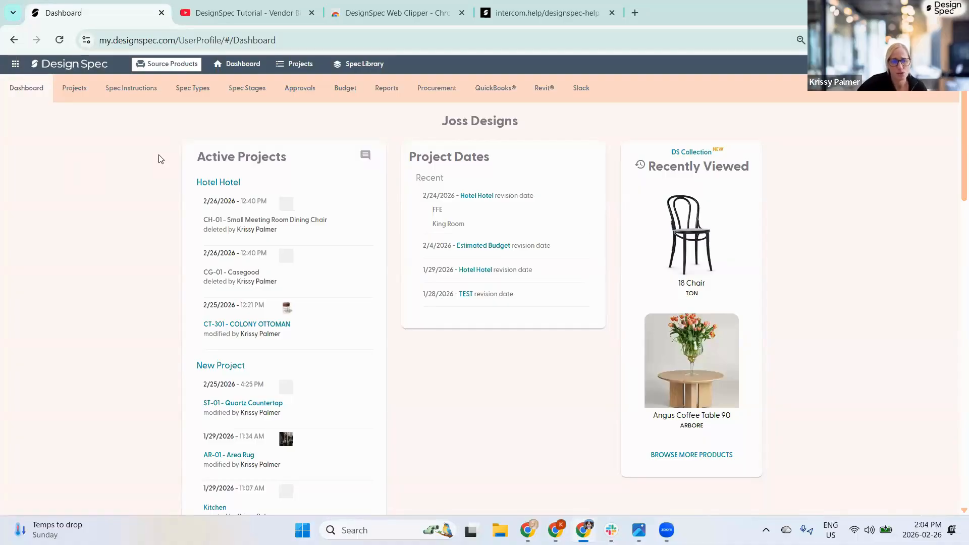
- Open the firm's Project List and select the Hotel Hotel project
{"action": "left_click", "coordinate": [73, 91]}
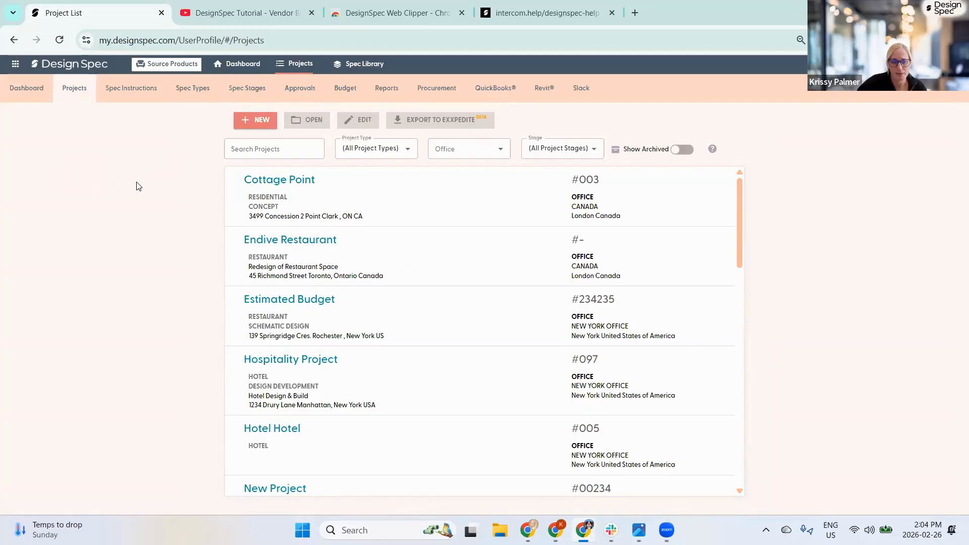
{"action": "left_click", "coordinate": [286, 430]}
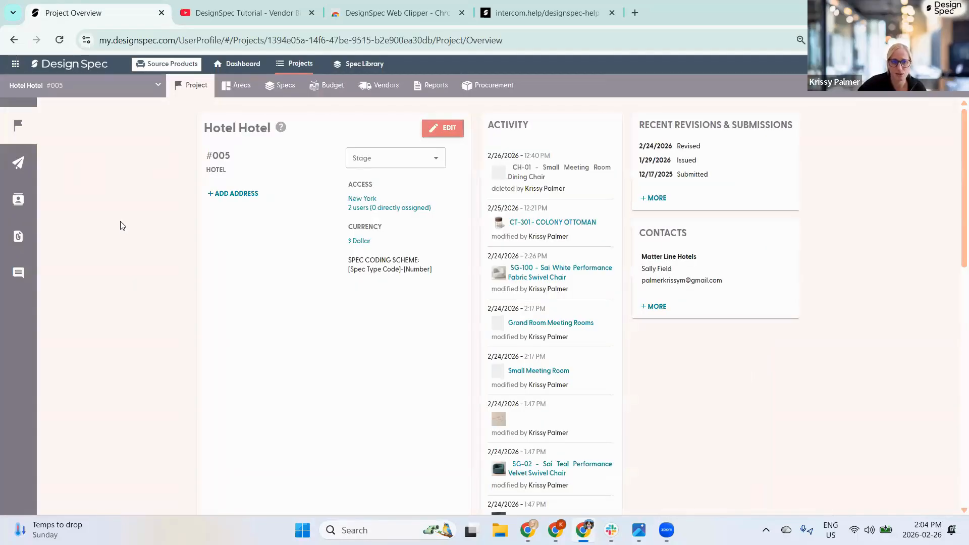
- Look over the dashboard shortcuts and project switcher, then show Hotel Hotel's 20 specs
{"action": "left_click", "coordinate": [235, 64]}
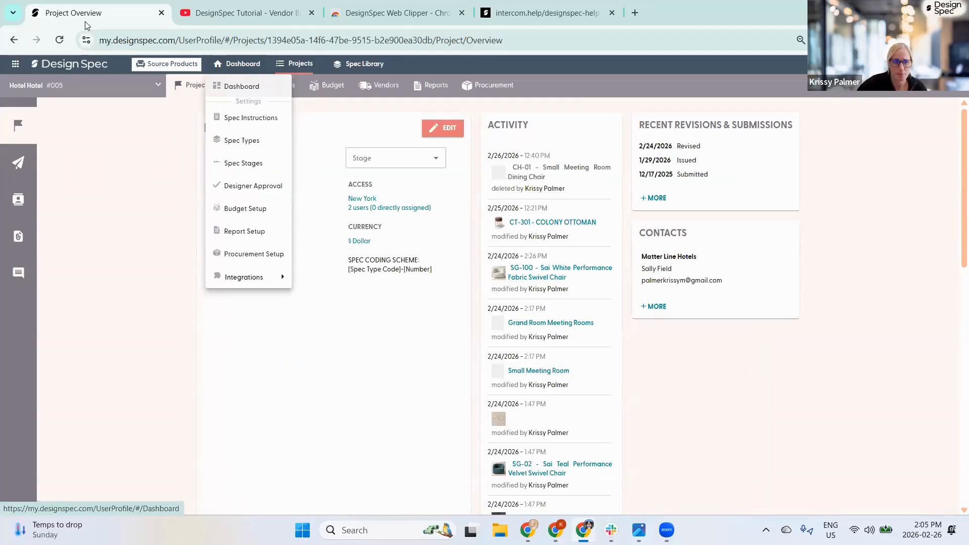
{"action": "left_click", "coordinate": [100, 89]}
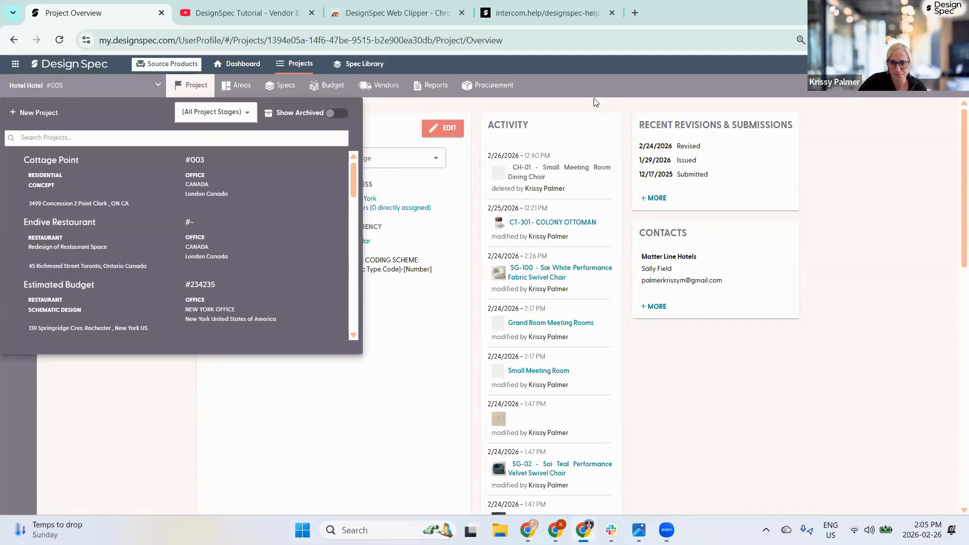
{"action": "left_click", "coordinate": [162, 420]}
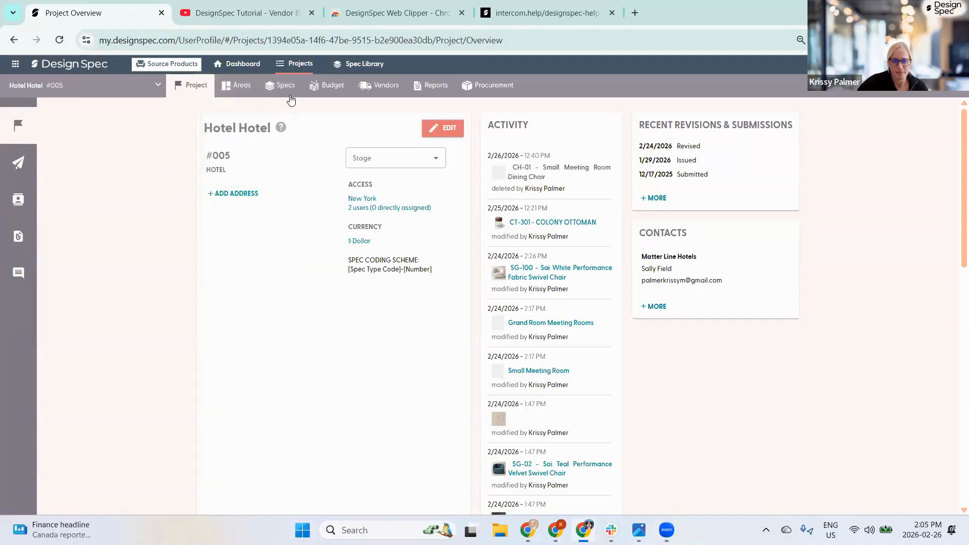
{"action": "left_click", "coordinate": [280, 84]}
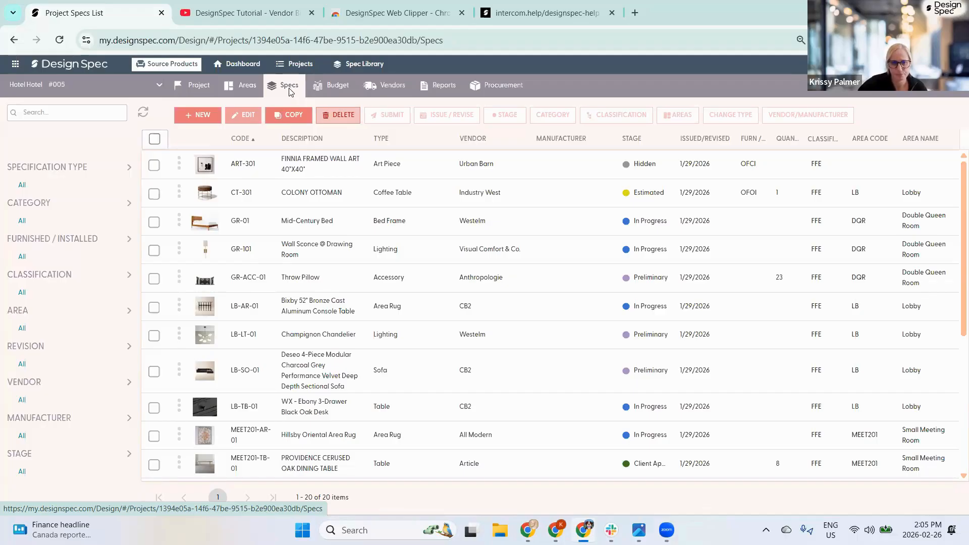
- View Hotel Hotel's Budget, then its Reports page with Specifications, Quantities and Procurement
{"action": "left_click", "coordinate": [335, 86]}
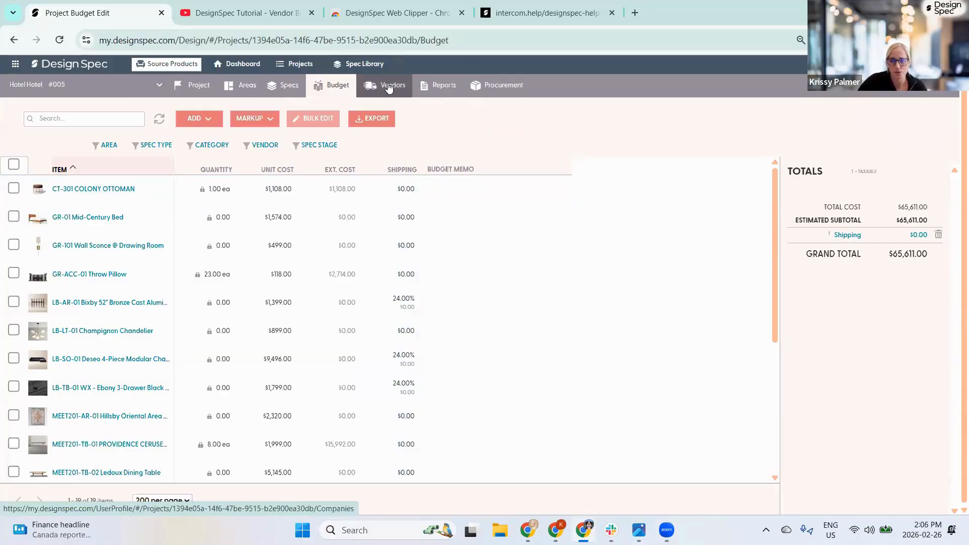
{"action": "left_click", "coordinate": [438, 86]}
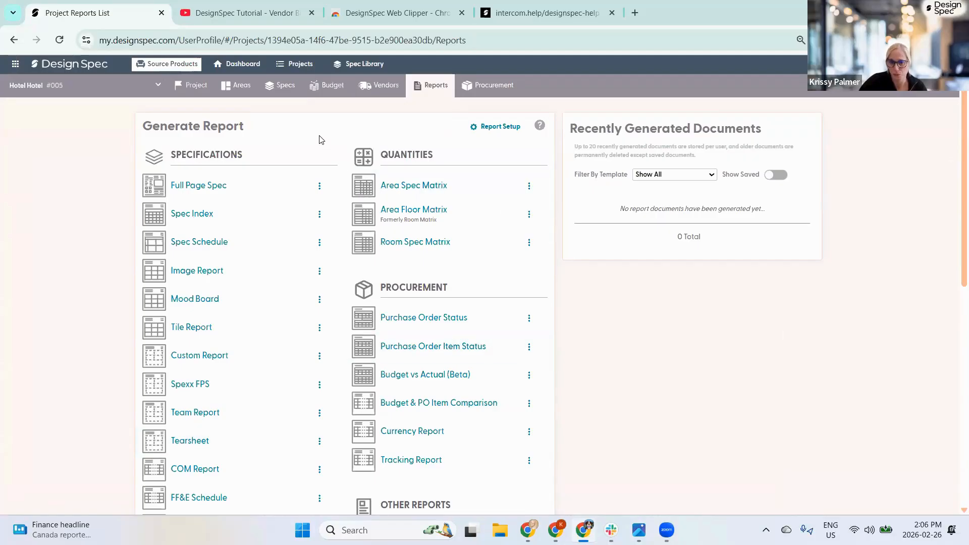
- View Hotel Hotel's Procurement items, then go back to the Joss Designs dashboard
{"action": "left_click", "coordinate": [488, 85]}
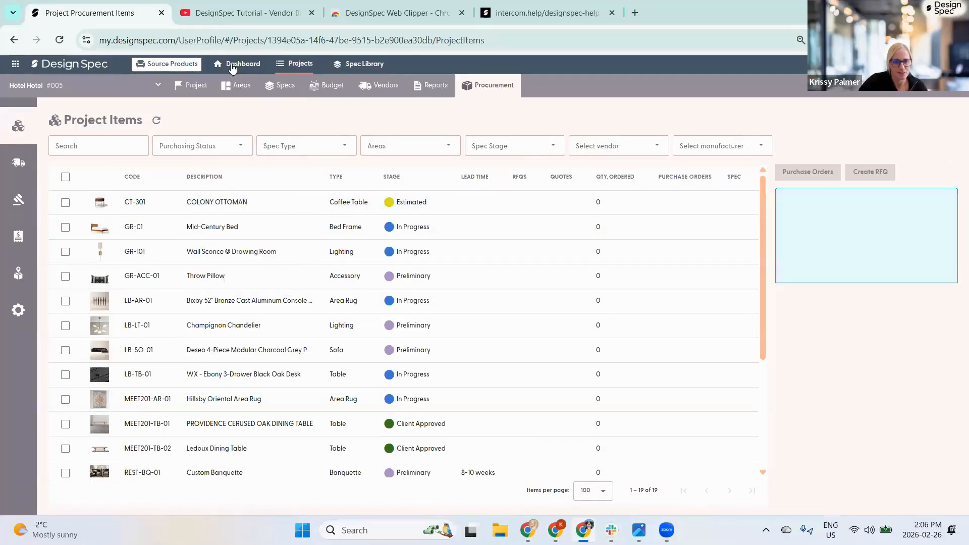
{"action": "left_click", "coordinate": [83, 66]}
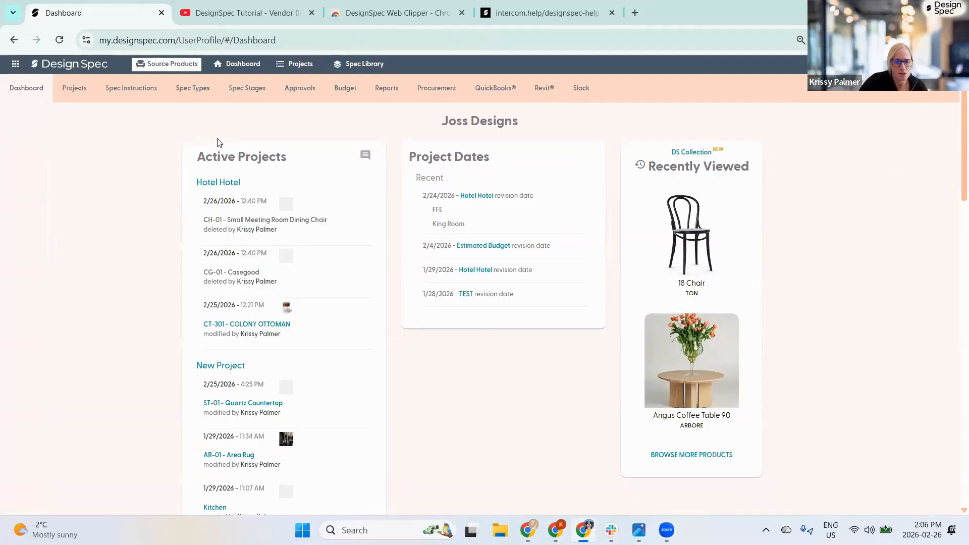
- Go to Spec Types and open the ACC Accessory spec type for editing
{"action": "left_click", "coordinate": [195, 88]}
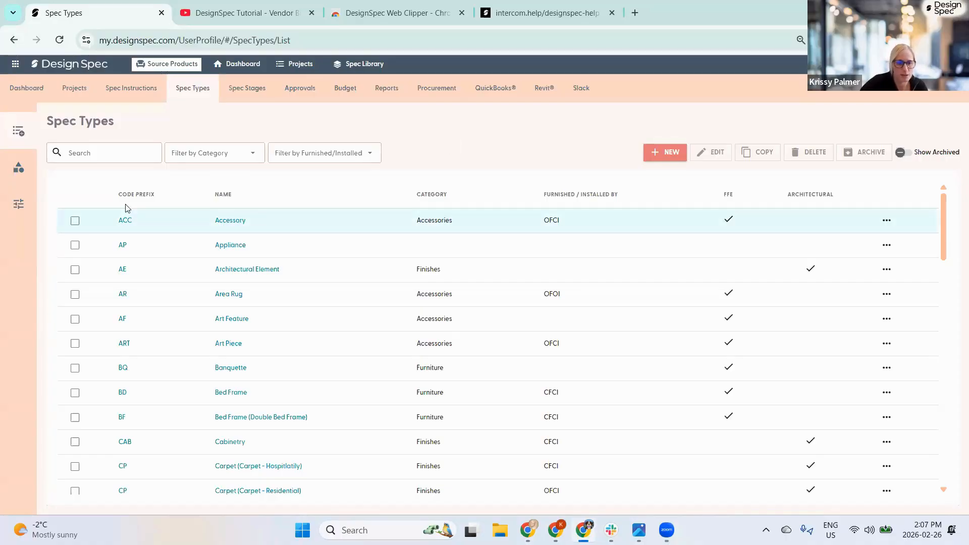
{"action": "left_click", "coordinate": [125, 221]}
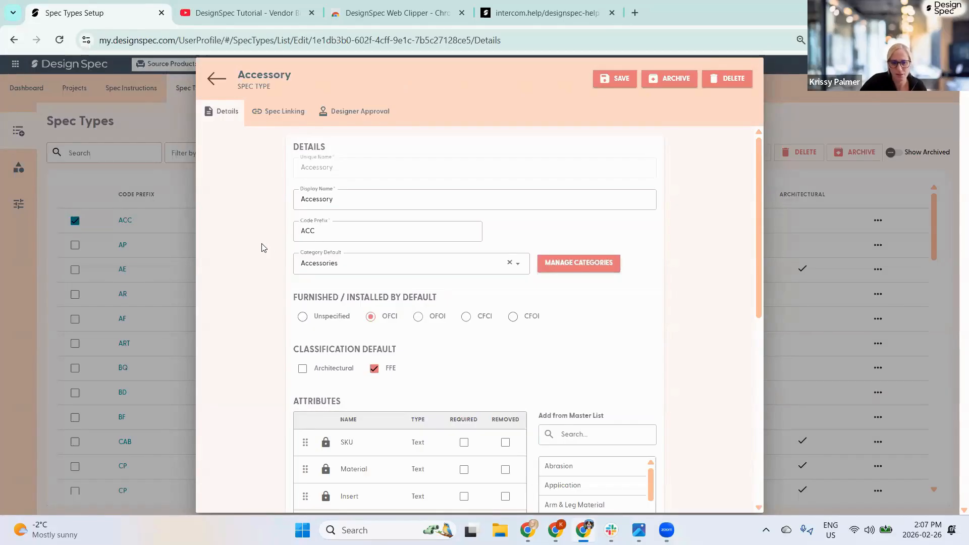
{"action": "scroll", "coordinate": [259, 246], "scroll_direction": "down", "scroll_amount": 1}
{"action": "scroll", "coordinate": [258, 246], "scroll_direction": "down", "scroll_amount": 3}
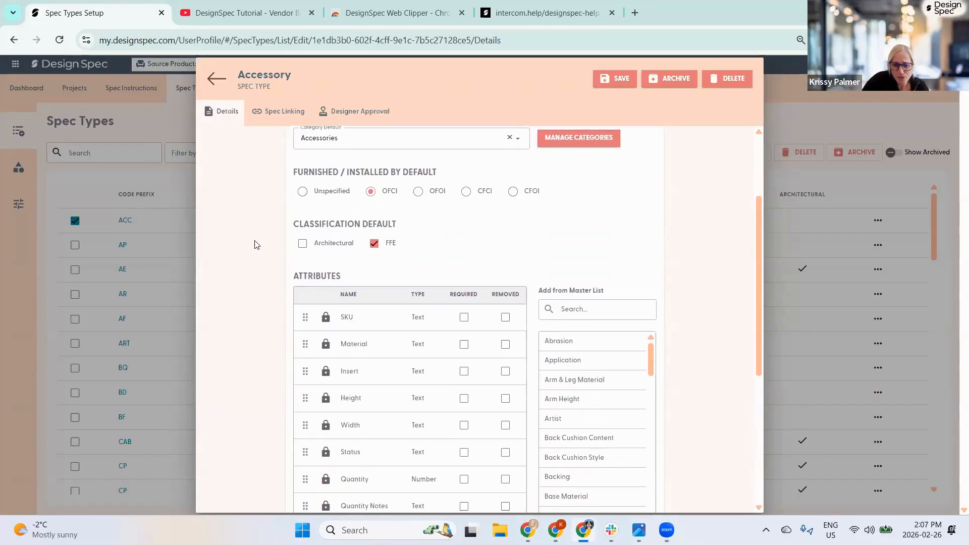
{"action": "scroll", "coordinate": [257, 245], "scroll_direction": "up", "scroll_amount": 1}
{"action": "scroll", "coordinate": [257, 245], "scroll_direction": "up", "scroll_amount": 3}
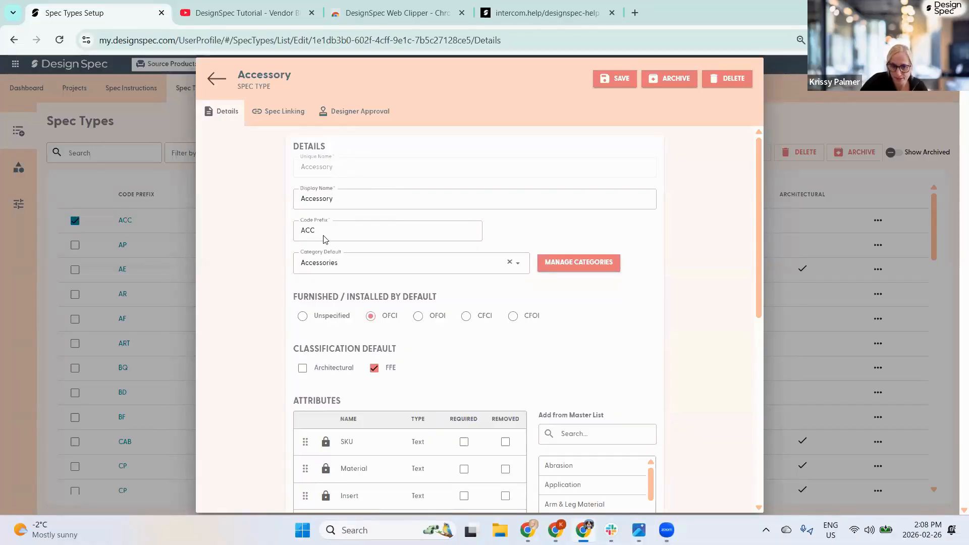
{"action": "double_click", "coordinate": [300, 231]}
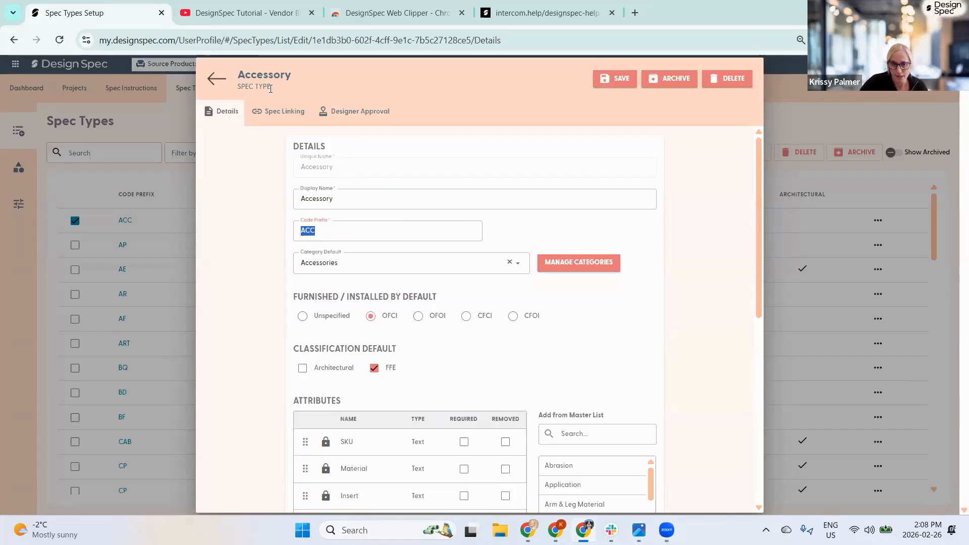
{"action": "left_click", "coordinate": [320, 267]}
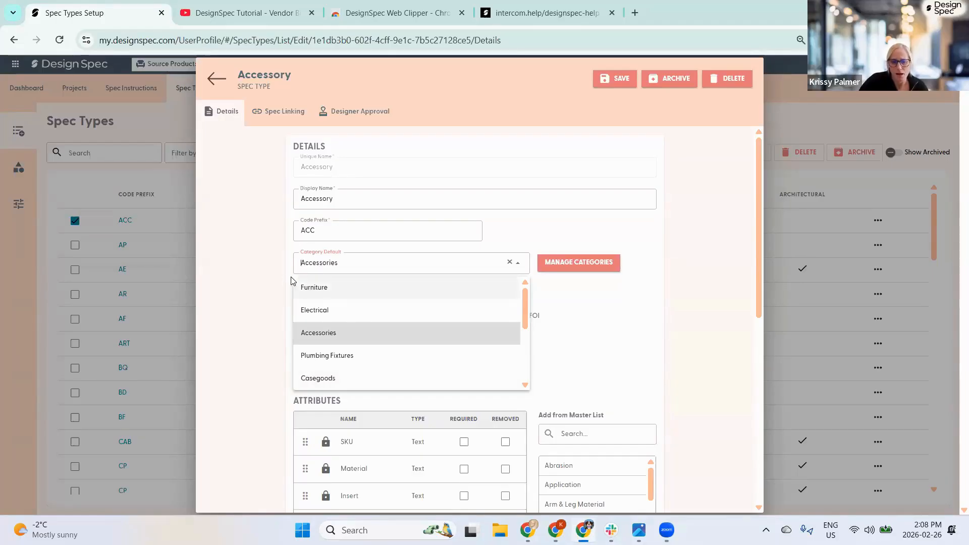
{"action": "left_click", "coordinate": [275, 265]}
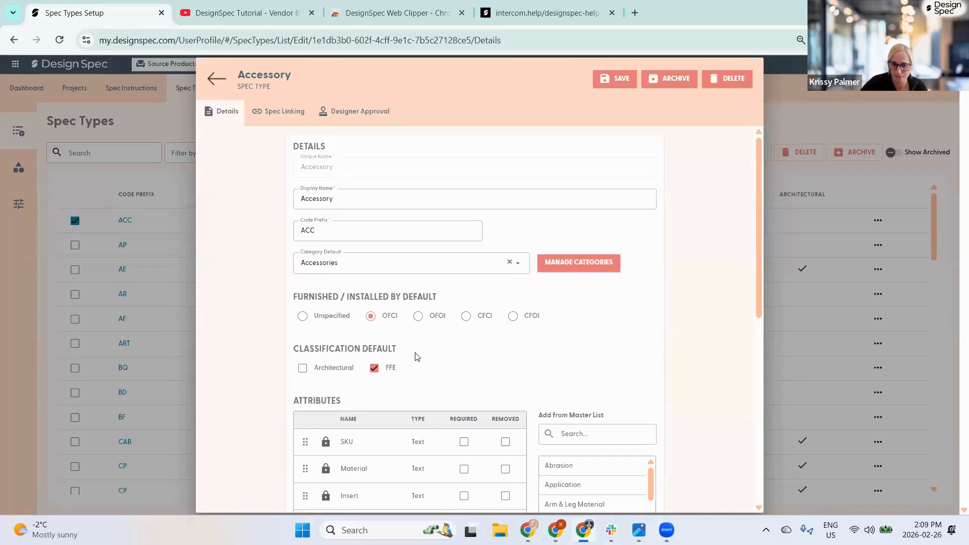
{"action": "scroll", "coordinate": [412, 354], "scroll_direction": "down", "scroll_amount": 3}
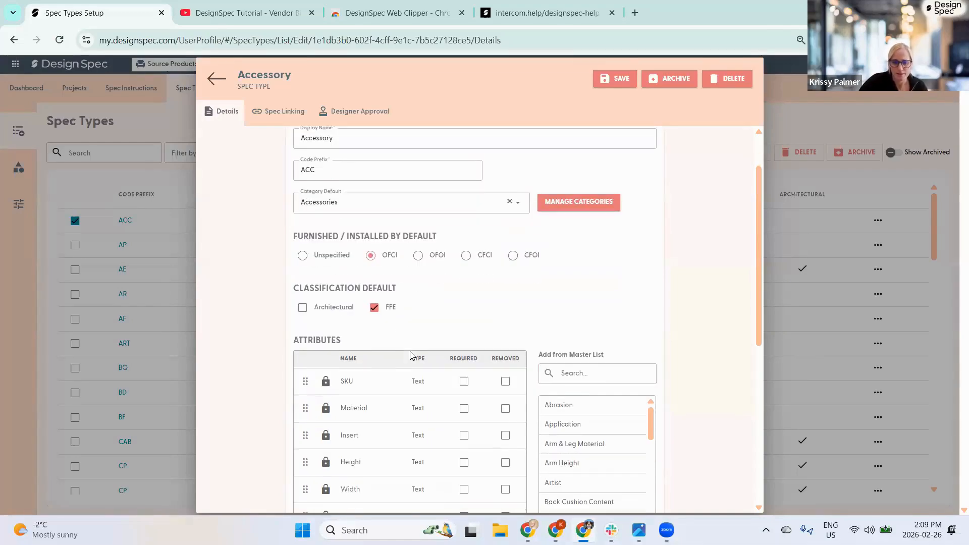
{"action": "scroll", "coordinate": [412, 356], "scroll_direction": "down", "scroll_amount": 2}
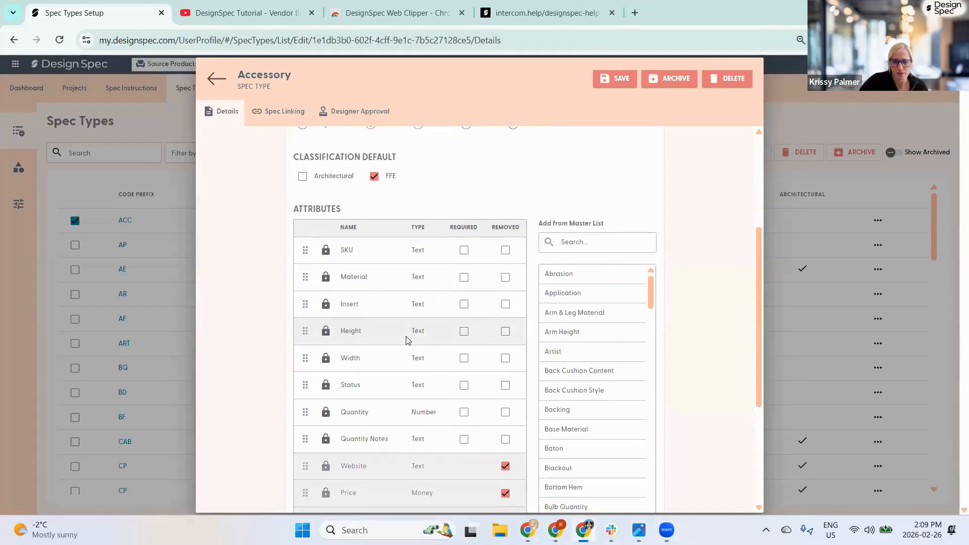
{"action": "scroll", "coordinate": [407, 340], "scroll_direction": "down", "scroll_amount": 2}
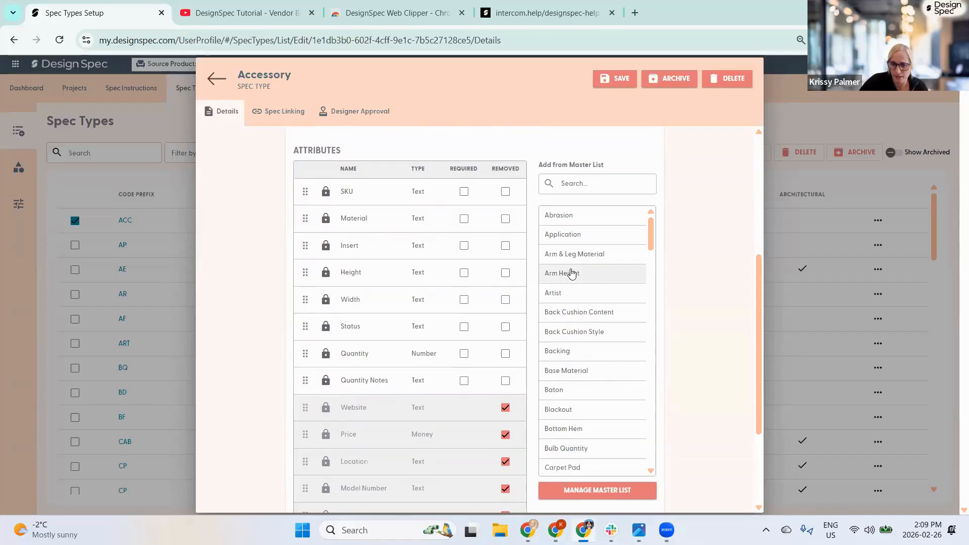
- Add and then remove the Arm Height and Artist attributes, and check the master attribute list
{"action": "left_click", "coordinate": [574, 273]}
{"action": "left_click", "coordinate": [575, 273]}
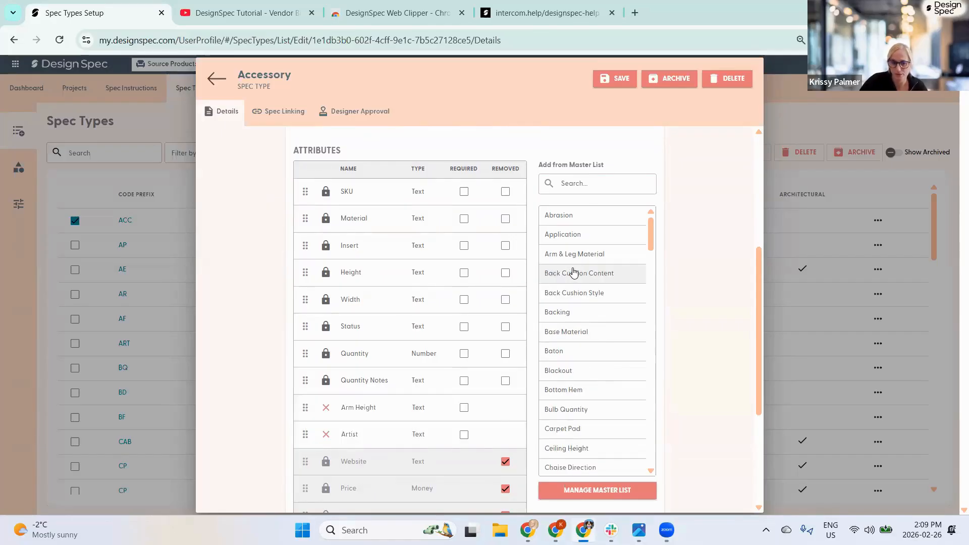
{"action": "left_click", "coordinate": [326, 408]}
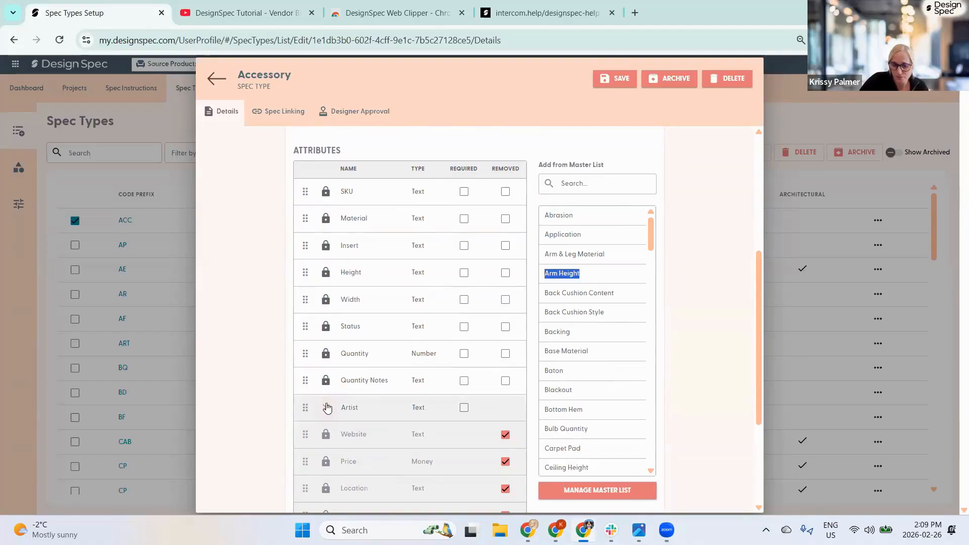
{"action": "left_click", "coordinate": [326, 408]}
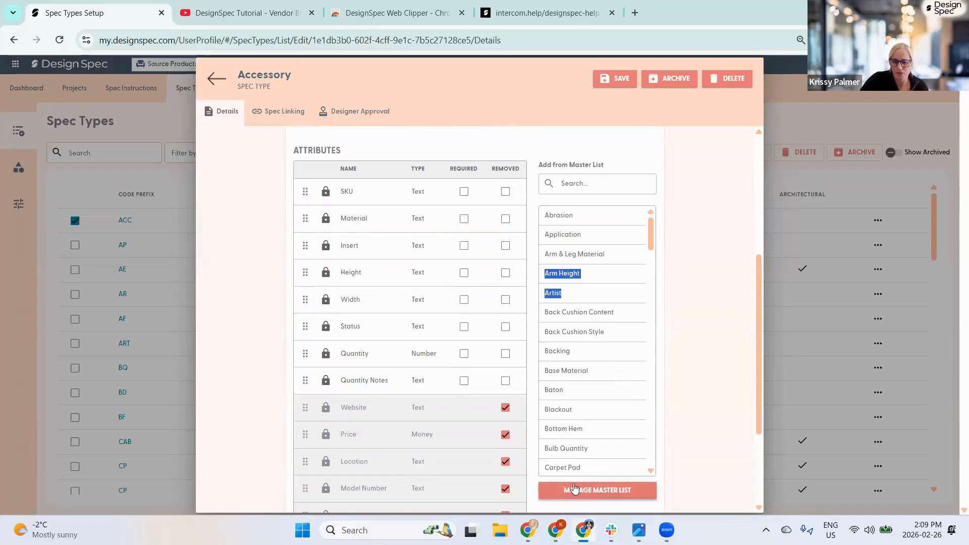
{"action": "left_click", "coordinate": [599, 489]}
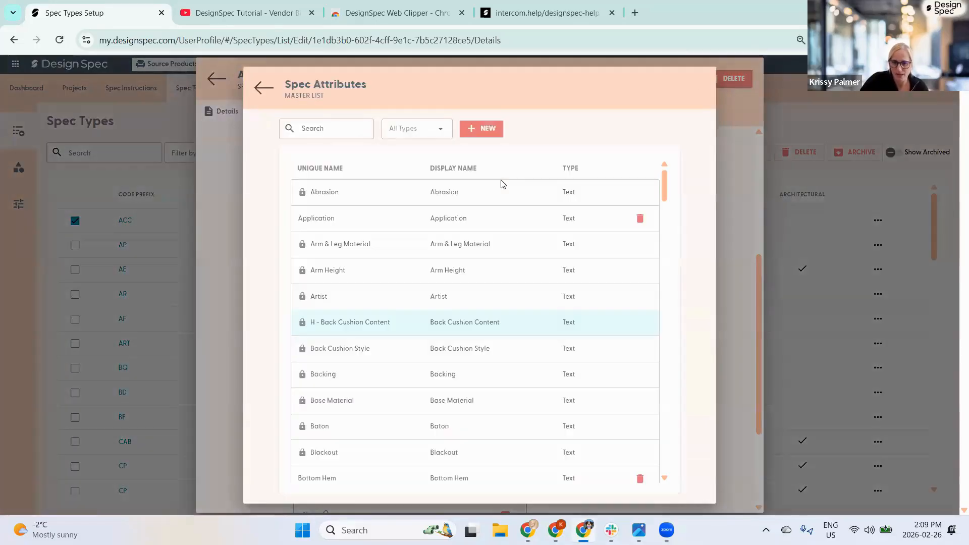
{"action": "left_click", "coordinate": [267, 87]}
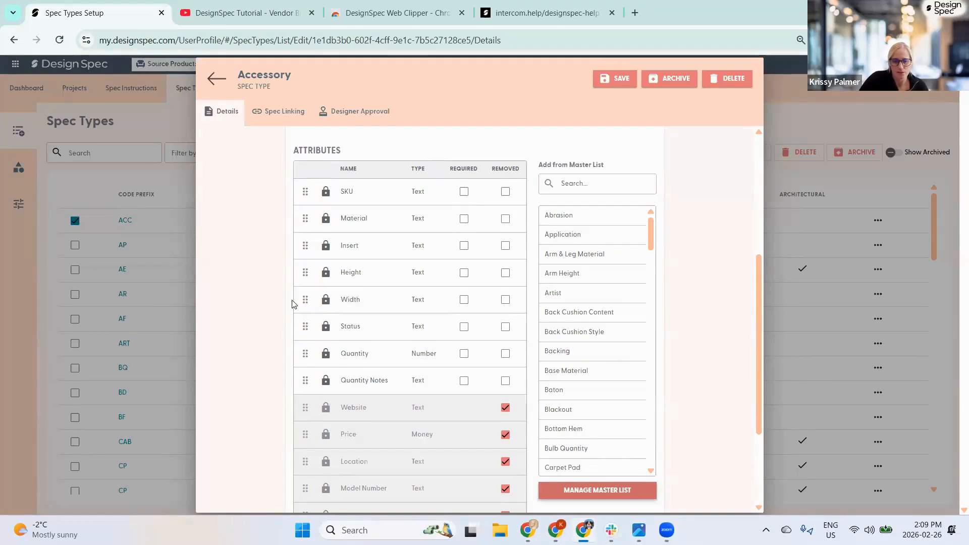
- Move the Quantity attribute up the Accessory list, ahead of Height
{"action": "scroll", "coordinate": [294, 304], "scroll_direction": "up", "scroll_amount": 2}
{"action": "scroll", "coordinate": [292, 274], "scroll_direction": "down", "scroll_amount": 1}
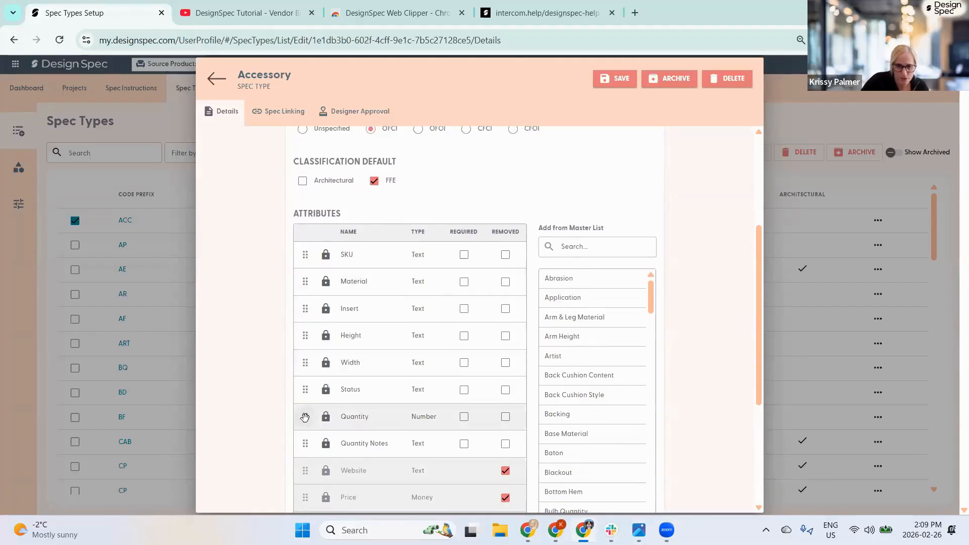
{"action": "left_click_drag", "start_coordinate": [309, 416], "coordinate": [306, 282]}
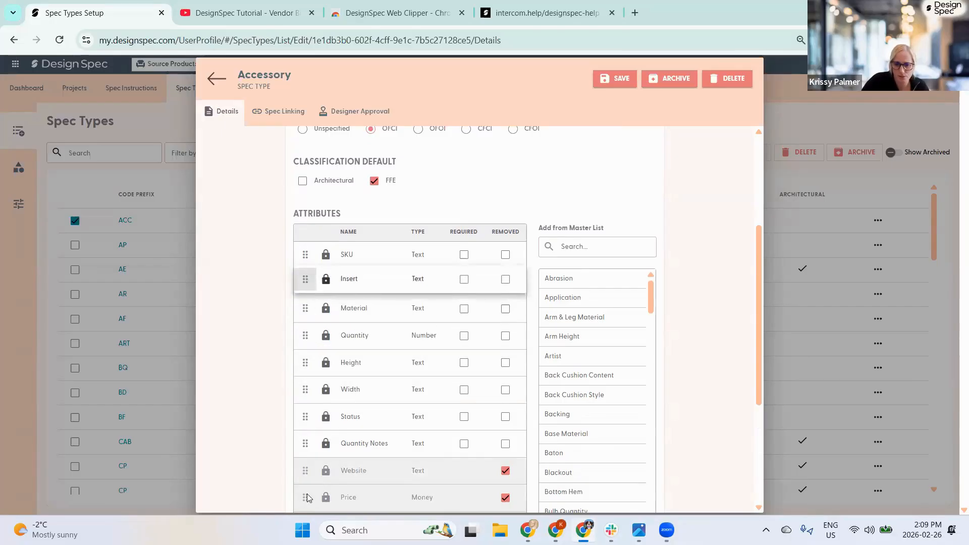
- Add Model Name from the master list above SKU, then exit the Accessory editor
{"action": "left_click", "coordinate": [568, 247]}
{"action": "type", "text": "model"}
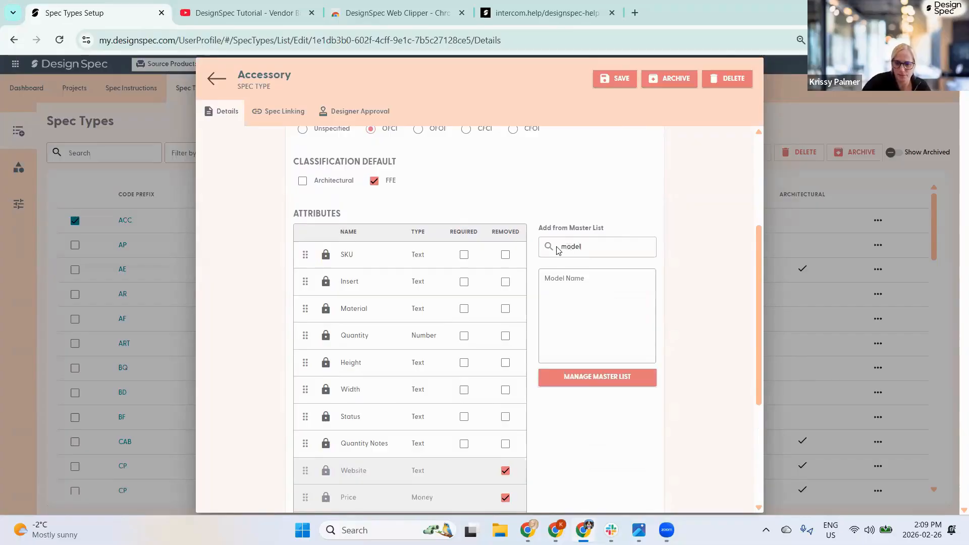
{"action": "left_click", "coordinate": [563, 279]}
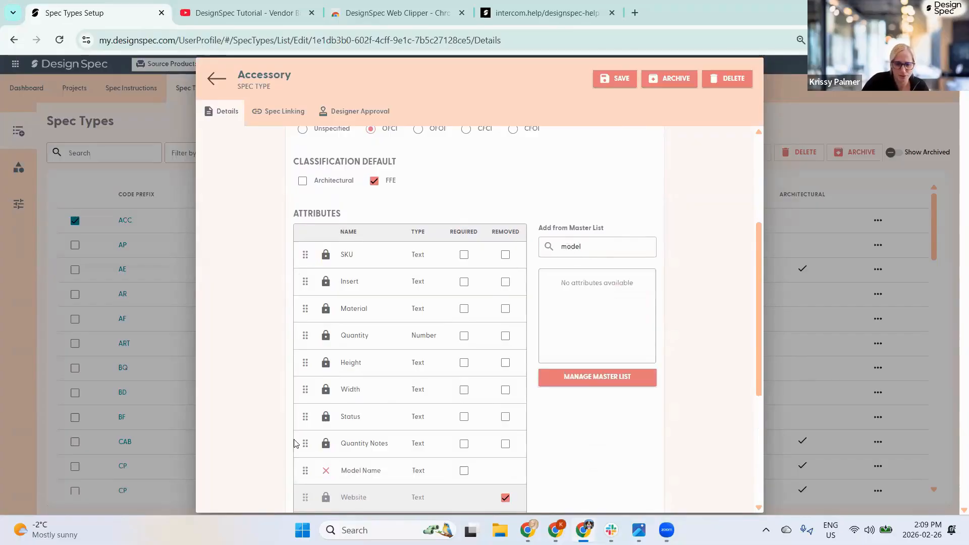
{"action": "left_click_drag", "start_coordinate": [301, 477], "coordinate": [305, 255]}
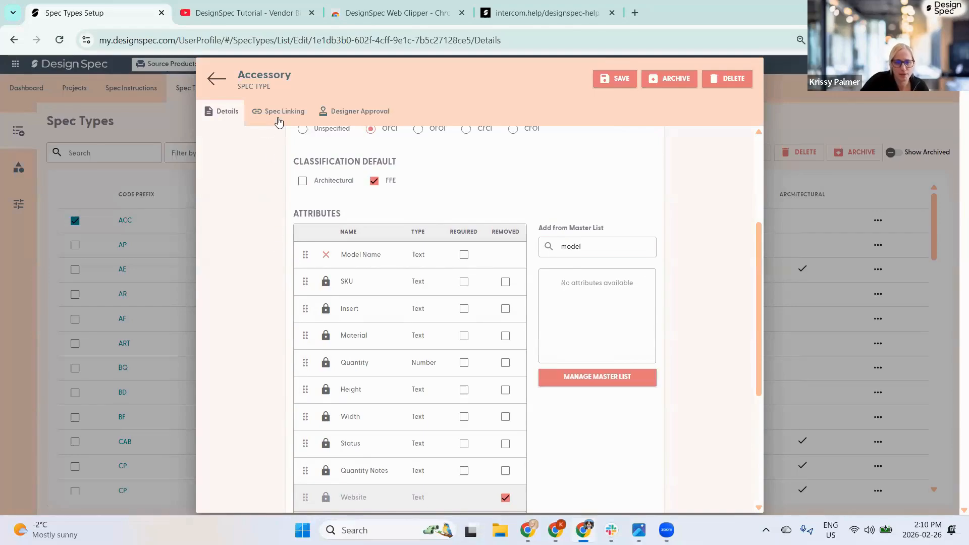
{"action": "left_click", "coordinate": [215, 81]}
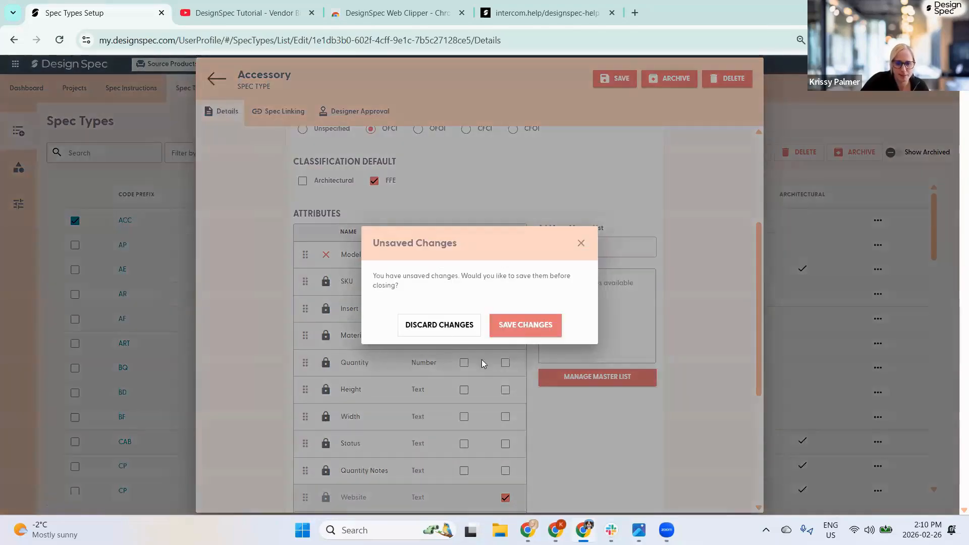
- Discard the Accessory changes, open Chair's Spec Linking tab, and edit the COM link
{"action": "left_click", "coordinate": [445, 325]}
{"action": "scroll", "coordinate": [227, 298], "scroll_direction": "down", "scroll_amount": 3}
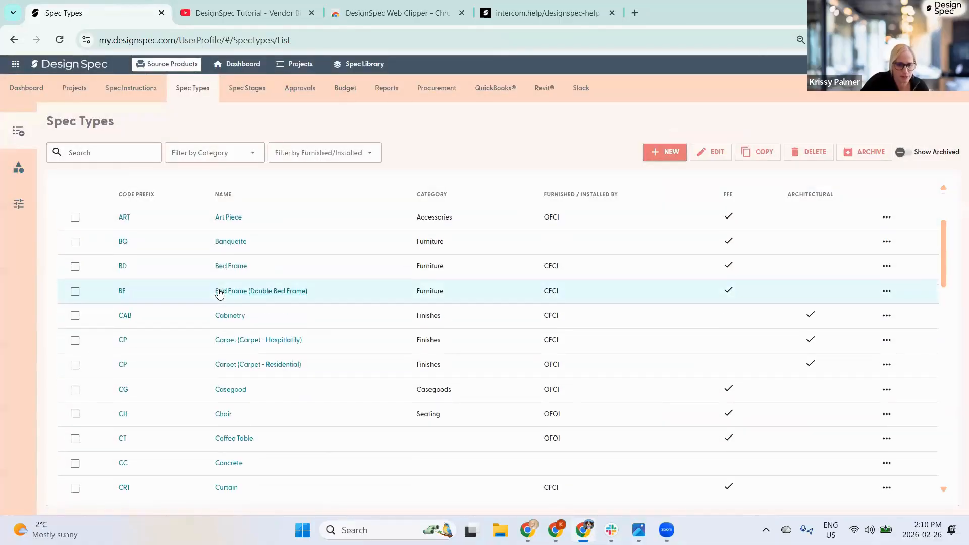
{"action": "left_click", "coordinate": [123, 415]}
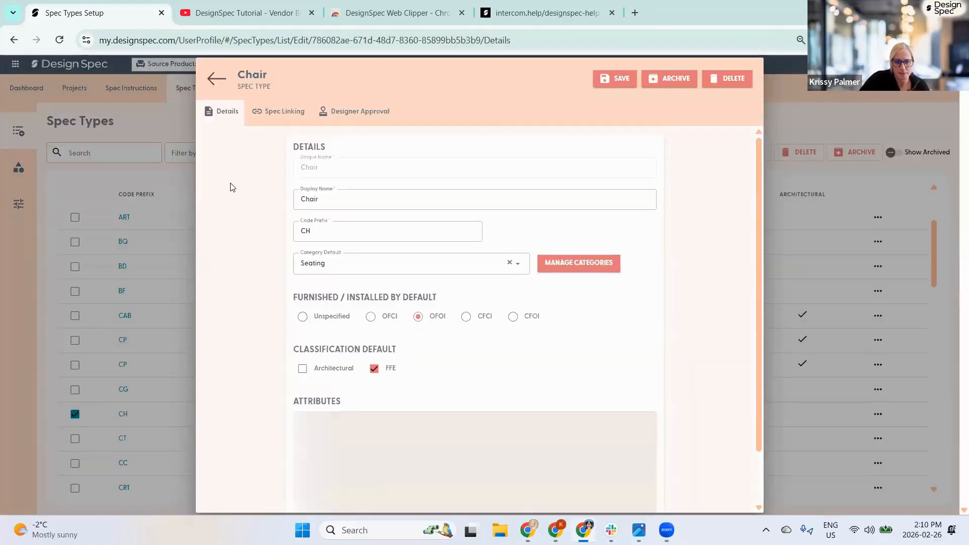
{"action": "left_click", "coordinate": [268, 113]}
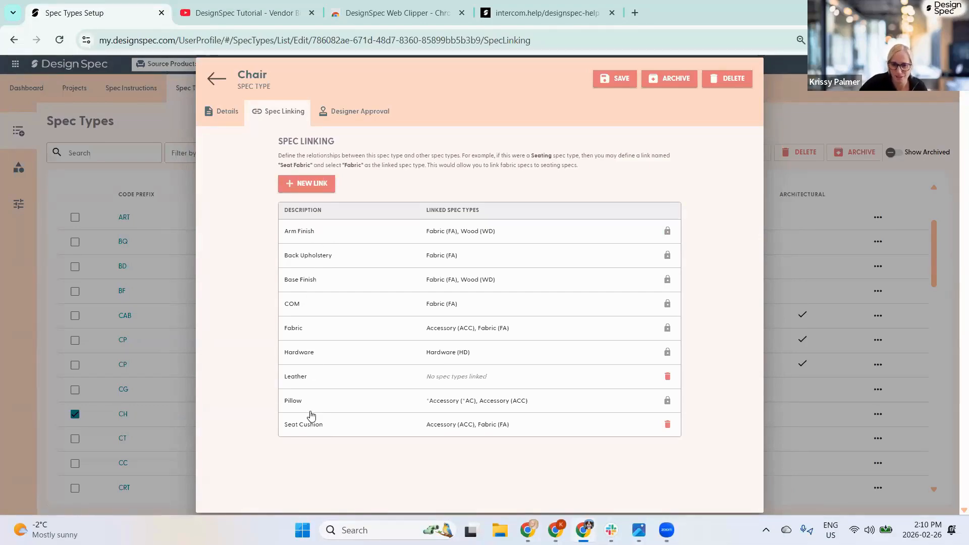
{"action": "left_click", "coordinate": [291, 305]}
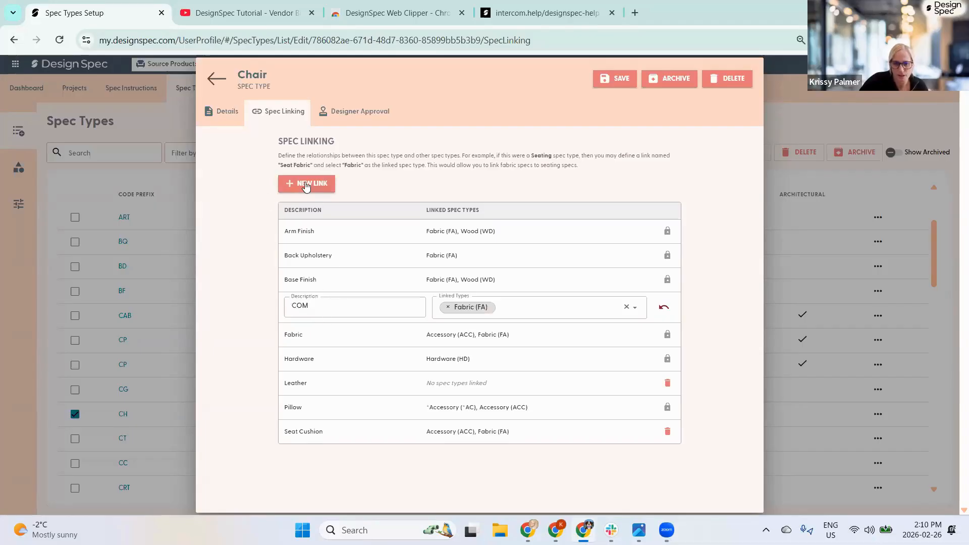
- Create a new Chair spec link, Wood Finish, linked to the Wood (WD) spec type
{"action": "left_click", "coordinate": [306, 185]}
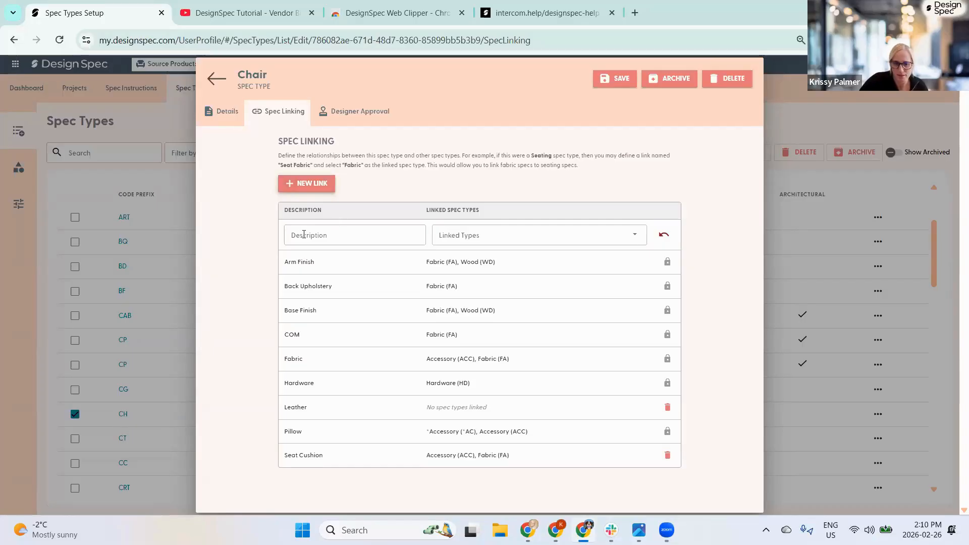
{"action": "left_click", "coordinate": [349, 236]}
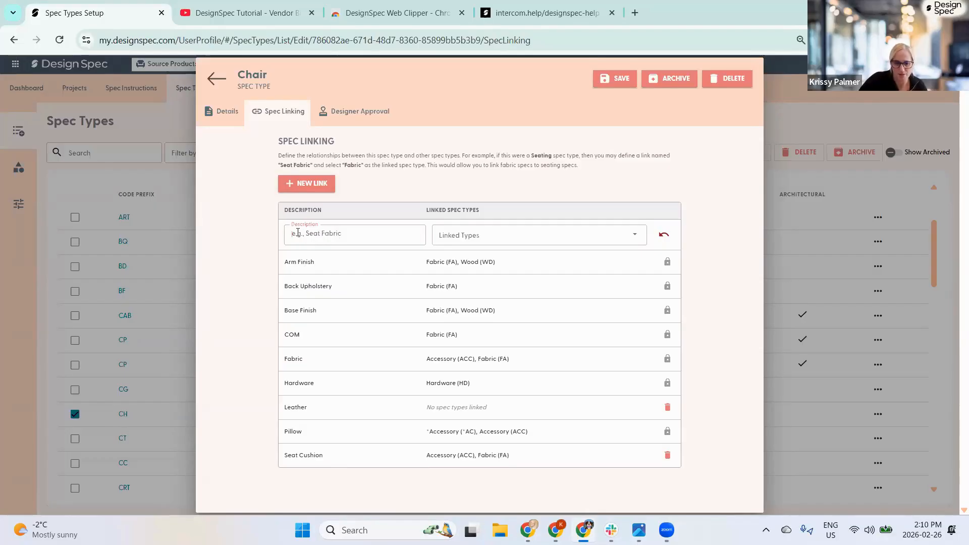
{"action": "type", "text": "Woo"}
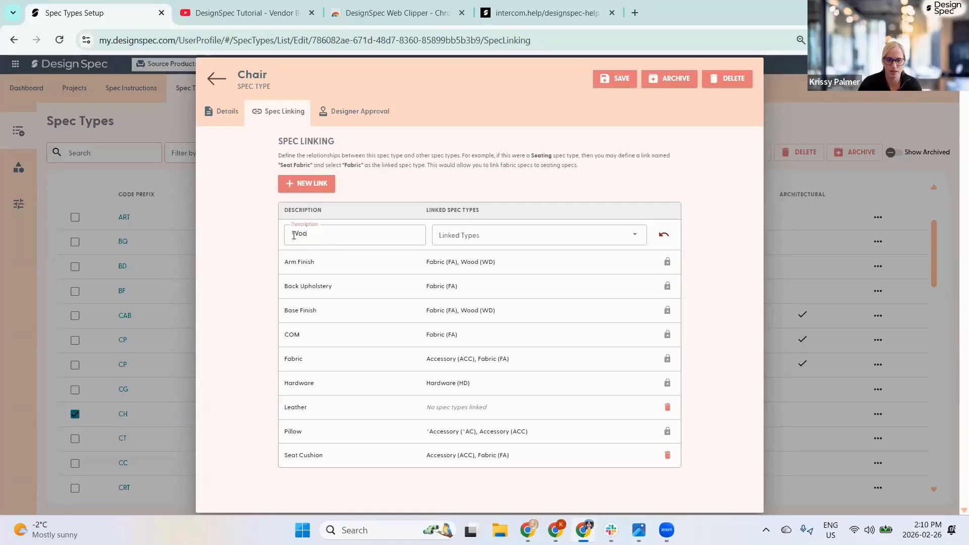
{"action": "type", "text": "d Finish"}
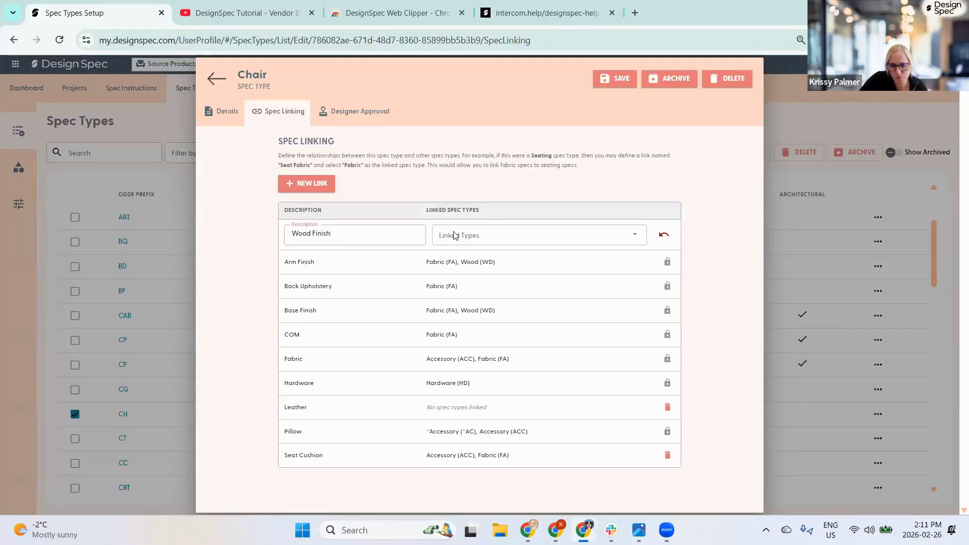
{"action": "left_click", "coordinate": [467, 242]}
{"action": "type", "text": "wood"}
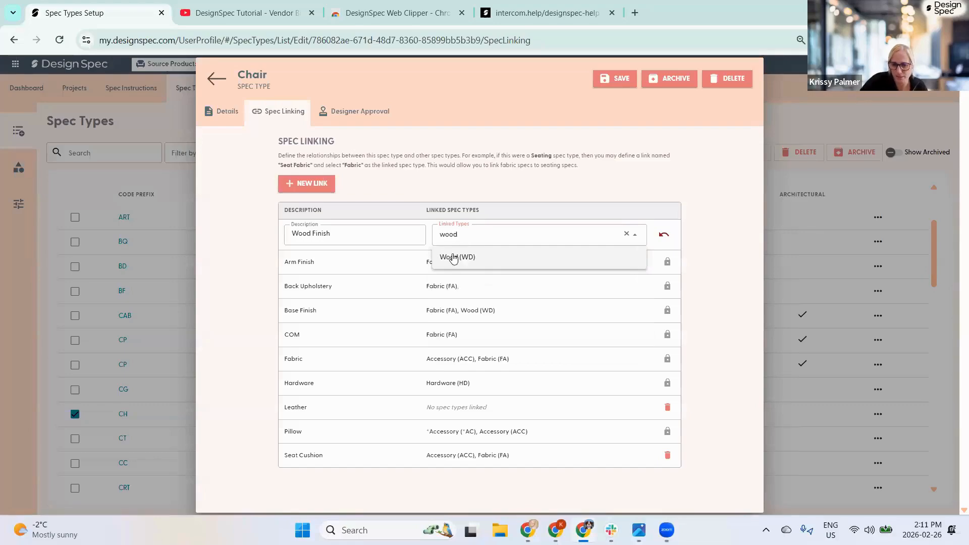
{"action": "left_click", "coordinate": [456, 257]}
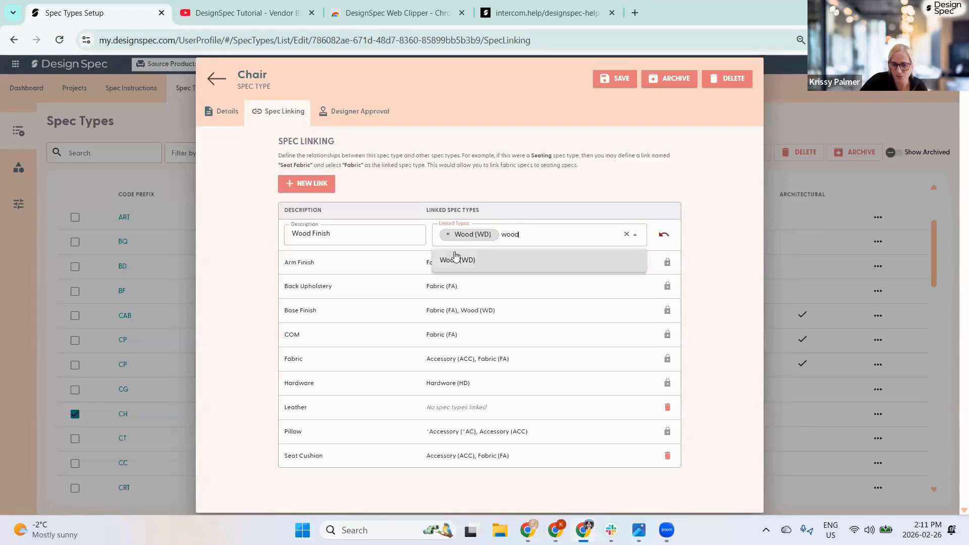
{"action": "left_click", "coordinate": [248, 247]}
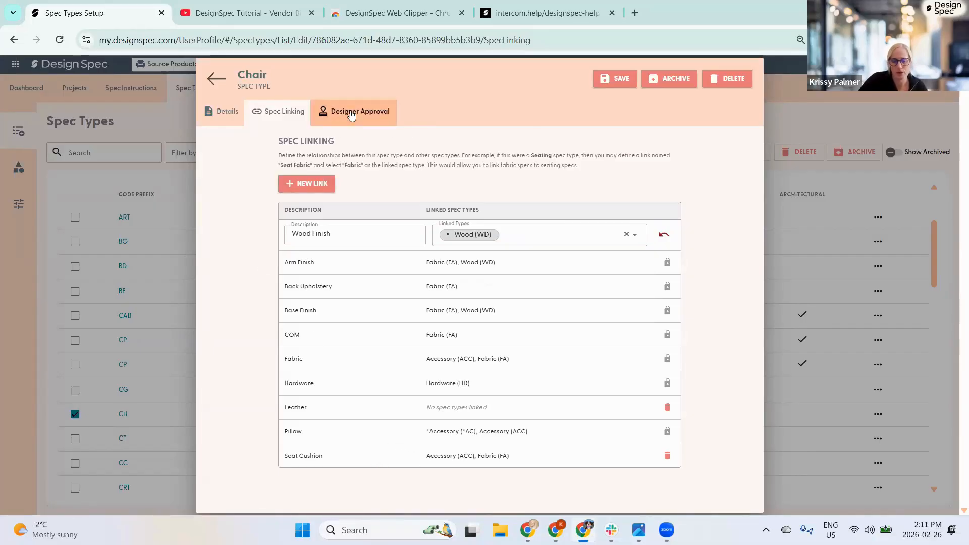
{"action": "left_click", "coordinate": [353, 112]}
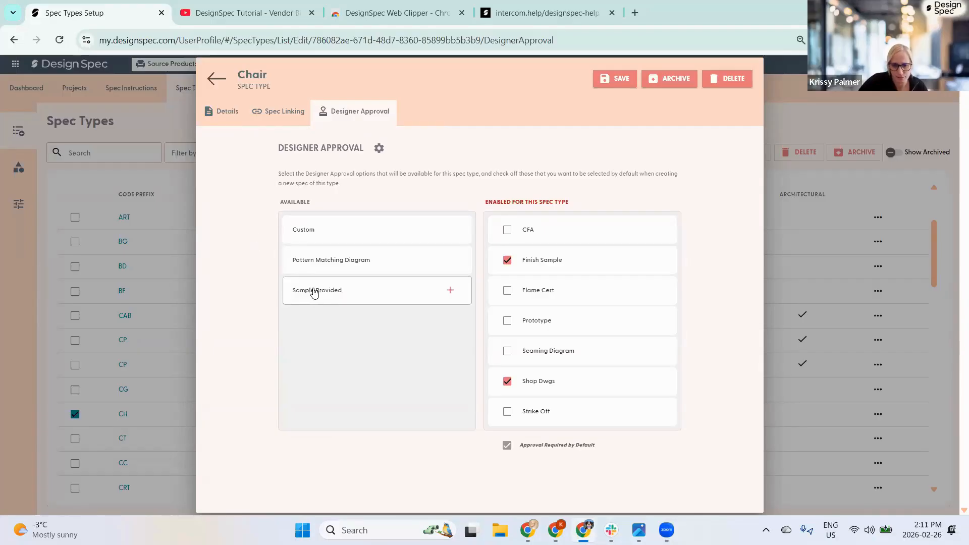
- Add Pattern Matching Diagram, remove Prototype from Chair's approvals, then discard the Chair changes
{"action": "left_click", "coordinate": [321, 260]}
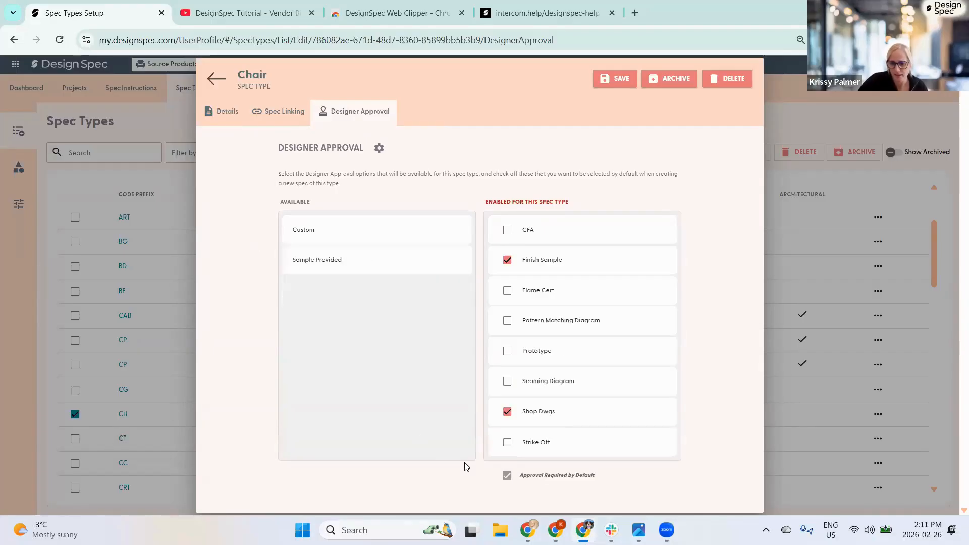
{"action": "left_click", "coordinate": [507, 352]}
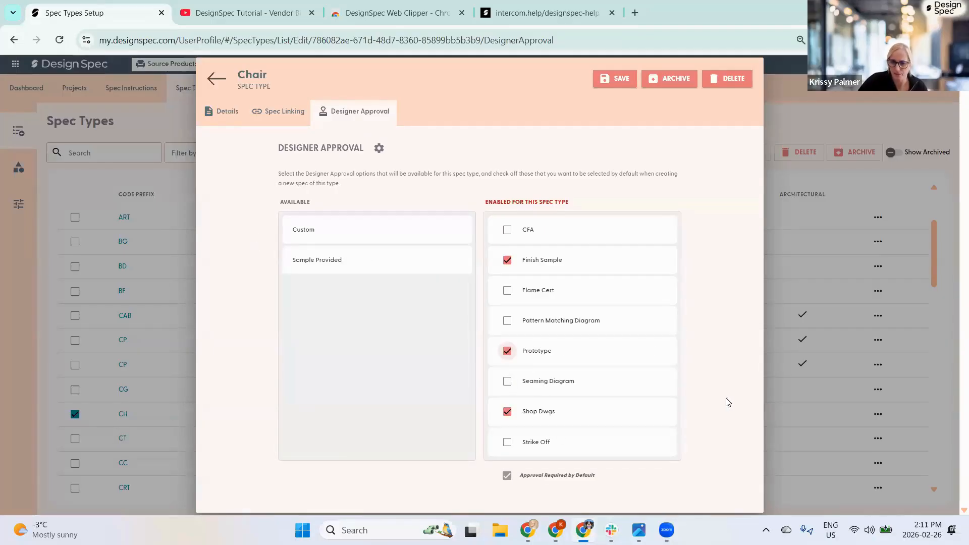
{"action": "left_click", "coordinate": [657, 351]}
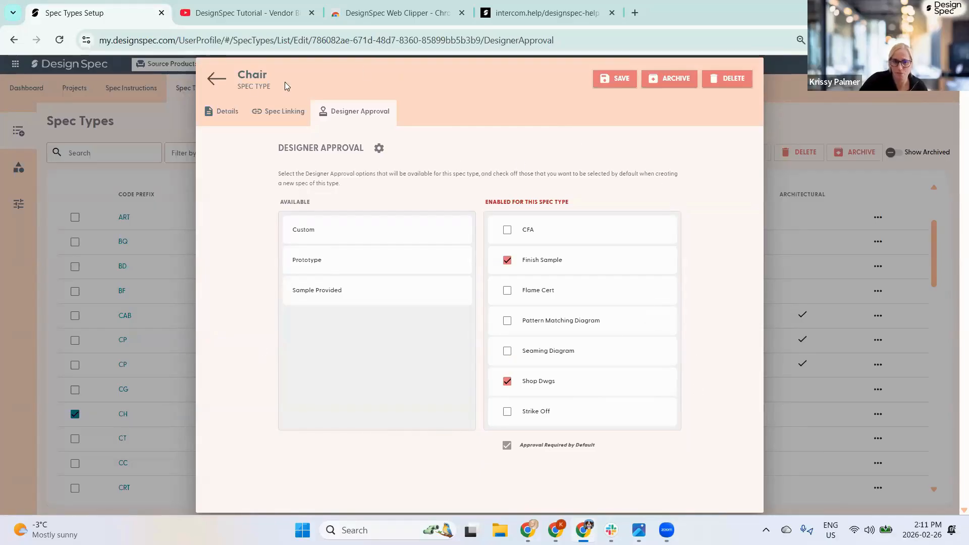
{"action": "left_click", "coordinate": [216, 79]}
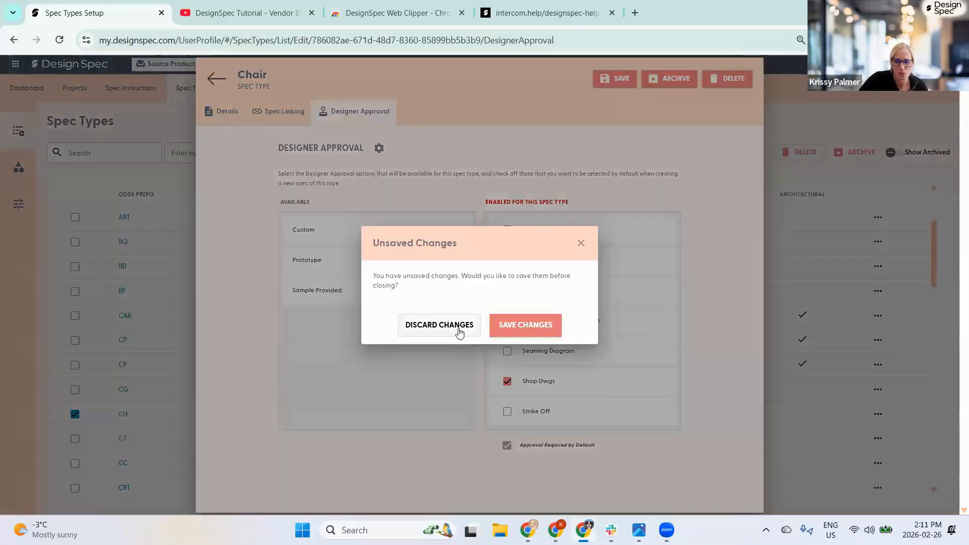
{"action": "left_click", "coordinate": [459, 333]}
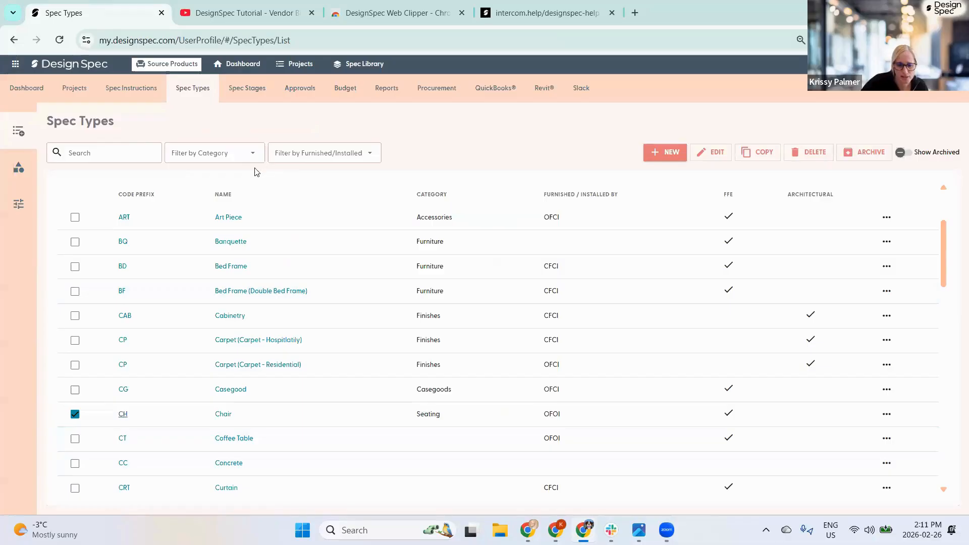
- Reopen Chair, tick then untick Backing's Removed box so it stays active, and save
{"action": "left_click", "coordinate": [223, 414]}
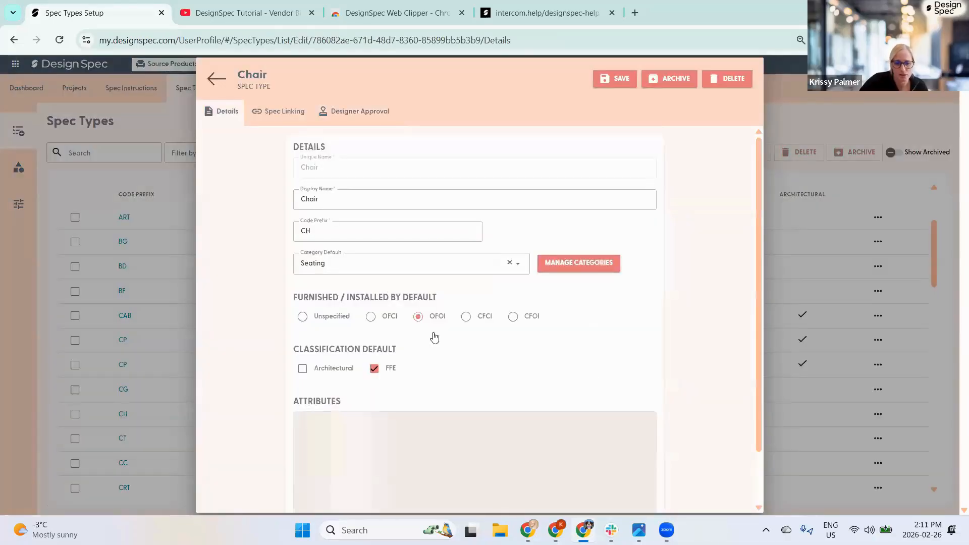
{"action": "scroll", "coordinate": [530, 328], "scroll_direction": "down", "scroll_amount": 3}
{"action": "scroll", "coordinate": [536, 237], "scroll_direction": "down", "scroll_amount": 4}
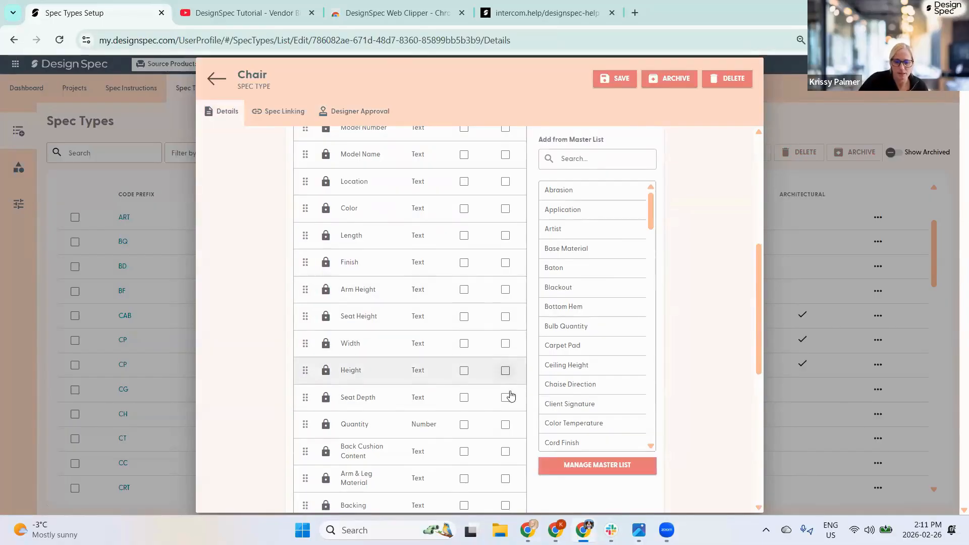
{"action": "scroll", "coordinate": [499, 373], "scroll_direction": "down", "scroll_amount": 3}
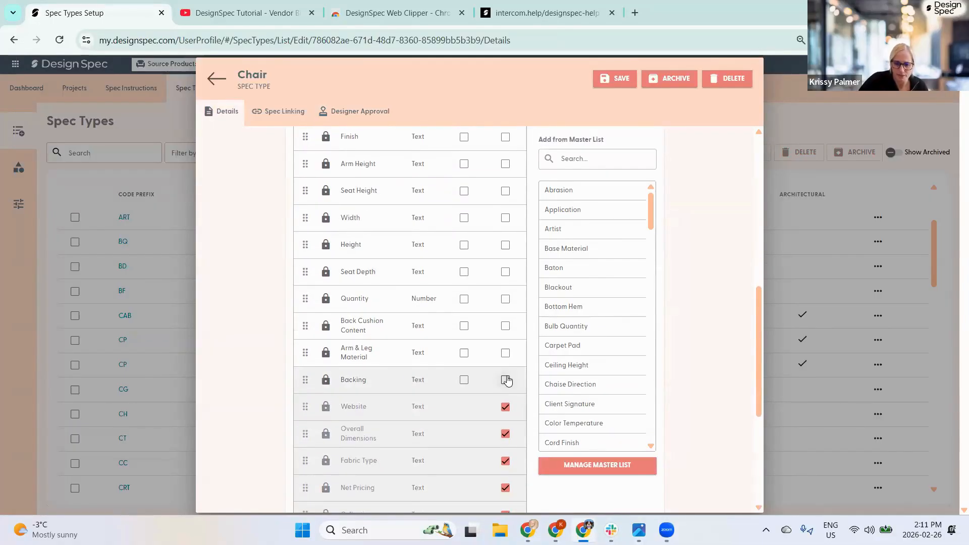
{"action": "left_click", "coordinate": [506, 380]}
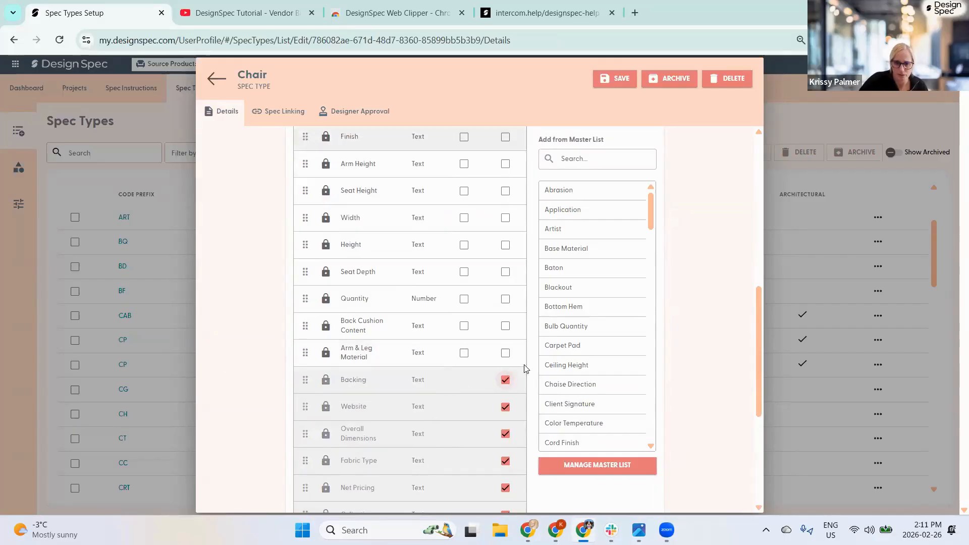
{"action": "scroll", "coordinate": [507, 350], "scroll_direction": "up", "scroll_amount": 7}
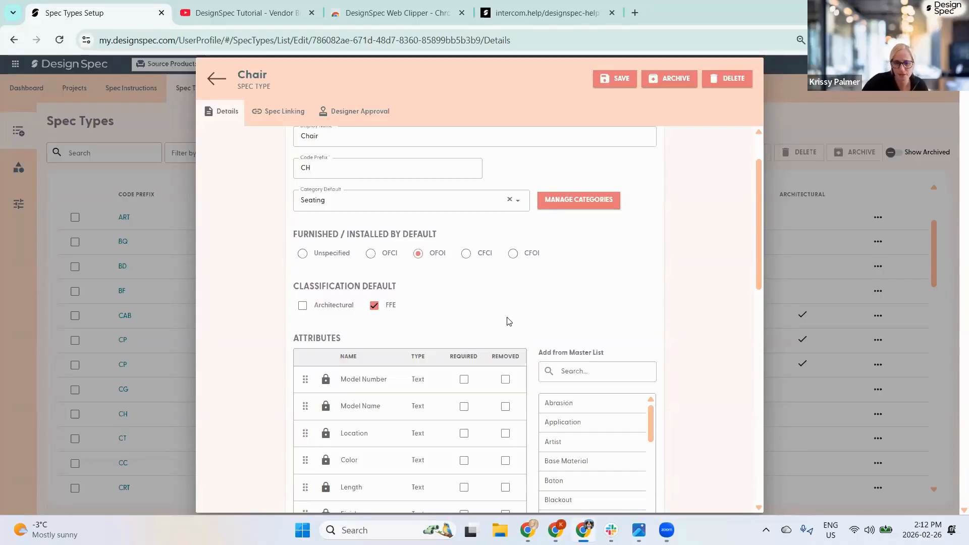
{"action": "scroll", "coordinate": [509, 321], "scroll_direction": "down", "scroll_amount": 9}
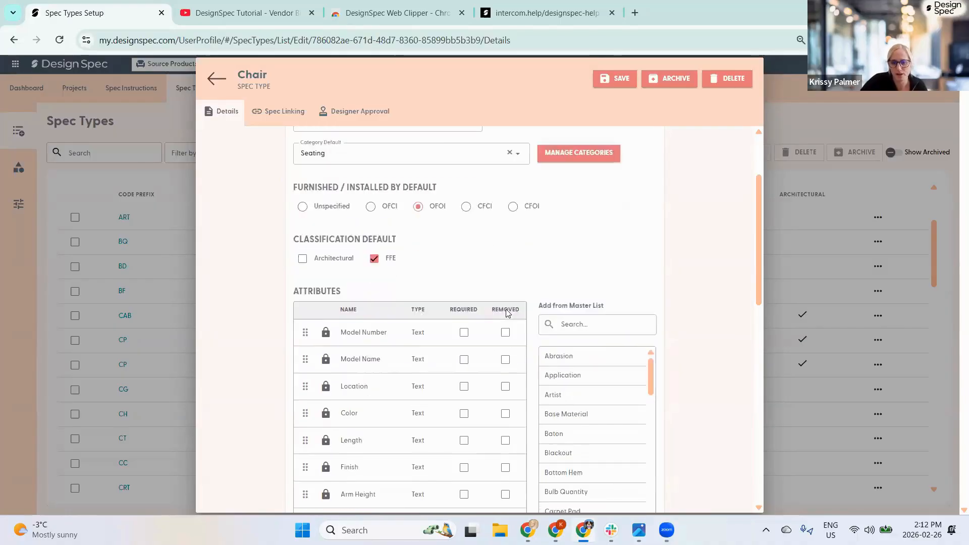
{"action": "left_click", "coordinate": [506, 317]}
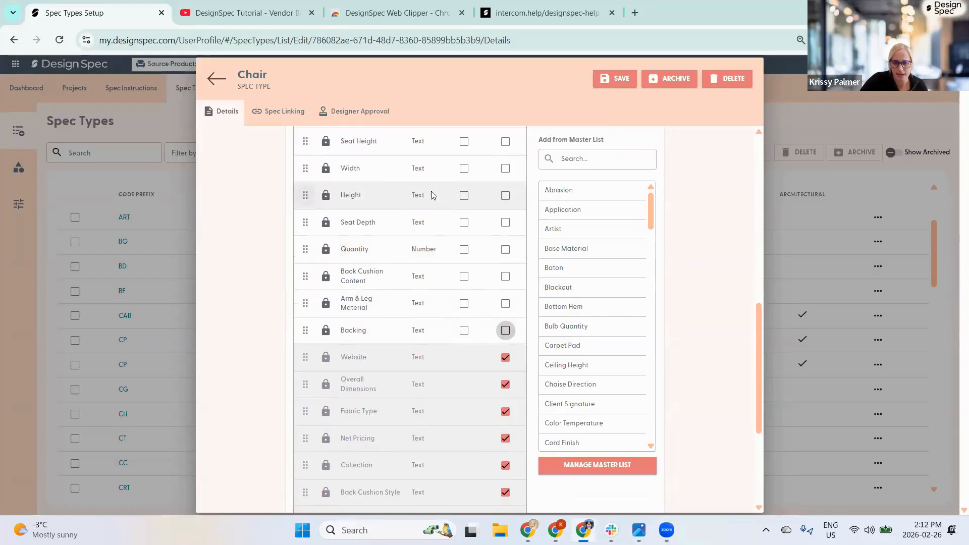
{"action": "scroll", "coordinate": [431, 197], "scroll_direction": "up", "scroll_amount": 5}
{"action": "left_click", "coordinate": [614, 81]}
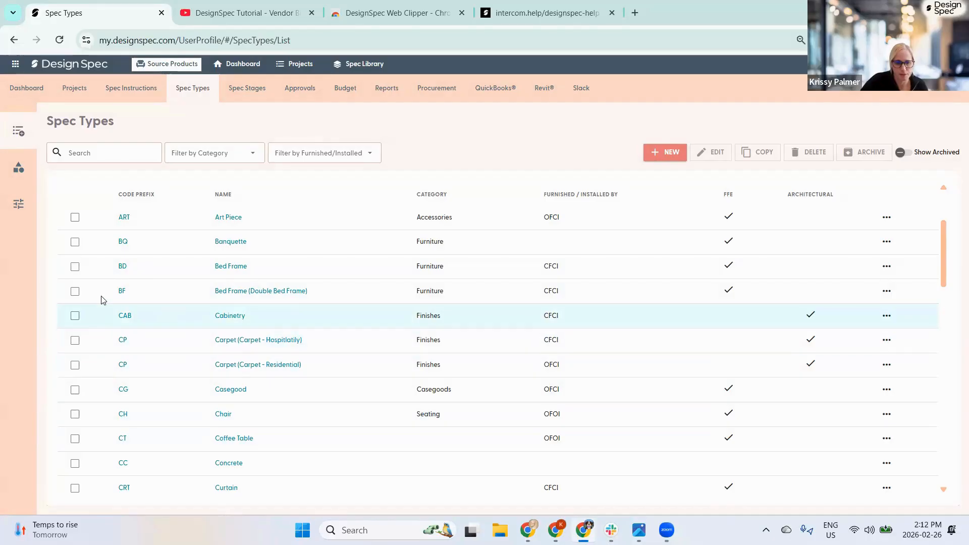
- Archive the Bed Frame (Double Bed Frame) spec type and confirm
{"action": "left_click", "coordinate": [75, 292]}
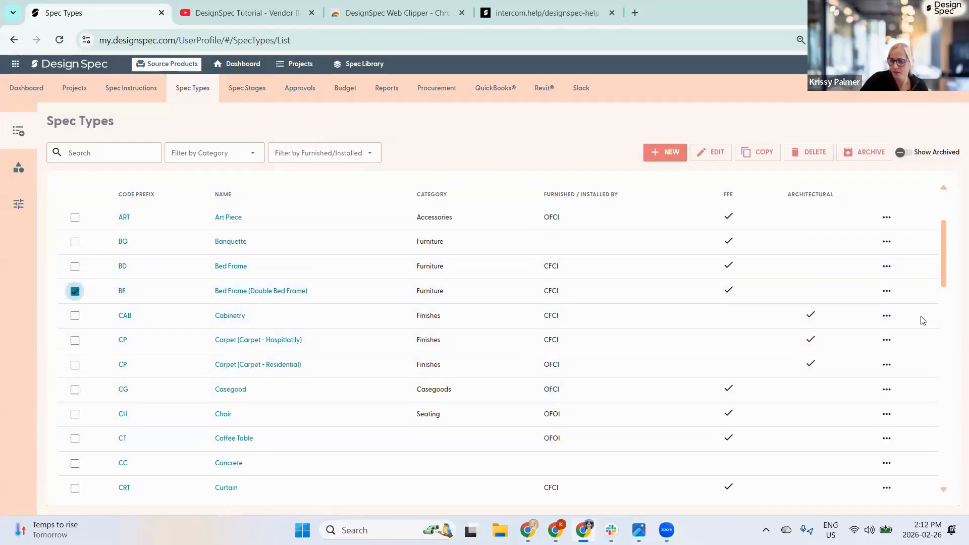
{"action": "left_click", "coordinate": [867, 155]}
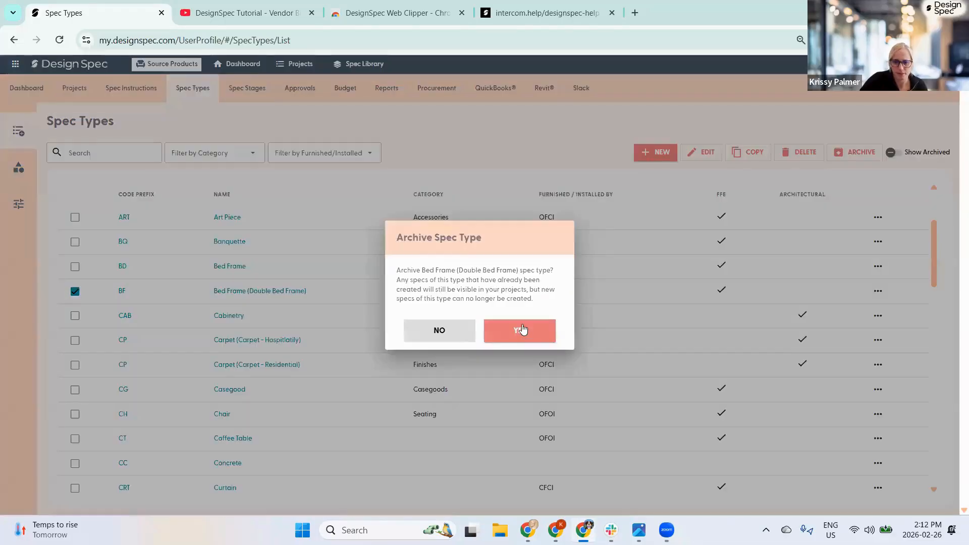
{"action": "left_click", "coordinate": [516, 326]}
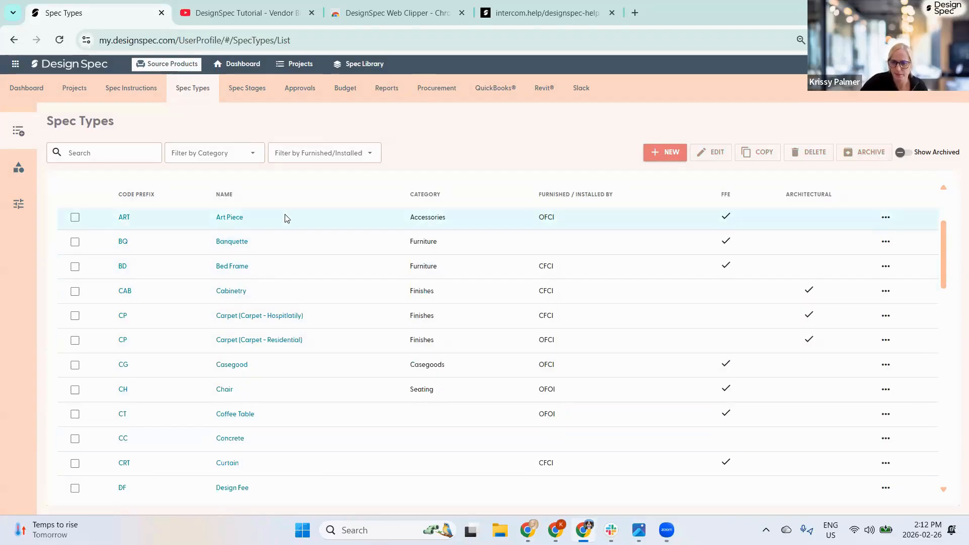
- Turn on Show Archived so archived spec types appear with the active ones
{"action": "left_click", "coordinate": [902, 153]}
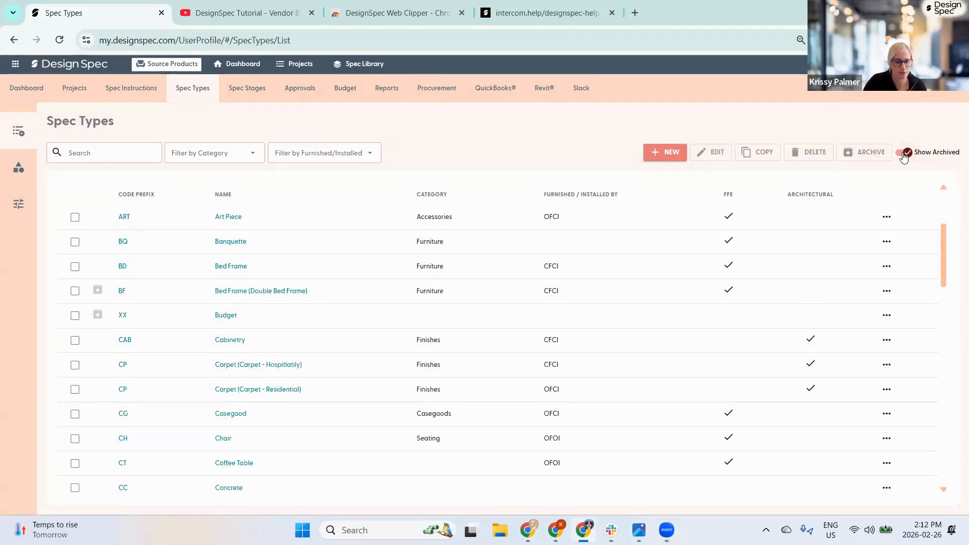
{"action": "mouse_move", "coordinate": [104, 304]}
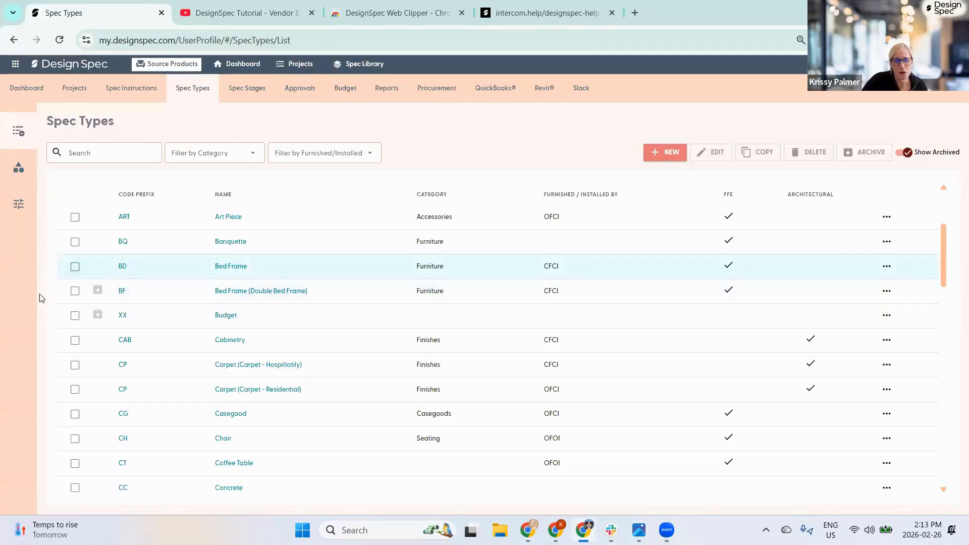
{"action": "mouse_move", "coordinate": [14, 292]}
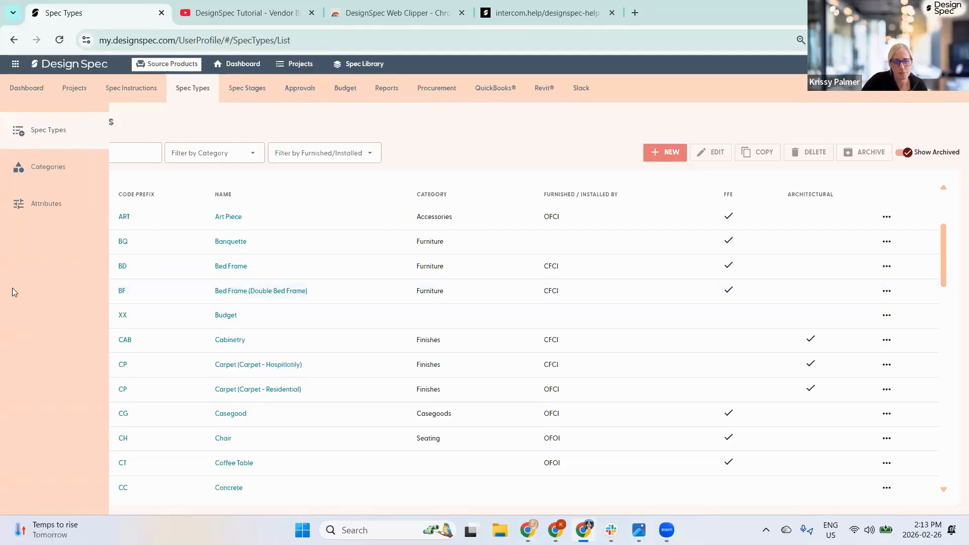
- Check the Electrical category's 201–300 code range without changes, then go to Spec Attributes
{"action": "left_click", "coordinate": [45, 167]}
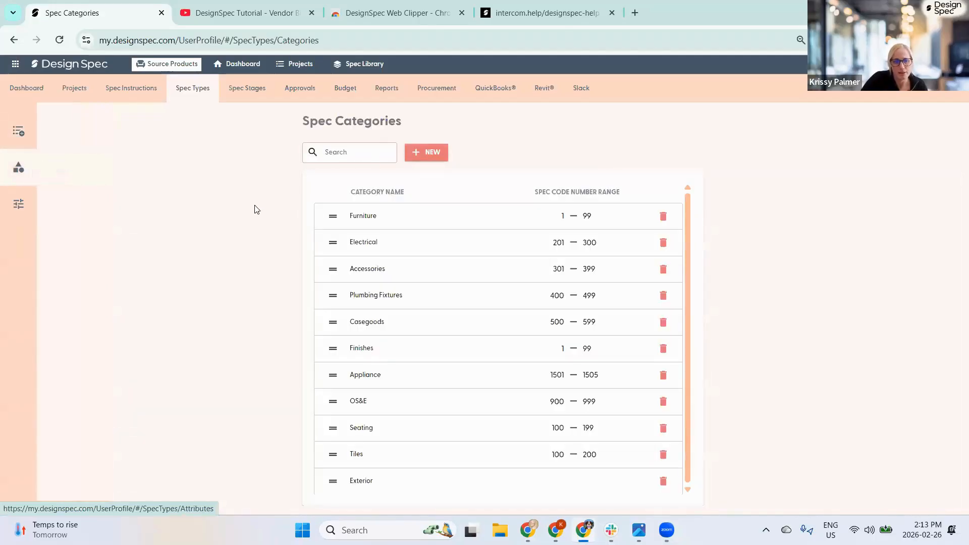
{"action": "mouse_move", "coordinate": [44, 166]}
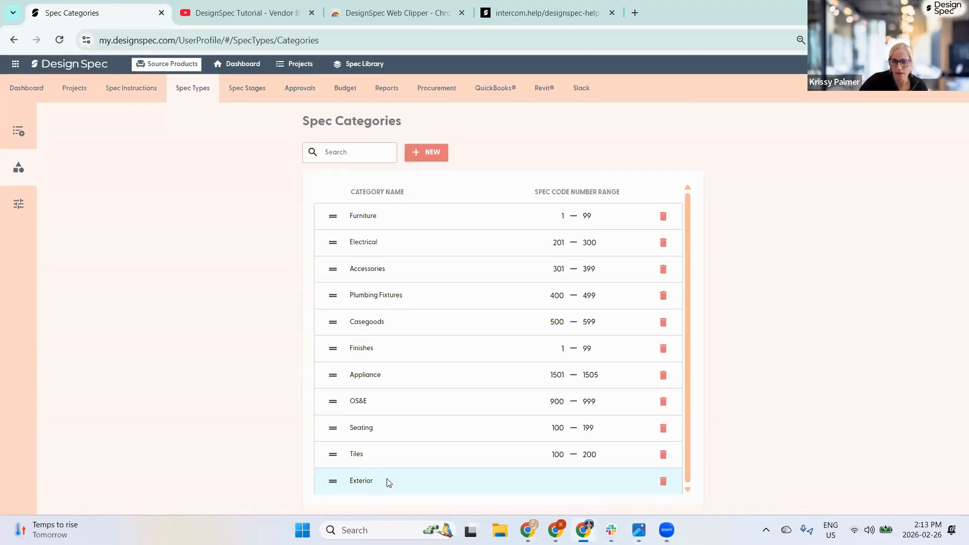
{"action": "left_click", "coordinate": [361, 244]}
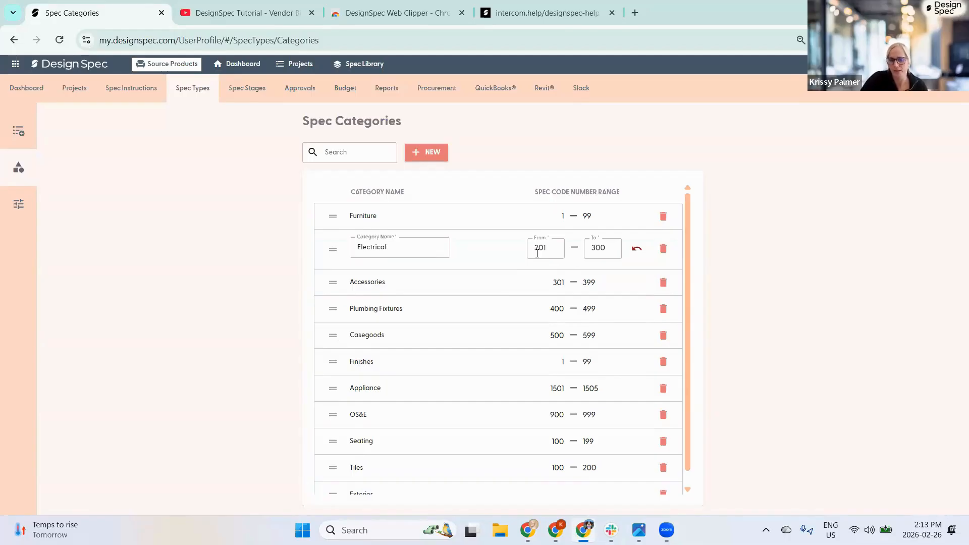
{"action": "left_click", "coordinate": [582, 149]}
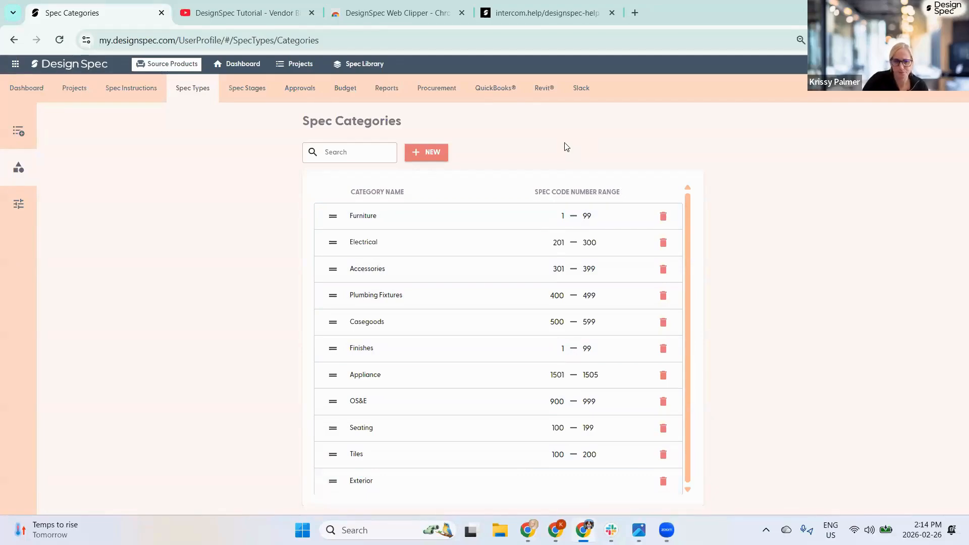
{"action": "left_click", "coordinate": [31, 202]}
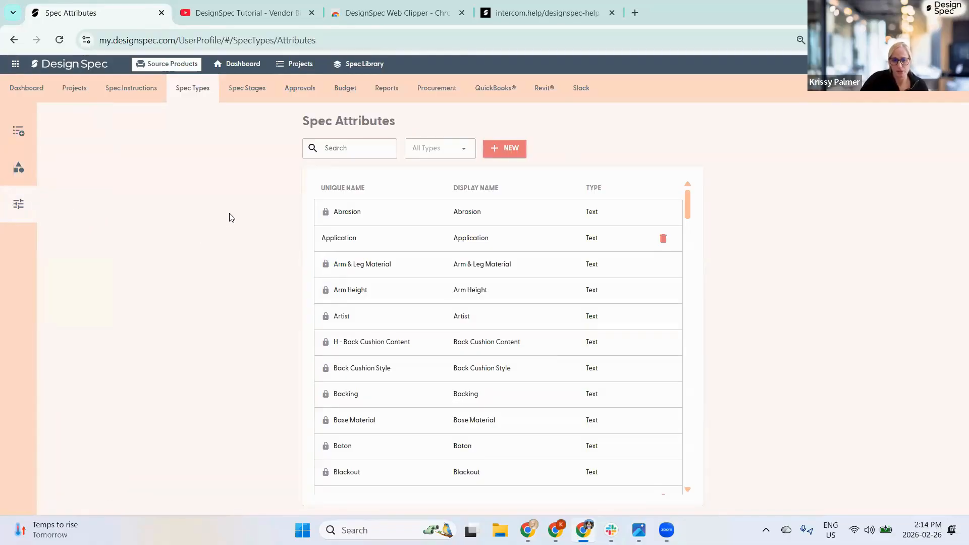
- Search the attributes for 'edg' and open the Edge attribute
{"action": "left_click", "coordinate": [508, 150]}
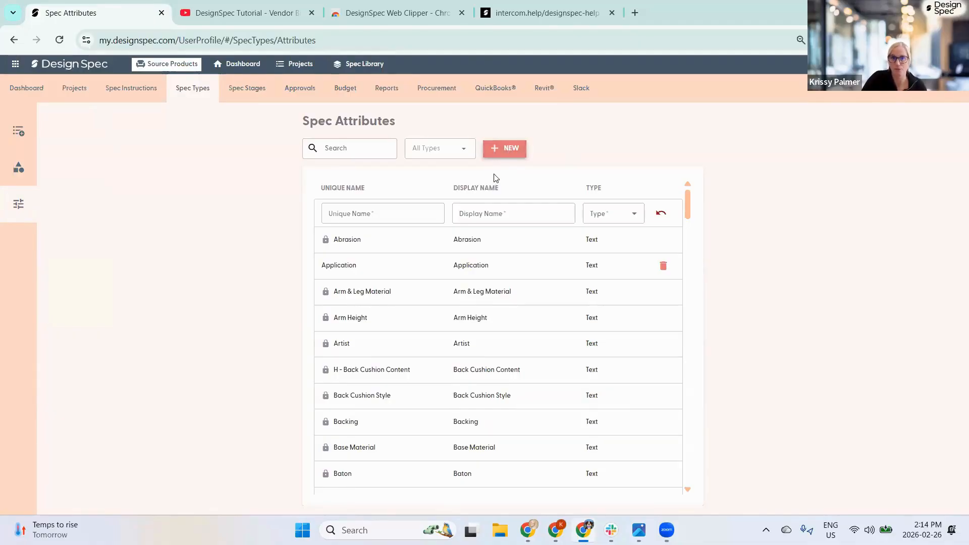
{"action": "scroll", "coordinate": [498, 207], "scroll_direction": "down", "scroll_amount": 4}
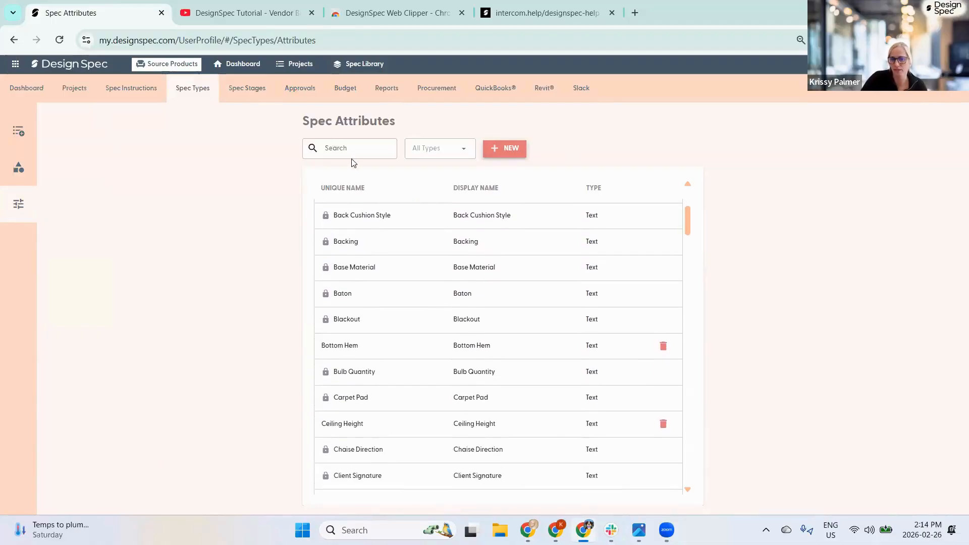
{"action": "left_click", "coordinate": [344, 147]}
{"action": "type", "text": "ed"}
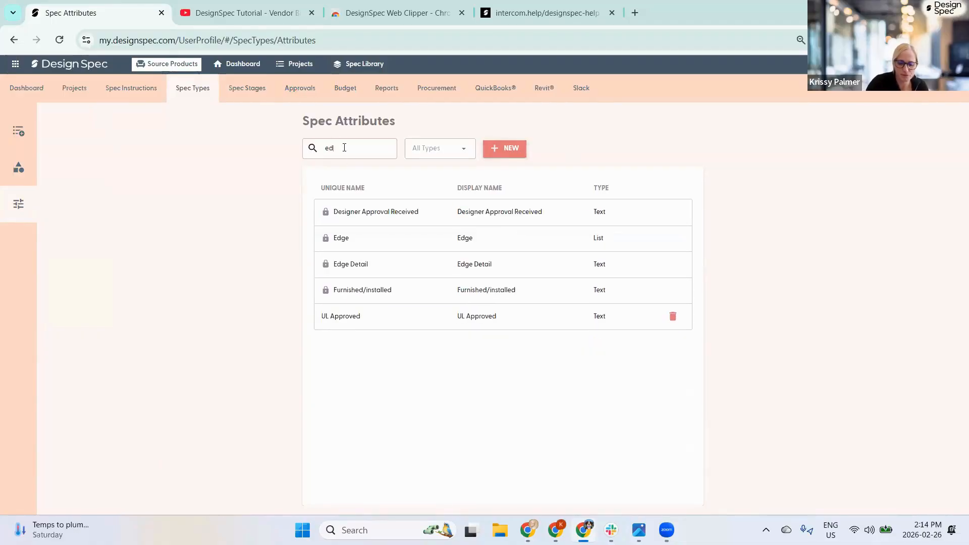
{"action": "type", "text": "ge"}
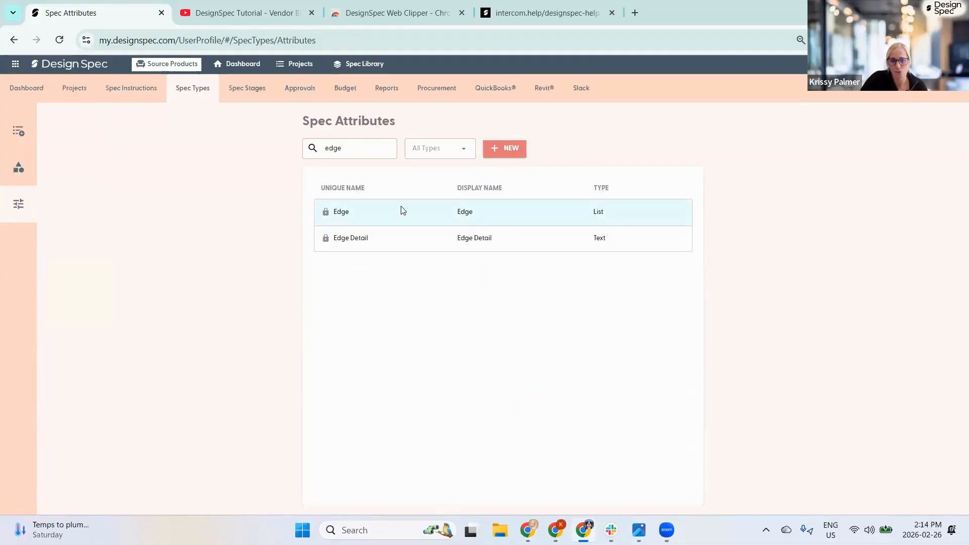
{"action": "left_click", "coordinate": [340, 223]}
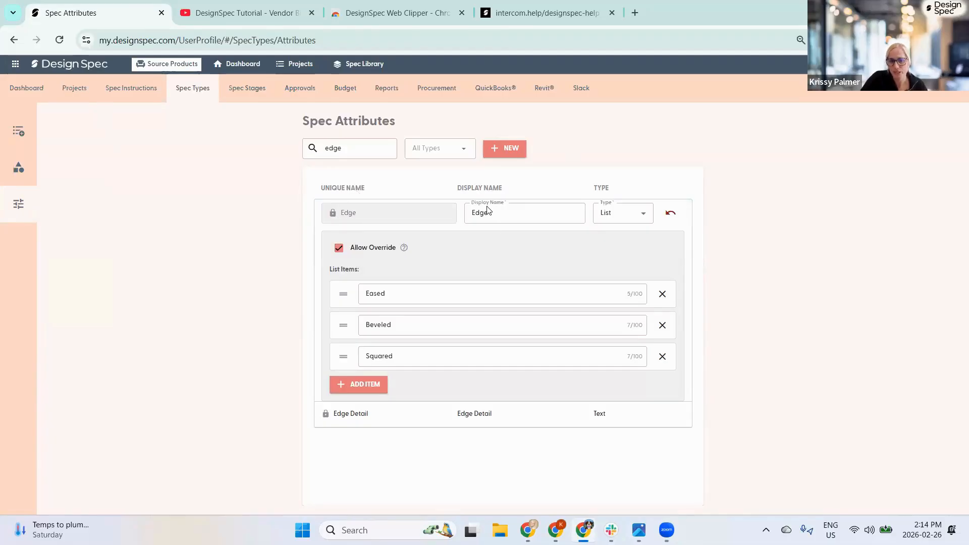
- Keep Edge a List of Eased, Beveled and Squared, and turn off Allow Override
{"action": "left_click", "coordinate": [635, 218]}
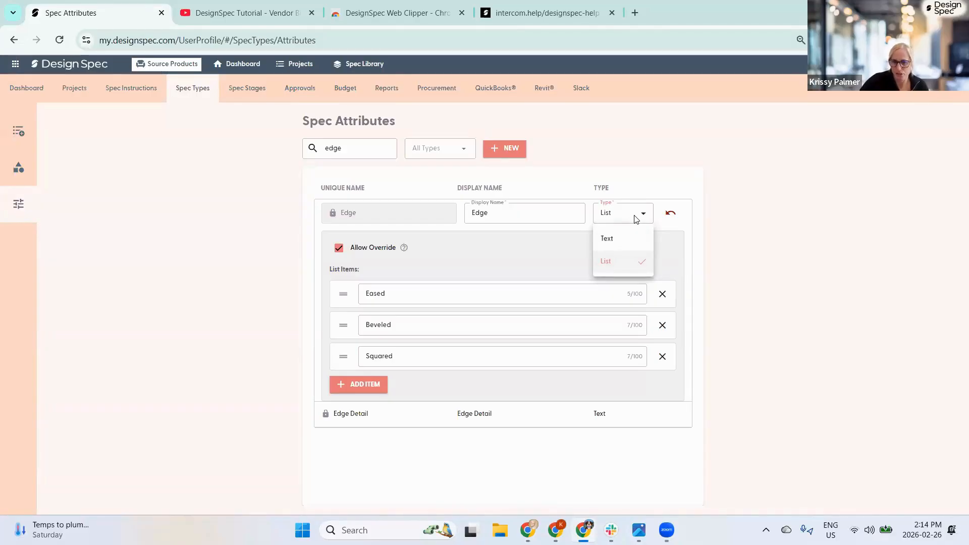
{"action": "left_click", "coordinate": [617, 241]}
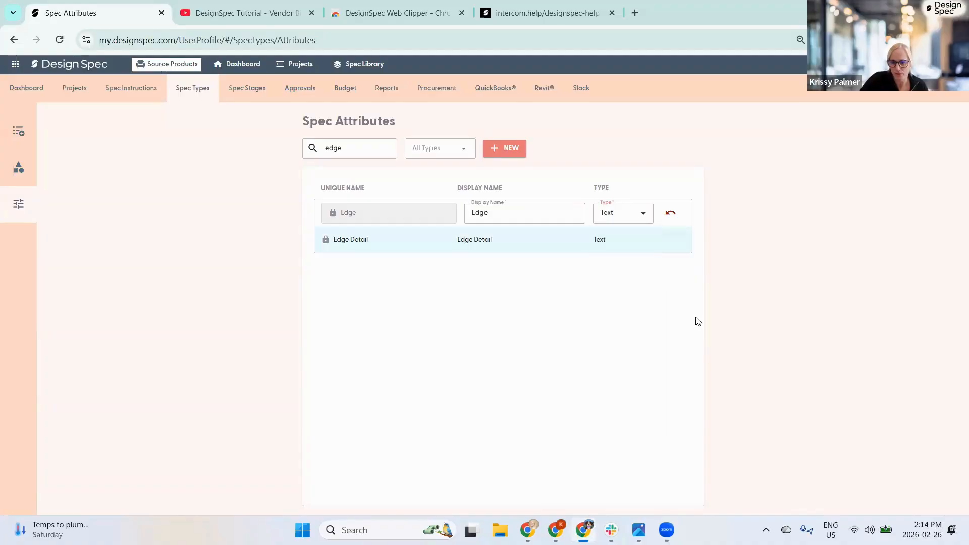
{"action": "left_click", "coordinate": [617, 216]}
{"action": "left_click", "coordinate": [615, 263]}
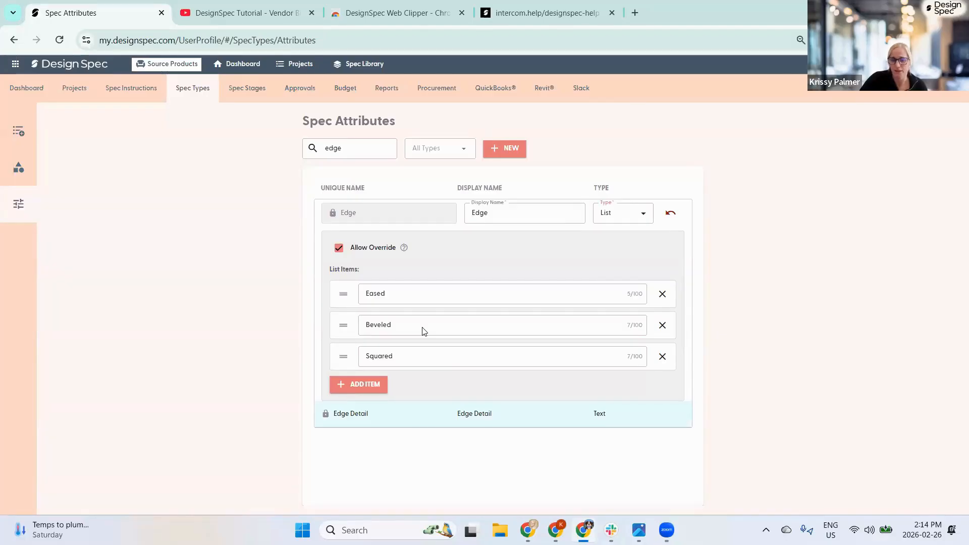
{"action": "left_click", "coordinate": [352, 381]}
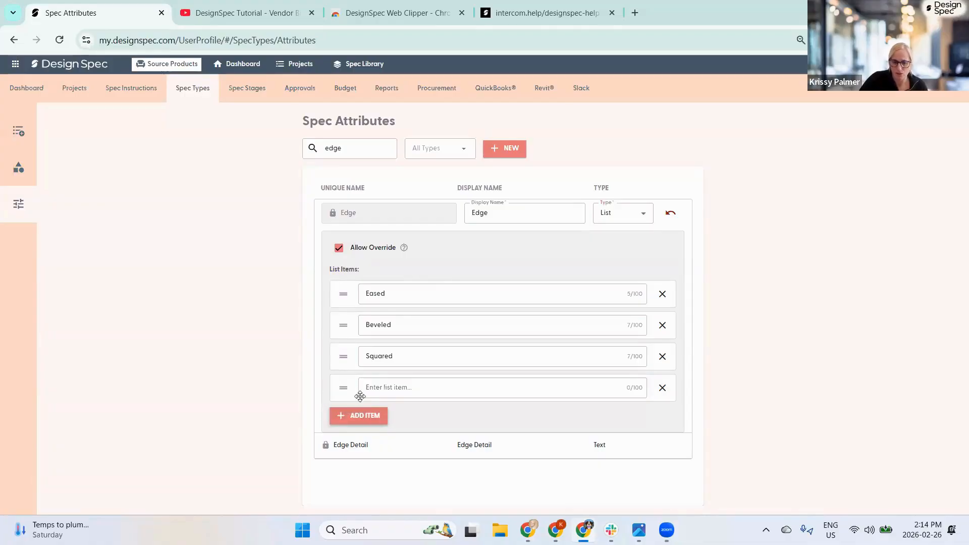
{"action": "left_click", "coordinate": [661, 388]}
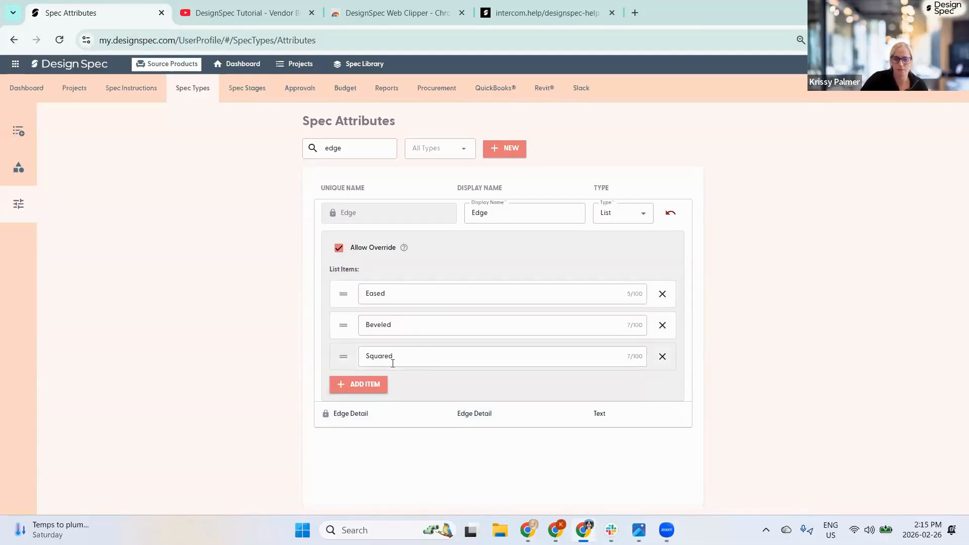
{"action": "left_click", "coordinate": [339, 249]}
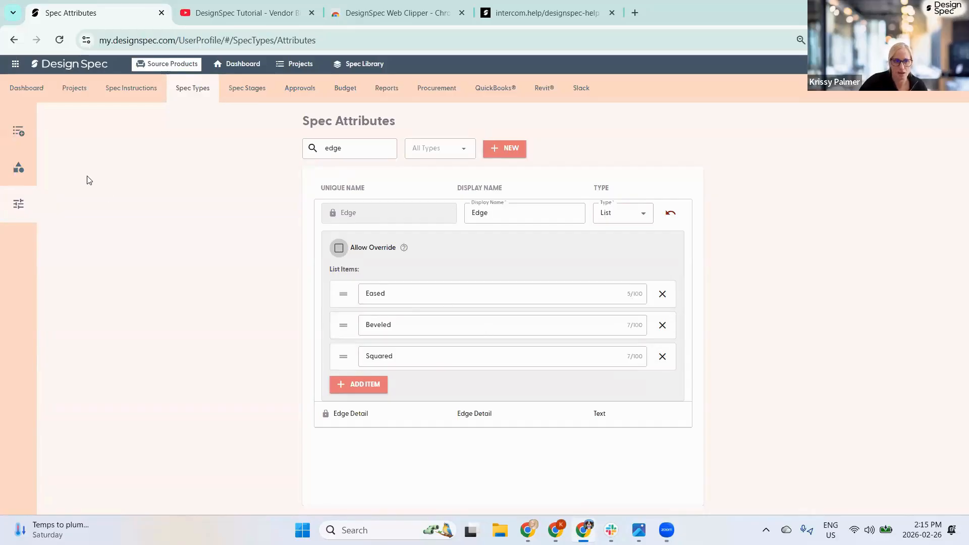
{"action": "left_click", "coordinate": [168, 150]}
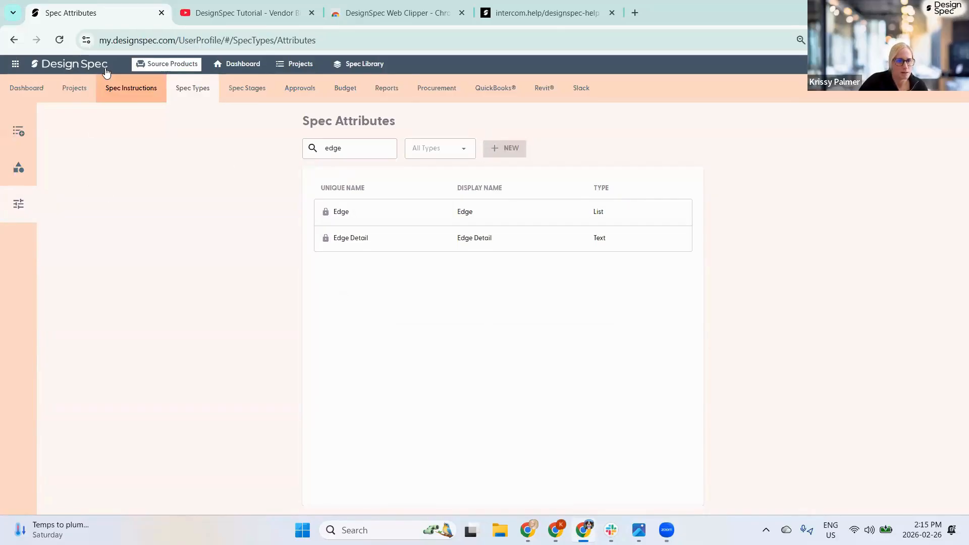
- Open Hotel Hotel's Specs list in a new Projects tab and show the NEW options
{"action": "middle_click", "coordinate": [74, 89]}
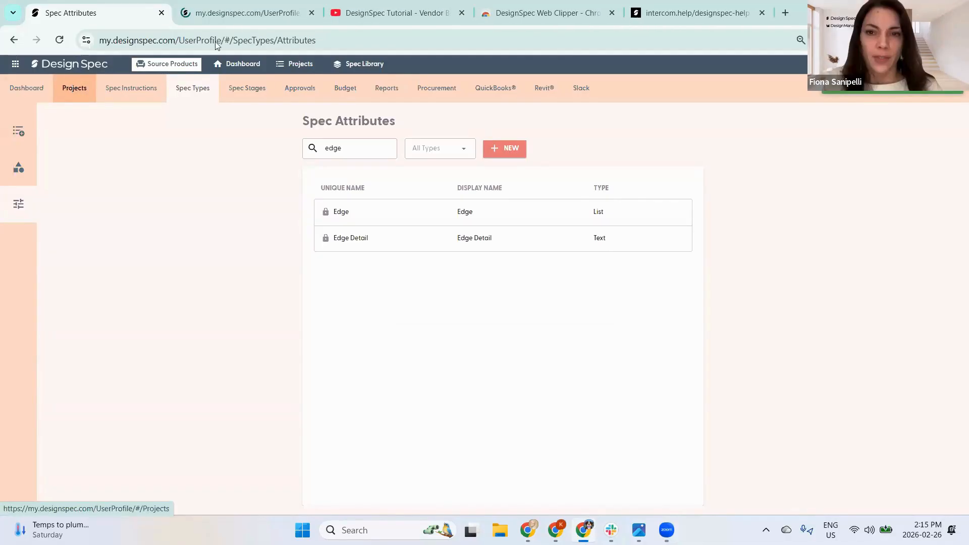
{"action": "left_click", "coordinate": [231, 15]}
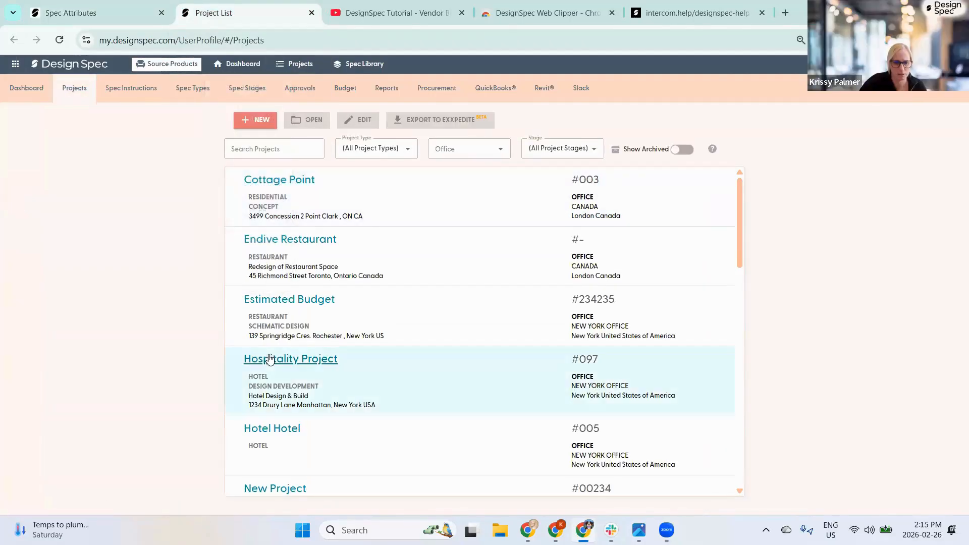
{"action": "left_click", "coordinate": [257, 430]}
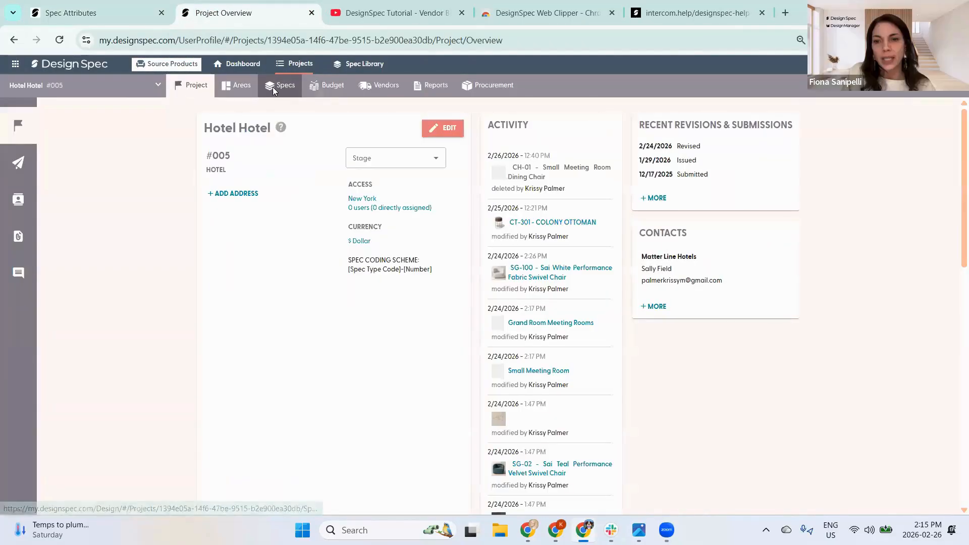
{"action": "left_click", "coordinate": [273, 87]}
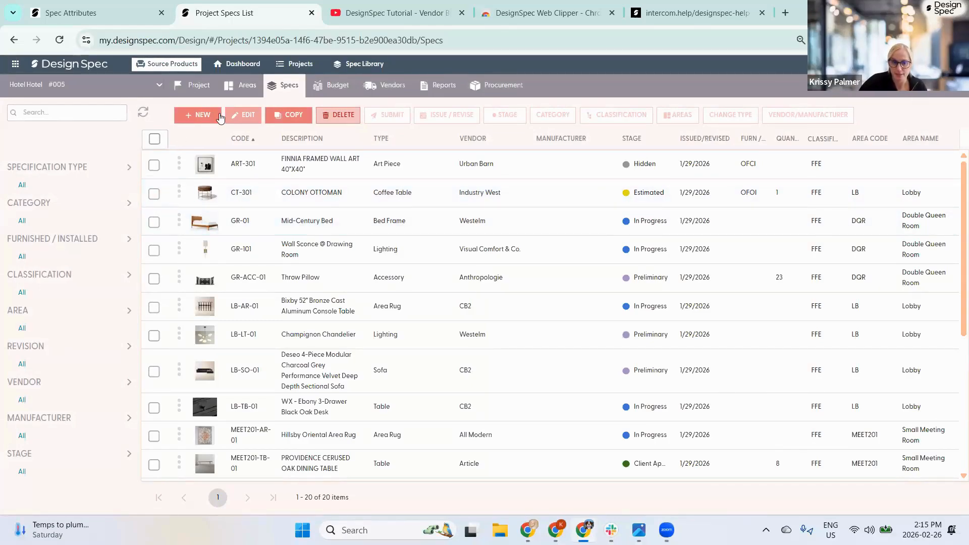
{"action": "left_click", "coordinate": [196, 115]}
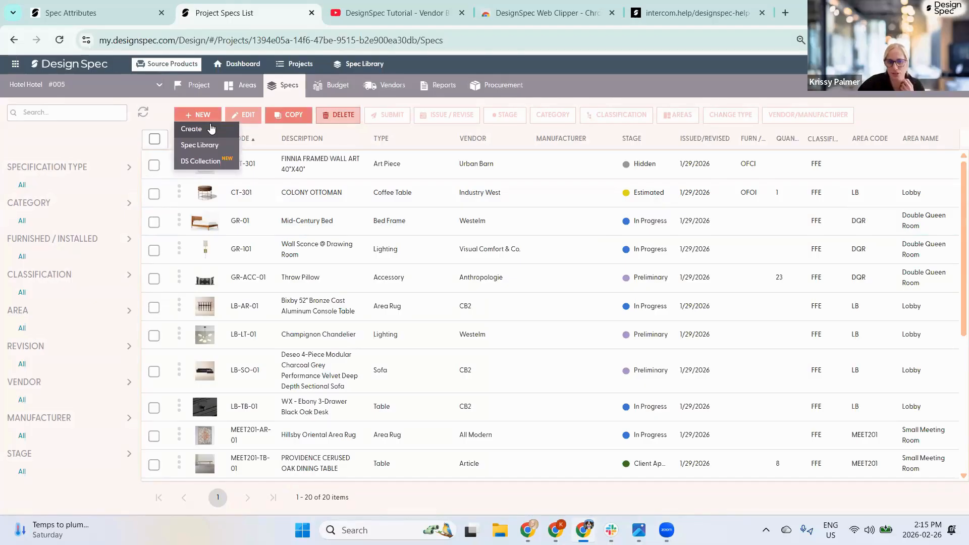
- Start a new spec with Create, browse the spec type choices, then go back to Spec Attributes
{"action": "left_click", "coordinate": [194, 129]}
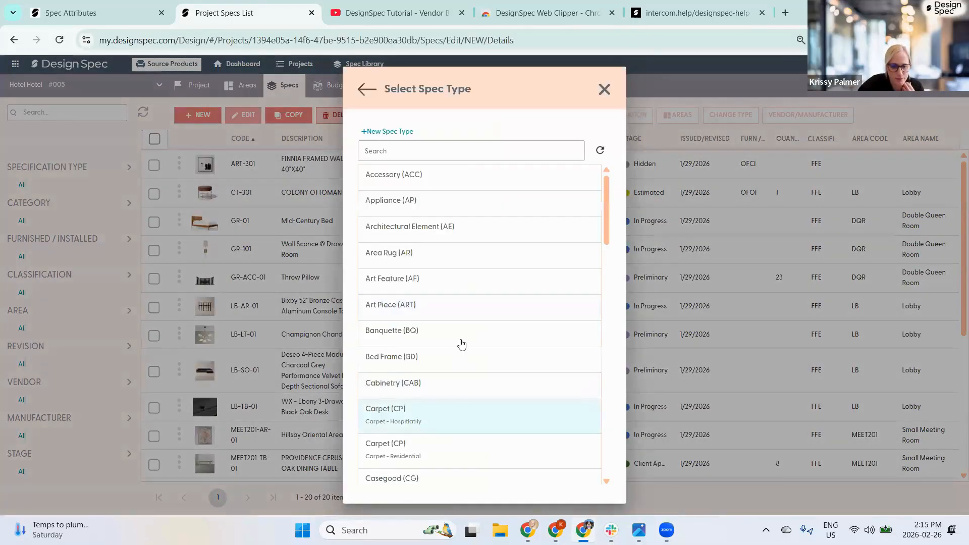
{"action": "scroll", "coordinate": [462, 345], "scroll_direction": "down", "scroll_amount": 5}
{"action": "scroll", "coordinate": [440, 254], "scroll_direction": "up", "scroll_amount": 5}
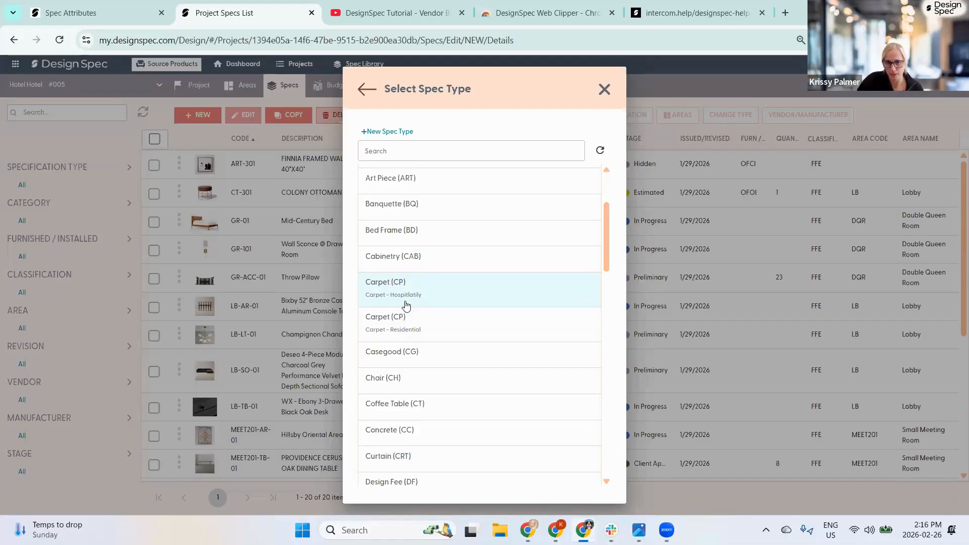
{"action": "left_click", "coordinate": [70, 12]}
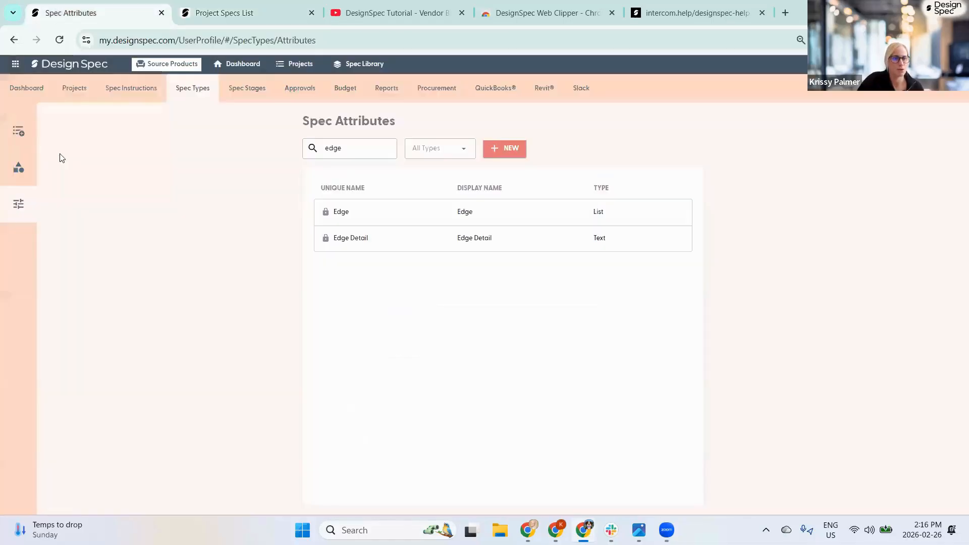
- Open the Carpet (Carpet - Hospitality) spec type from the Spec Types list
{"action": "left_click", "coordinate": [31, 131]}
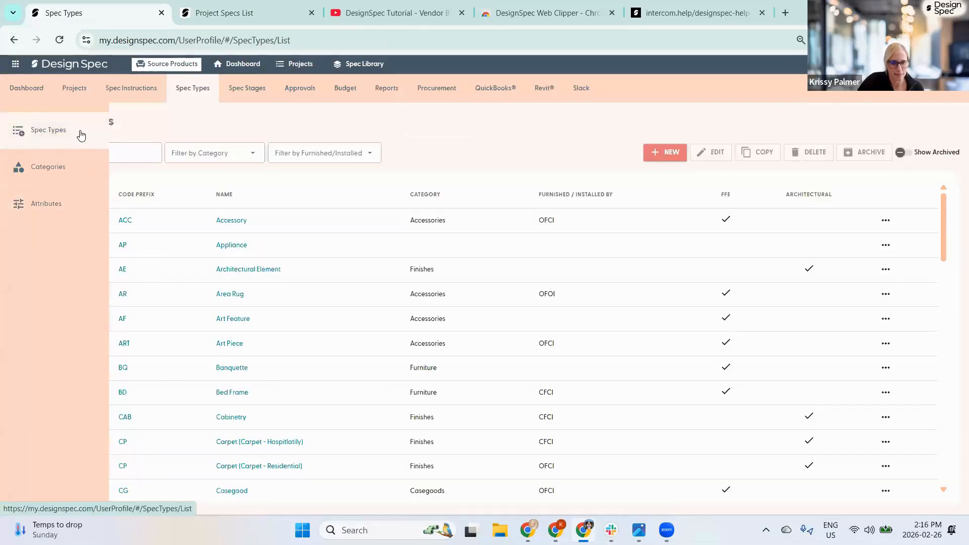
{"action": "scroll", "coordinate": [239, 255], "scroll_direction": "down", "scroll_amount": 3}
{"action": "scroll", "coordinate": [239, 255], "scroll_direction": "down", "scroll_amount": 1}
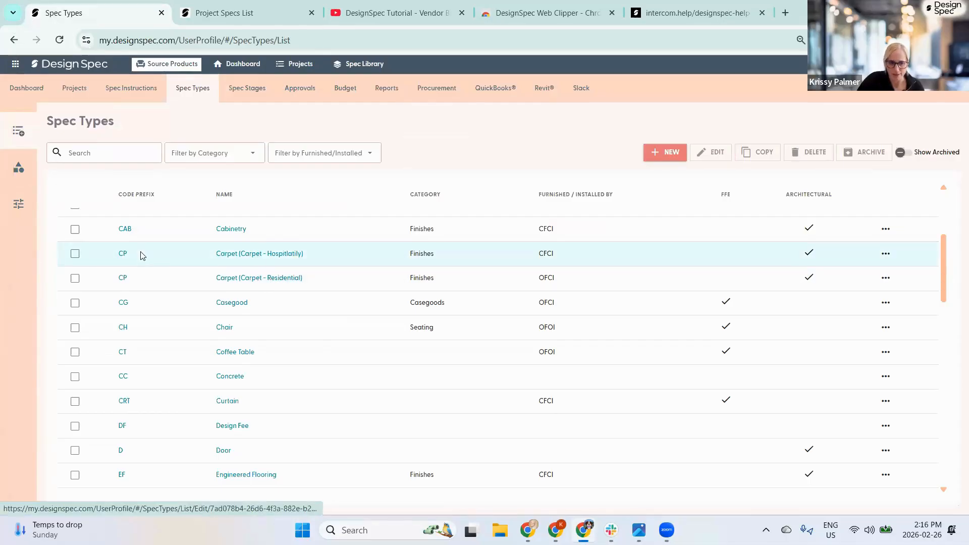
{"action": "left_click", "coordinate": [248, 254]}
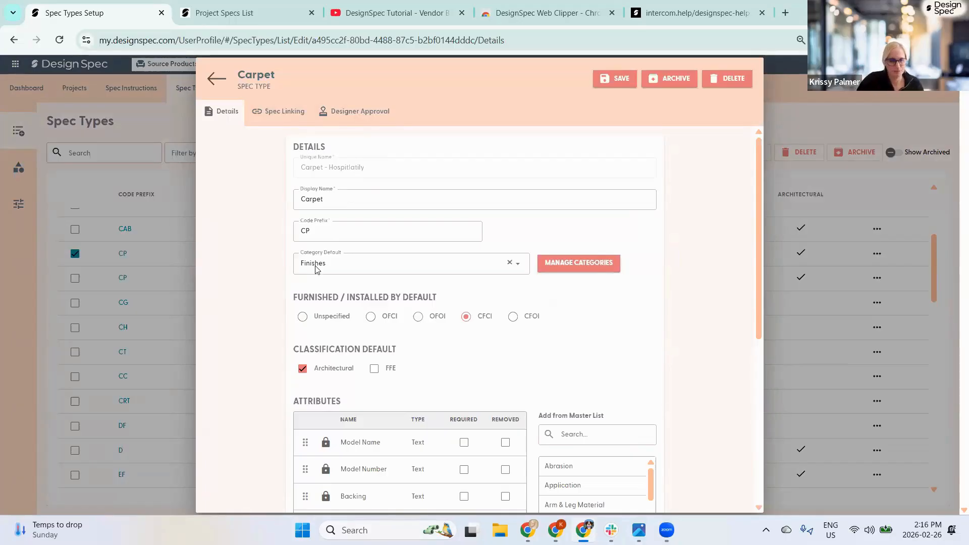
- Select the CP code prefix without editing it, then close the Carpet details
{"action": "left_click_drag", "start_coordinate": [309, 230], "coordinate": [277, 231]}
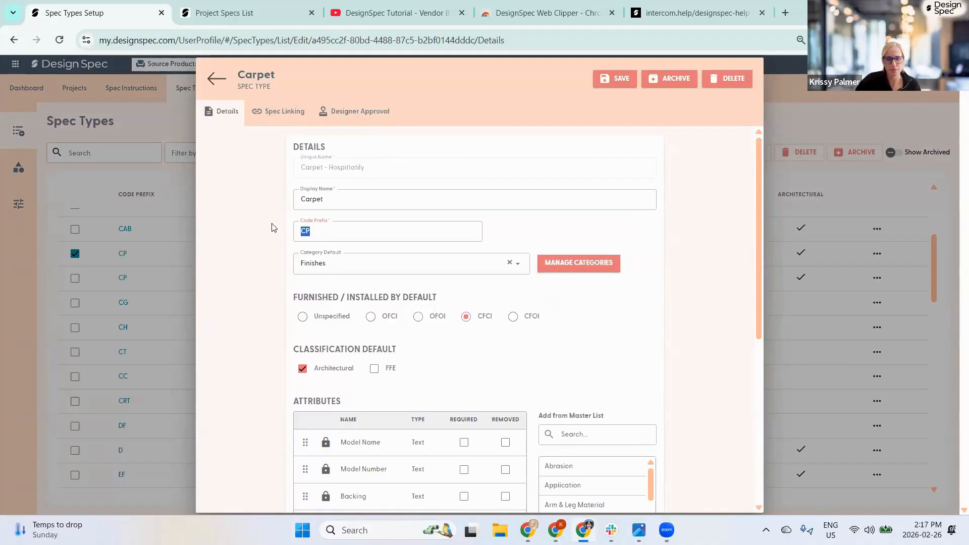
{"action": "left_click", "coordinate": [258, 177]}
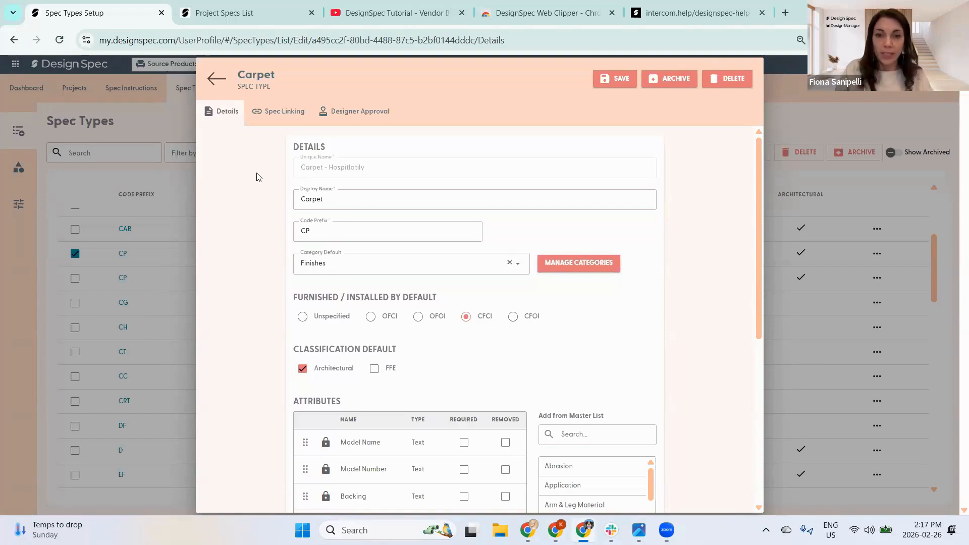
{"action": "left_click", "coordinate": [216, 88]}
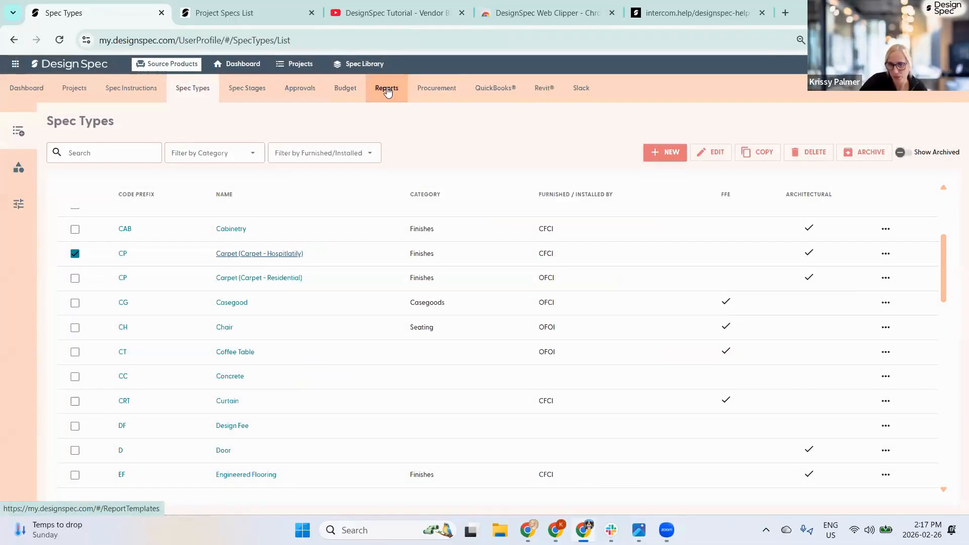
- Open Reports in a new tab, sign in with the saved credentials, and choose the company account
{"action": "middle_click", "coordinate": [387, 90]}
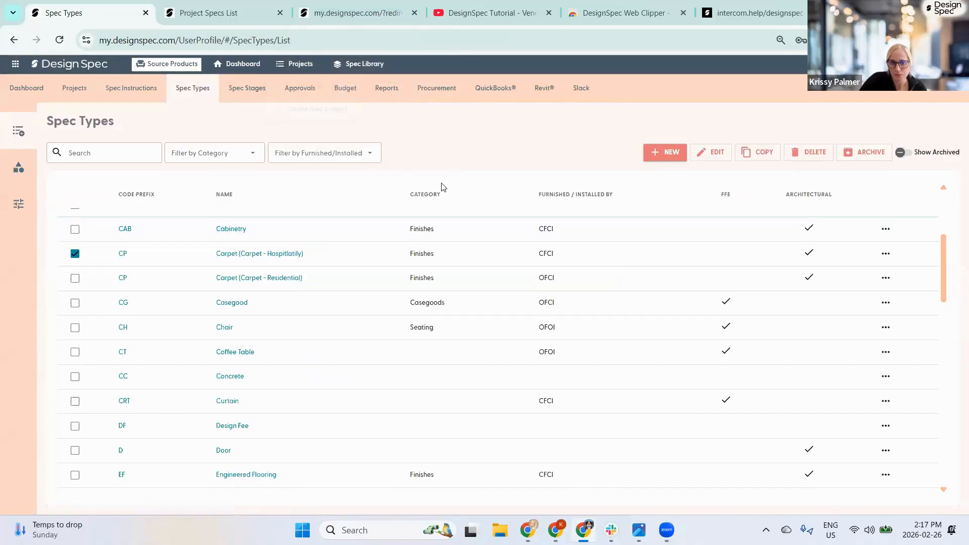
{"action": "key", "text": "ctrl+3"}
{"action": "left_click", "coordinate": [90, 10]}
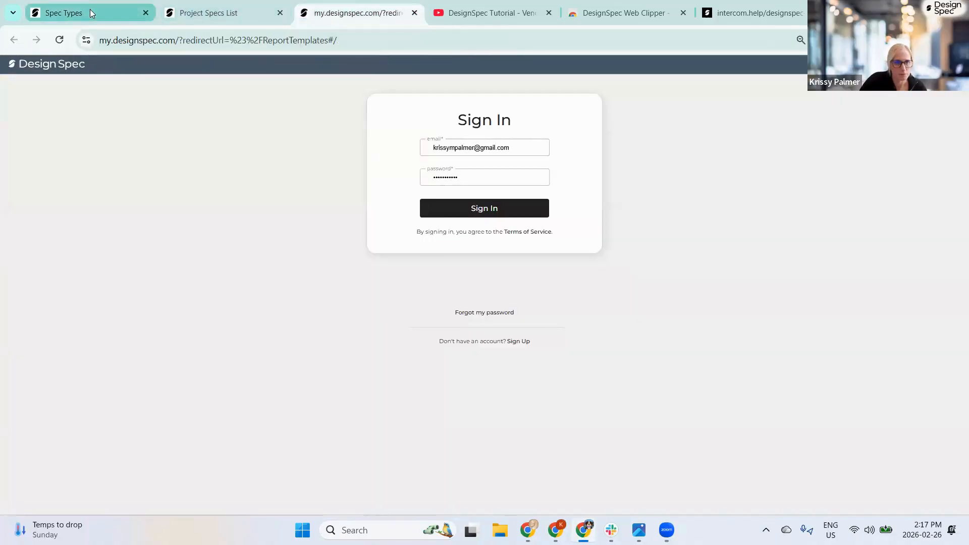
{"action": "left_click", "coordinate": [386, 88]}
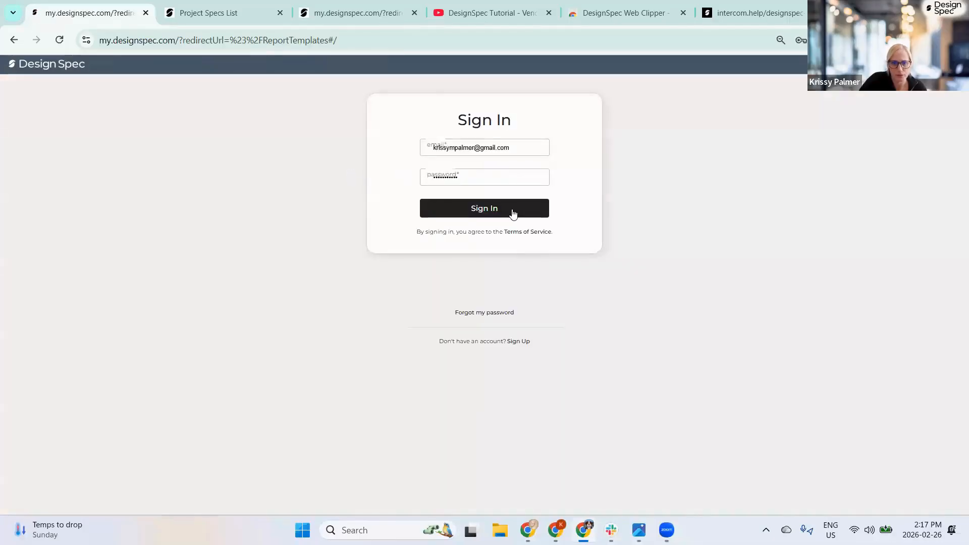
{"action": "left_click", "coordinate": [481, 207]}
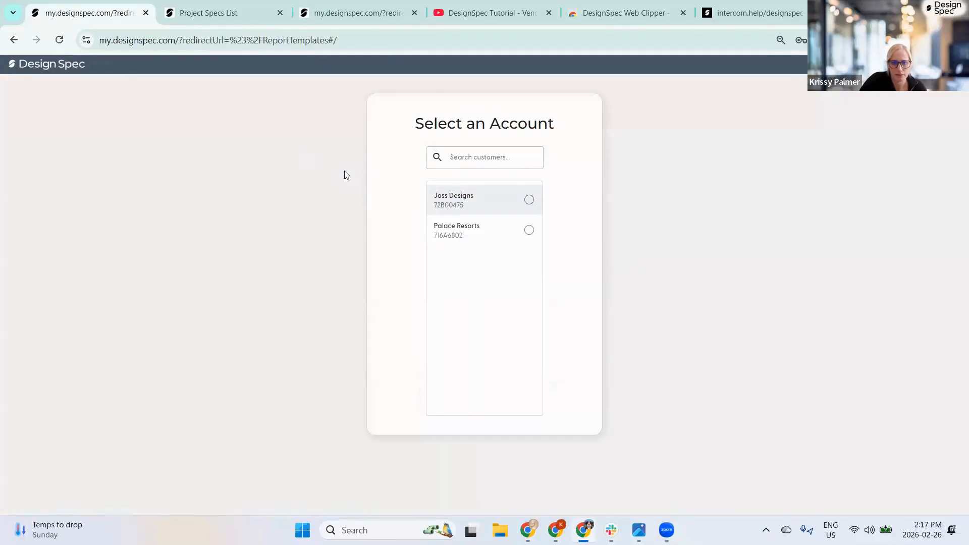
{"action": "left_click", "coordinate": [462, 197]}
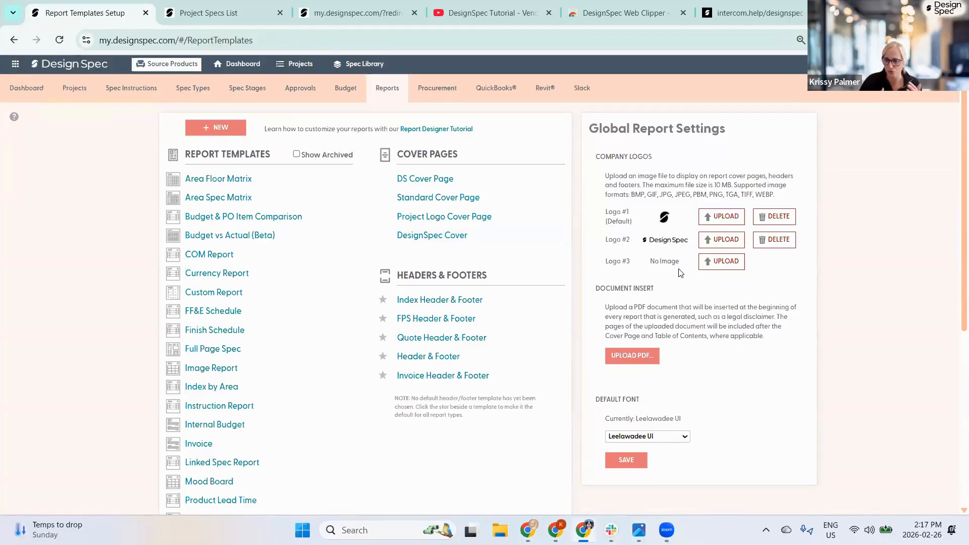
- Dismiss the Select Spec Type dialog and open Hotel Hotel's project details for editing
{"action": "left_click", "coordinate": [206, 16]}
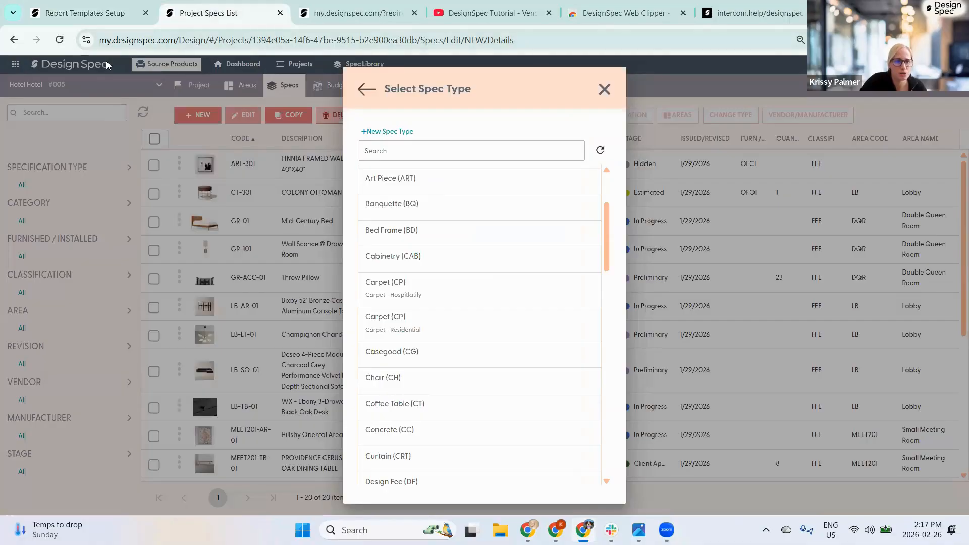
{"action": "left_click", "coordinate": [603, 89]}
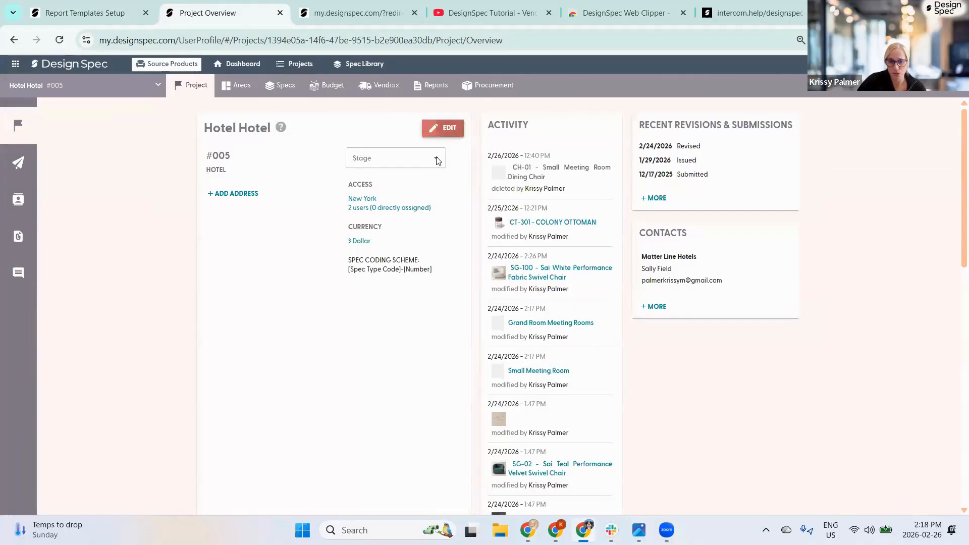
{"action": "left_click", "coordinate": [451, 129]}
{"action": "scroll", "coordinate": [389, 248], "scroll_direction": "down", "scroll_amount": 4}
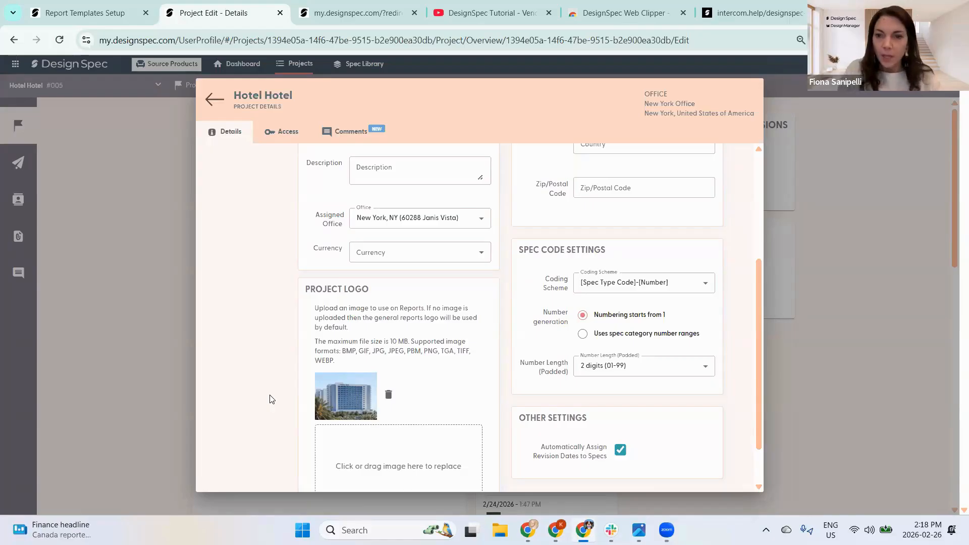
- Reopen Hotel Hotel's details, check project number 005 without saving, then view its Procurement items
{"action": "left_click", "coordinate": [213, 101]}
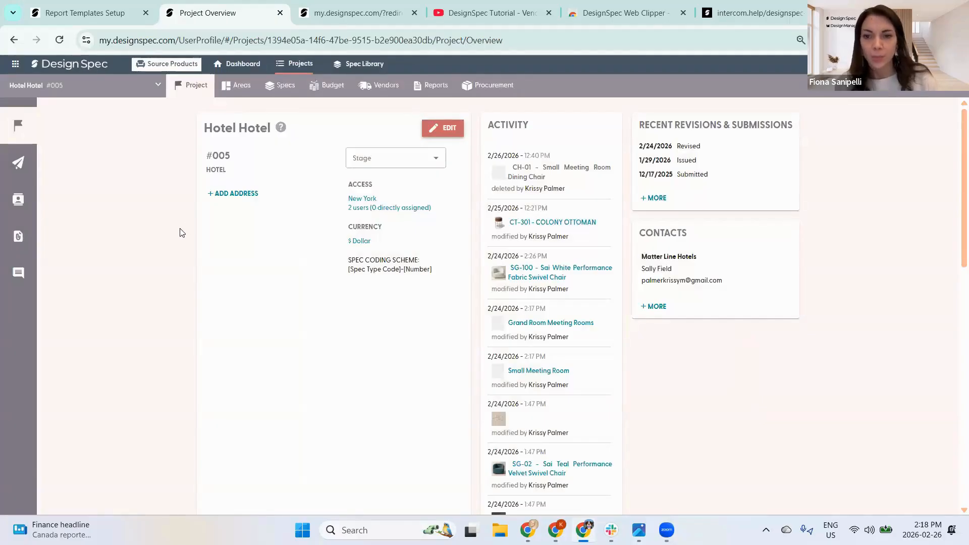
{"action": "left_click", "coordinate": [445, 132]}
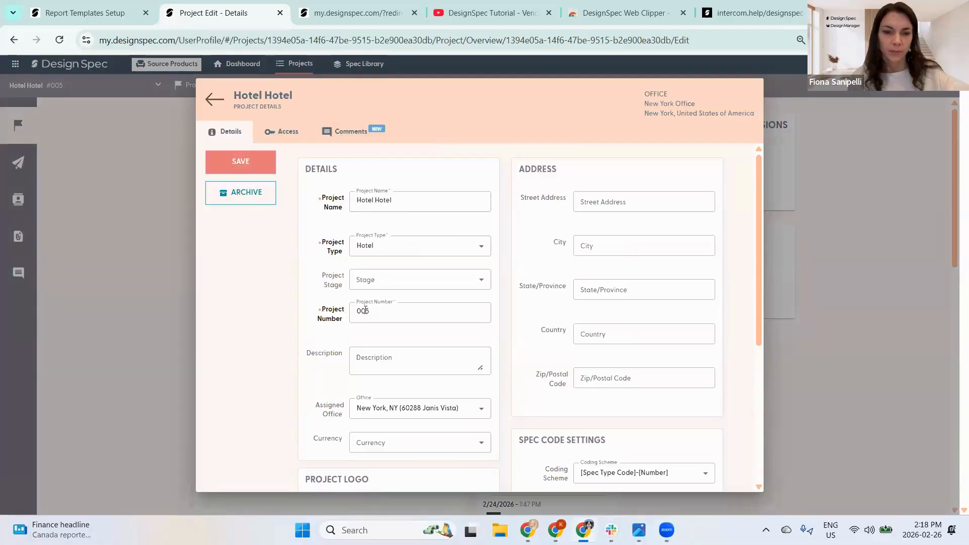
{"action": "left_click_drag", "start_coordinate": [368, 311], "coordinate": [345, 314]}
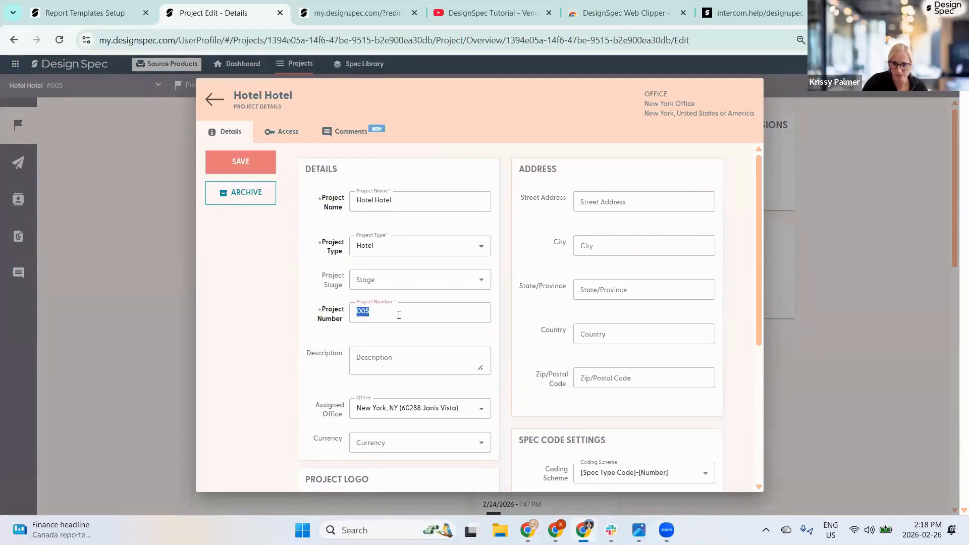
{"action": "left_click", "coordinate": [213, 99]}
{"action": "left_click", "coordinate": [496, 87]}
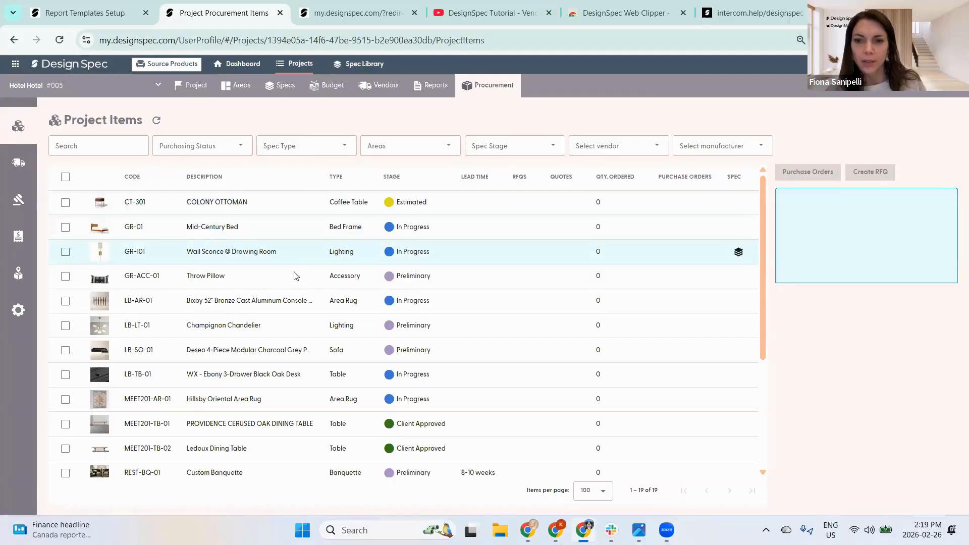
- From Hotel Hotel's overview and Specs list, go through Spec Types setup to the Spec Attributes list
{"action": "left_click", "coordinate": [192, 89]}
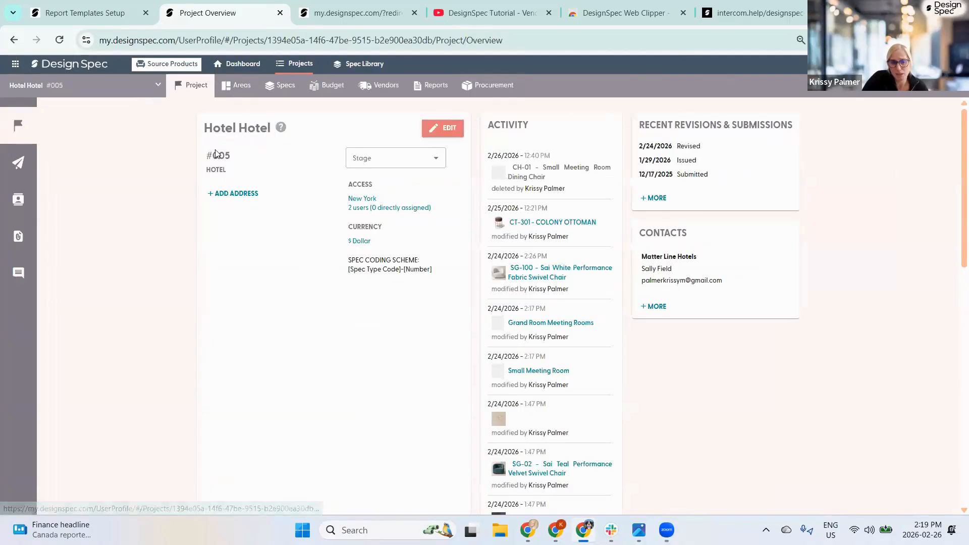
{"action": "double_click", "coordinate": [222, 157]}
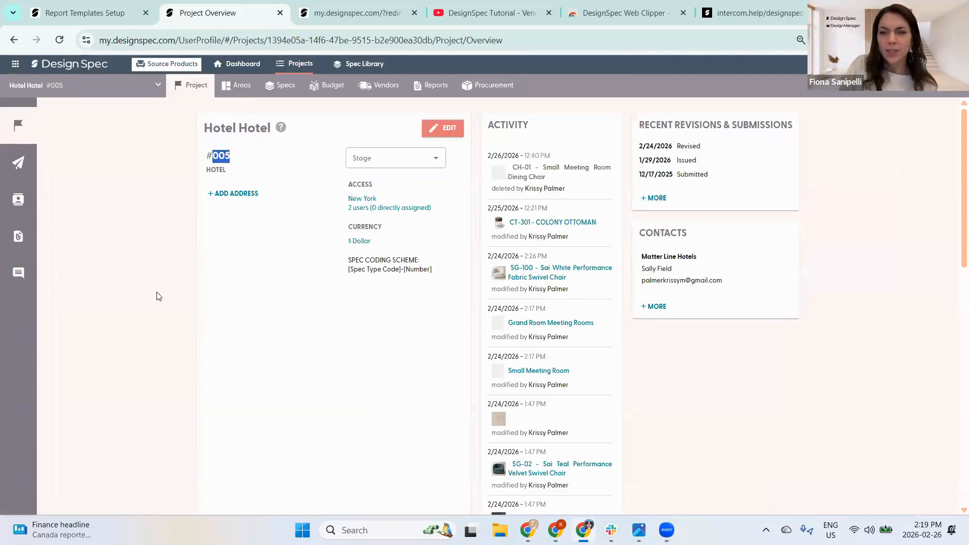
{"action": "triple_click", "coordinate": [157, 293]}
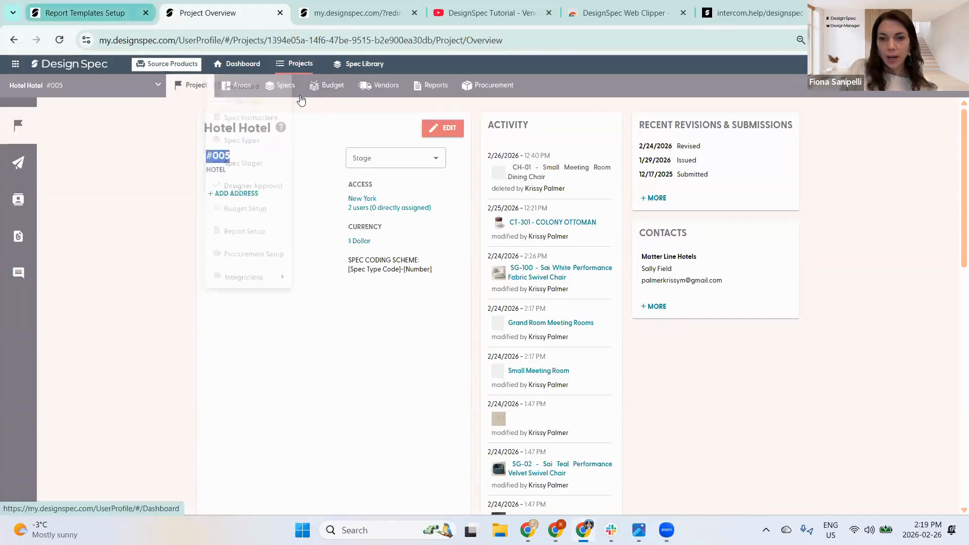
{"action": "left_click", "coordinate": [283, 91]}
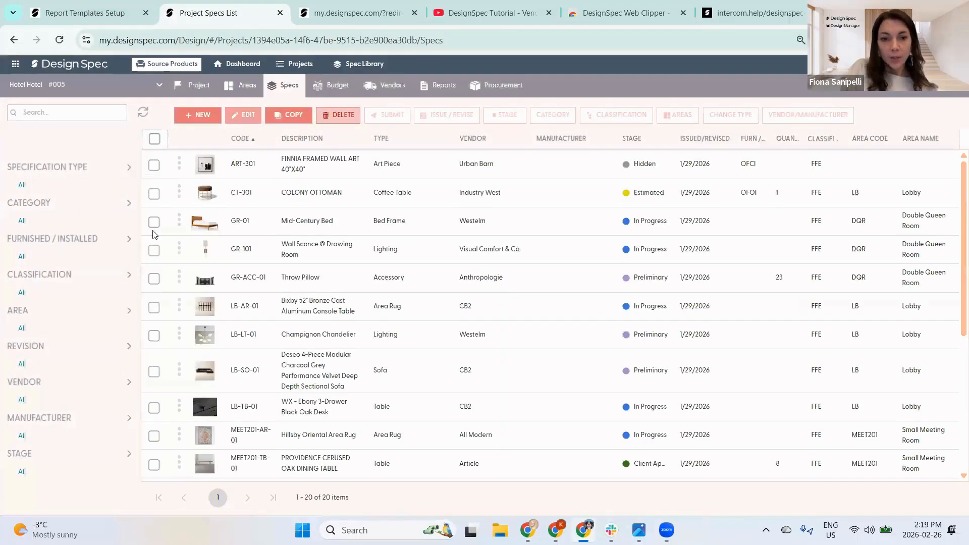
{"action": "left_click", "coordinate": [81, 13]}
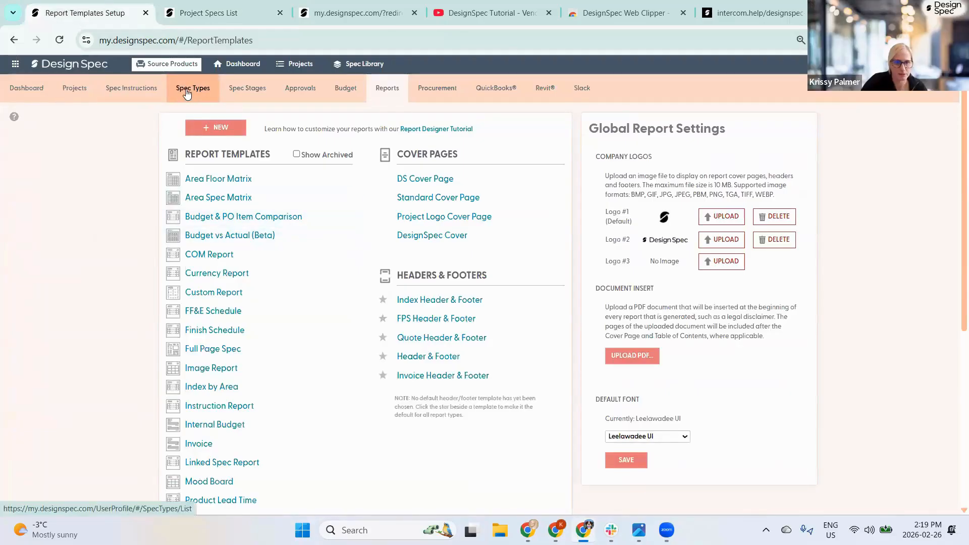
{"action": "left_click", "coordinate": [188, 92]}
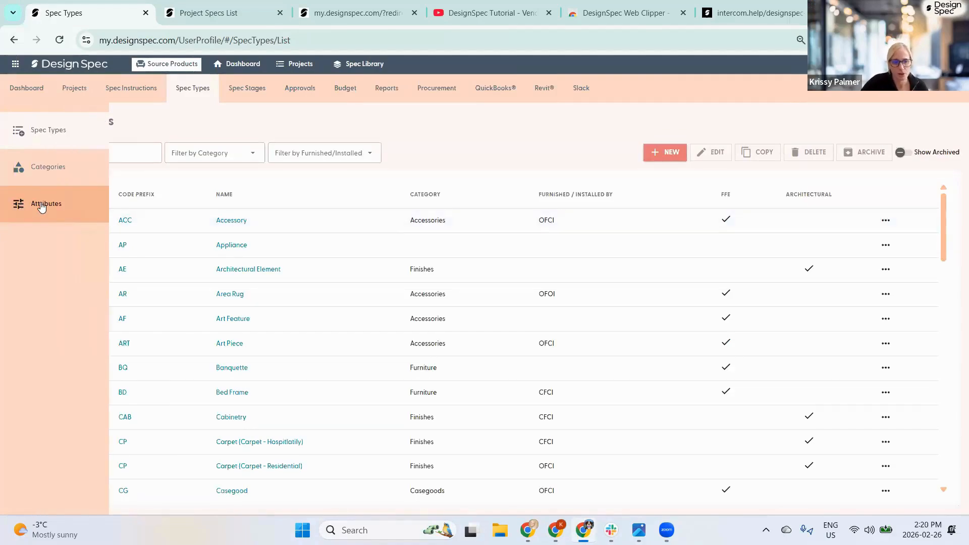
{"action": "left_click", "coordinate": [42, 207]}
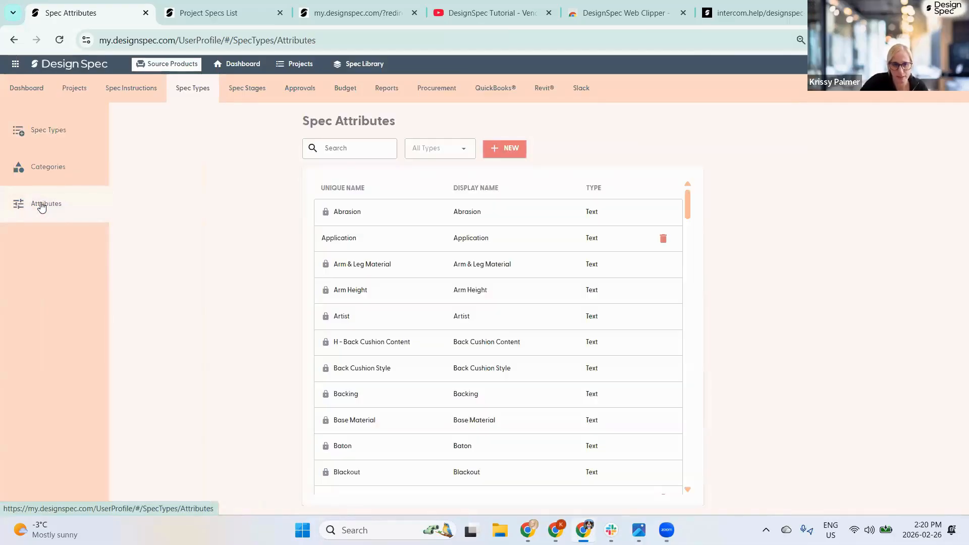
- Create a new spec attribute named Table Height with the List type
{"action": "left_click", "coordinate": [505, 148]}
{"action": "left_click", "coordinate": [393, 214]}
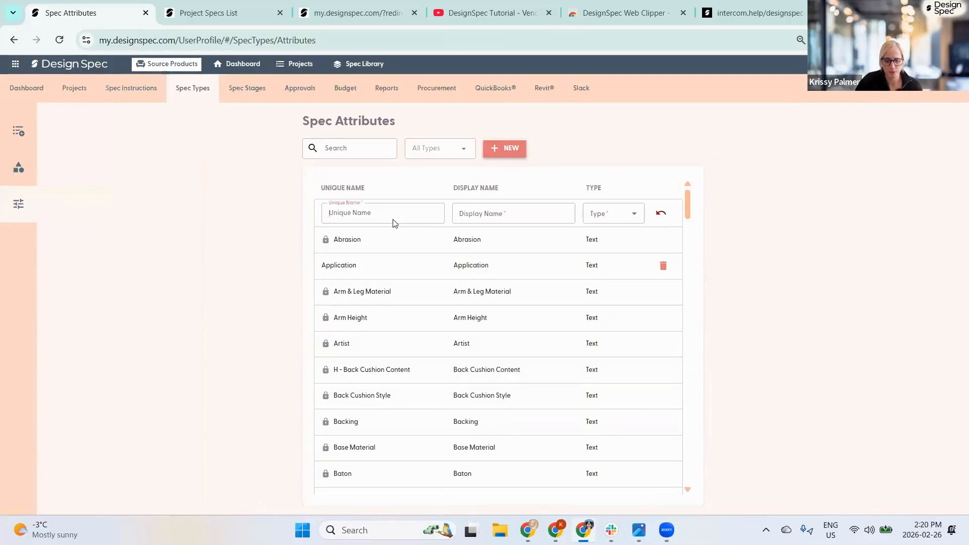
{"action": "type", "text": "Table"}
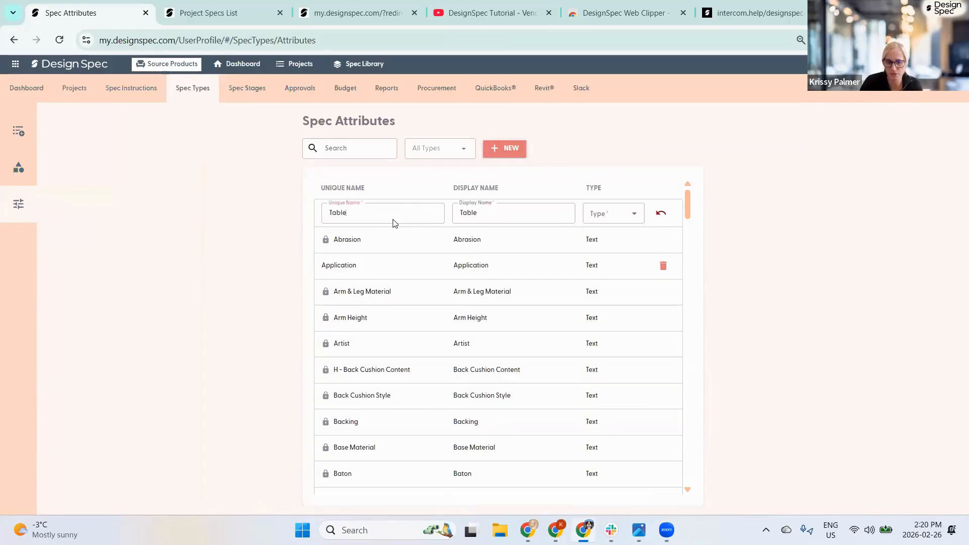
{"action": "type", "text": " Height"}
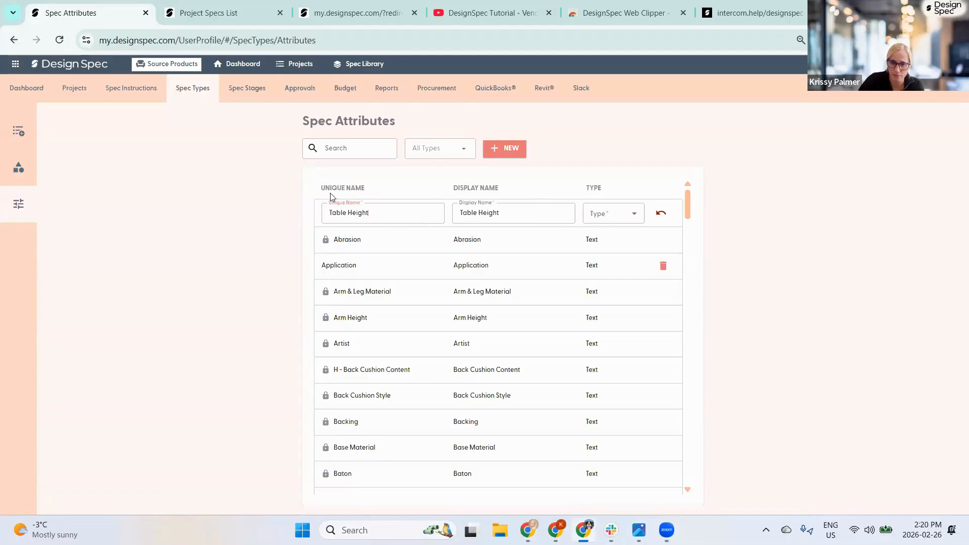
{"action": "left_click", "coordinate": [614, 216]}
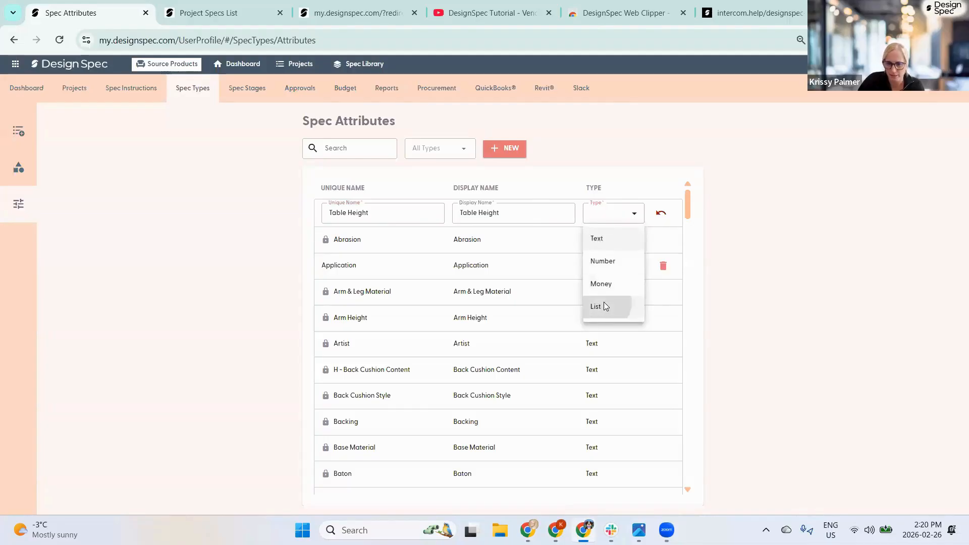
{"action": "left_click", "coordinate": [606, 305]}
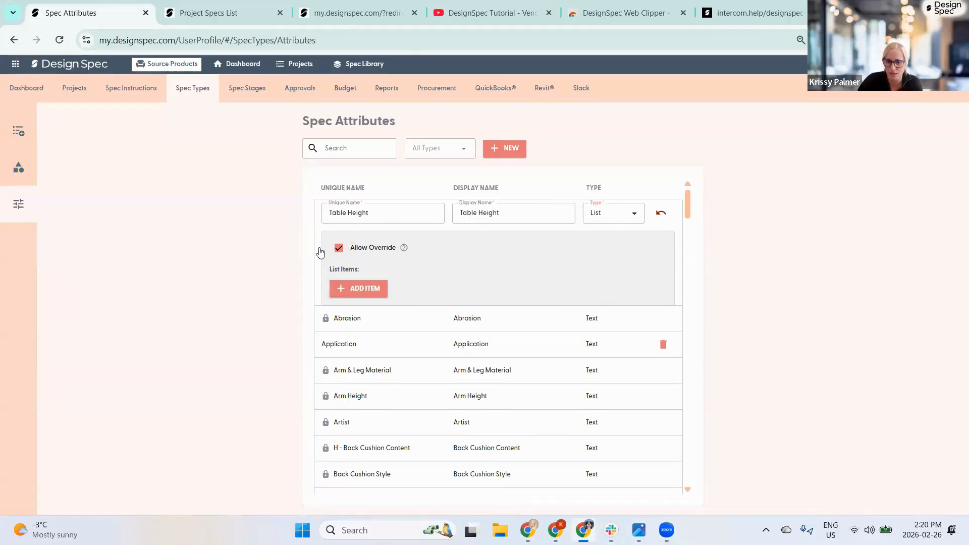
- Give Table Height list values 29", 30" and 31", with 29" placed first
{"action": "left_click", "coordinate": [366, 286]}
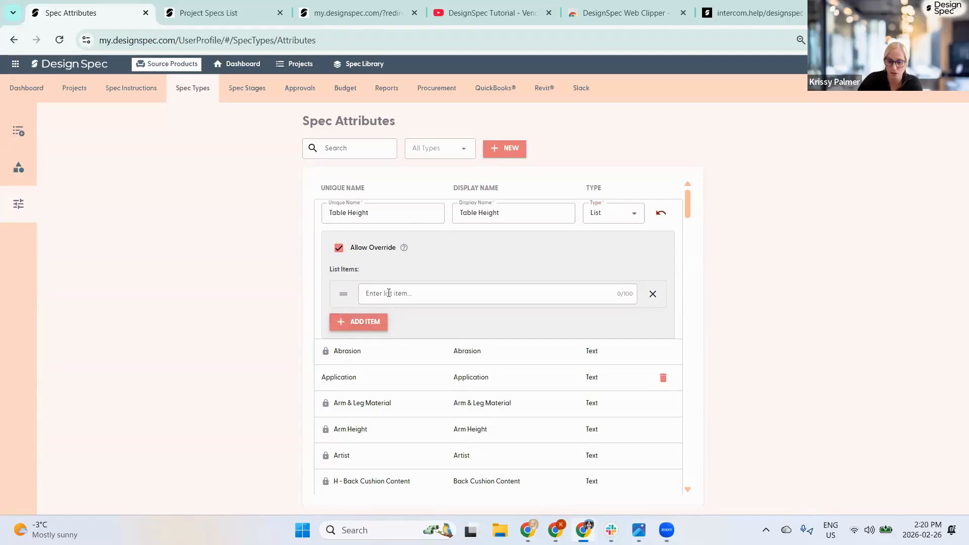
{"action": "left_click", "coordinate": [389, 293]}
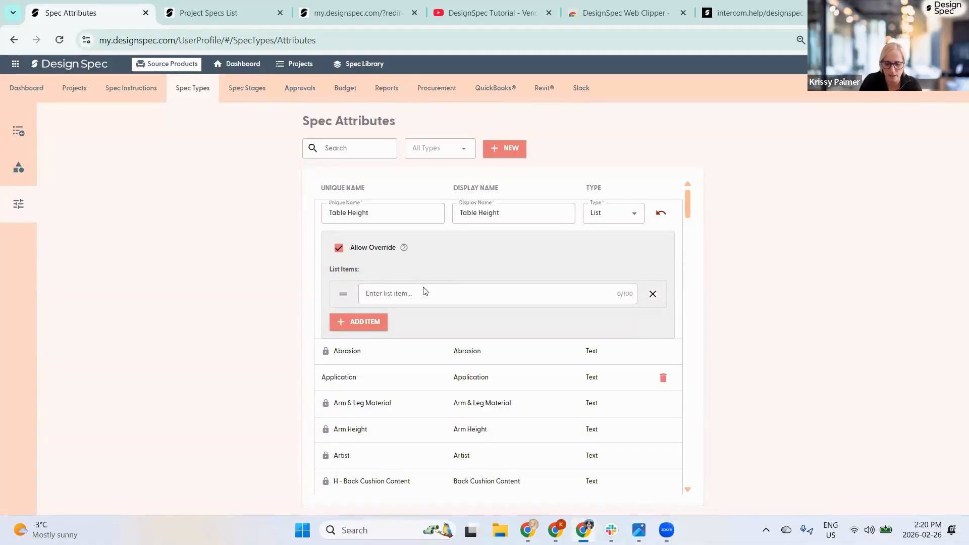
{"action": "type", "text": "3"}
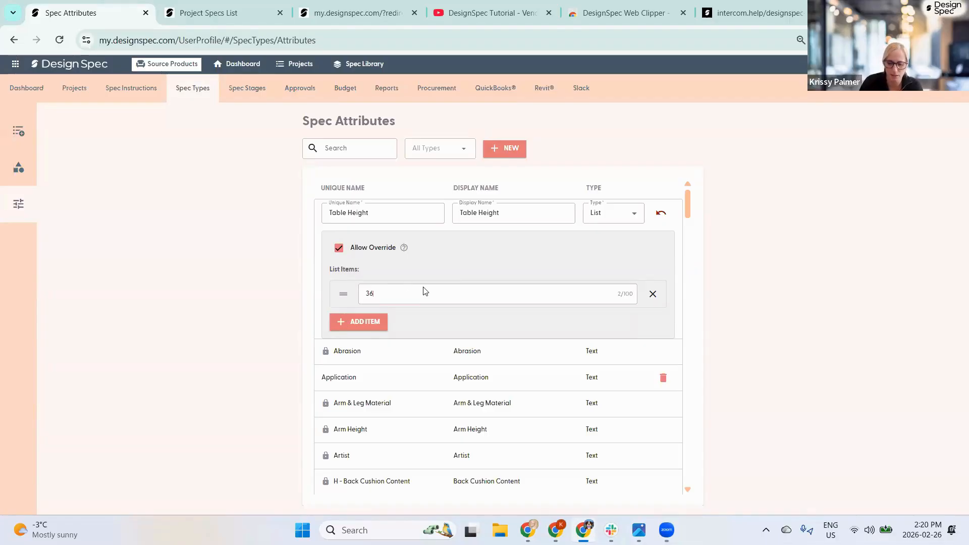
{"action": "type", "text": "0\""}
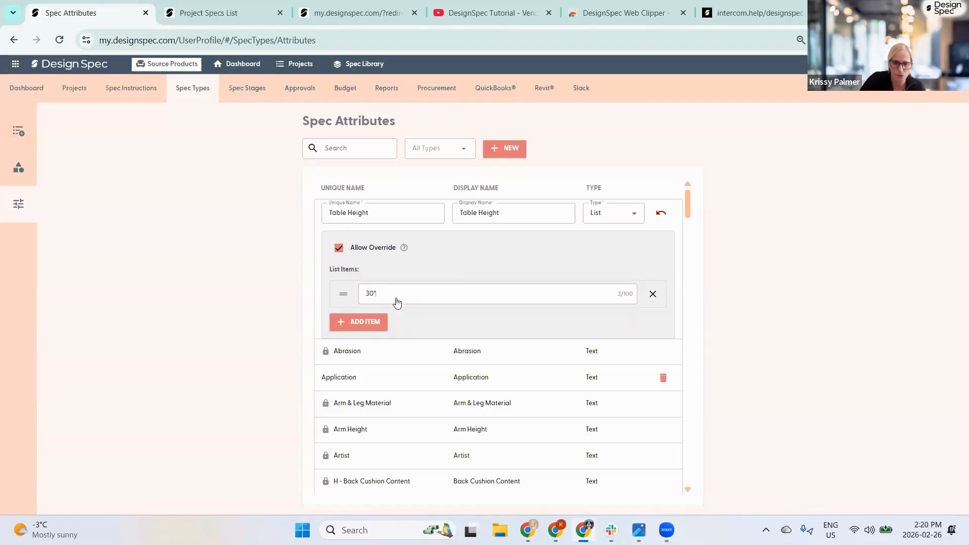
{"action": "left_click", "coordinate": [368, 321]}
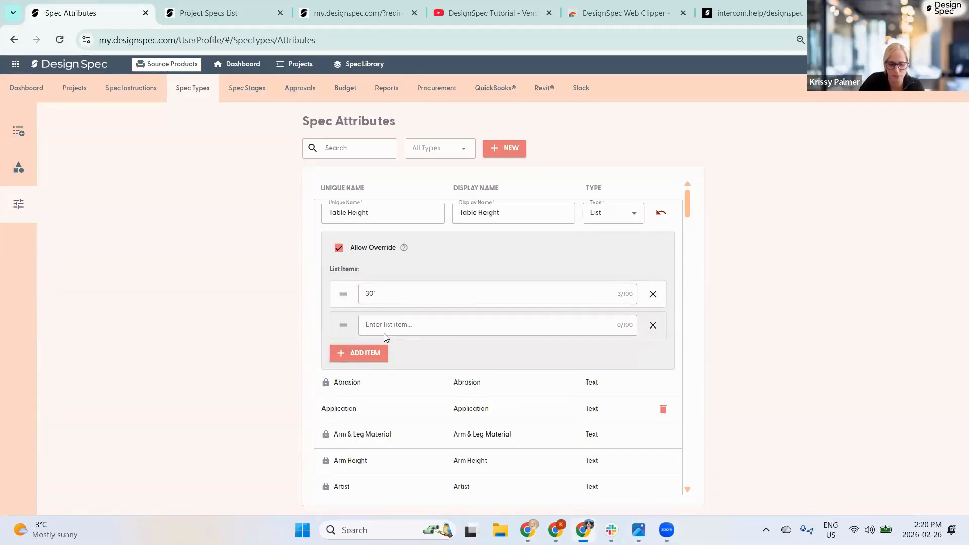
{"action": "type", "text": "29\""}
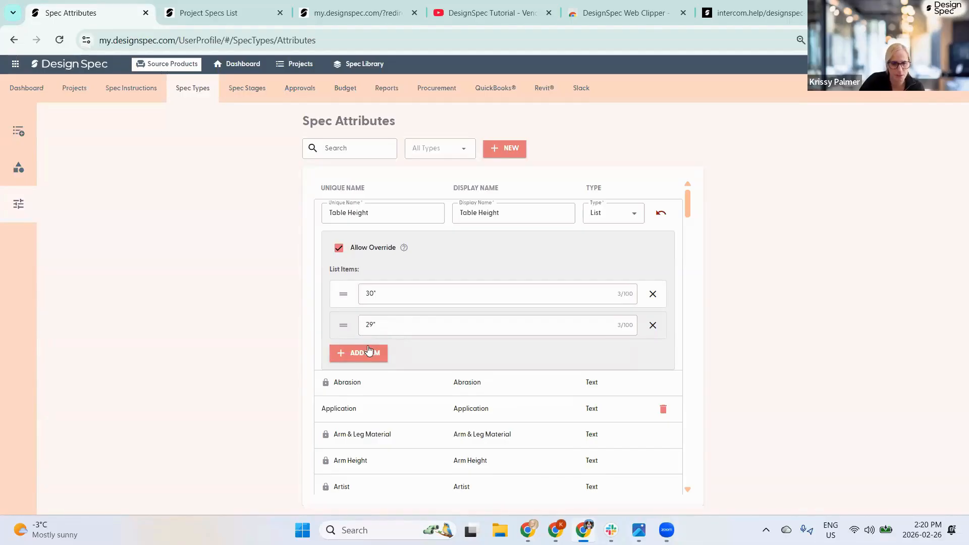
{"action": "left_click", "coordinate": [369, 352]}
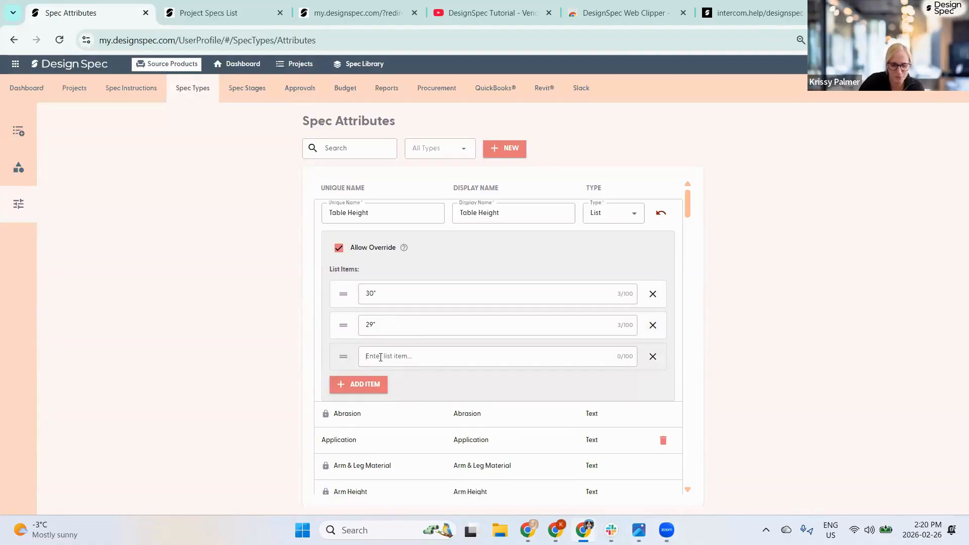
{"action": "type", "text": "31\""}
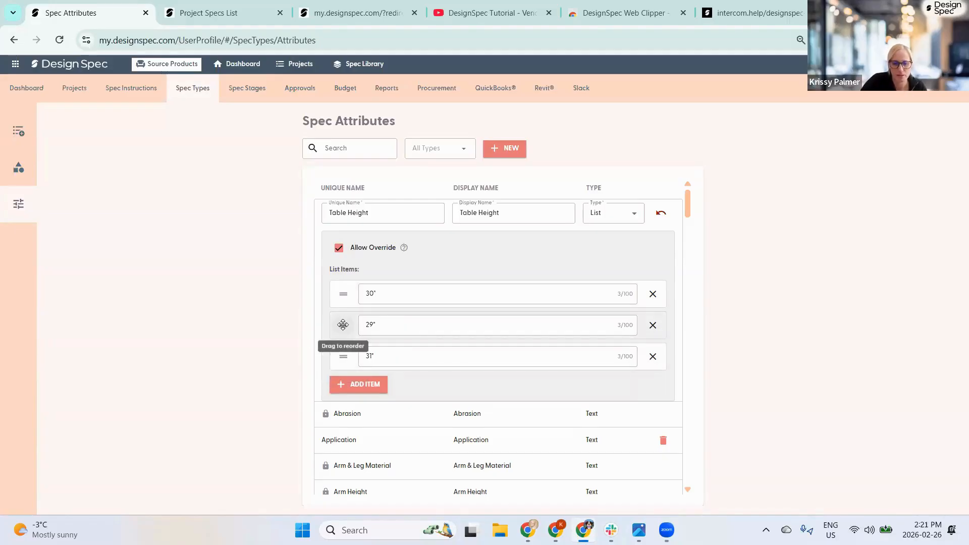
{"action": "left_click_drag", "start_coordinate": [343, 323], "coordinate": [344, 295]}
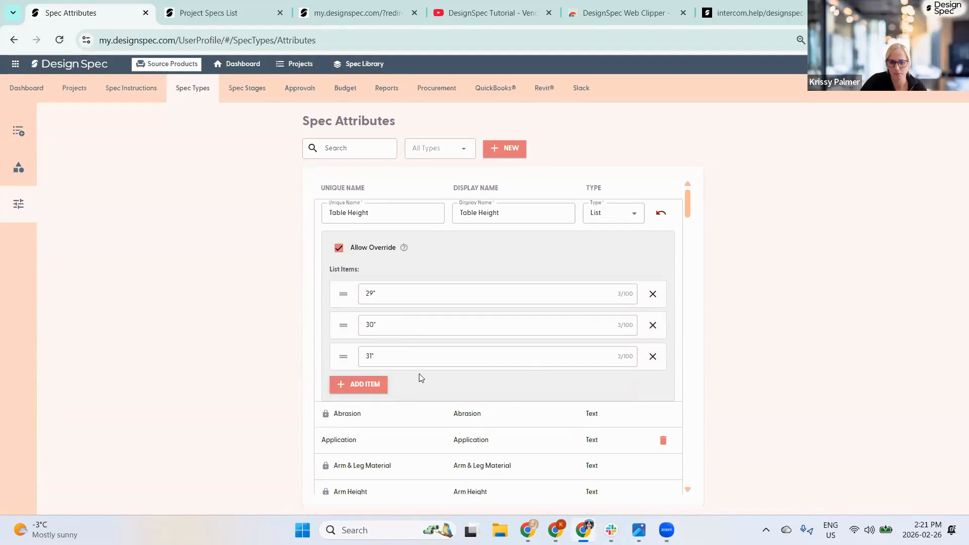
{"action": "left_click", "coordinate": [699, 282]}
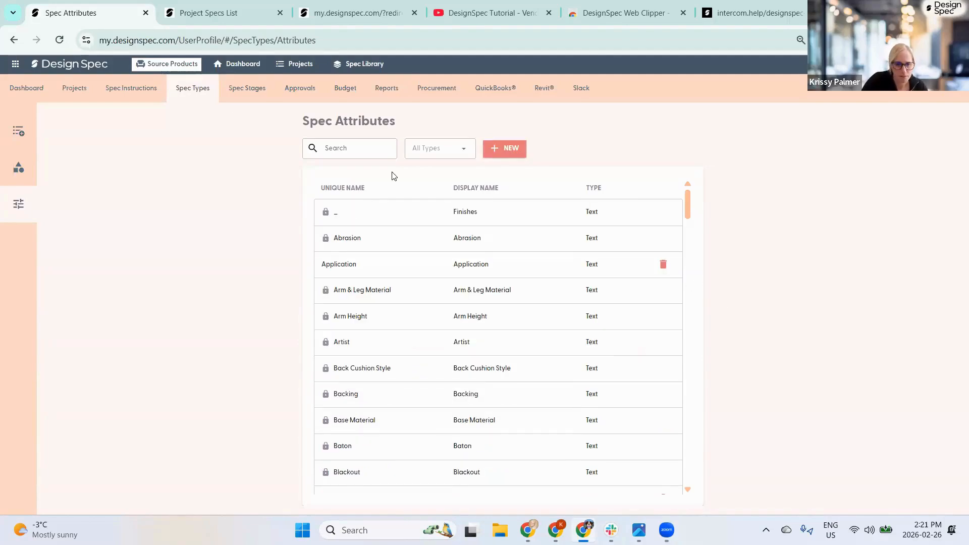
- Filter attributes by 'tab' and expand Table Height to check its values, then collapse it
{"action": "left_click", "coordinate": [336, 146]}
{"action": "type", "text": "table"}
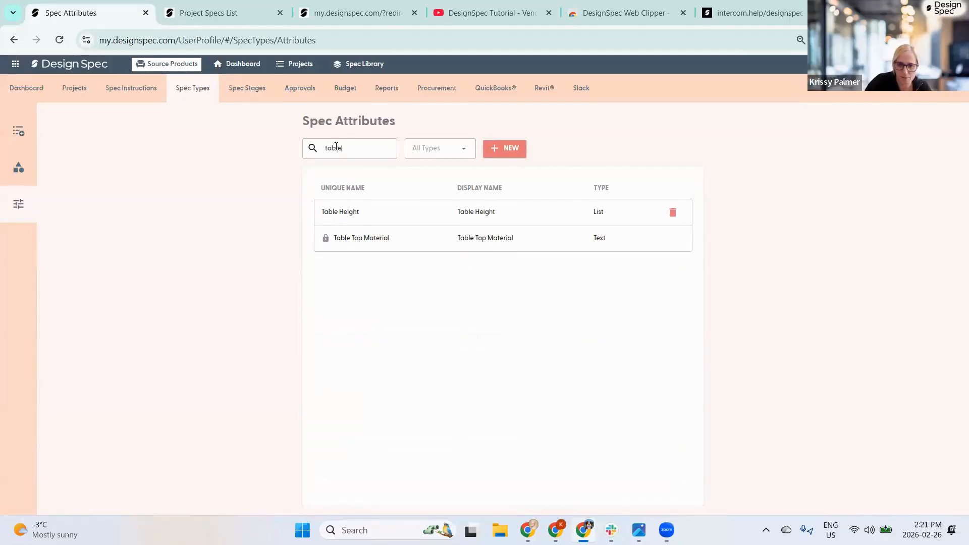
{"action": "left_click", "coordinate": [410, 209]}
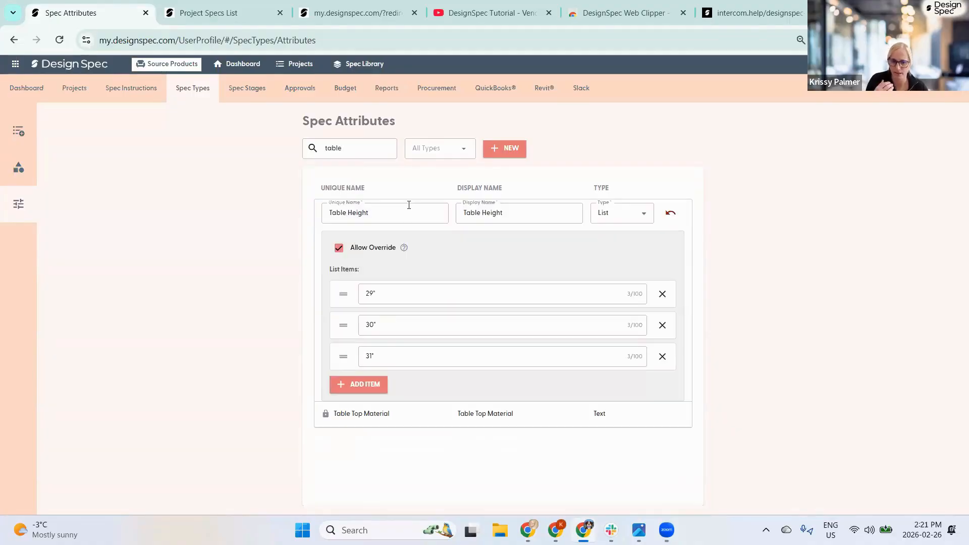
{"action": "left_click", "coordinate": [219, 171]}
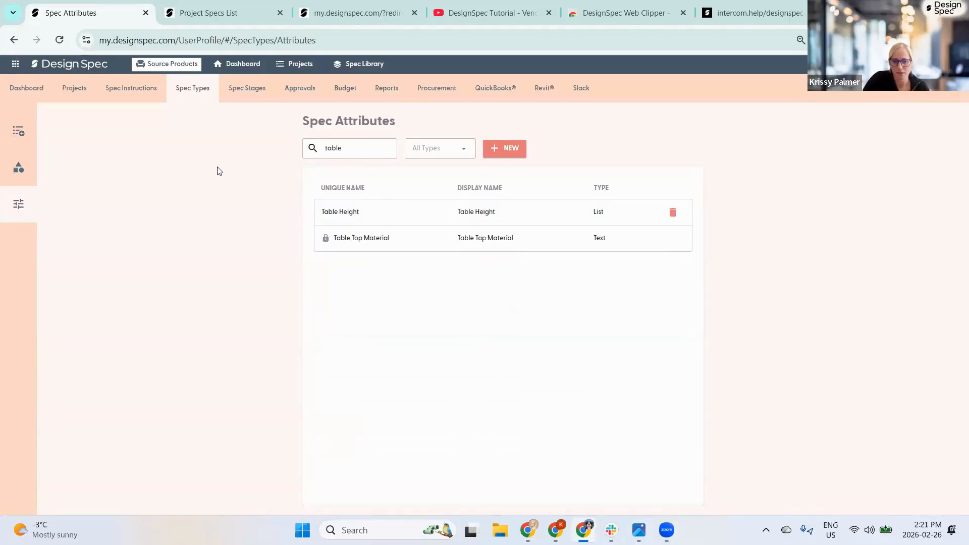
- Try starting a new project spec, cancel it, and bring up the Spec Types list
{"action": "left_click", "coordinate": [219, 13]}
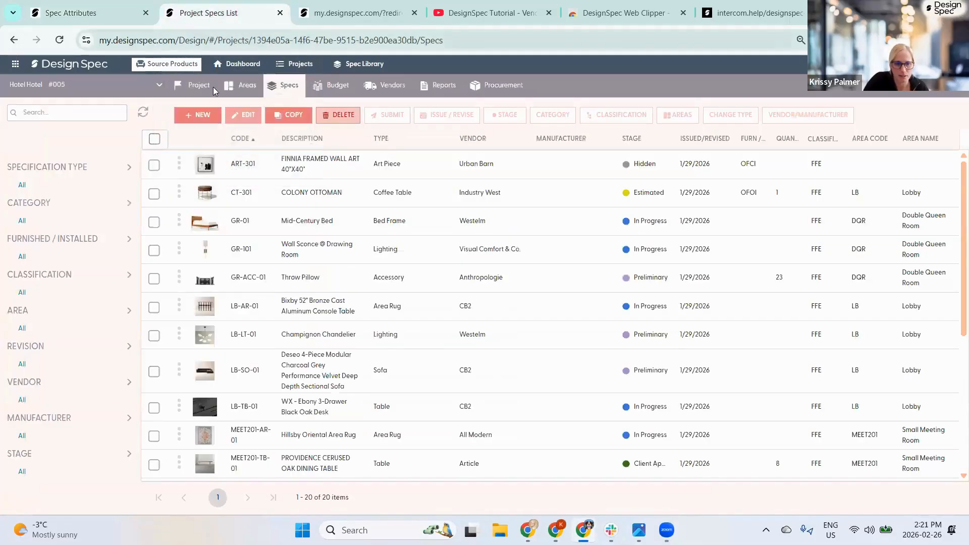
{"action": "left_click", "coordinate": [197, 115]}
{"action": "left_click", "coordinate": [197, 129]}
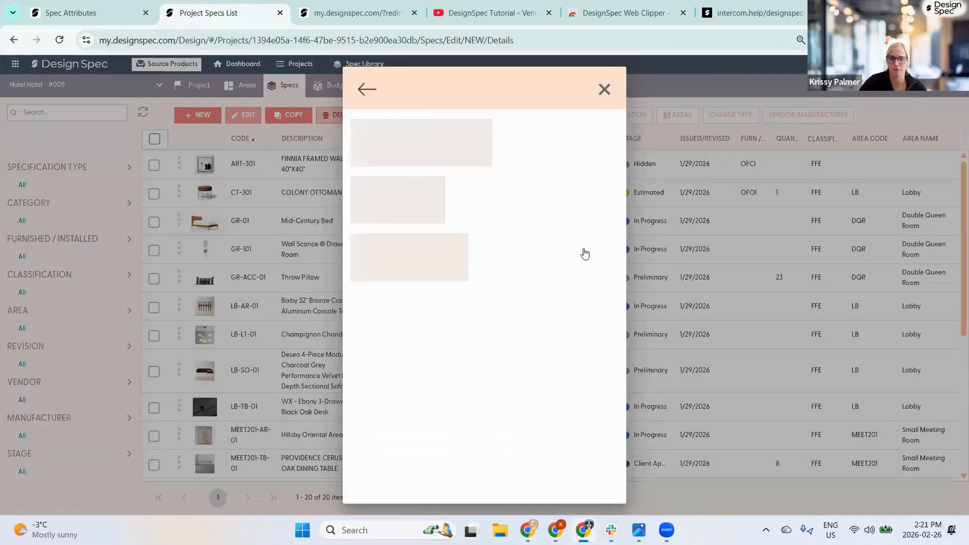
{"action": "left_click", "coordinate": [59, 127]}
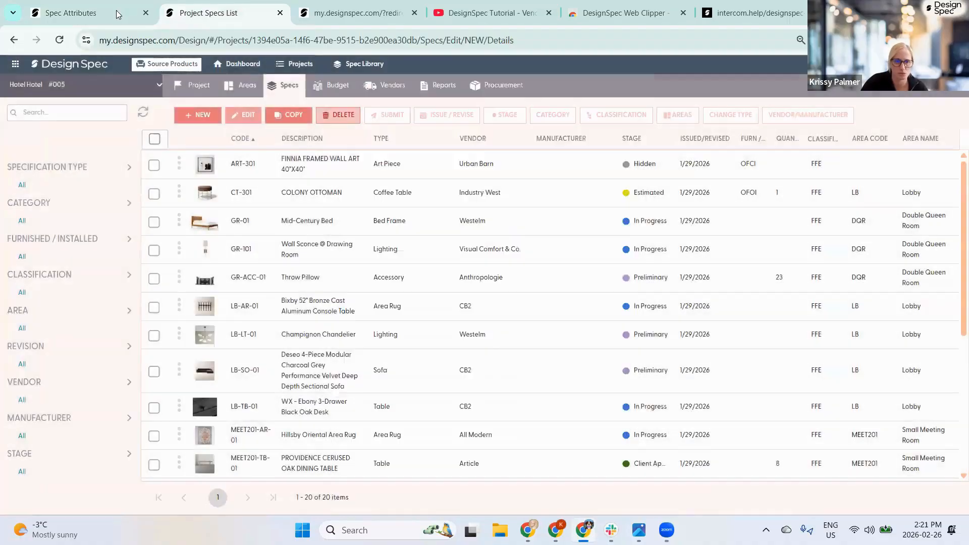
{"action": "left_click", "coordinate": [115, 12]}
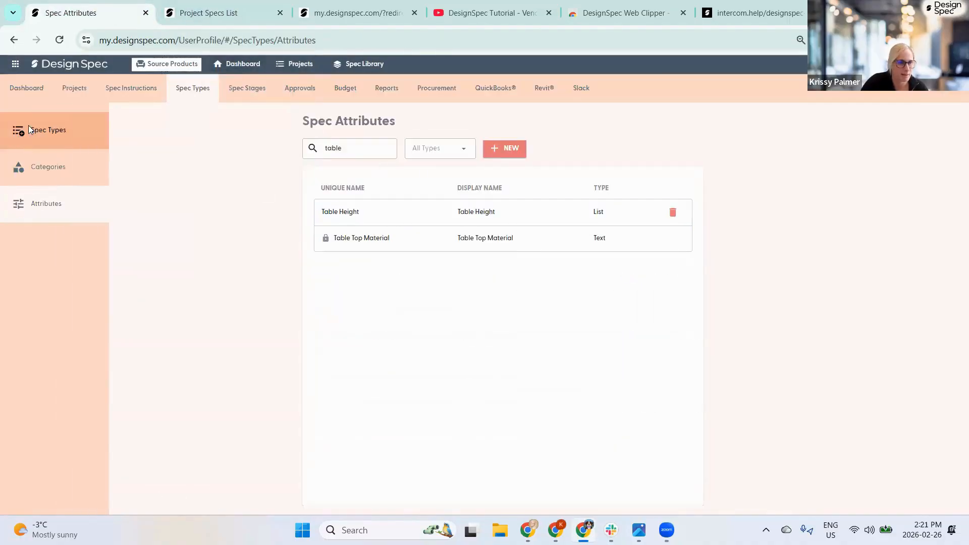
{"action": "left_click", "coordinate": [23, 131]}
- Open the Table spec type for editing
{"action": "scroll", "coordinate": [257, 394], "scroll_direction": "down", "scroll_amount": 8}
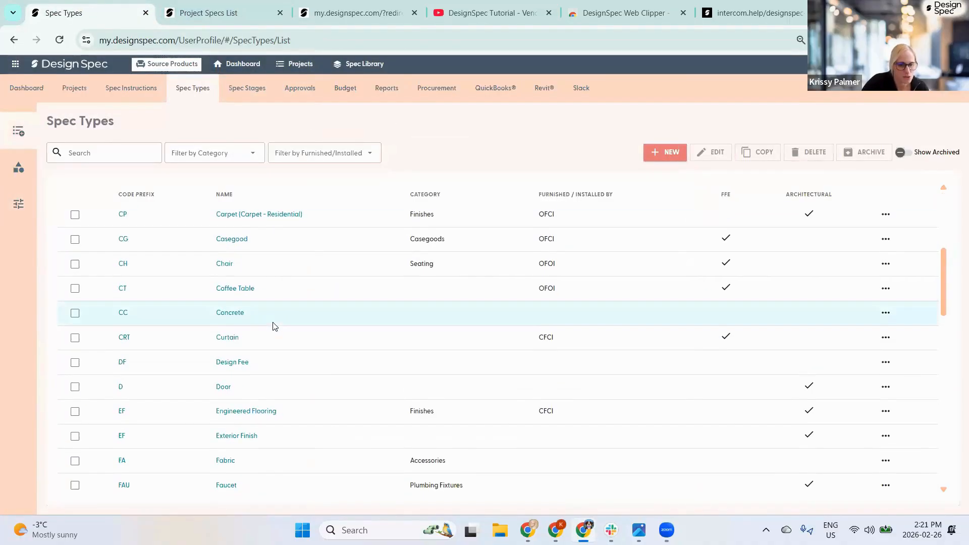
{"action": "scroll", "coordinate": [268, 409], "scroll_direction": "down", "scroll_amount": 6}
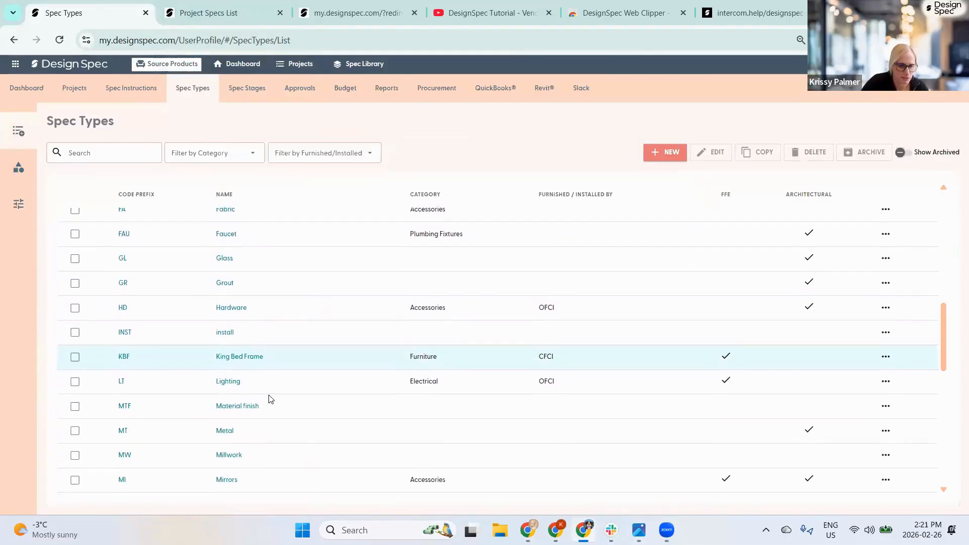
{"action": "scroll", "coordinate": [271, 391], "scroll_direction": "down", "scroll_amount": 4}
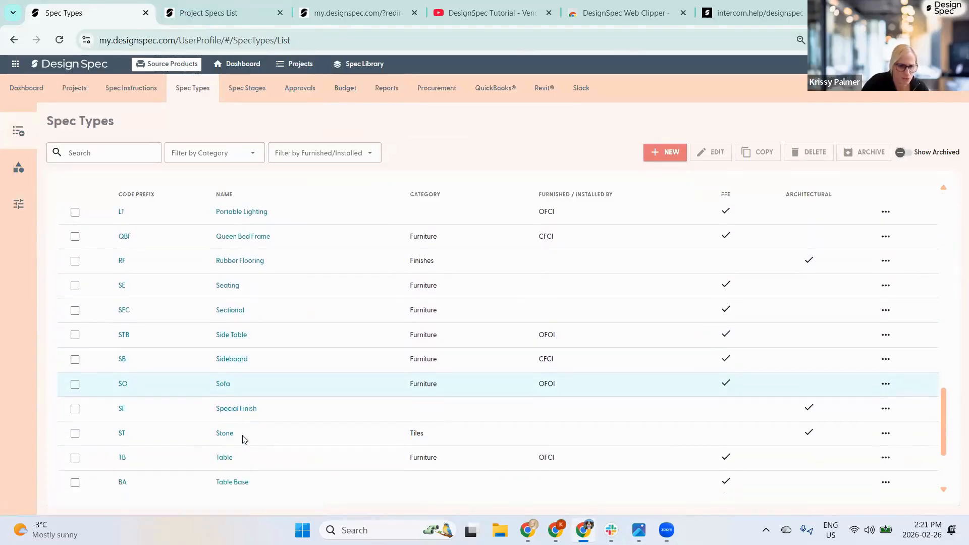
{"action": "scroll", "coordinate": [238, 427], "scroll_direction": "down", "scroll_amount": 1}
{"action": "left_click", "coordinate": [225, 409]}
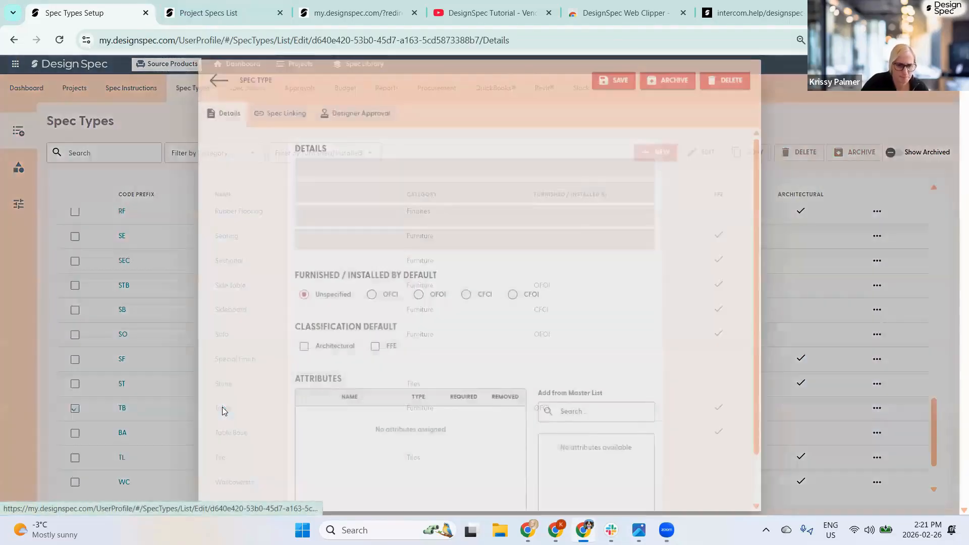
- Add Table Height from the master list right after Location, save, and return to project specs
{"action": "scroll", "coordinate": [615, 319], "scroll_direction": "down", "scroll_amount": 3}
{"action": "scroll", "coordinate": [615, 320], "scroll_direction": "down", "scroll_amount": 1}
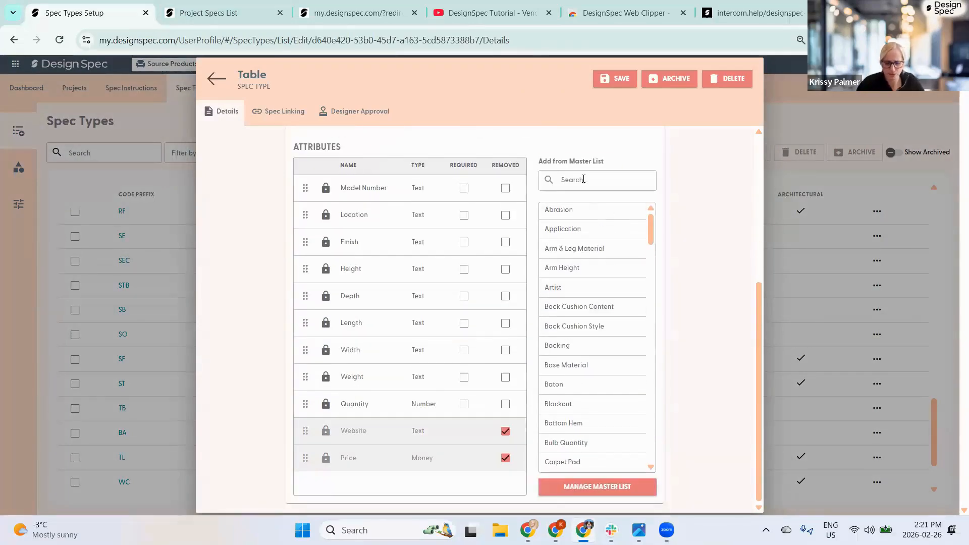
{"action": "left_click", "coordinate": [583, 179]}
{"action": "type", "text": "tabl"}
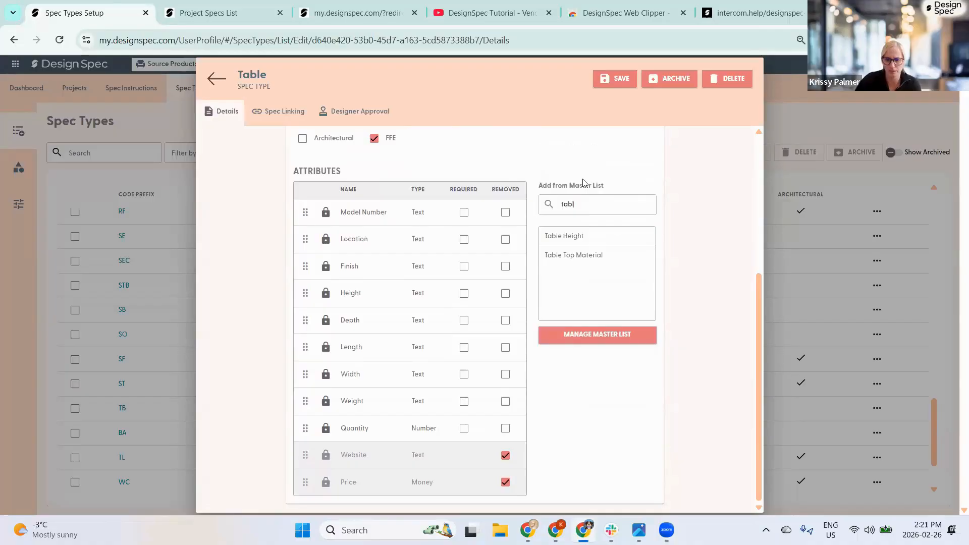
{"action": "type", "text": "e"}
{"action": "left_click", "coordinate": [569, 235]}
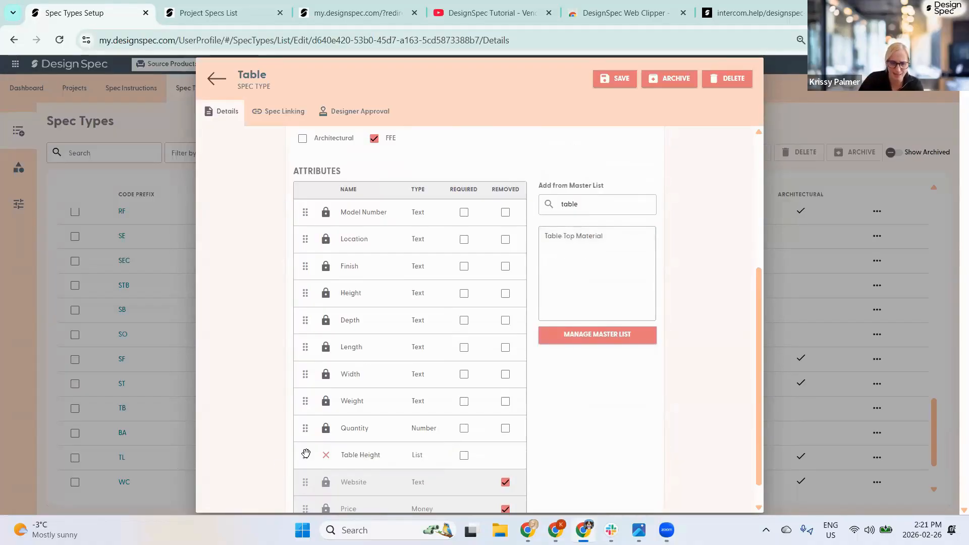
{"action": "left_click_drag", "start_coordinate": [306, 453], "coordinate": [324, 262]}
{"action": "scroll", "coordinate": [468, 188], "scroll_direction": "up", "scroll_amount": 5}
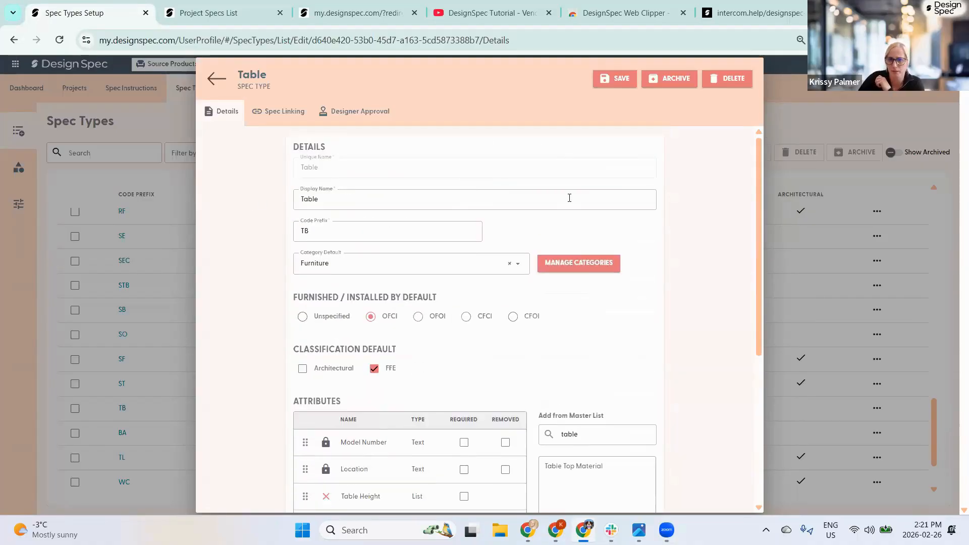
{"action": "left_click", "coordinate": [622, 78]}
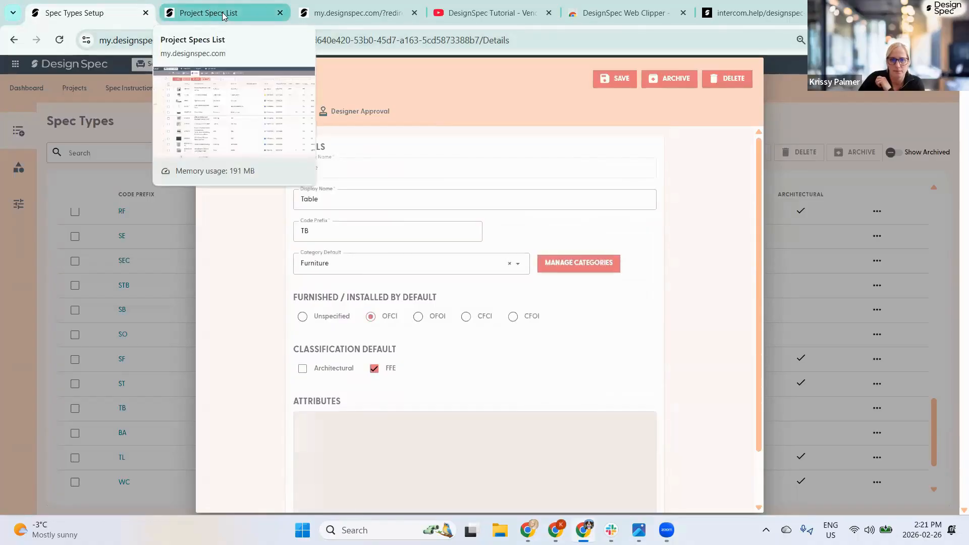
{"action": "left_click", "coordinate": [211, 13]}
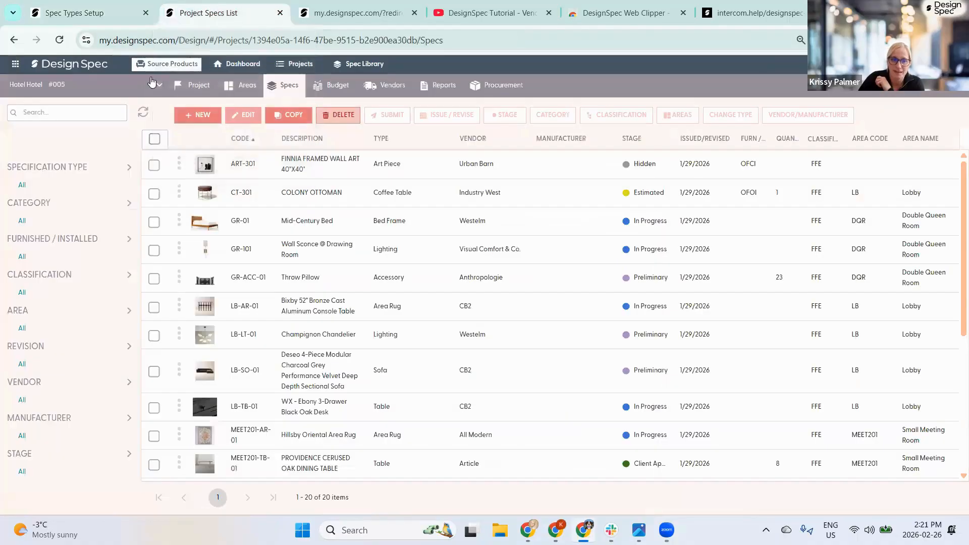
- Reload the project specs list and start a new spec of type Table (TB)
{"action": "left_click", "coordinate": [60, 40]}
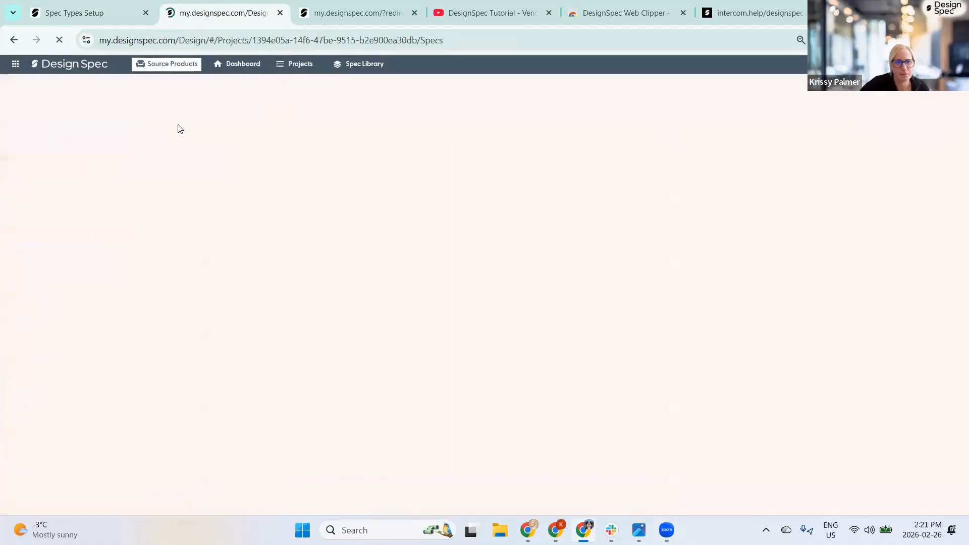
{"action": "left_click", "coordinate": [204, 115]}
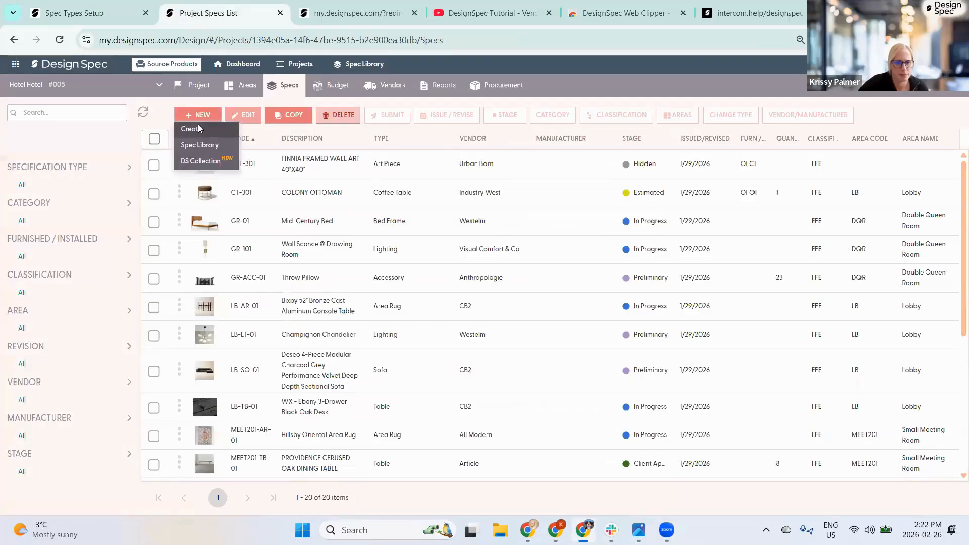
{"action": "left_click", "coordinate": [197, 128]}
{"action": "left_click", "coordinate": [403, 150]}
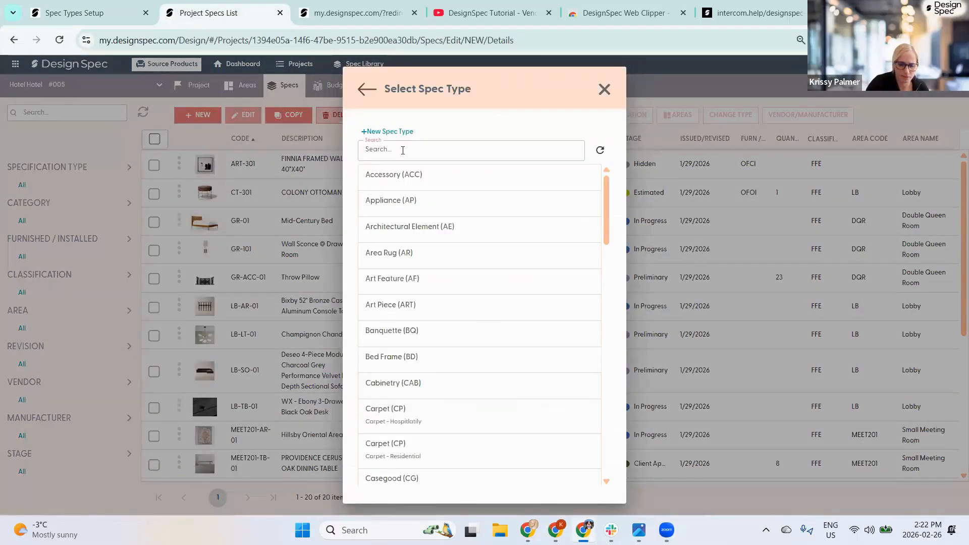
{"action": "type", "text": "table"}
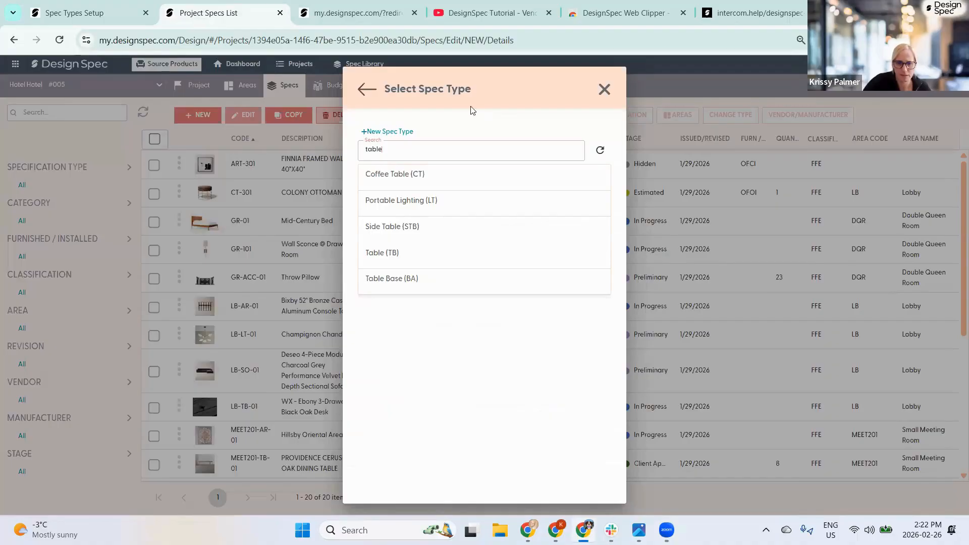
{"action": "left_click", "coordinate": [379, 253]}
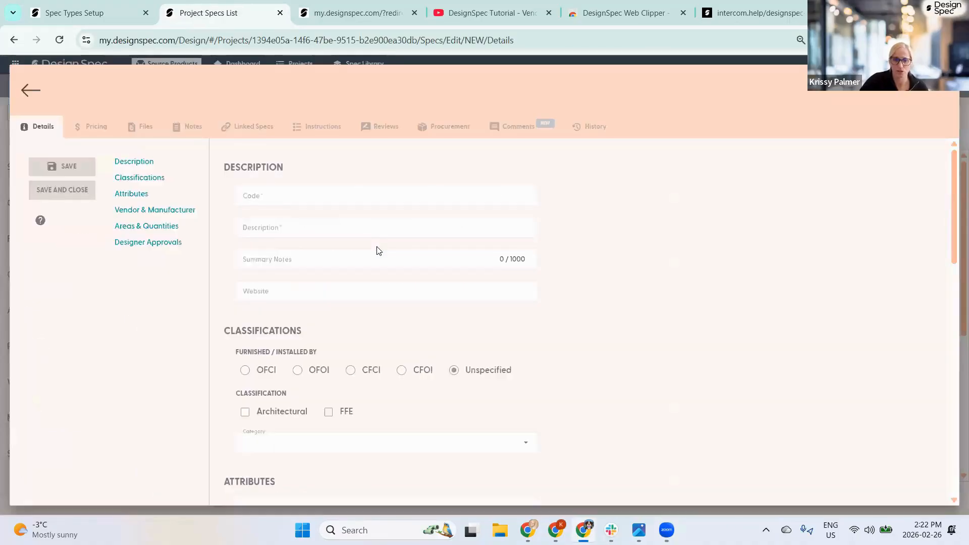
- Set the new spec's Table Height to 29" and leave the form
{"action": "scroll", "coordinate": [372, 323], "scroll_direction": "down", "scroll_amount": 9}
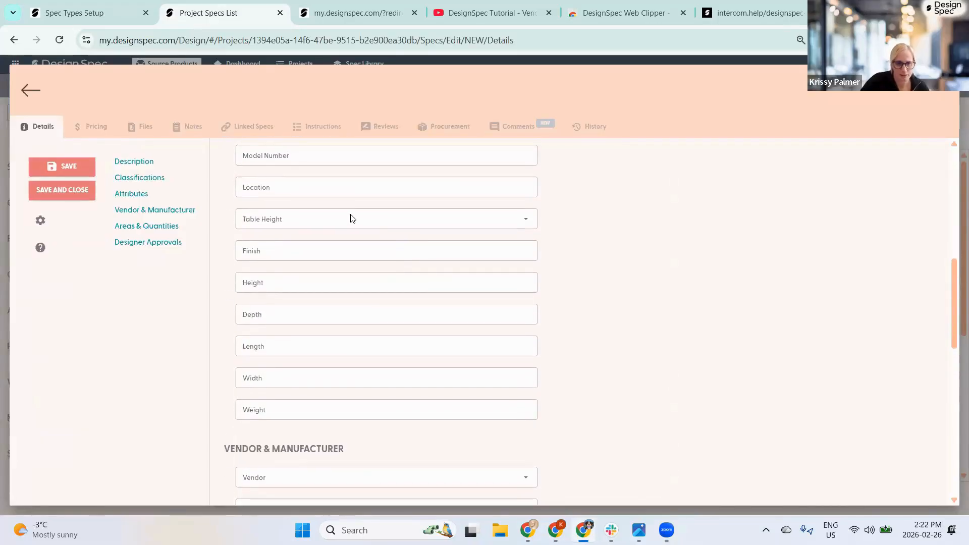
{"action": "scroll", "coordinate": [350, 216], "scroll_direction": "up", "scroll_amount": 3}
{"action": "left_click", "coordinate": [297, 343]}
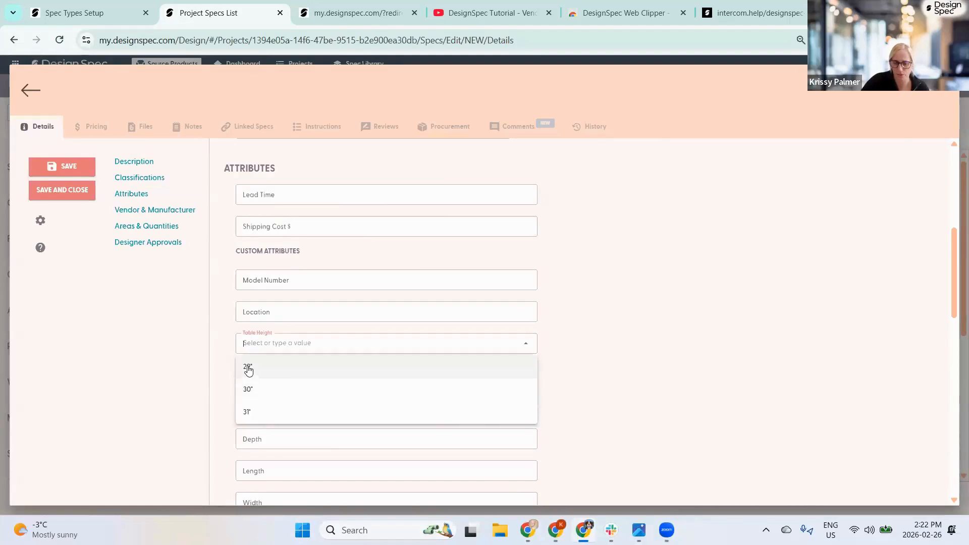
{"action": "left_click", "coordinate": [249, 371]}
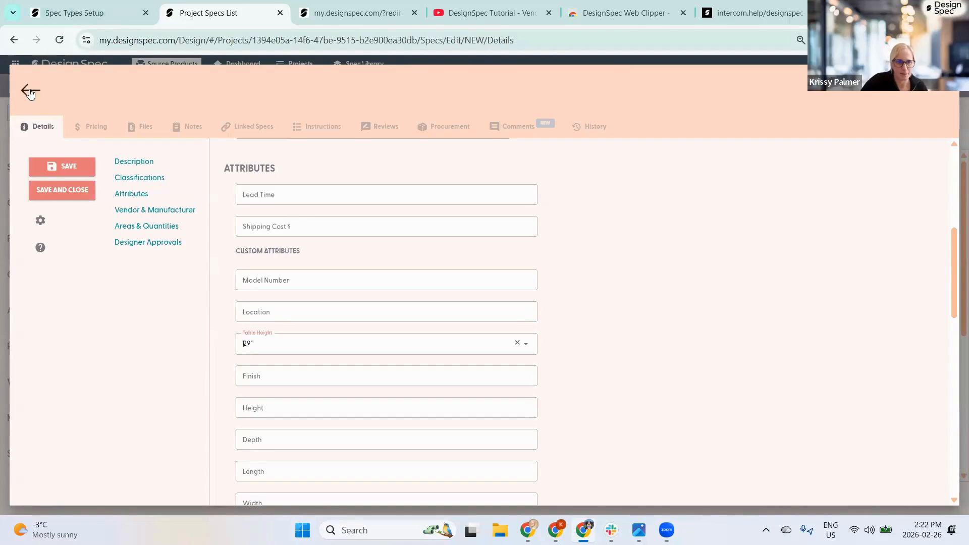
{"action": "left_click", "coordinate": [31, 90]}
- Discard the unsaved spec, close the Table spec type editor, and go to Spec Attributes
{"action": "left_click", "coordinate": [444, 327]}
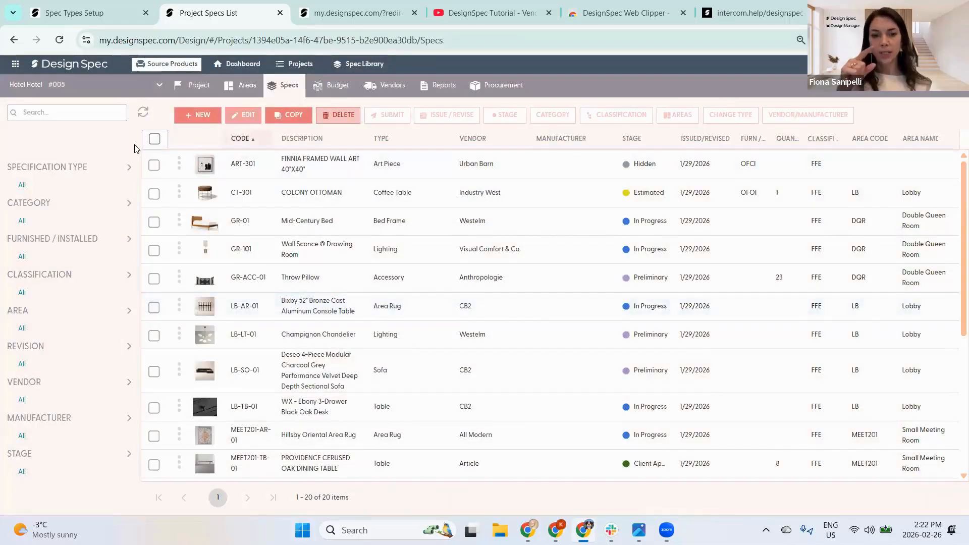
{"action": "left_click", "coordinate": [93, 18]}
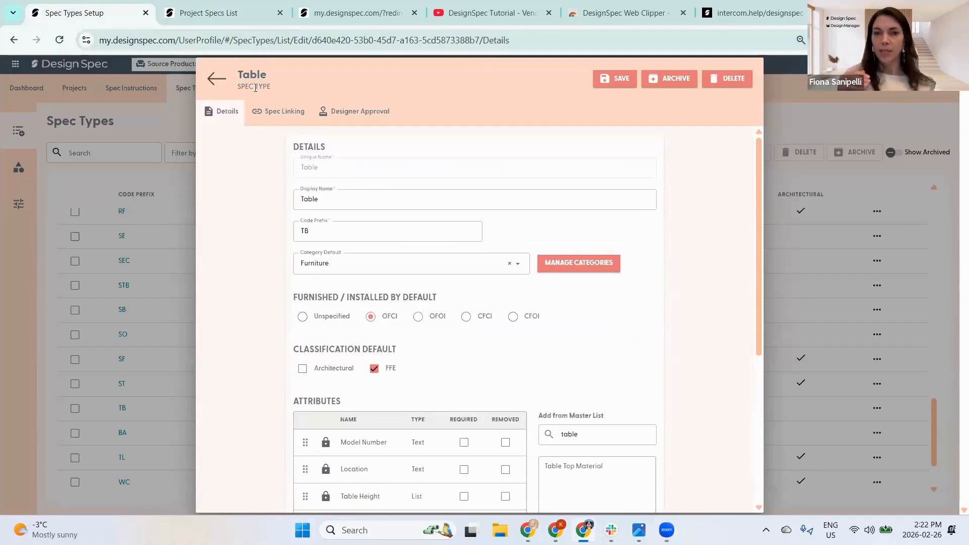
{"action": "left_click", "coordinate": [217, 79]}
{"action": "left_click", "coordinate": [46, 203]}
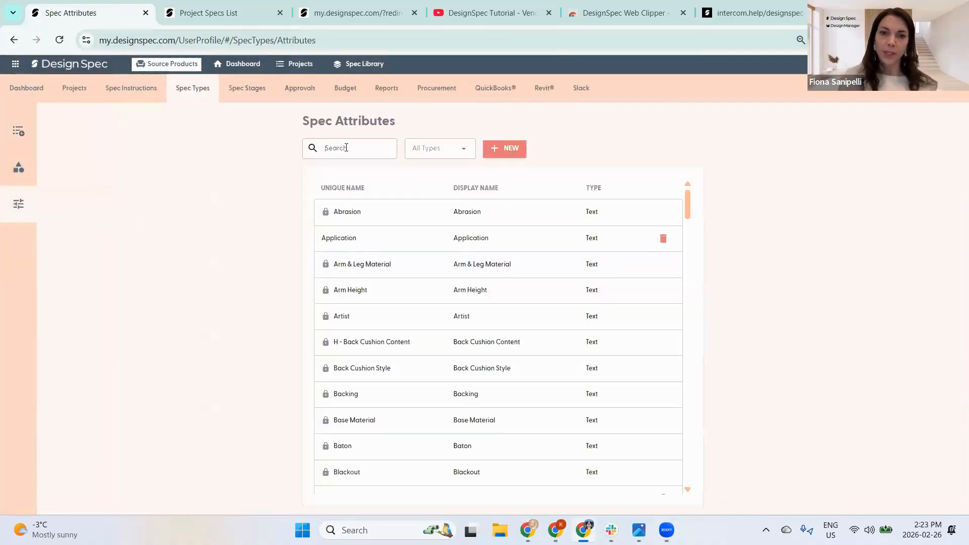
- Search 'table', enable Allow Override on Table Height, and collapse it back into the list
{"action": "type", "text": "t"}
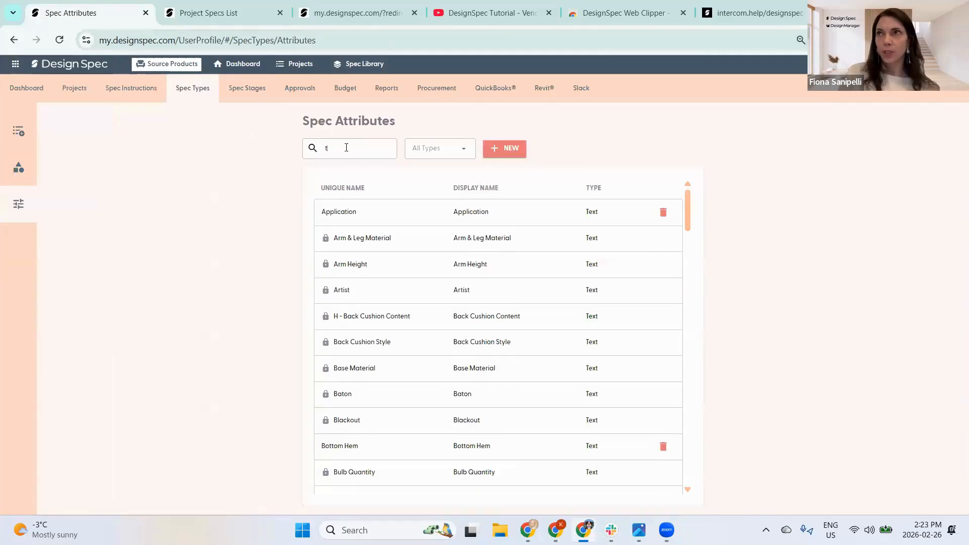
{"action": "type", "text": "able"}
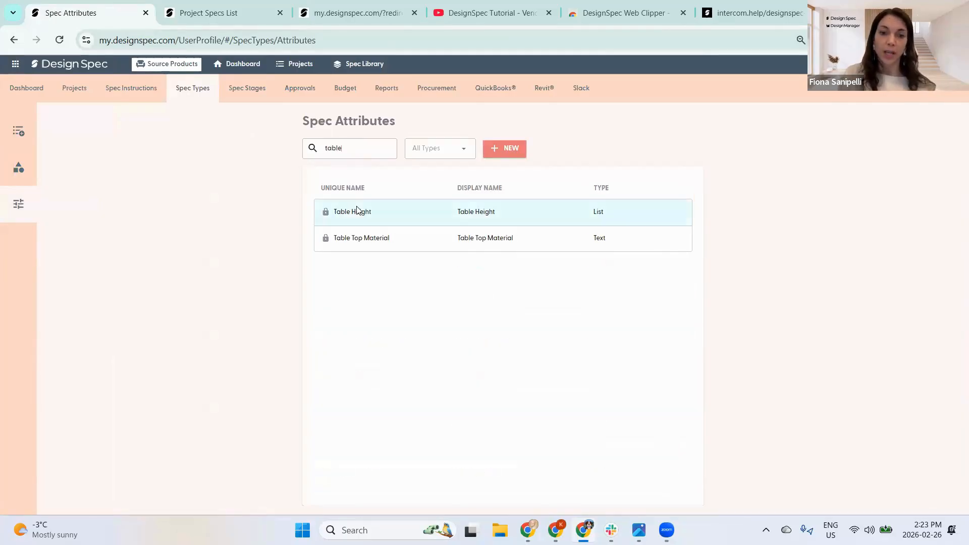
{"action": "left_click", "coordinate": [357, 206]}
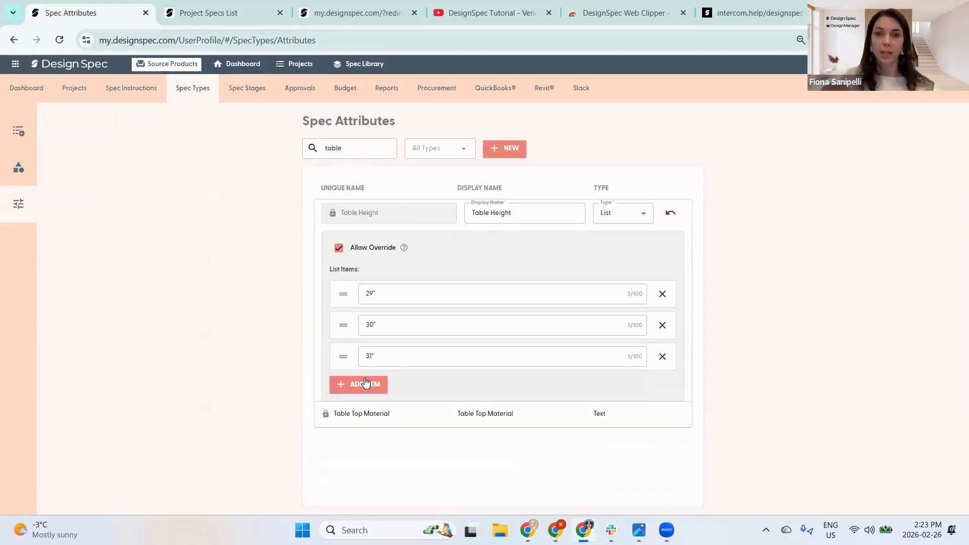
{"action": "left_click", "coordinate": [337, 248]}
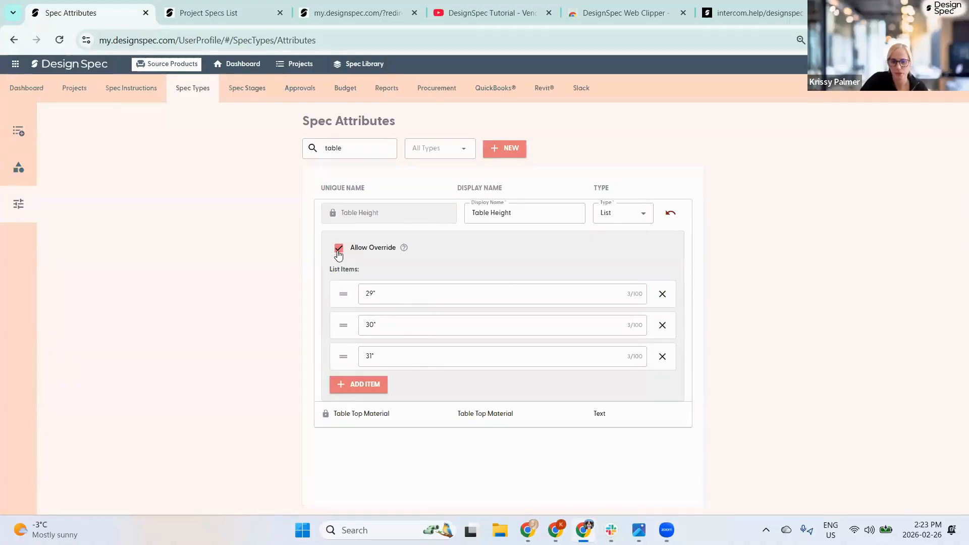
{"action": "left_click", "coordinate": [337, 250]}
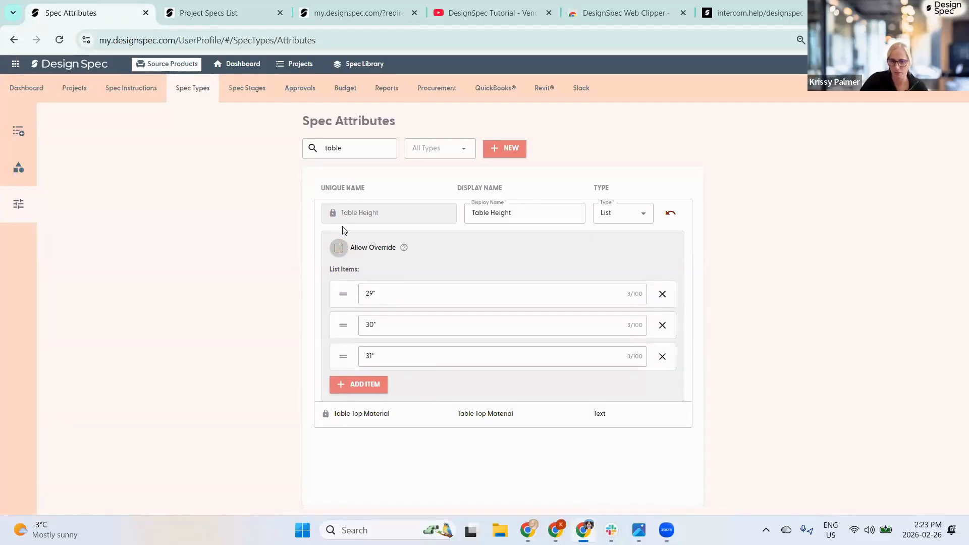
{"action": "left_click", "coordinate": [339, 247]}
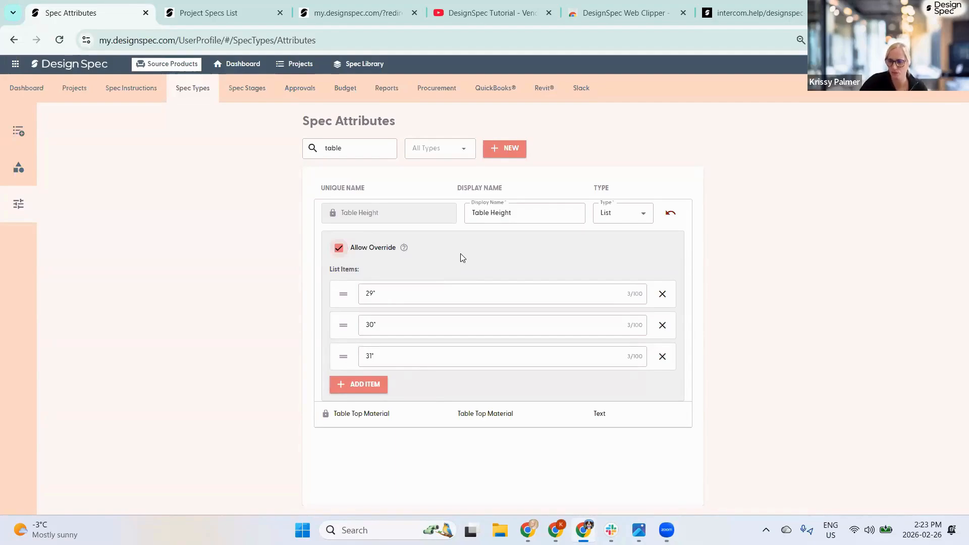
{"action": "left_click", "coordinate": [289, 273]}
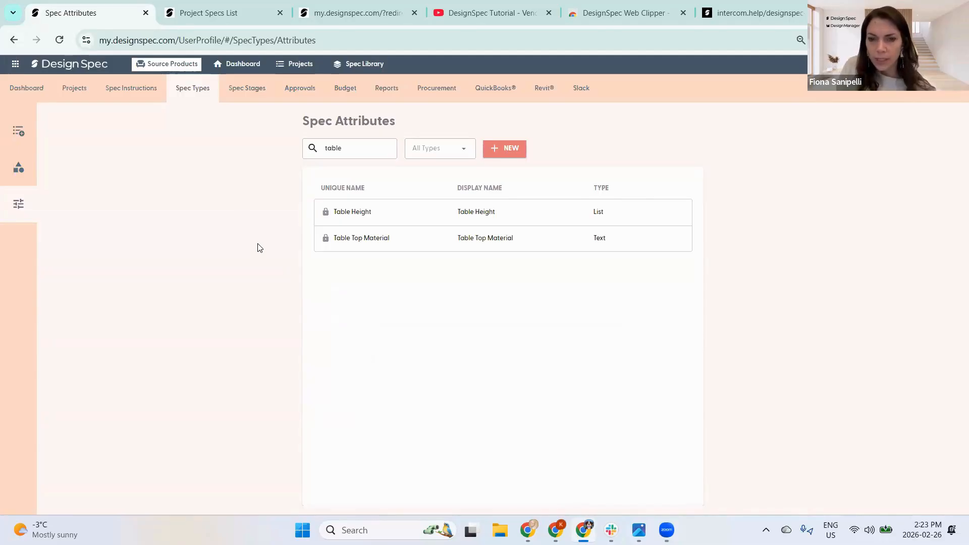
{"action": "mouse_move", "coordinate": [33, 172]}
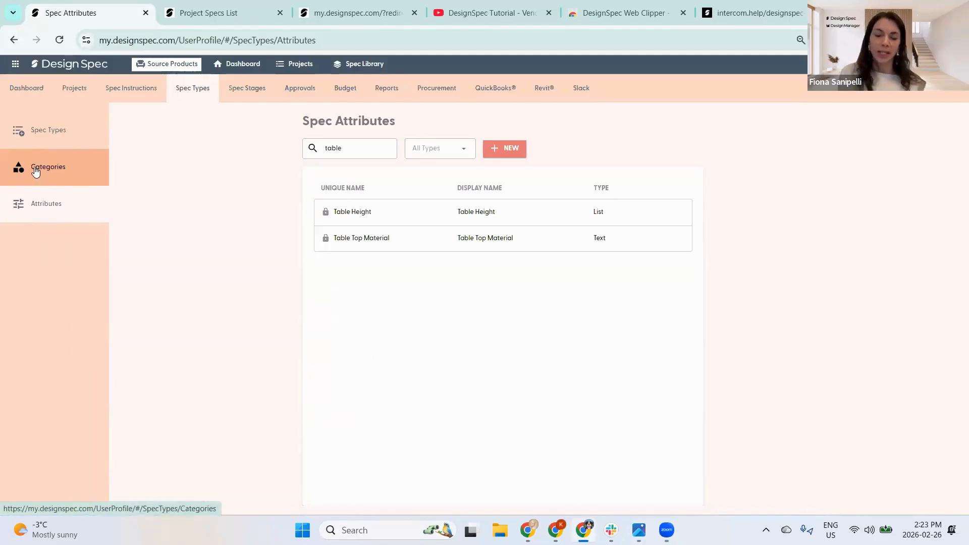
- Show the Spec Categories list with ranges like Furniture 1–99 and Electrical 201–300
{"action": "left_click", "coordinate": [35, 171]}
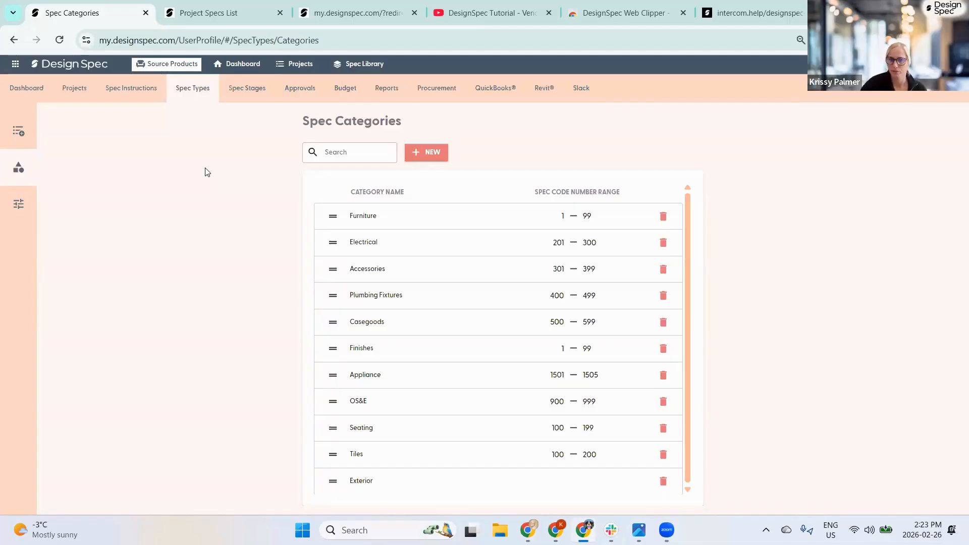
- Open spec CT-301 Colony Ottoman from the project specs, view its Notes, and go back
{"action": "left_click", "coordinate": [210, 14]}
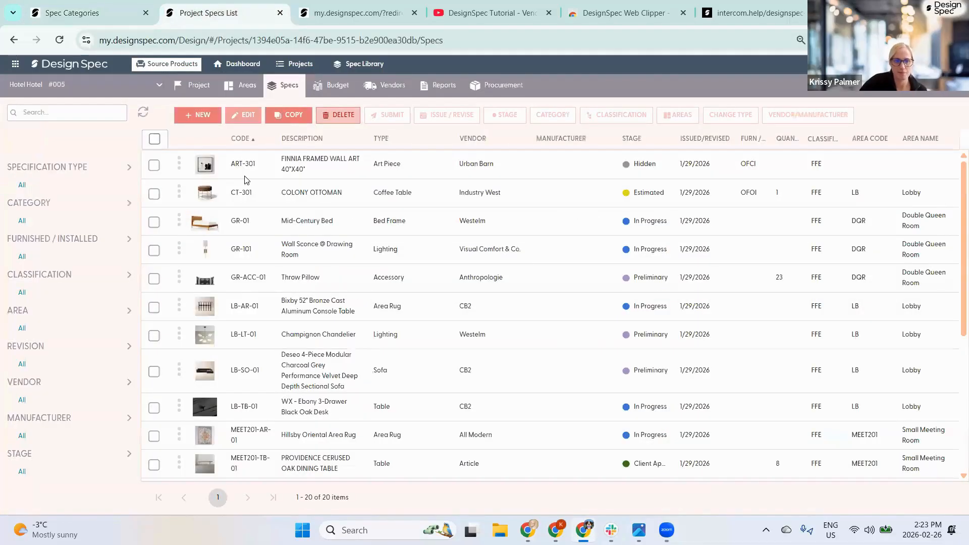
{"action": "double_click", "coordinate": [245, 202]}
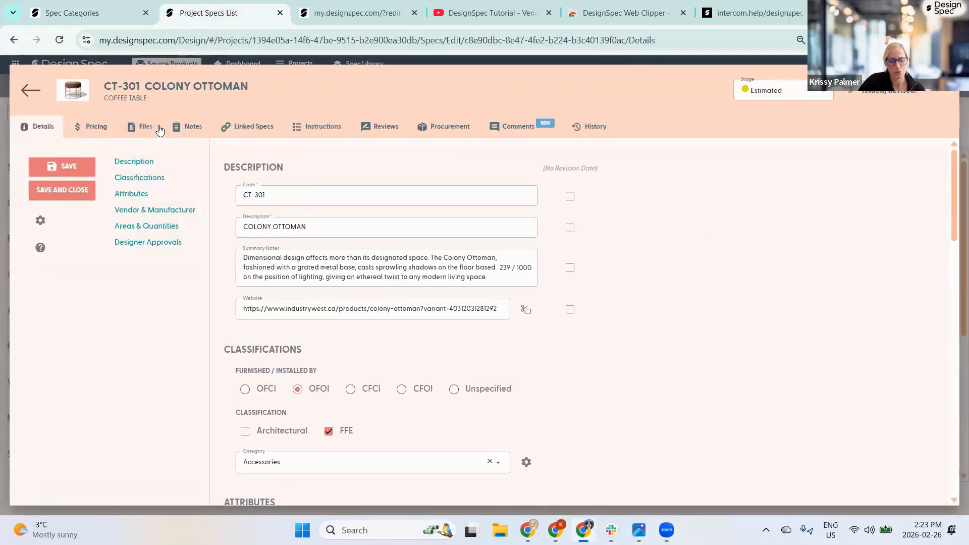
{"action": "left_click", "coordinate": [191, 132]}
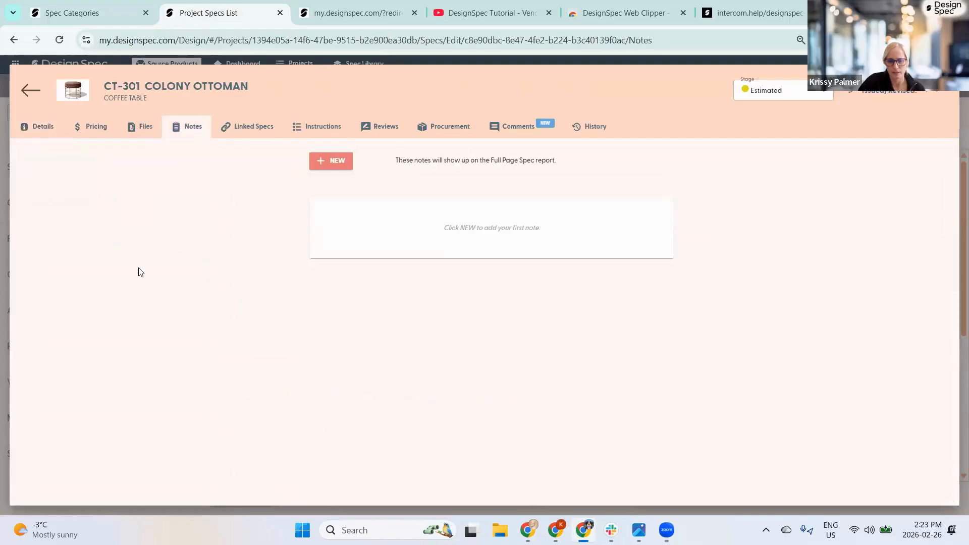
{"action": "left_click", "coordinate": [30, 90]}
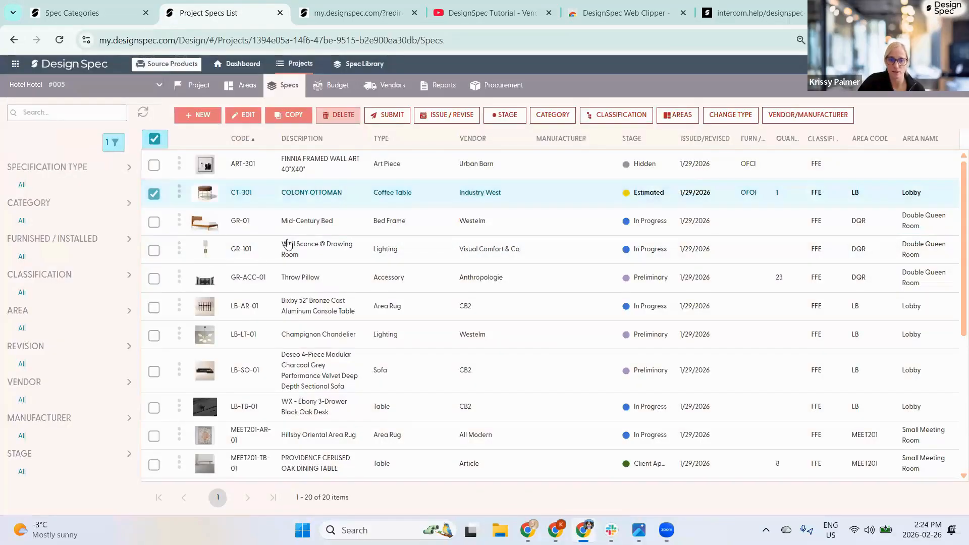
- Deselect the CT-301 row and return to the Spec Categories page
{"action": "left_click", "coordinate": [154, 195]}
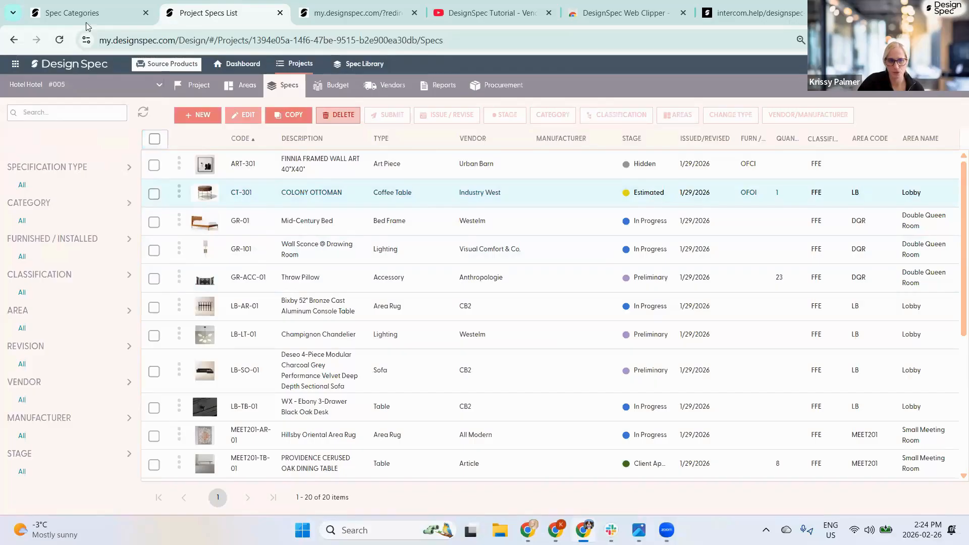
{"action": "left_click", "coordinate": [90, 14]}
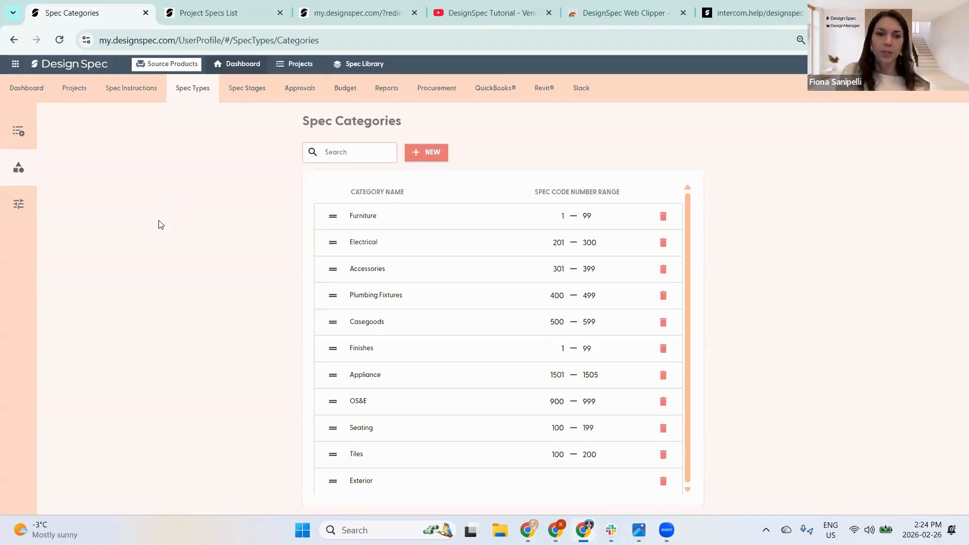
- Open Spec Types, filter it to the Furniture category, then clear that filter
{"action": "left_click", "coordinate": [41, 130]}
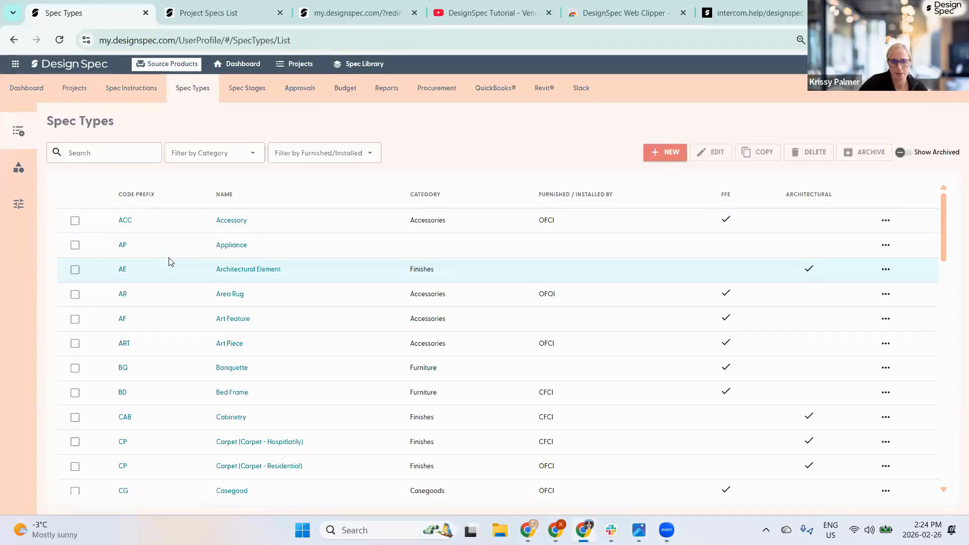
{"action": "left_click", "coordinate": [251, 154]}
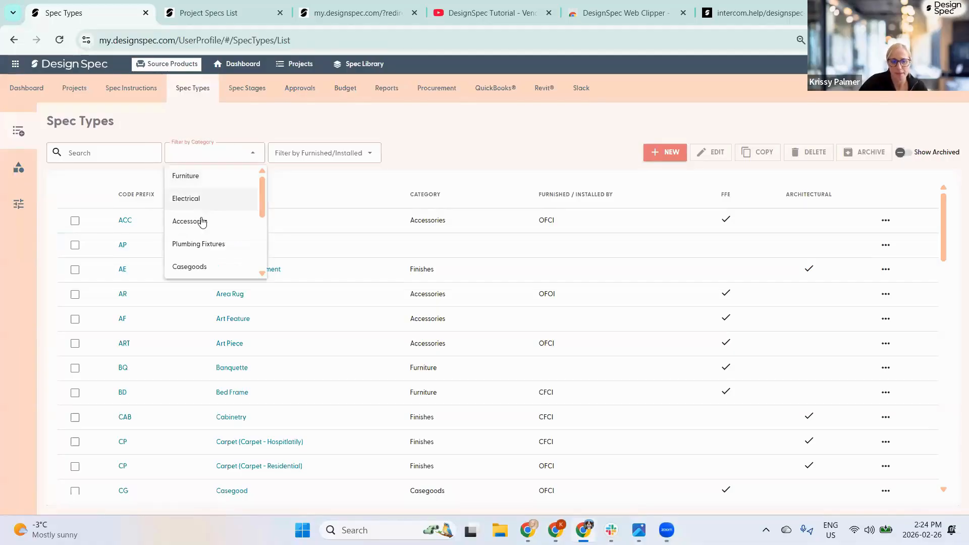
{"action": "scroll", "coordinate": [217, 227], "scroll_direction": "down", "scroll_amount": 3}
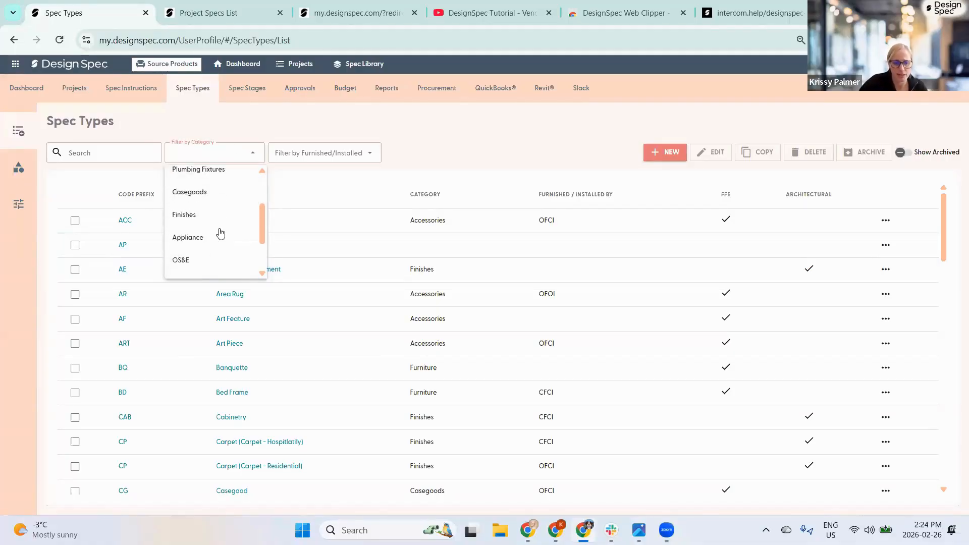
{"action": "scroll", "coordinate": [207, 212], "scroll_direction": "up", "scroll_amount": 3}
{"action": "key", "text": "Return"}
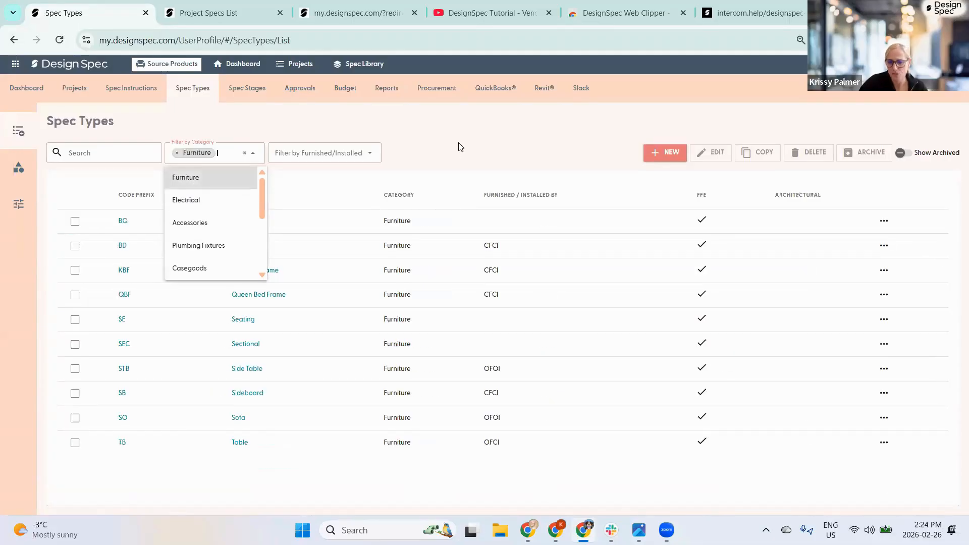
{"action": "left_click", "coordinate": [449, 145]}
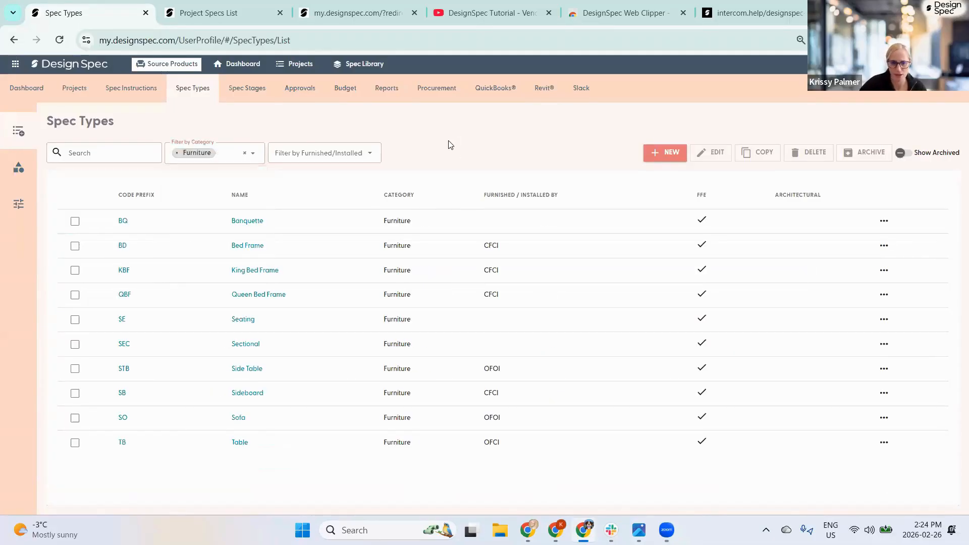
{"action": "left_click", "coordinate": [244, 153]}
- Filter spec types by Furnished/Installed CFCI, then clear it to show all types
{"action": "left_click", "coordinate": [316, 153]}
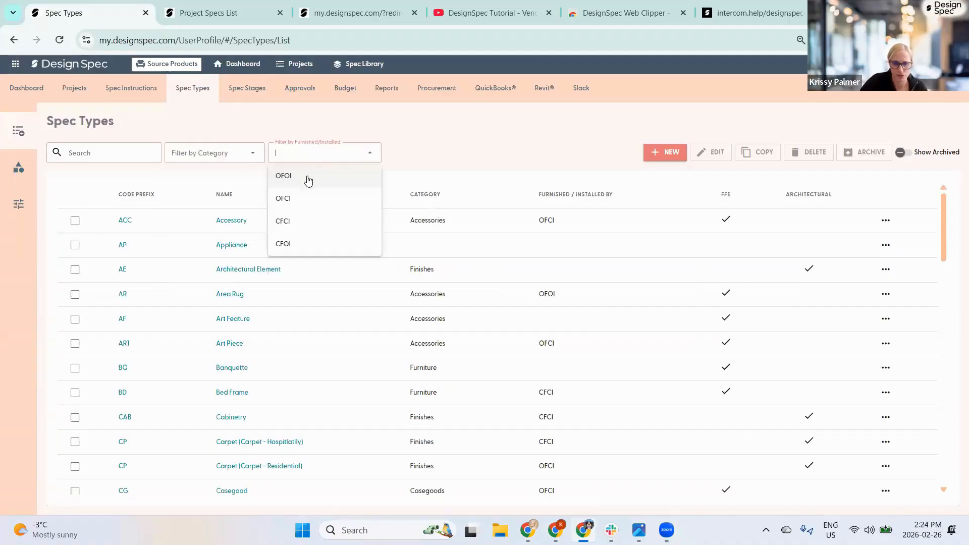
{"action": "left_click", "coordinate": [299, 221]}
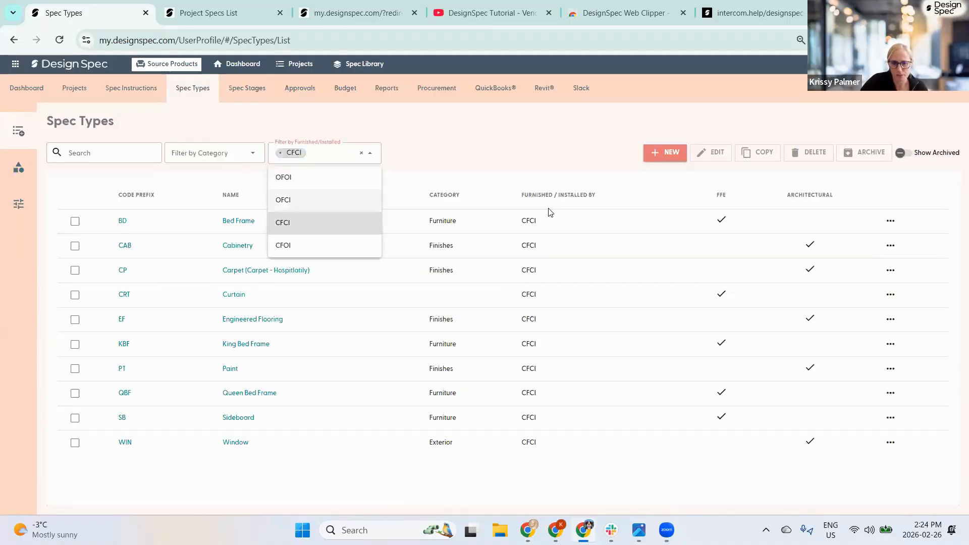
{"action": "left_click", "coordinate": [476, 165]}
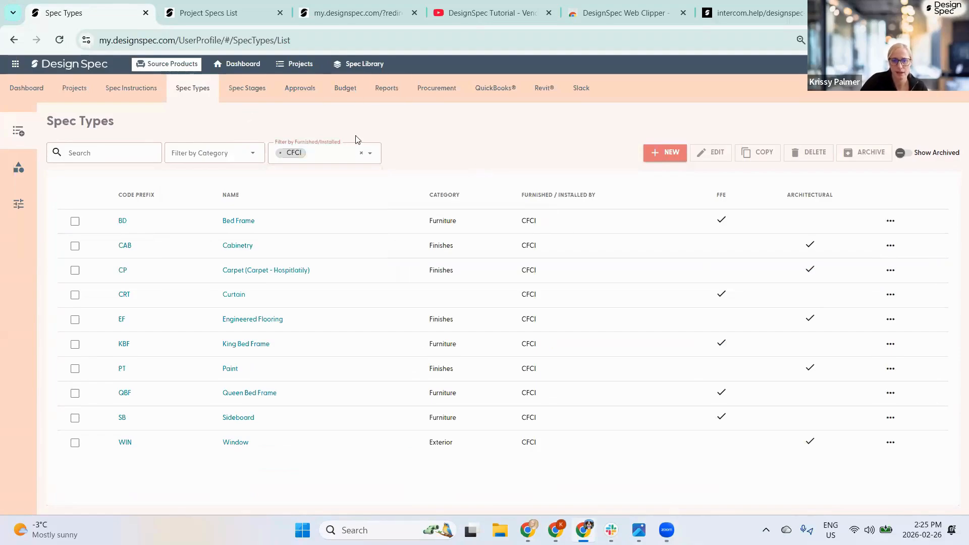
{"action": "left_click", "coordinate": [362, 156]}
{"action": "left_click", "coordinate": [74, 220]}
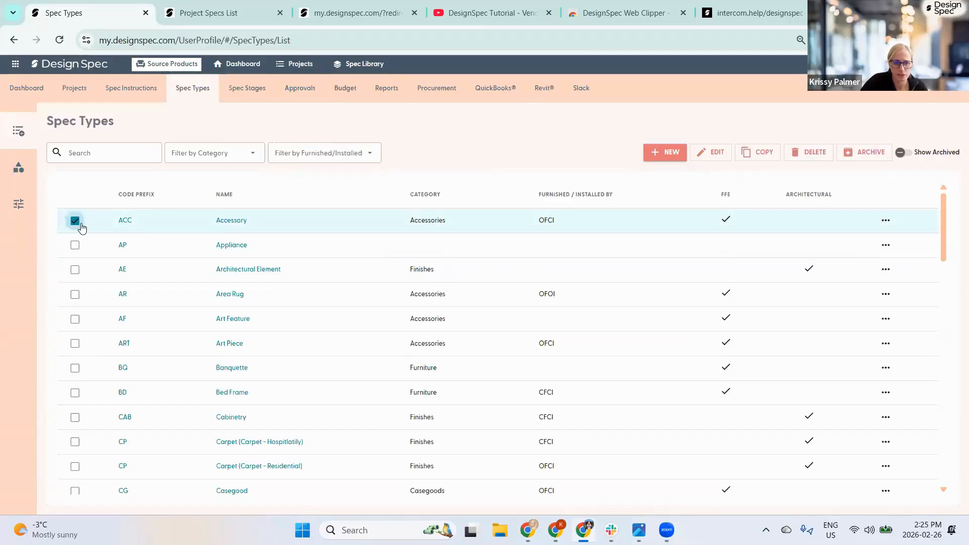
{"action": "left_click", "coordinate": [761, 153]}
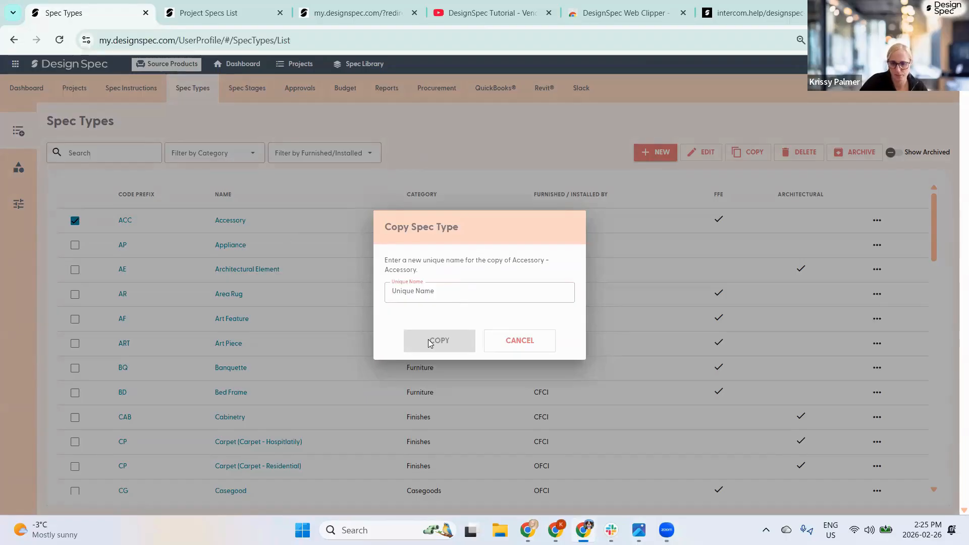
{"action": "left_click", "coordinate": [517, 341]}
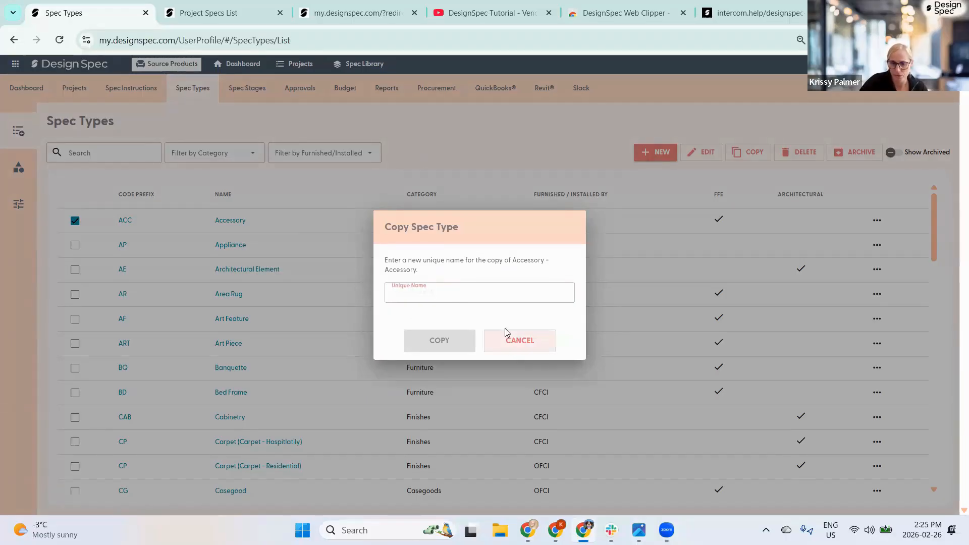
{"action": "left_click", "coordinate": [75, 221]}
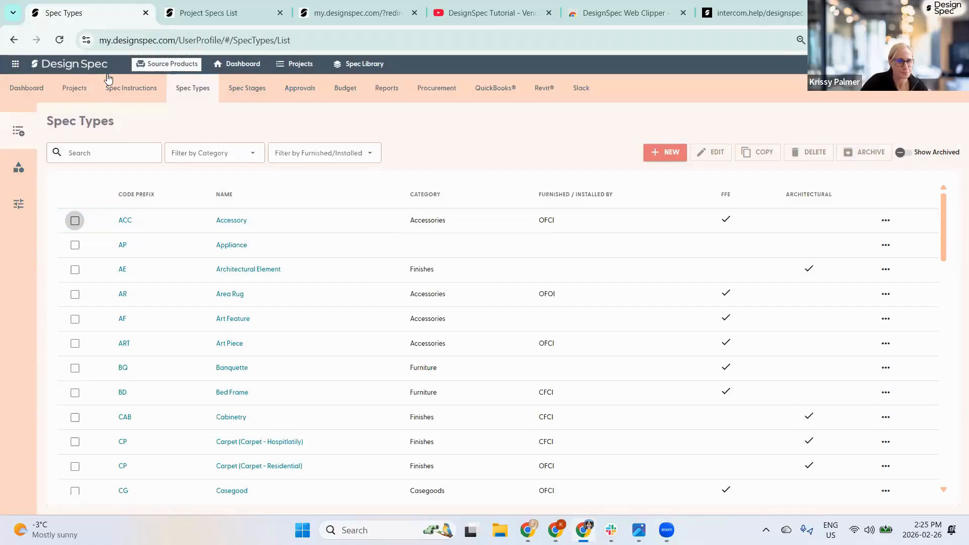
- Shorten the first spec instruction to one sentence, deleting the extra text and leading dash
{"action": "left_click", "coordinate": [132, 89]}
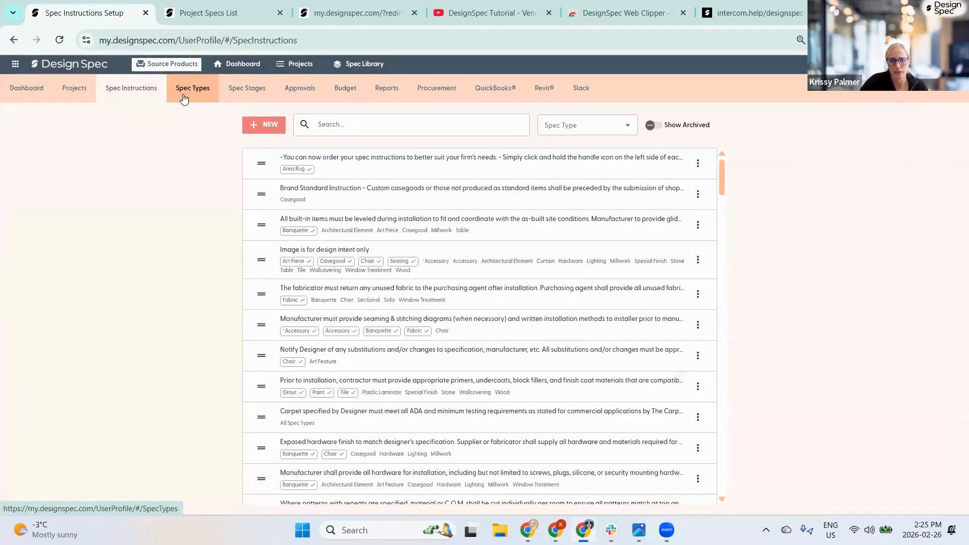
{"action": "left_click", "coordinate": [325, 163]}
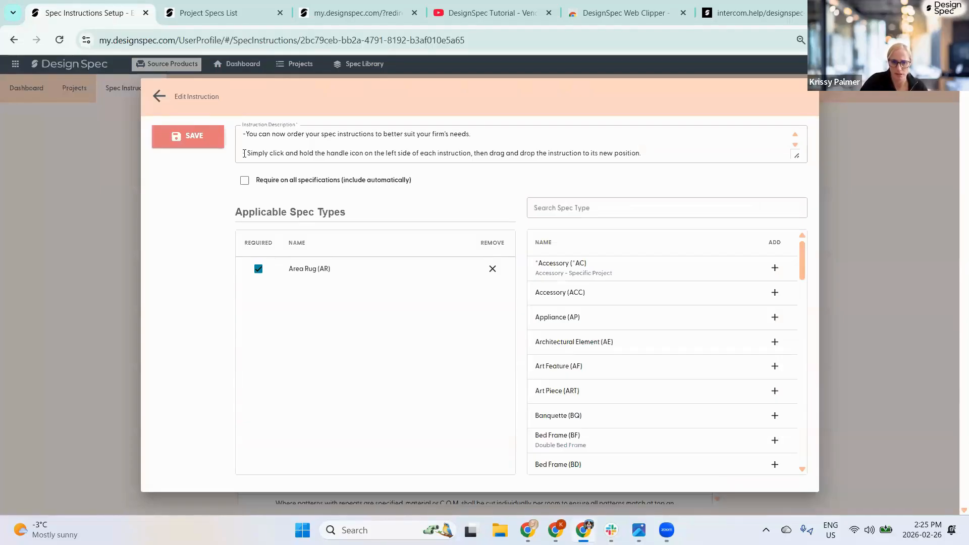
{"action": "left_click_drag", "start_coordinate": [245, 153], "coordinate": [377, 146]}
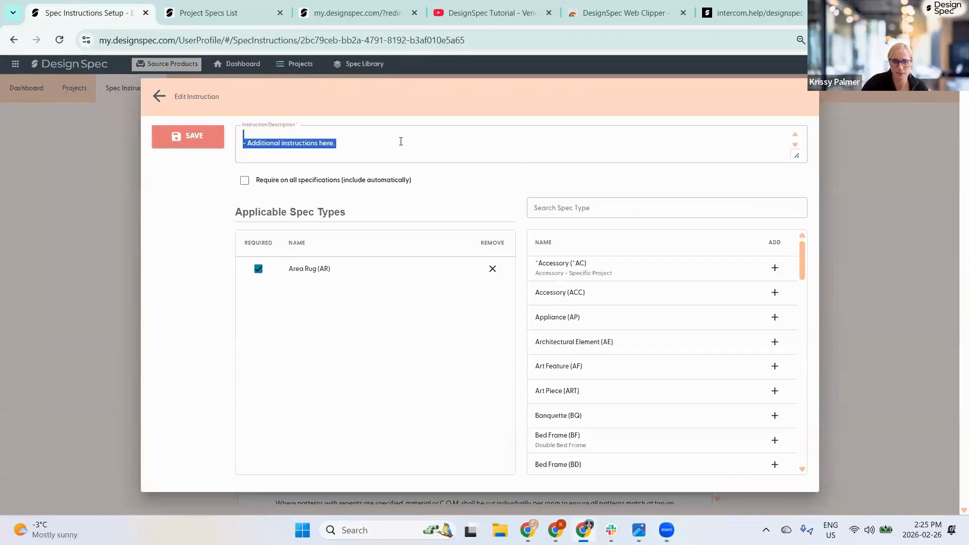
{"action": "scroll", "coordinate": [292, 149], "scroll_direction": "up", "scroll_amount": 1}
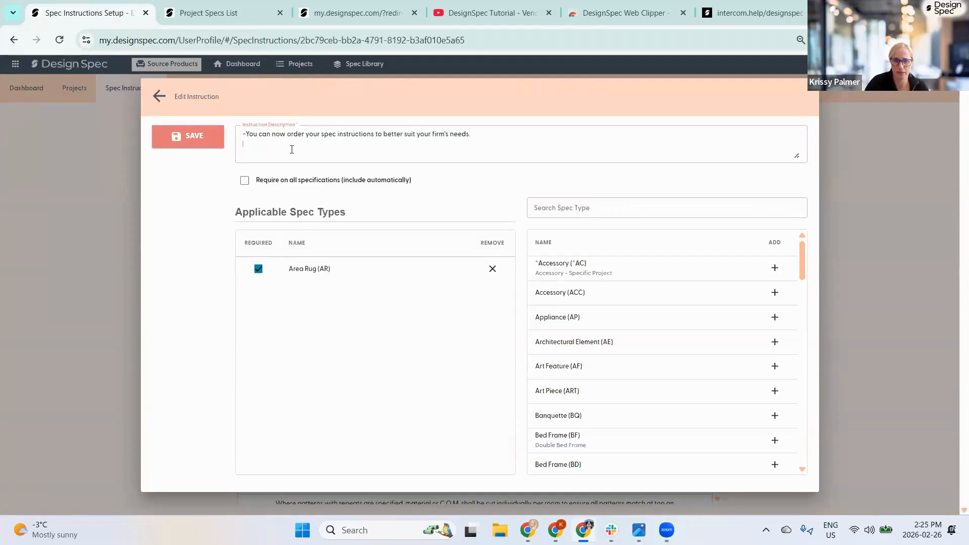
{"action": "left_click", "coordinate": [245, 134]}
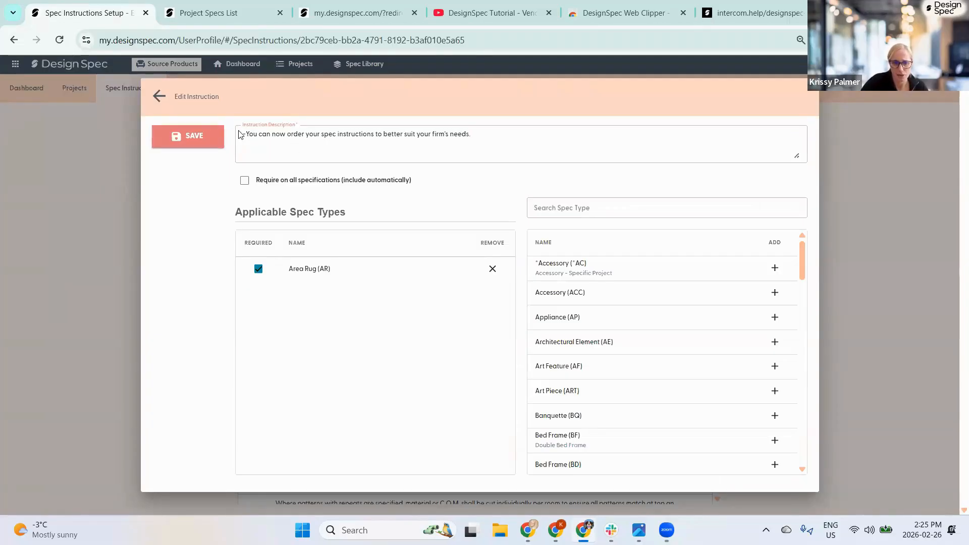
{"action": "key", "text": "BackSpace"}
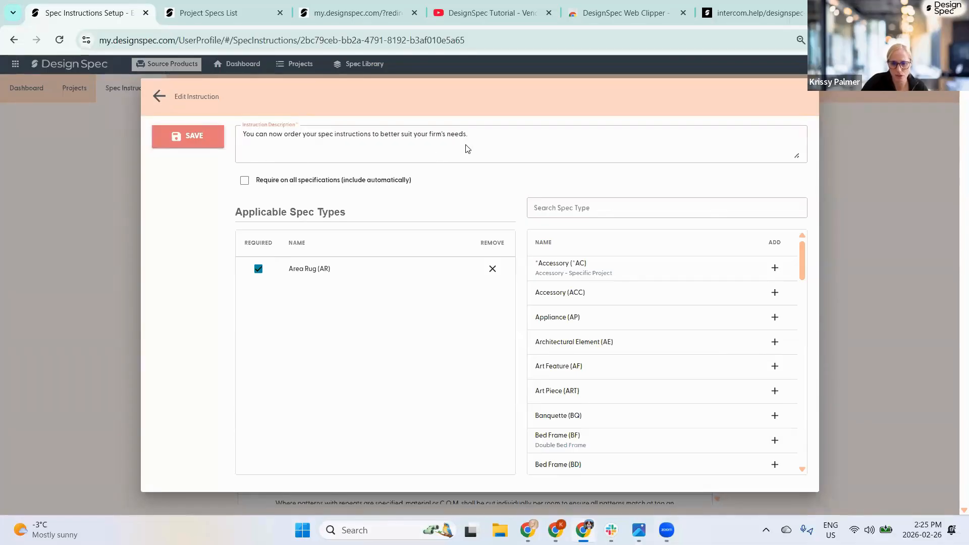
- Apply the instruction to Appliance, Art Feature, Banquette and Bed Frame, then return to project specs
{"action": "left_click", "coordinate": [775, 318]}
{"action": "left_click", "coordinate": [775, 342]}
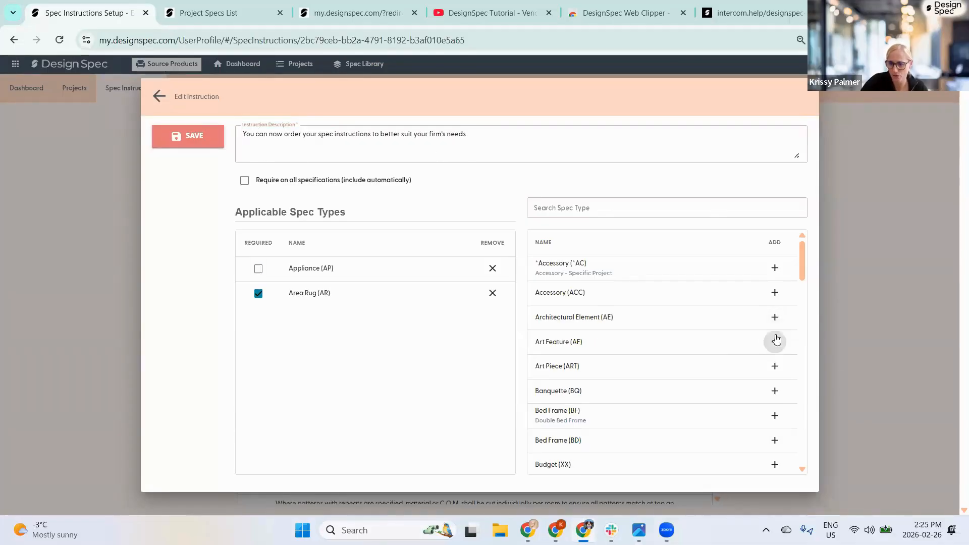
{"action": "left_click", "coordinate": [775, 366]}
{"action": "left_click", "coordinate": [775, 392]}
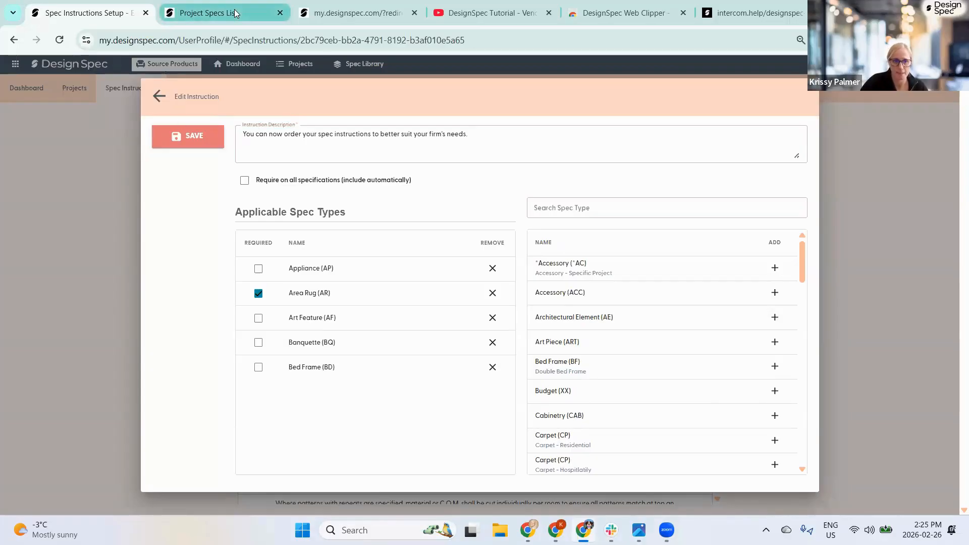
{"action": "left_click", "coordinate": [202, 12]}
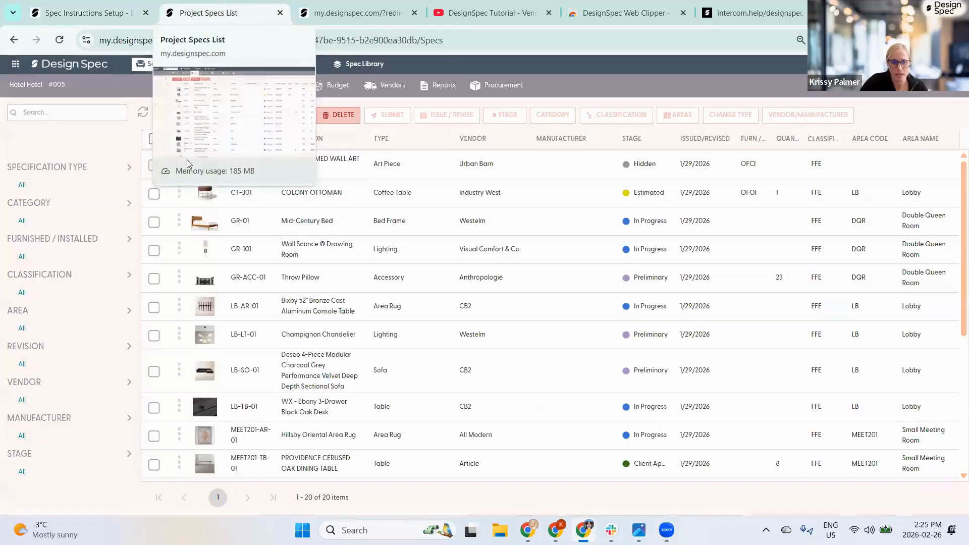
- View the Mid-Century Bed (GR-01) spec's instructions, then return to the instruction editor
{"action": "double_click", "coordinate": [238, 222]}
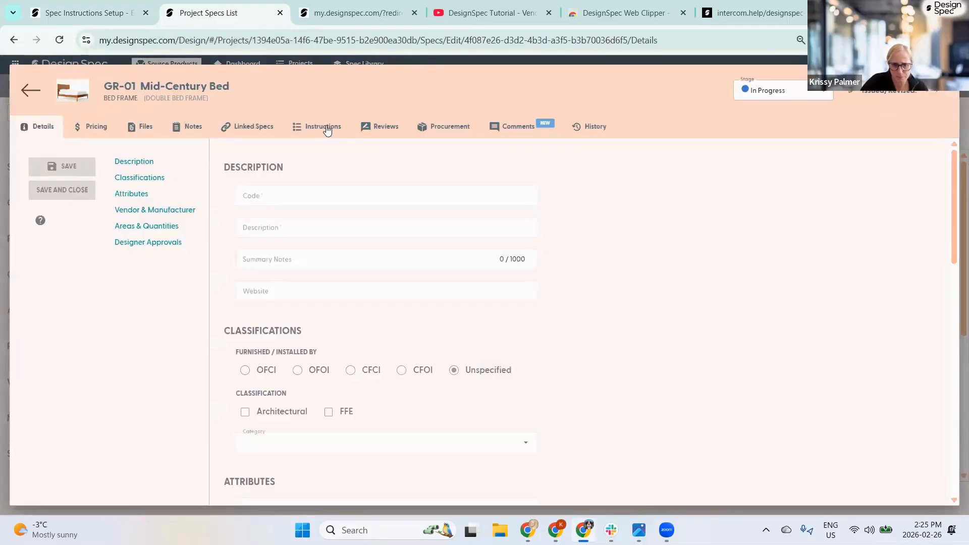
{"action": "left_click", "coordinate": [312, 131]}
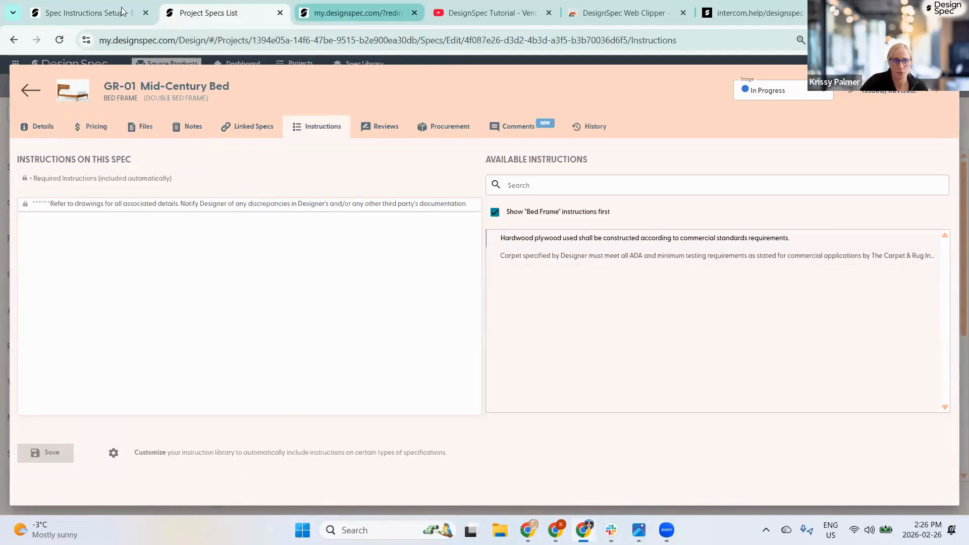
{"action": "left_click", "coordinate": [86, 13]}
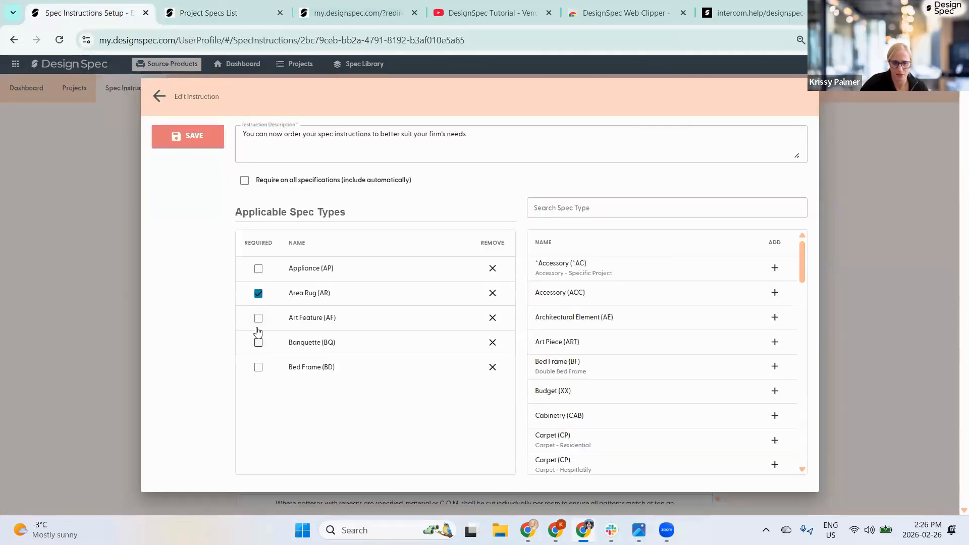
- Add Carpet Hospitality and remove Bed Frame, Banquette, Area Rug, Appliance and Carpet Residential types
{"action": "left_click", "coordinate": [259, 319]}
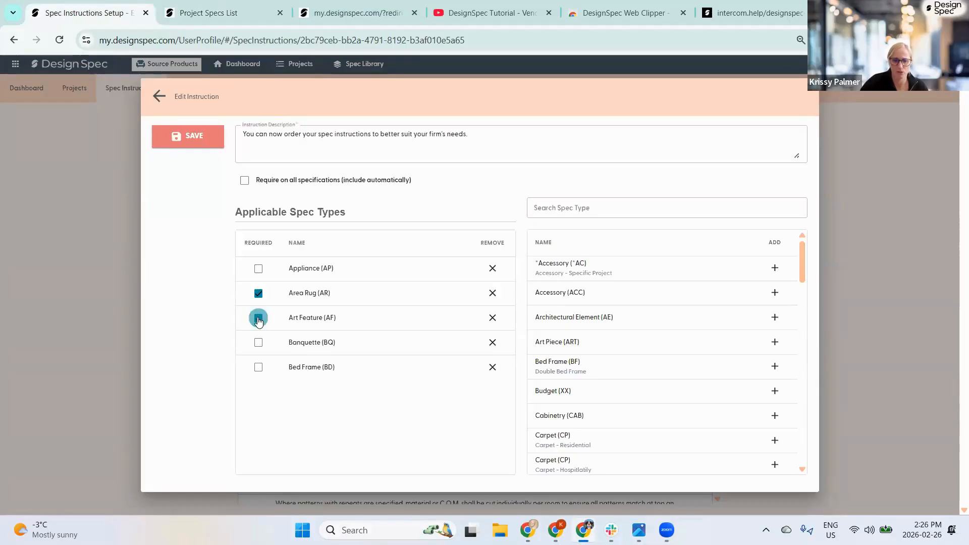
{"action": "left_click", "coordinate": [259, 319]}
{"action": "left_click", "coordinate": [258, 319]}
{"action": "left_click", "coordinate": [258, 319]}
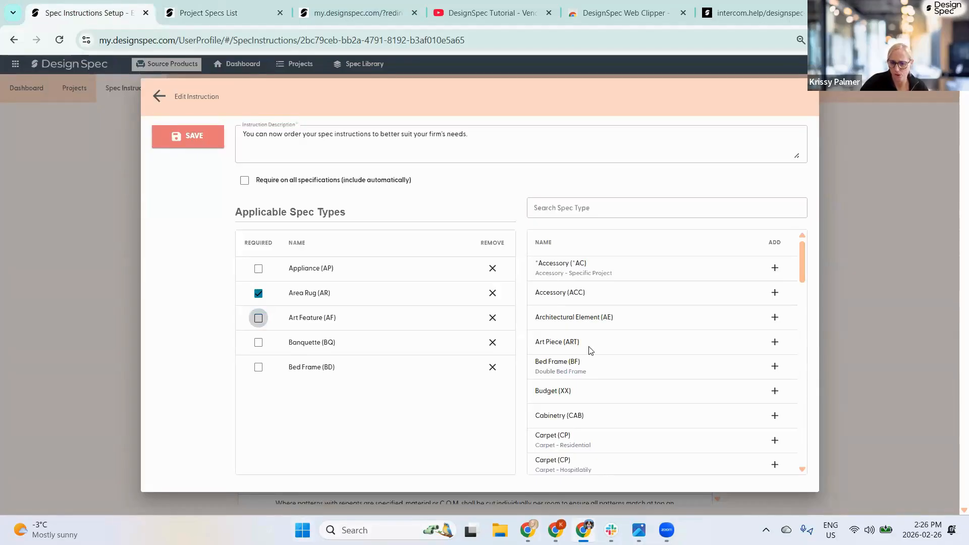
{"action": "scroll", "coordinate": [595, 347], "scroll_direction": "down", "scroll_amount": 1}
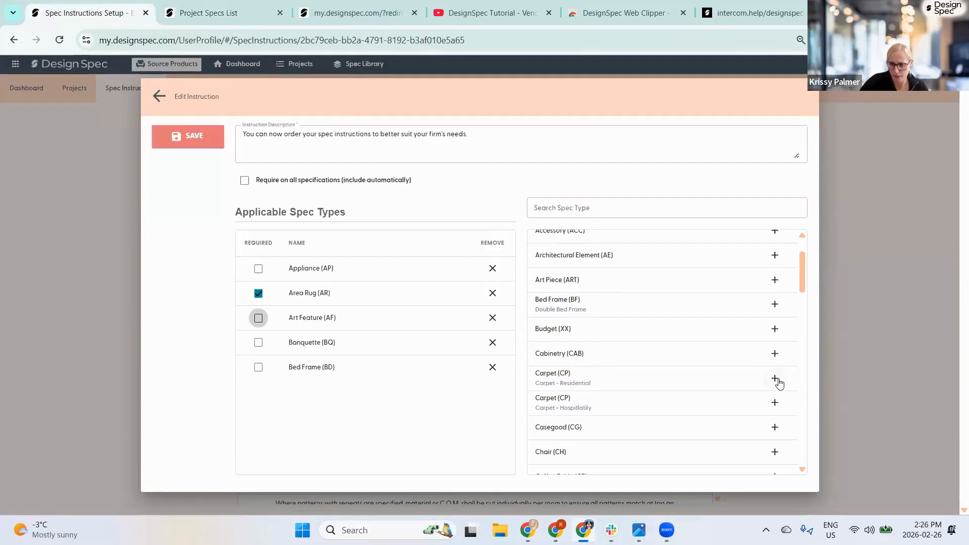
{"action": "left_click", "coordinate": [775, 379]}
{"action": "left_click", "coordinate": [775, 379]}
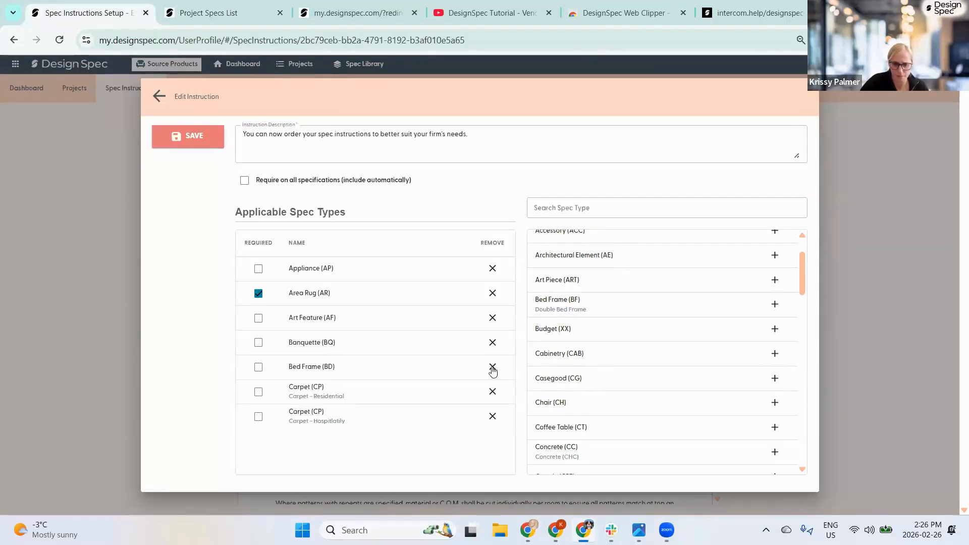
{"action": "left_click", "coordinate": [493, 366]}
{"action": "left_click", "coordinate": [493, 342]}
{"action": "left_click", "coordinate": [493, 294]}
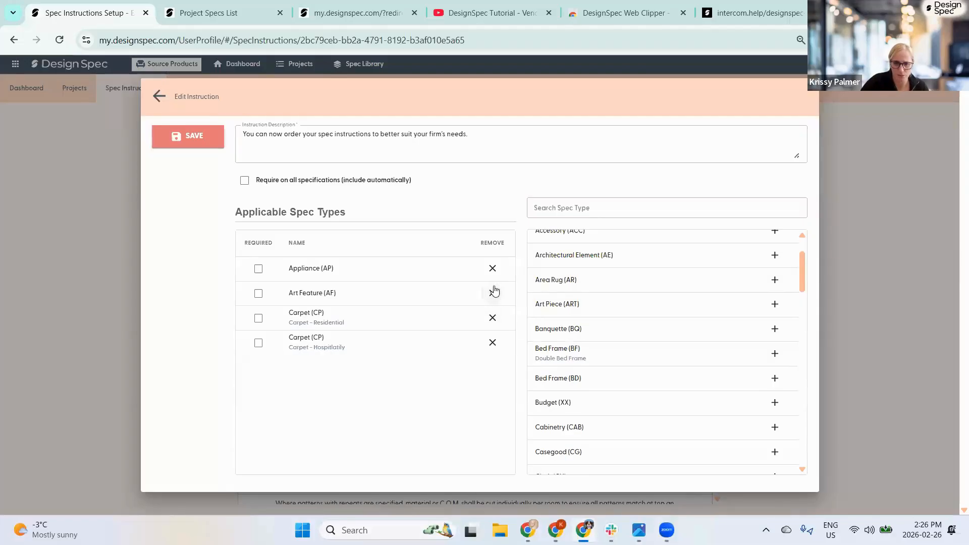
{"action": "left_click", "coordinate": [493, 269]}
{"action": "left_click", "coordinate": [494, 291]}
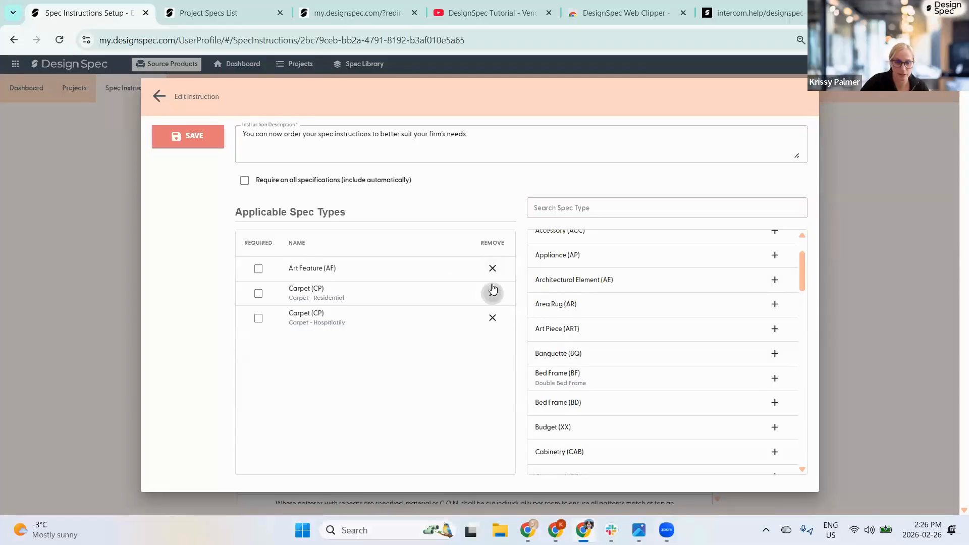
- Re-add Area Rug, mark it and Carpet Hospitality required, drop Art Feature, save, and return to specs
{"action": "scroll", "coordinate": [601, 281], "scroll_direction": "up", "scroll_amount": 2}
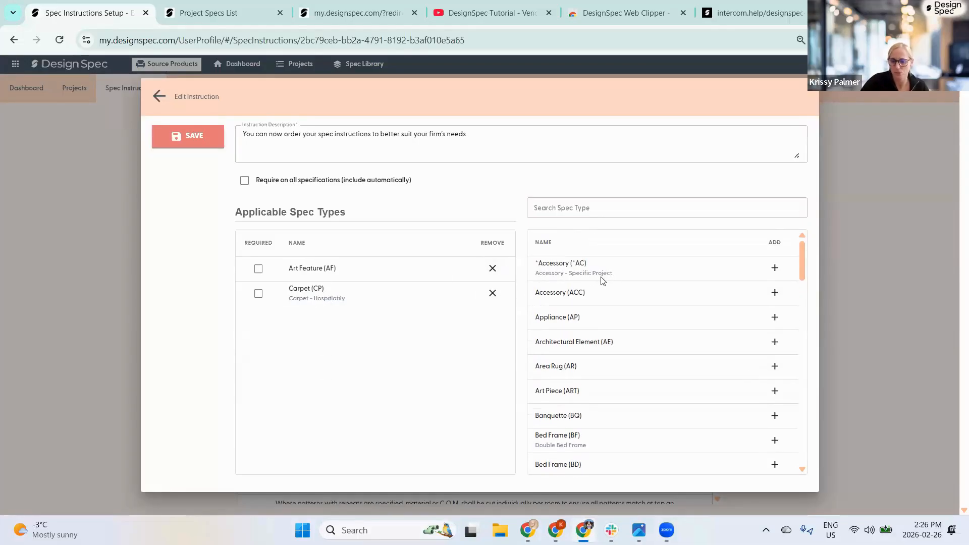
{"action": "left_click", "coordinate": [775, 366]}
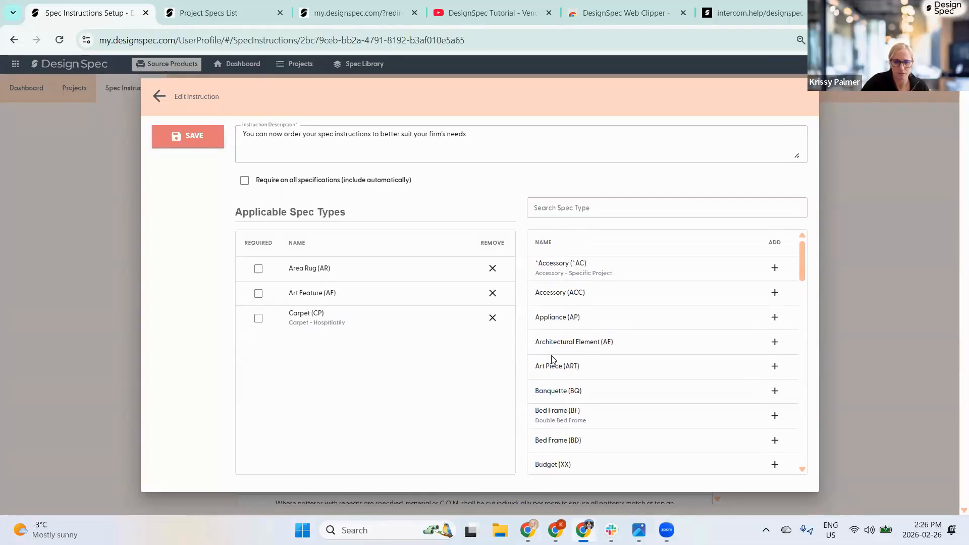
{"action": "left_click", "coordinate": [258, 319]}
{"action": "left_click", "coordinate": [258, 269]}
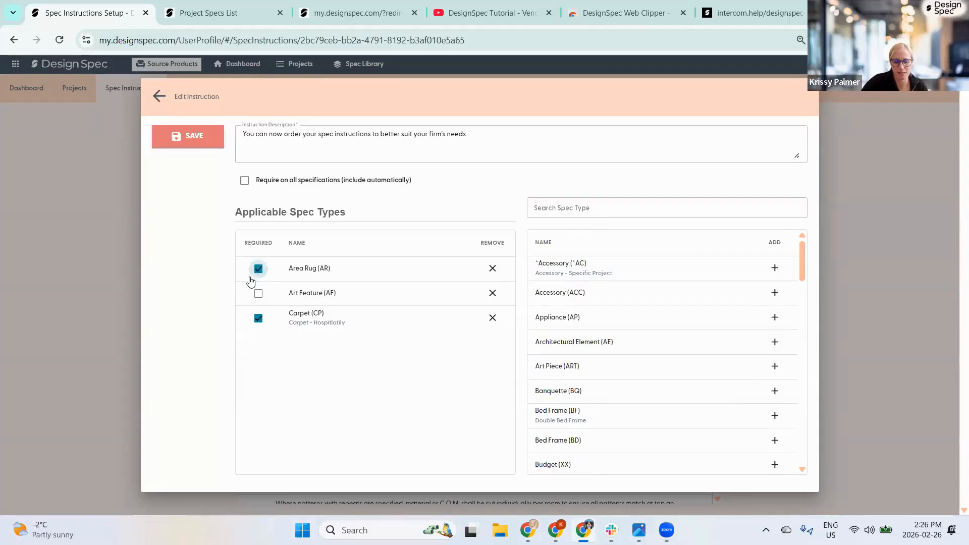
{"action": "left_click", "coordinate": [493, 293]}
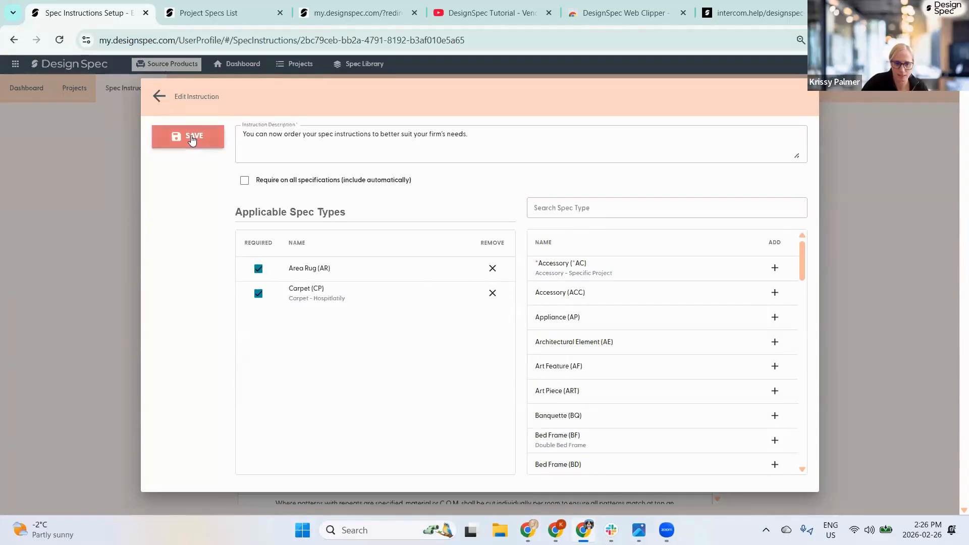
{"action": "left_click", "coordinate": [191, 141]}
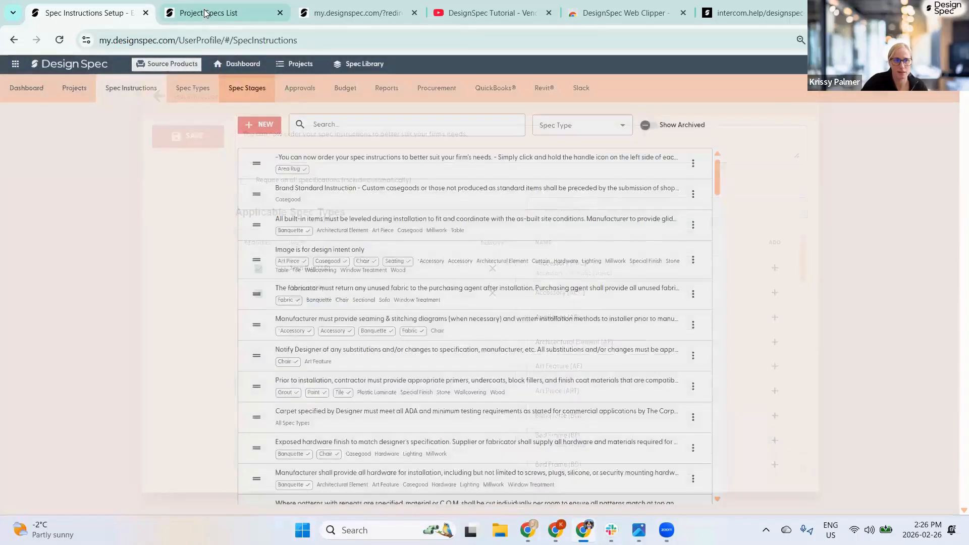
{"action": "left_click", "coordinate": [223, 13]}
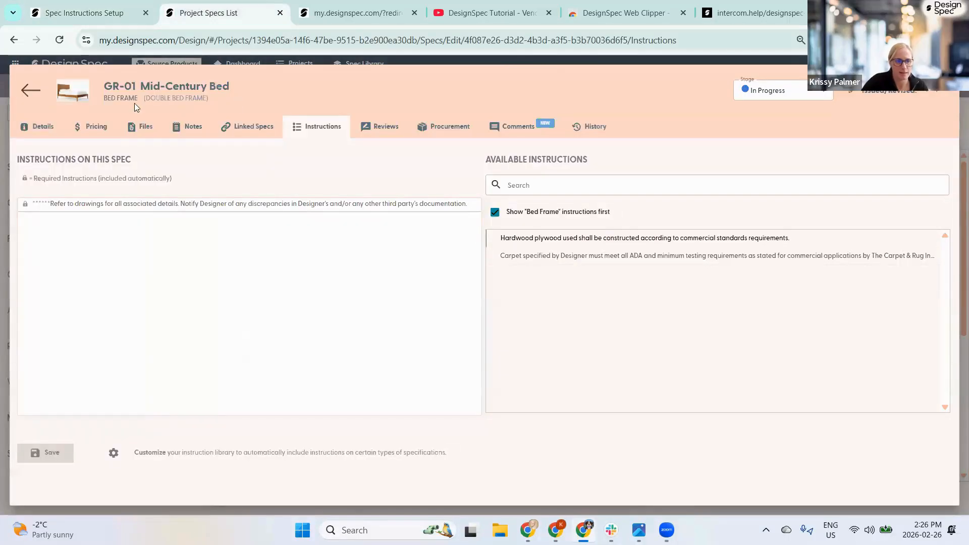
{"action": "left_click", "coordinate": [30, 90]}
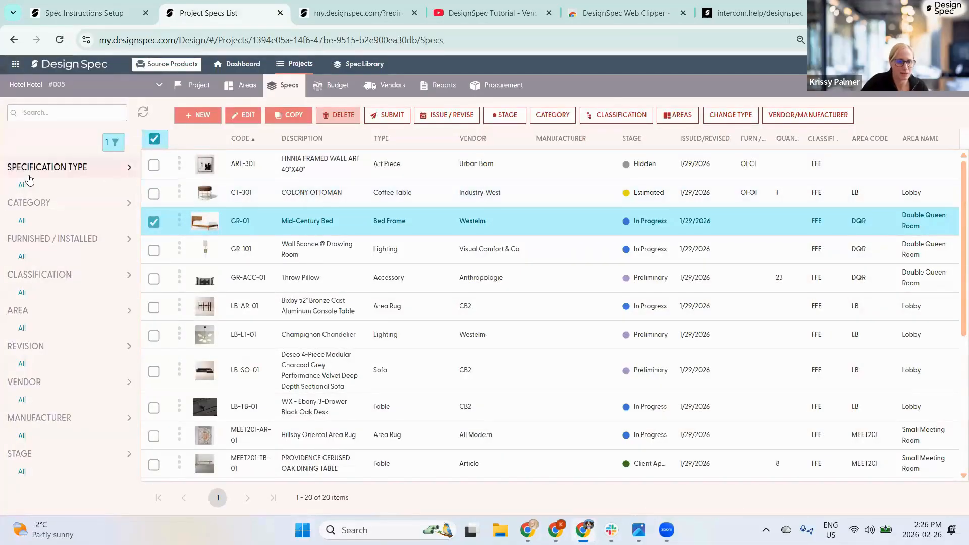
- Filter specs to Area Rug and view the MEET201-AR-01 Hillsby Oriental Area Rug spec's instructions
{"action": "left_click", "coordinate": [24, 182]}
{"action": "left_click", "coordinate": [36, 243]}
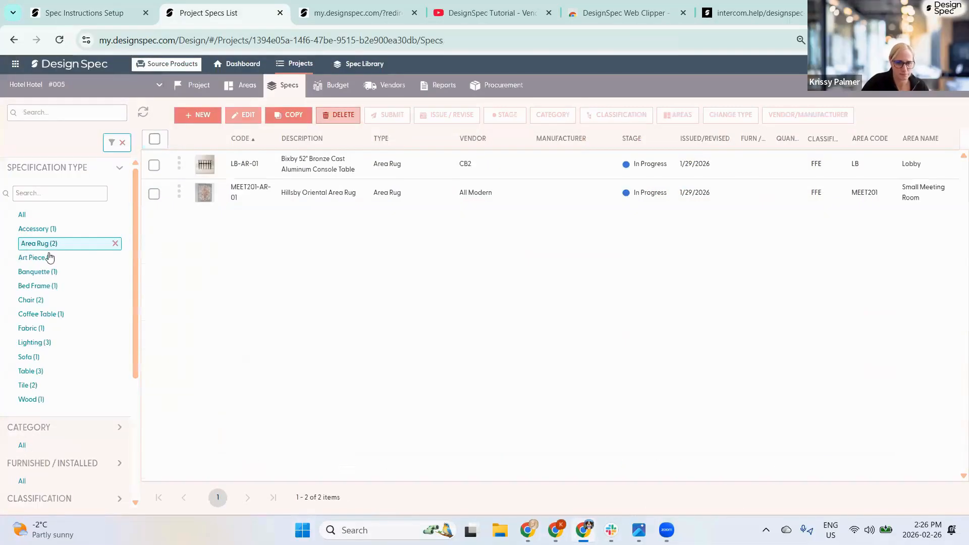
{"action": "double_click", "coordinate": [256, 192]}
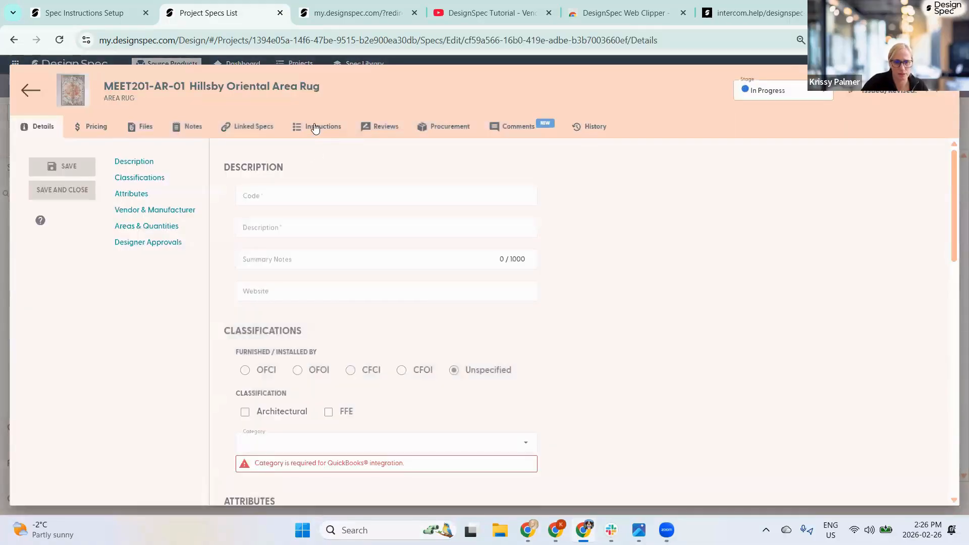
{"action": "left_click", "coordinate": [315, 127]}
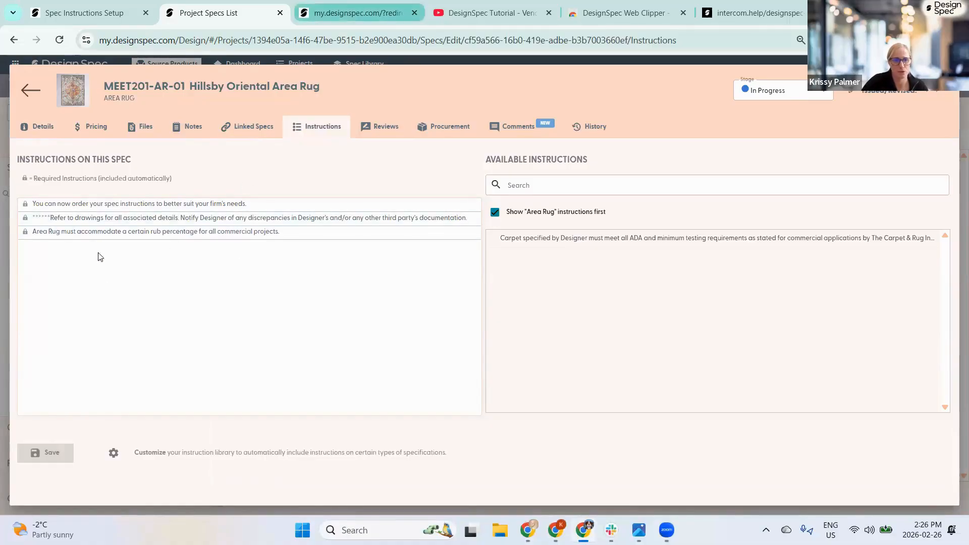
- In Spec Instructions Setup, remove Area Rug from the ordering instruction, then leave and discard the change
{"action": "left_click", "coordinate": [327, 13]}
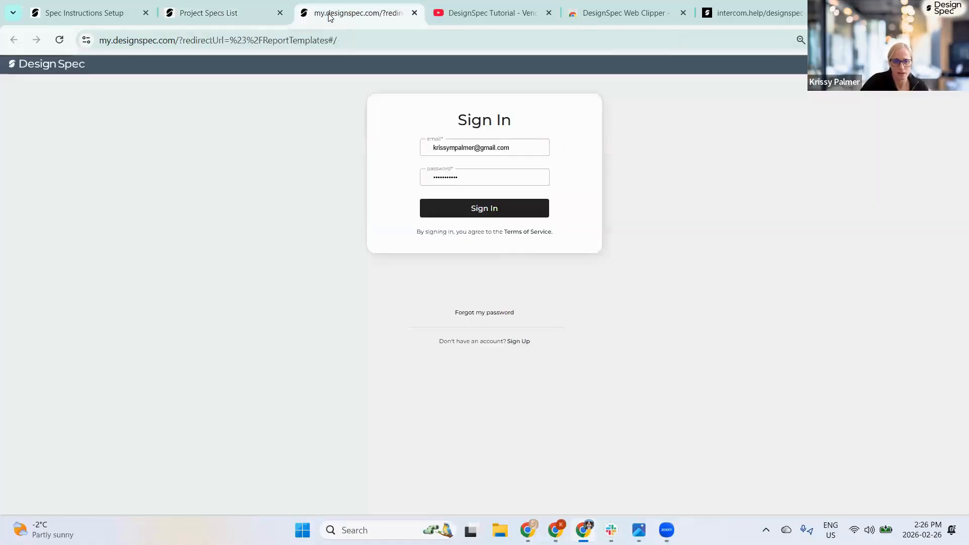
{"action": "left_click", "coordinate": [52, 17]}
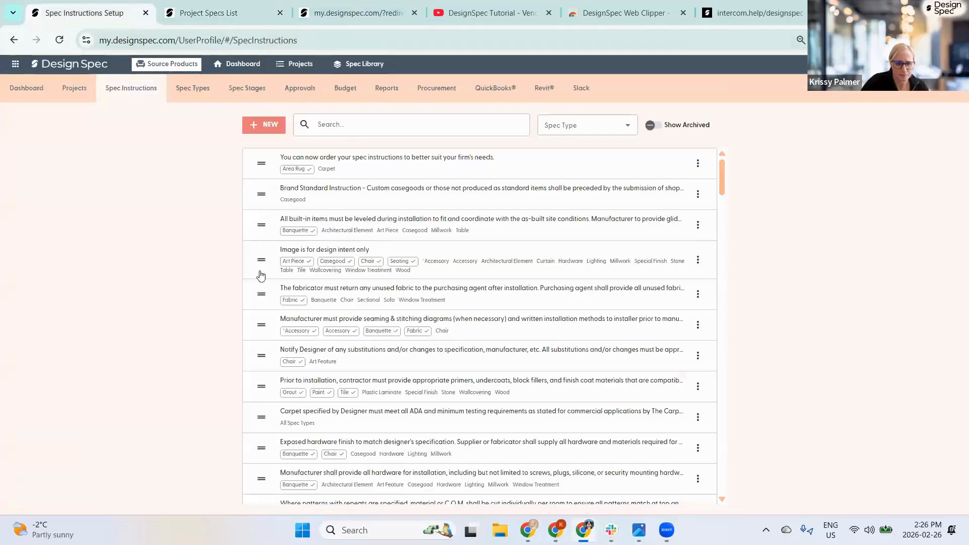
{"action": "left_click", "coordinate": [331, 179]}
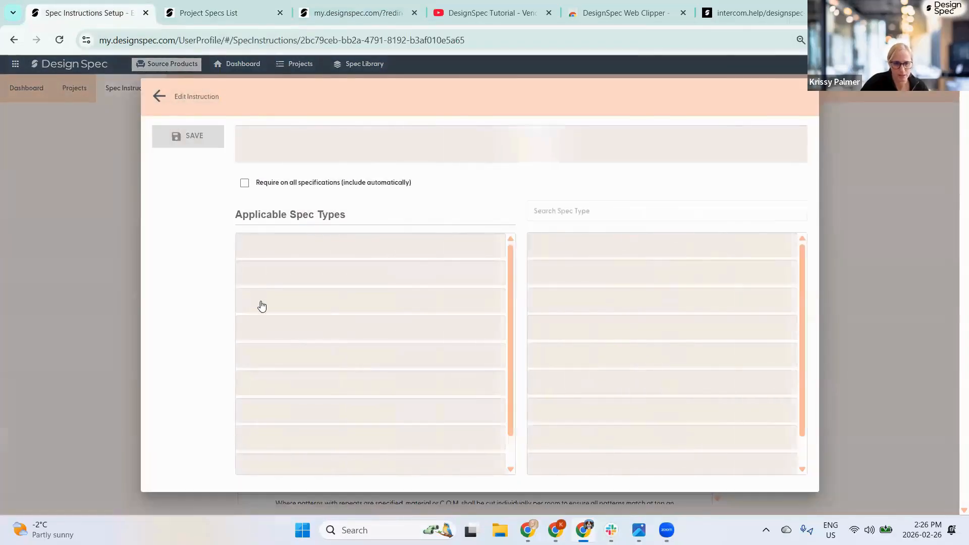
{"action": "left_click", "coordinate": [258, 293]}
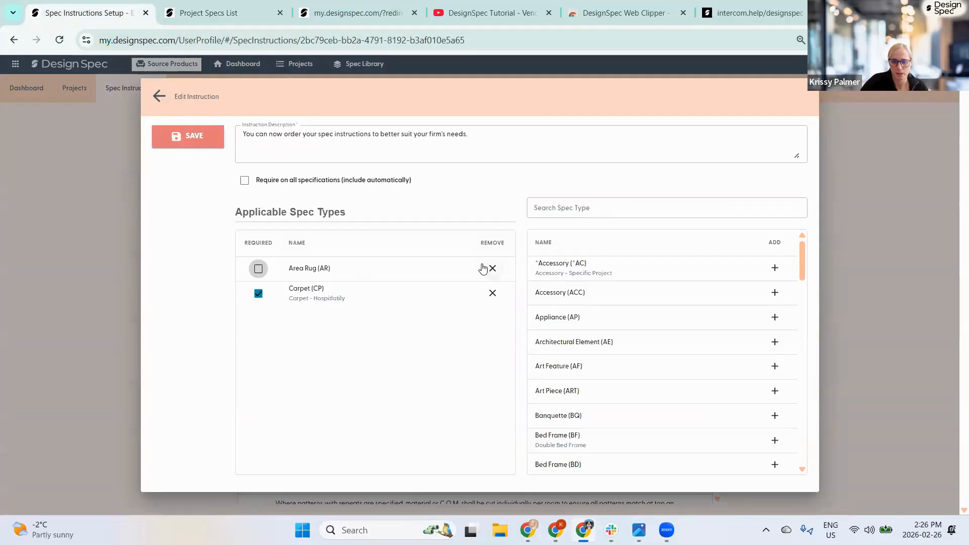
{"action": "left_click", "coordinate": [492, 268]}
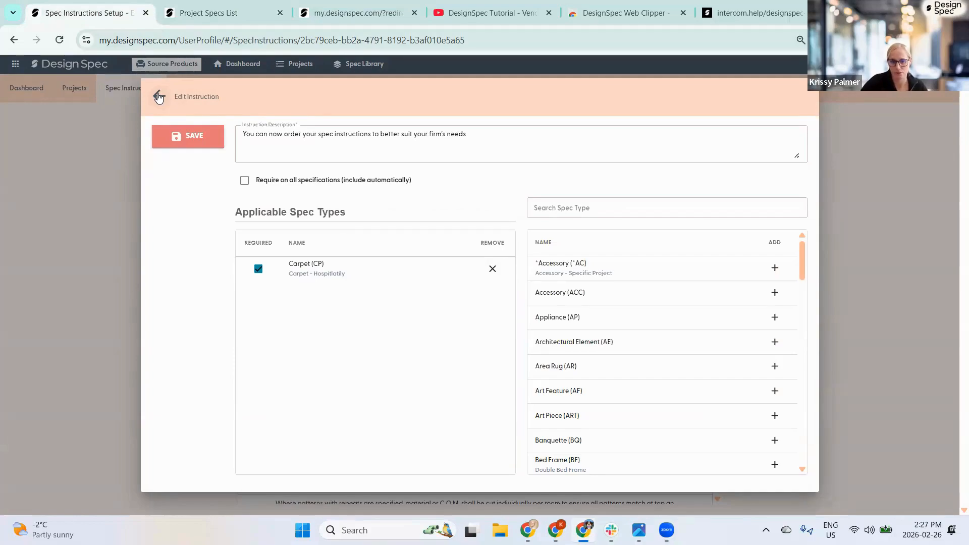
{"action": "left_click", "coordinate": [158, 97]}
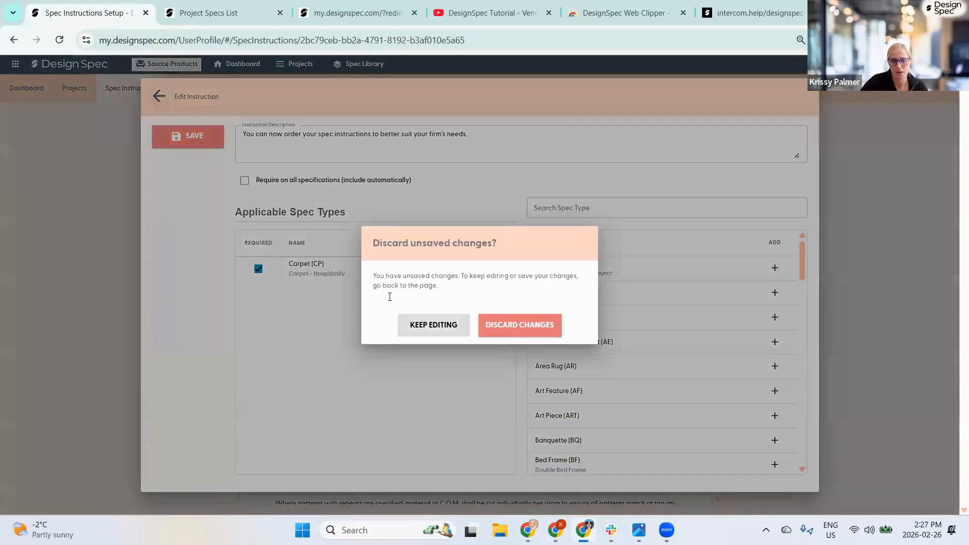
{"action": "left_click", "coordinate": [492, 325]}
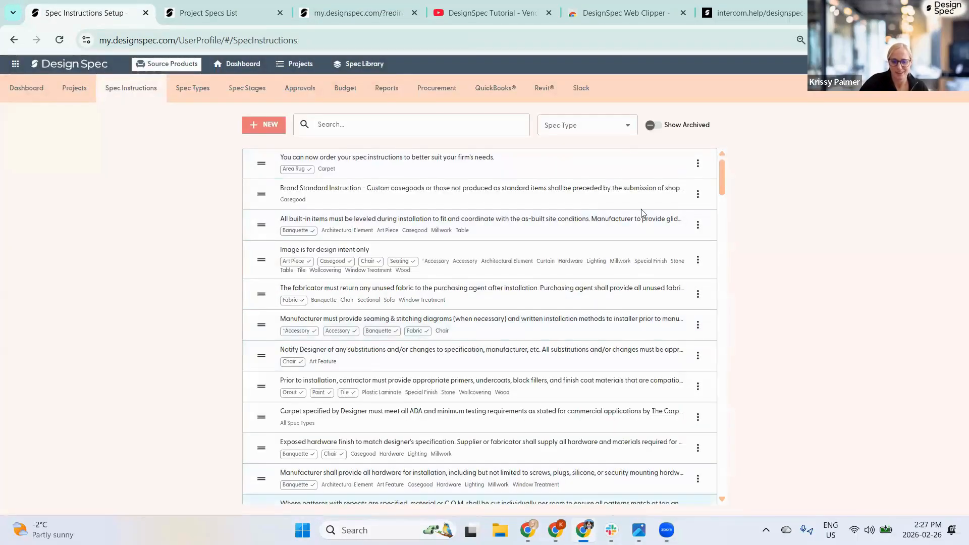
- Filter to Accessory (10) instructions; move security hooks last and trimming below the drawings note
{"action": "left_click", "coordinate": [595, 126]}
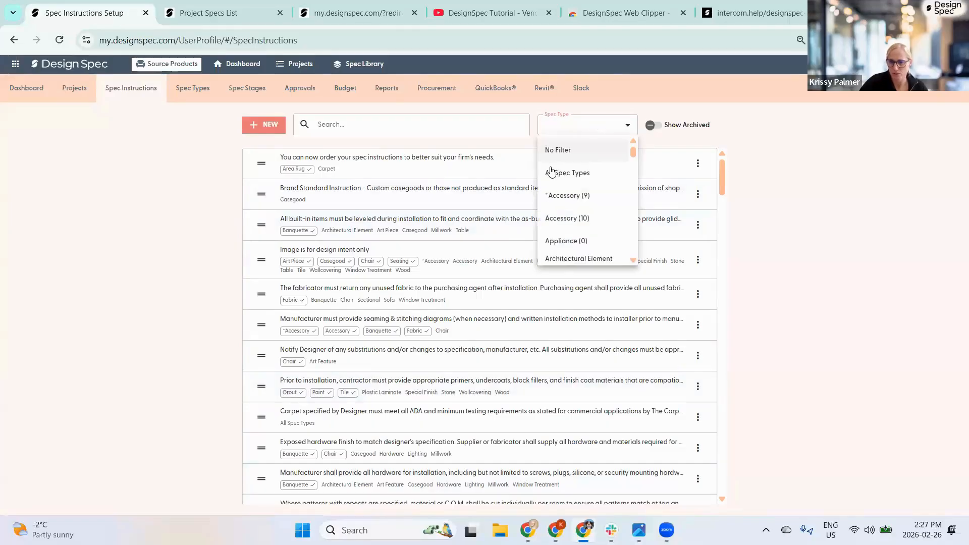
{"action": "left_click", "coordinate": [577, 220]}
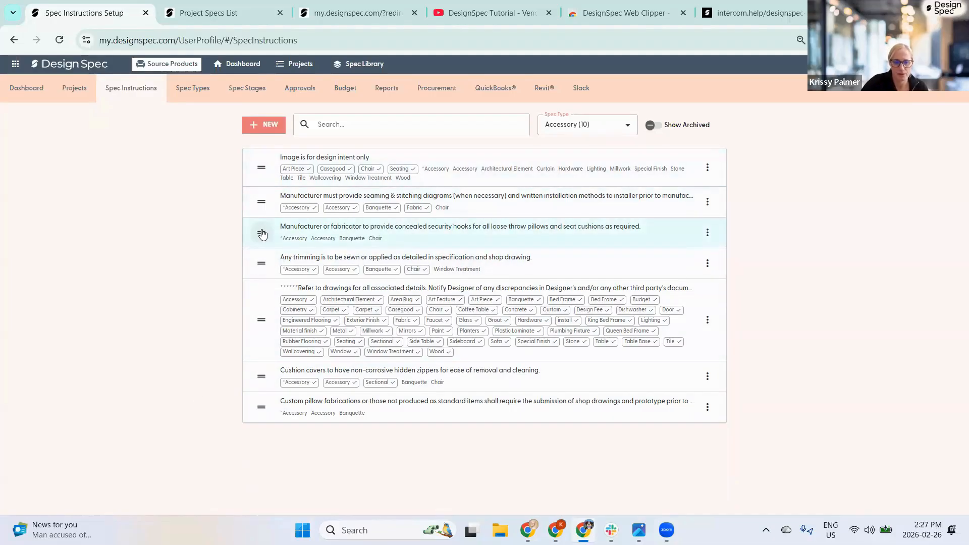
{"action": "left_click_drag", "start_coordinate": [261, 232], "coordinate": [262, 410]}
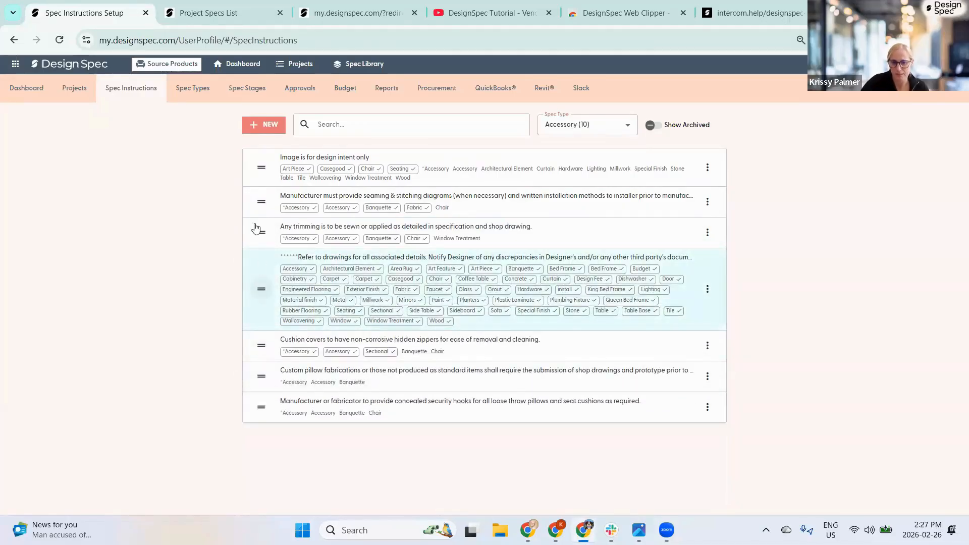
{"action": "left_click_drag", "start_coordinate": [259, 236], "coordinate": [261, 312]}
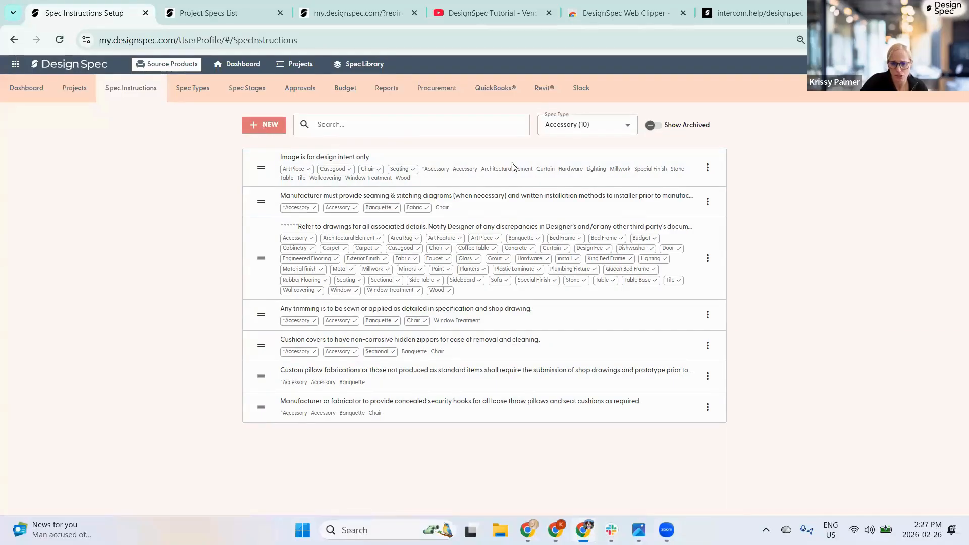
- Set the spec type filter to All Spec Types, then back to No Filter
{"action": "left_click", "coordinate": [580, 125]}
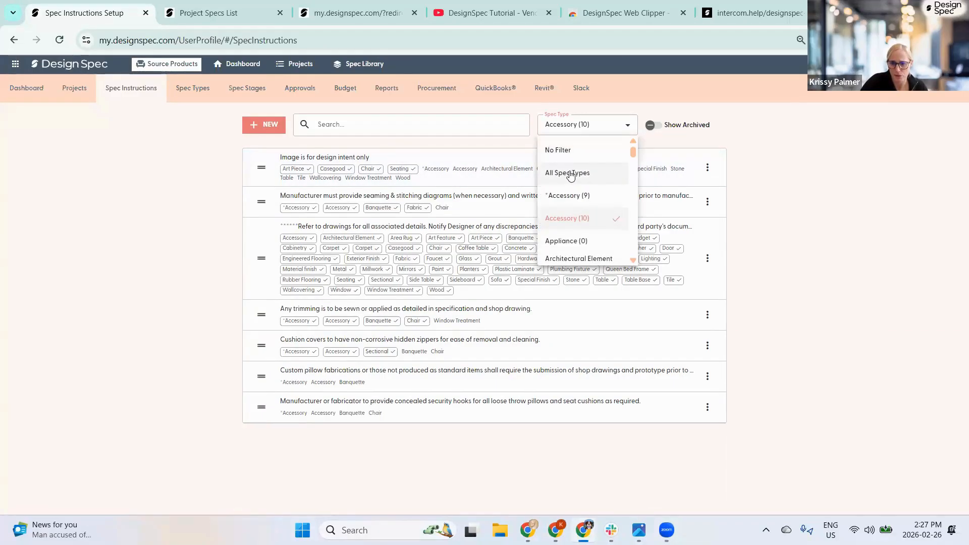
{"action": "left_click", "coordinate": [570, 174]}
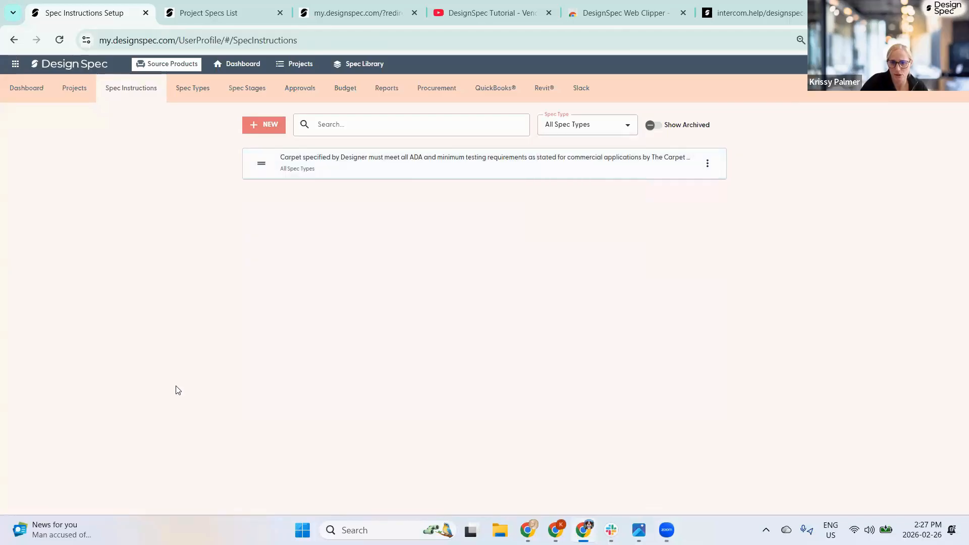
{"action": "left_click", "coordinate": [602, 125]}
{"action": "left_click", "coordinate": [546, 148]}
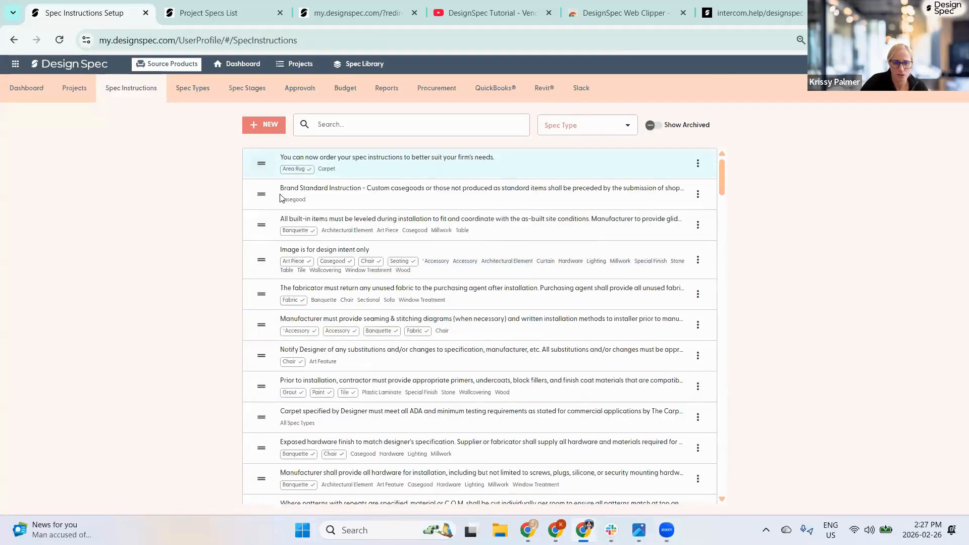
- Tick 'require on all specifications' on the Brand Standard Instruction, then discard that edit
{"action": "left_click", "coordinate": [328, 197]}
{"action": "left_click", "coordinate": [244, 182]}
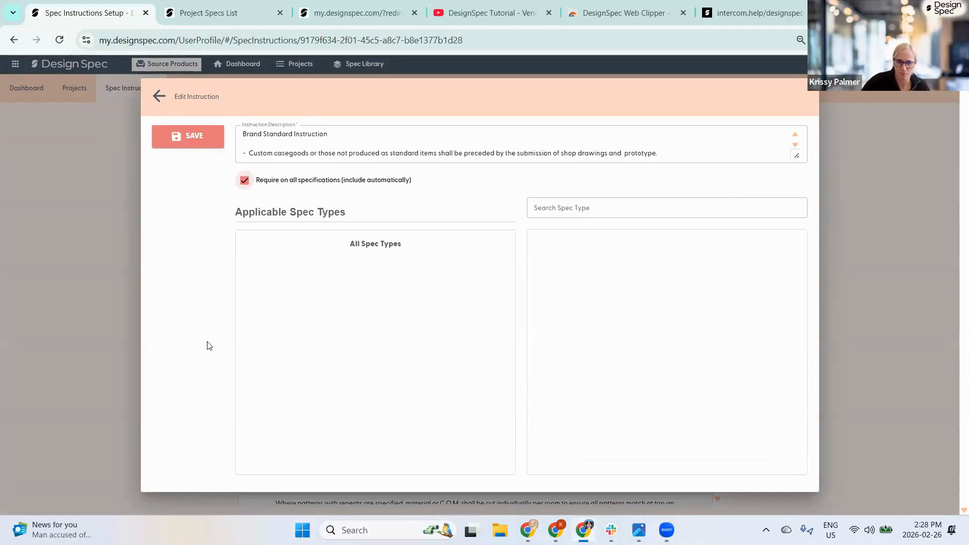
{"action": "left_click", "coordinate": [158, 96]}
{"action": "left_click", "coordinate": [508, 325]}
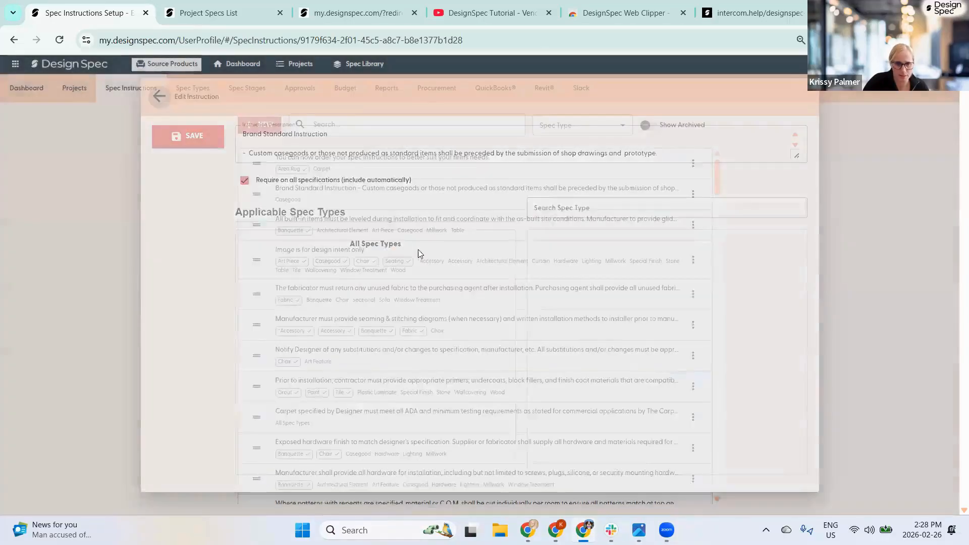
- Glance at Spec Stages, return to Spec Instructions, and open then close the Brand Standard Instruction
{"action": "left_click", "coordinate": [240, 91]}
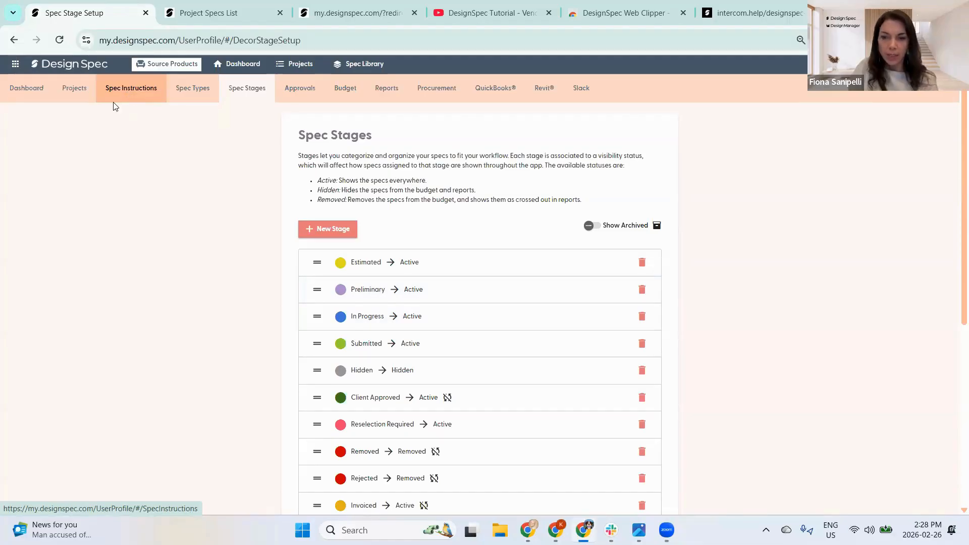
{"action": "left_click", "coordinate": [129, 92]}
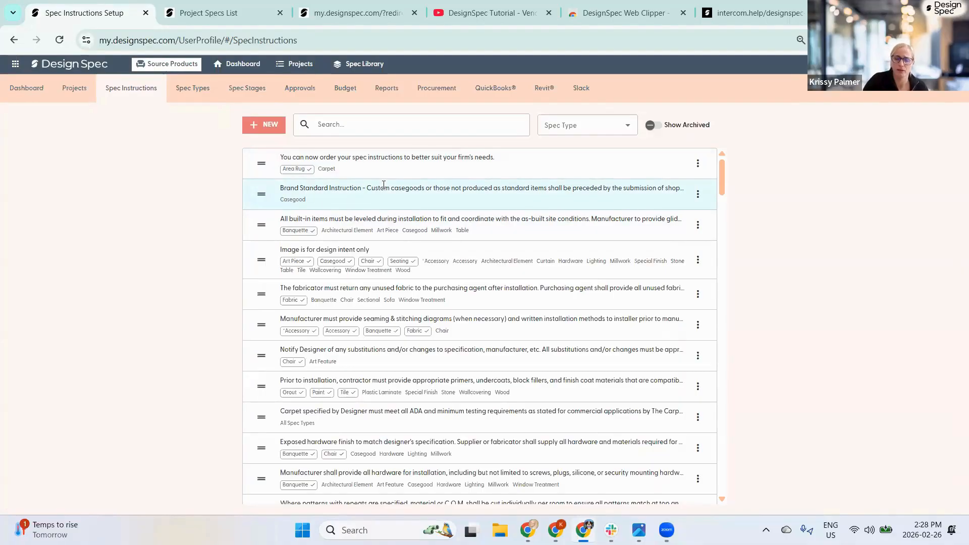
{"action": "left_click", "coordinate": [325, 201]}
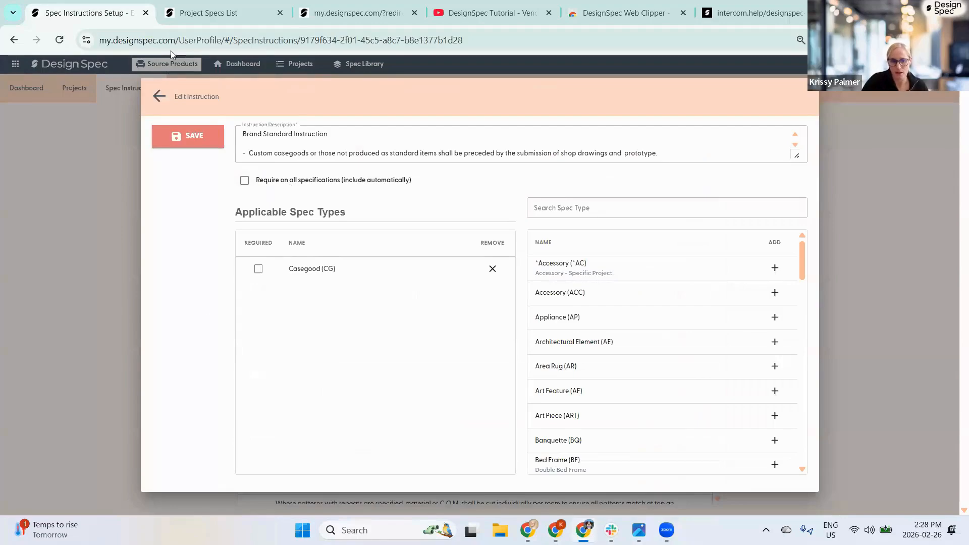
{"action": "left_click", "coordinate": [160, 96]}
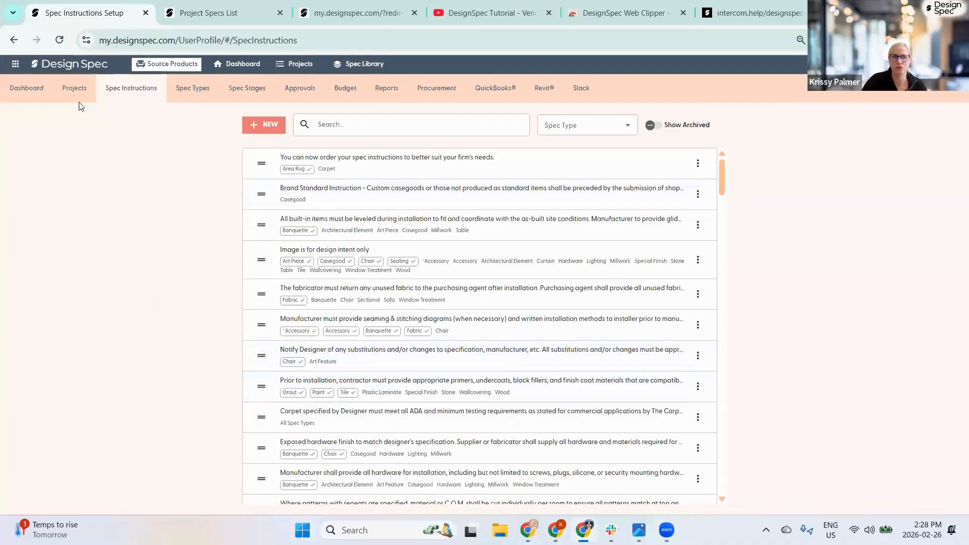
- Browse the Projects and Spec Types lists before opening the Spec Stages setup
{"action": "left_click", "coordinate": [72, 89]}
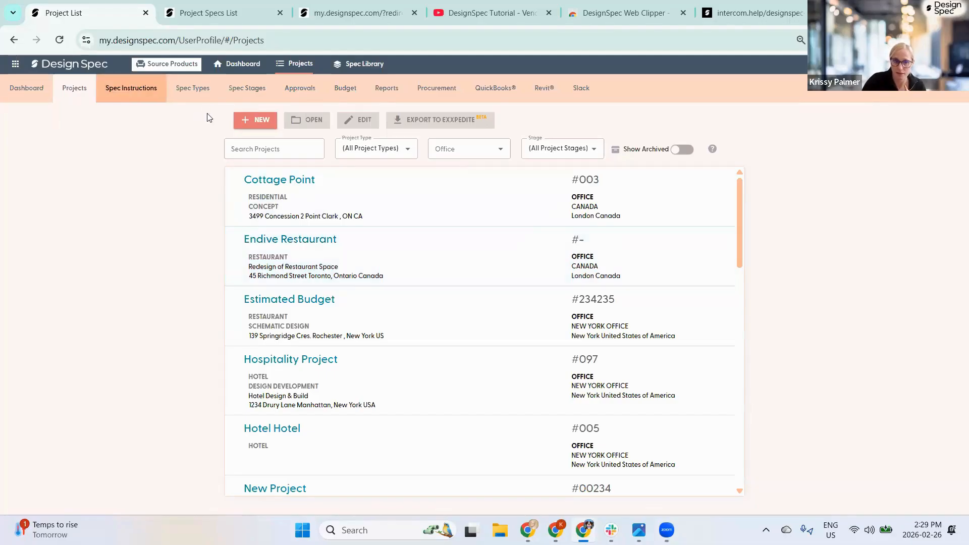
{"action": "left_click", "coordinate": [191, 88]}
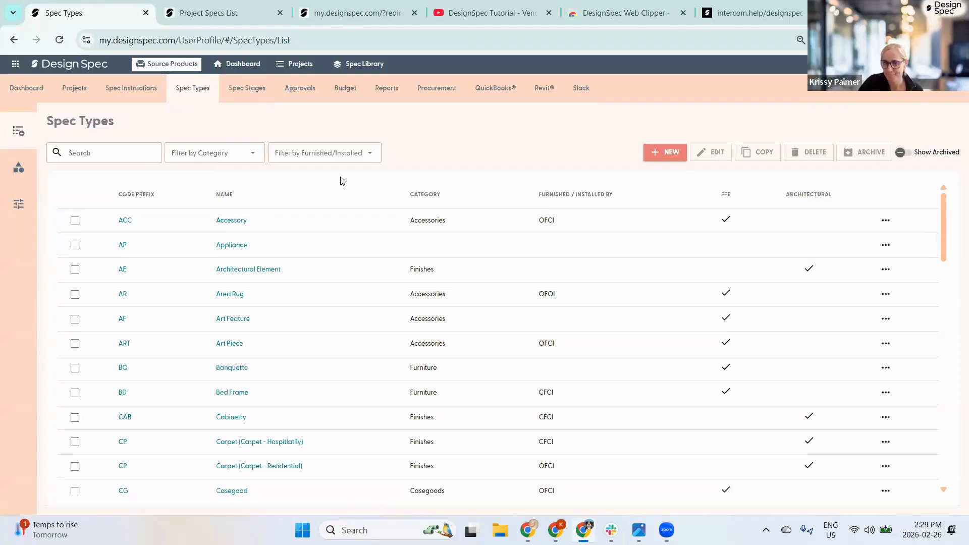
{"action": "left_click", "coordinate": [263, 89]}
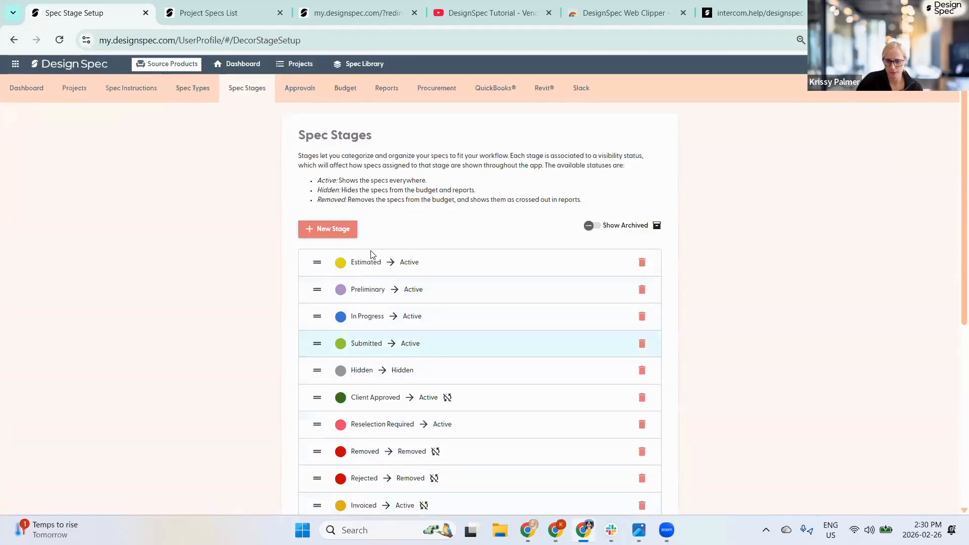
- Recolour the Estimated stage pale beige (RGB 207, 205, 165), then reopen it and select its name
{"action": "scroll", "coordinate": [374, 246], "scroll_direction": "down", "scroll_amount": 1}
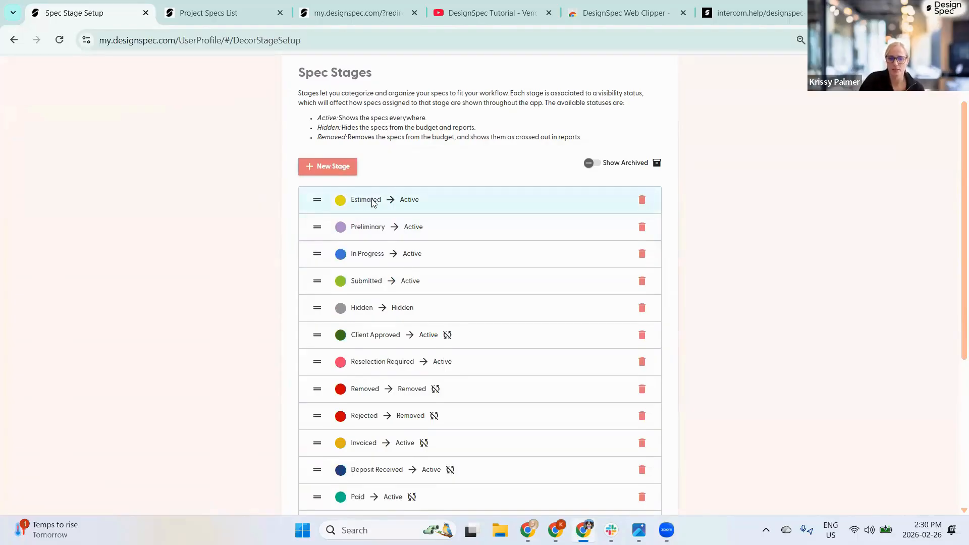
{"action": "left_click", "coordinate": [372, 202]}
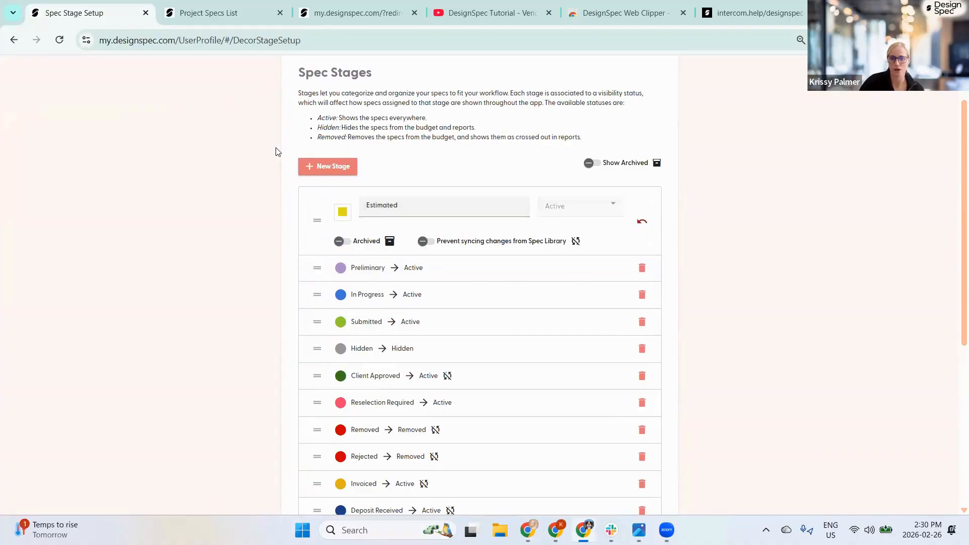
{"action": "left_click", "coordinate": [342, 216]}
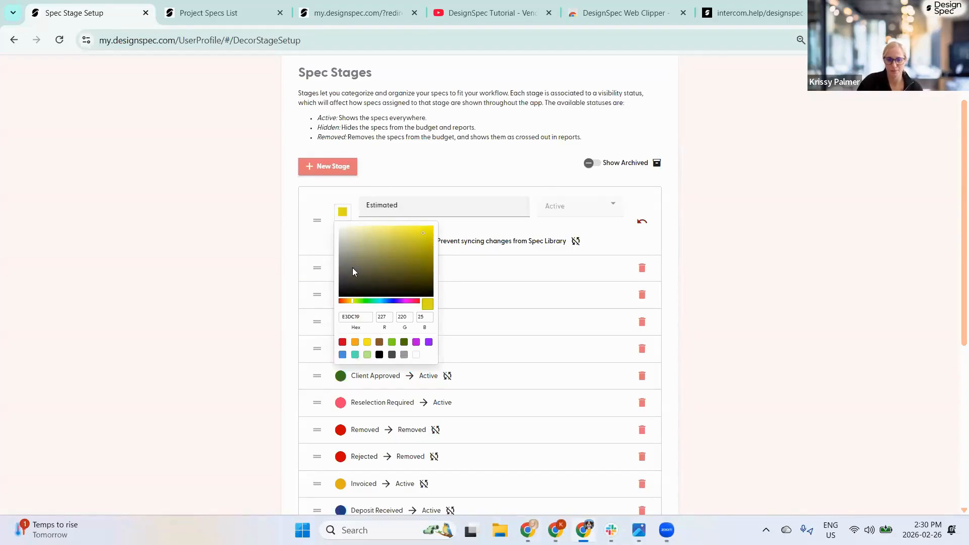
{"action": "left_click", "coordinate": [297, 210]}
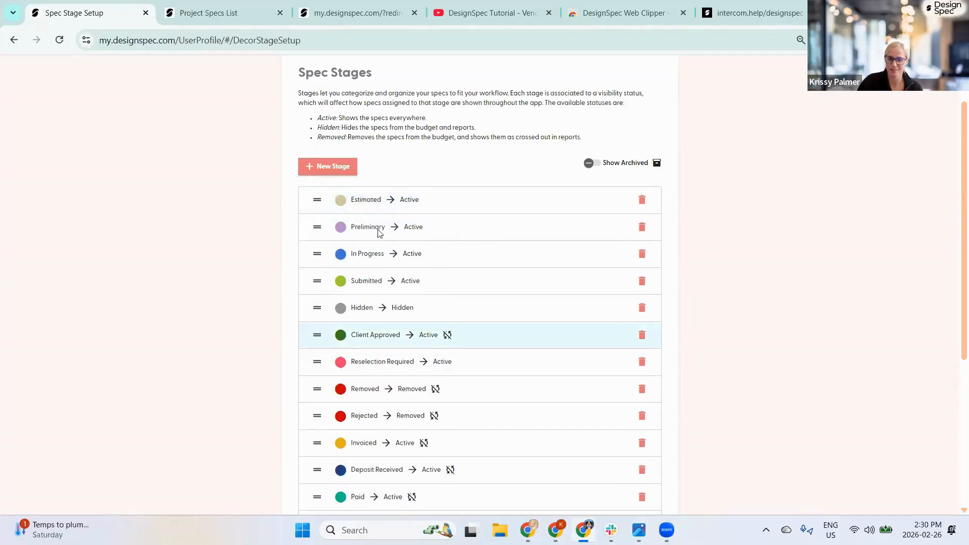
{"action": "left_click", "coordinate": [365, 202]}
{"action": "left_click_drag", "start_coordinate": [409, 204], "coordinate": [362, 203]}
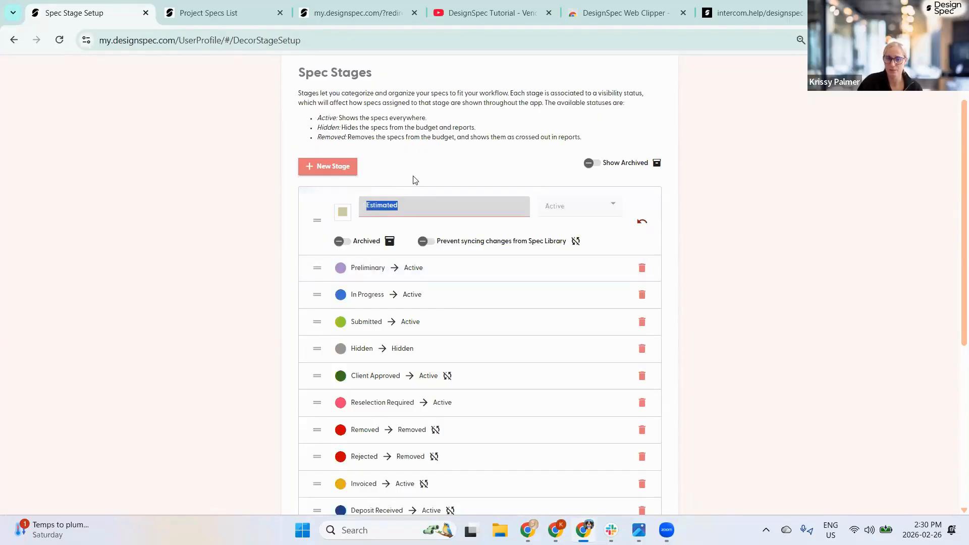
- Create a new Active stage named Reselect and drag it directly below Reselection Required
{"action": "left_click", "coordinate": [335, 168]}
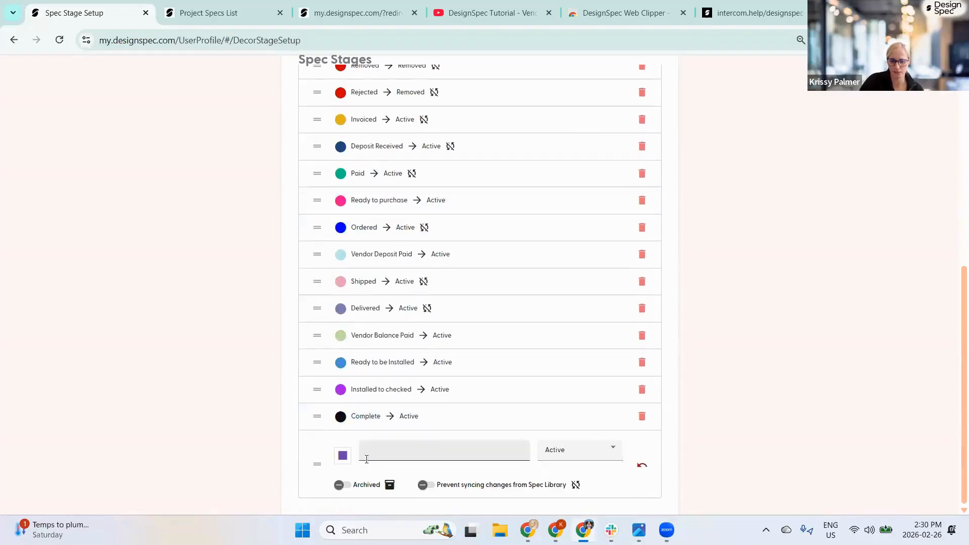
{"action": "left_click", "coordinate": [377, 452]}
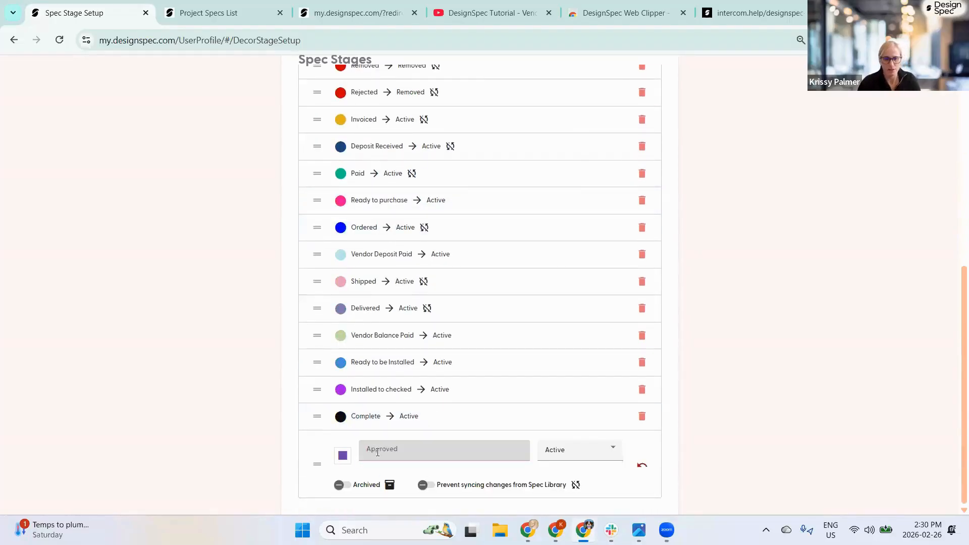
{"action": "type", "text": "N"}
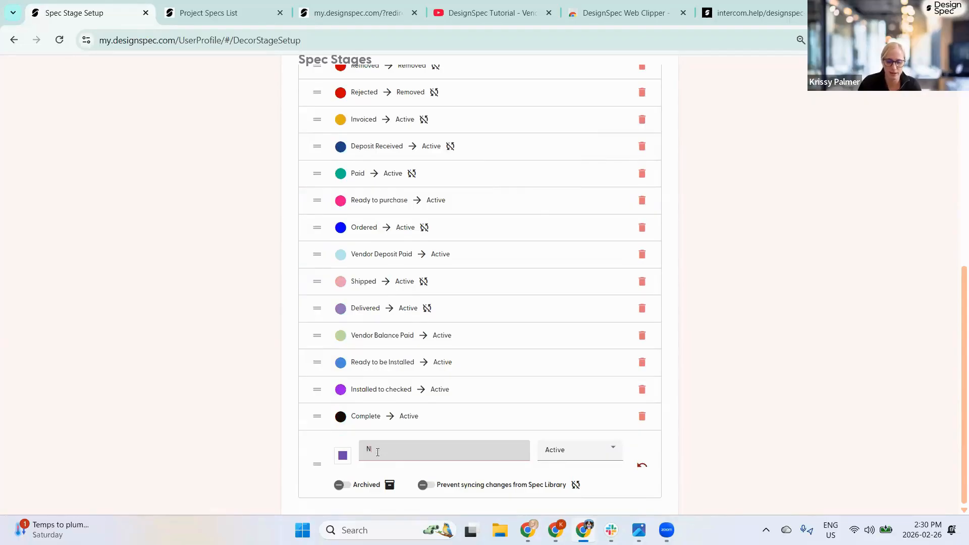
{"action": "type", "text": "Es"}
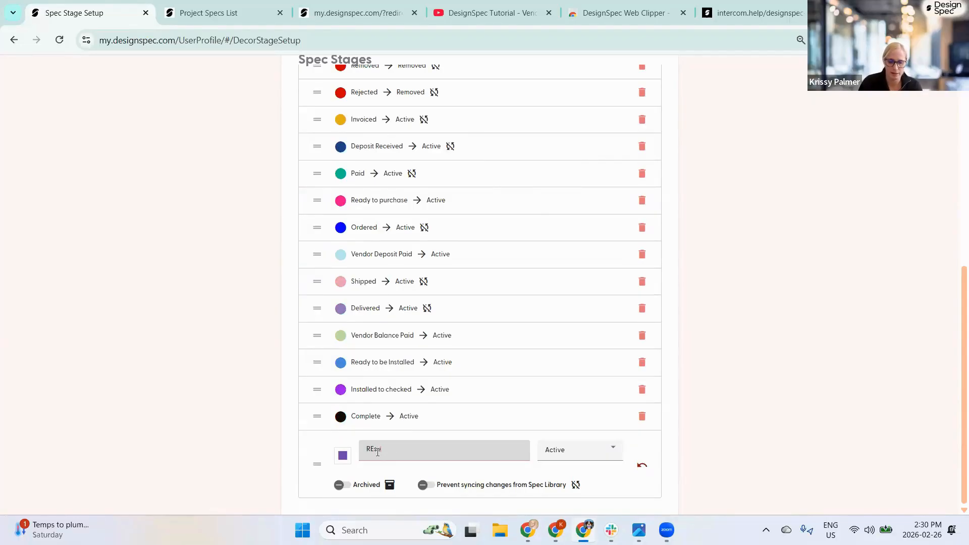
{"action": "type", "text": "ale"}
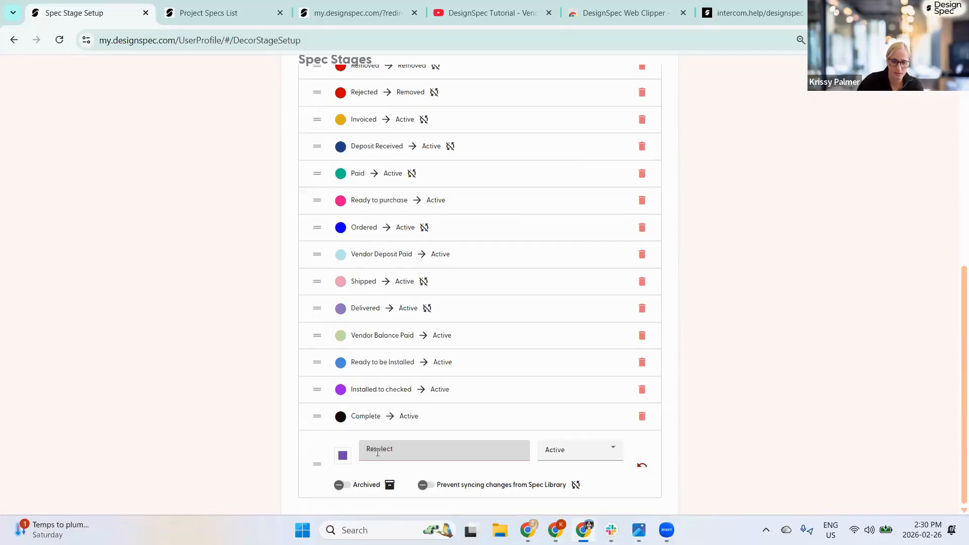
{"action": "left_click", "coordinate": [285, 426]}
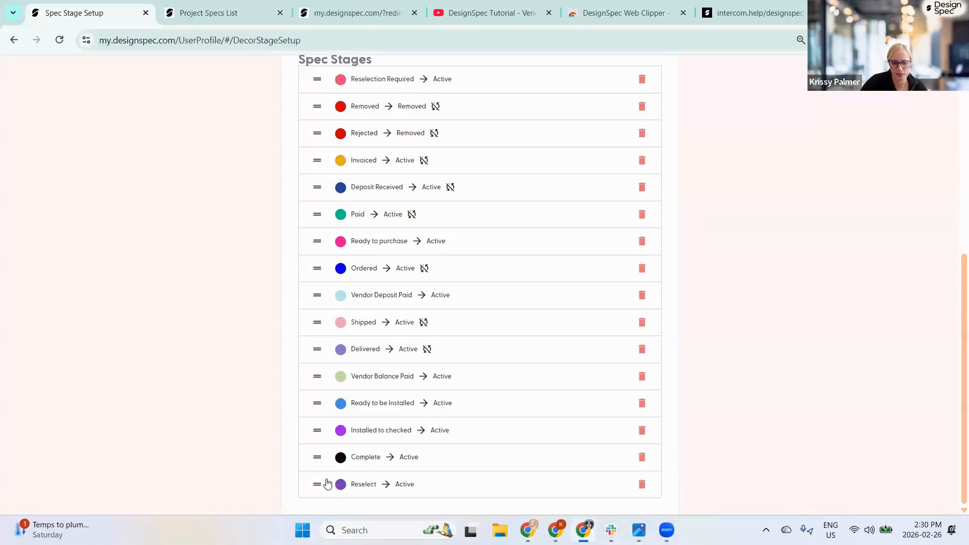
{"action": "left_click_drag", "start_coordinate": [321, 483], "coordinate": [336, 101]}
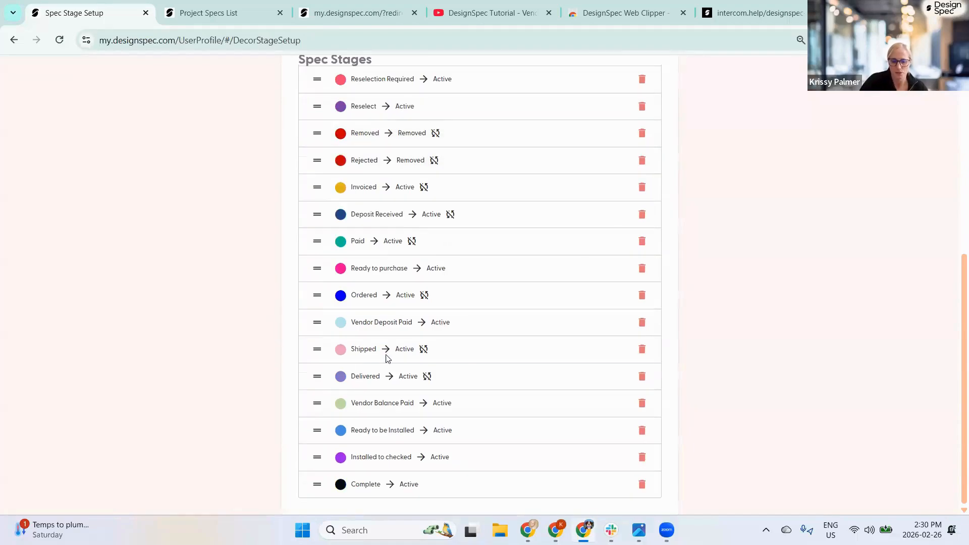
{"action": "scroll", "coordinate": [377, 233], "scroll_direction": "up", "scroll_amount": 1}
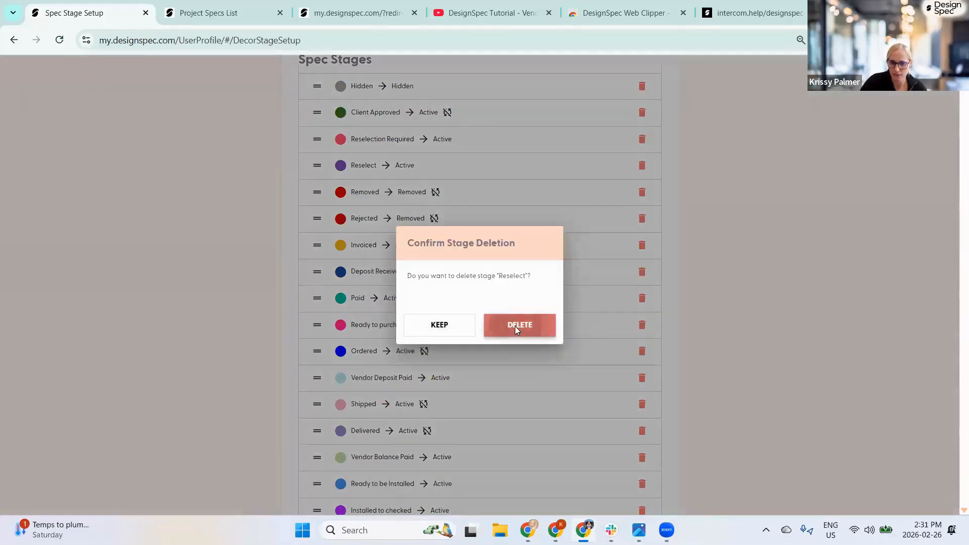
- Delete the Reselect stage, then switch on Archived for the Estimated stage
{"action": "left_click", "coordinate": [516, 328]}
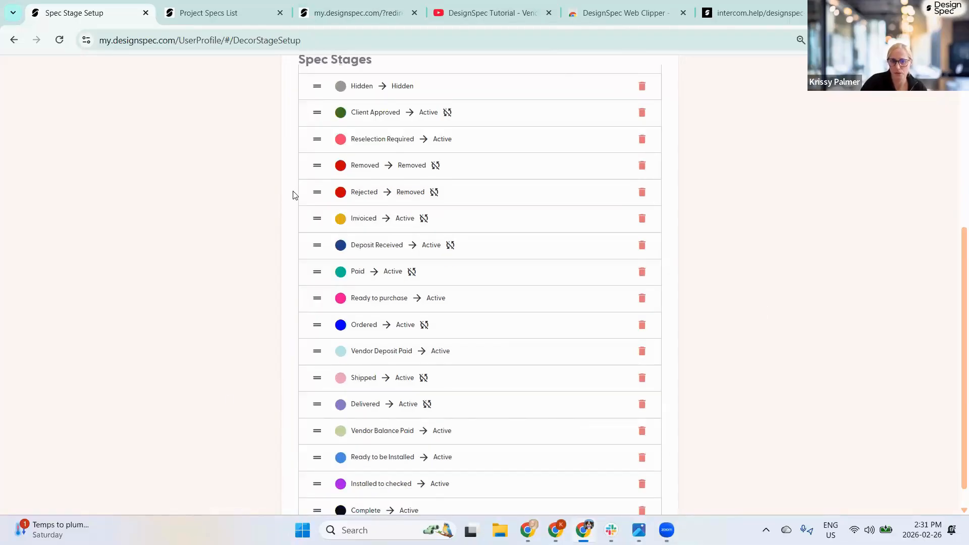
{"action": "scroll", "coordinate": [294, 196], "scroll_direction": "up", "scroll_amount": 4}
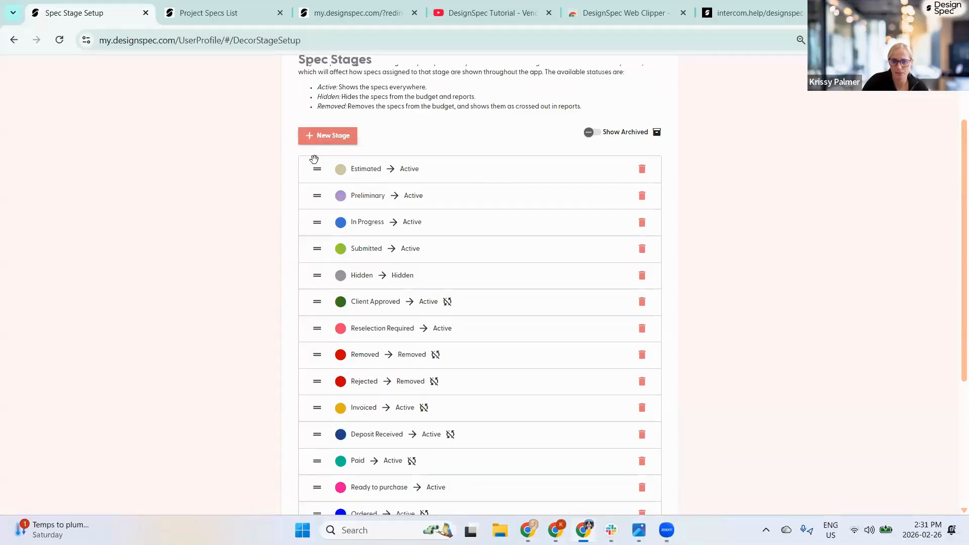
{"action": "left_click", "coordinate": [472, 168]}
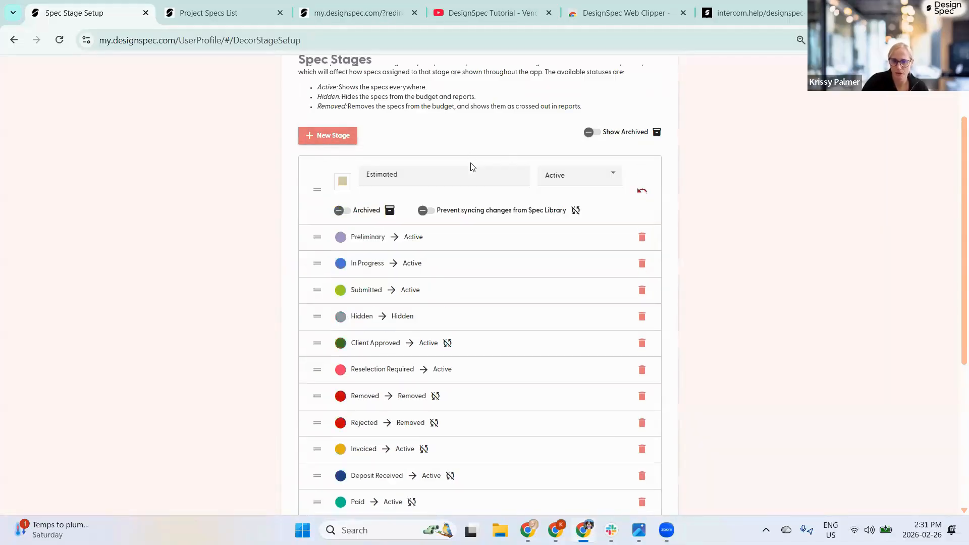
{"action": "left_click", "coordinate": [342, 210]}
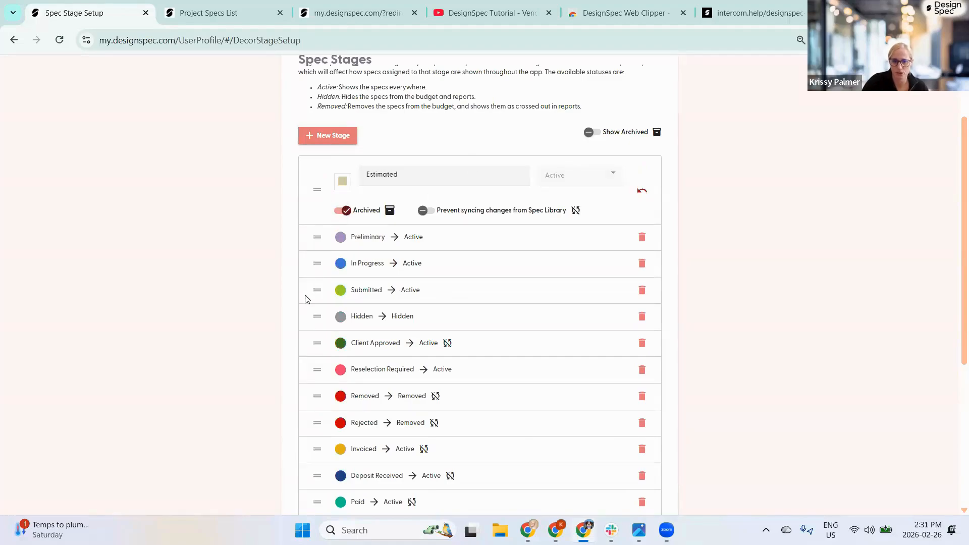
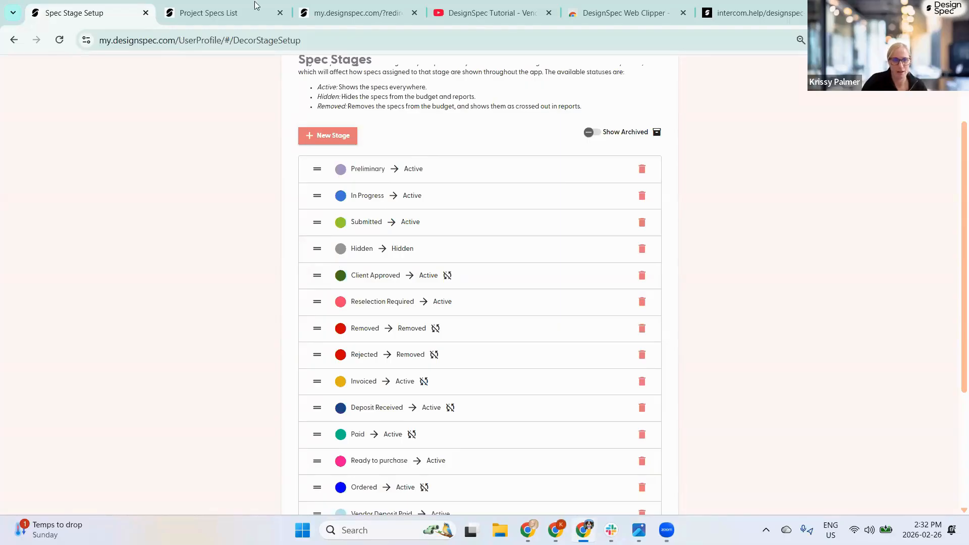
- In the project's Specs list, clear the Area Rug filter so every spec is listed
{"action": "left_click", "coordinate": [229, 14]}
{"action": "left_click", "coordinate": [31, 91]}
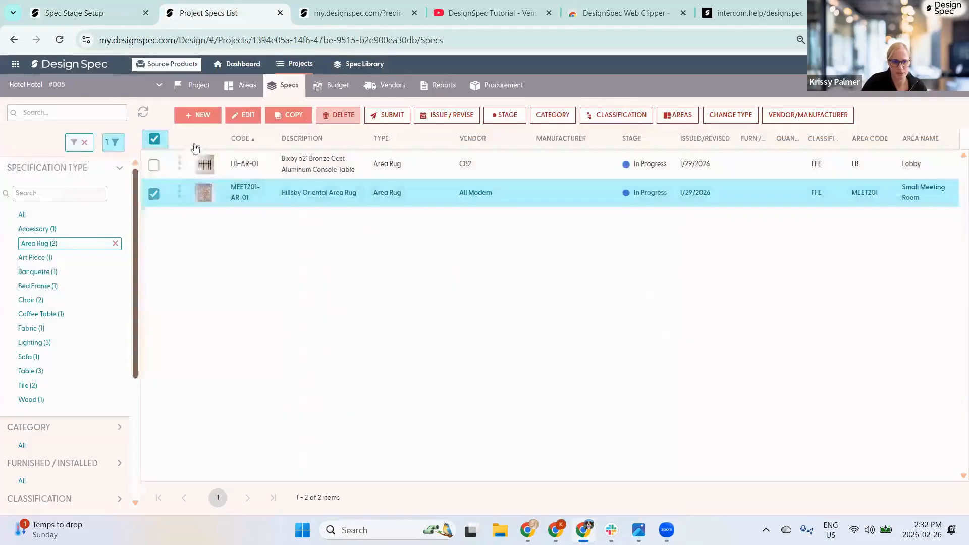
{"action": "left_click", "coordinate": [116, 243]}
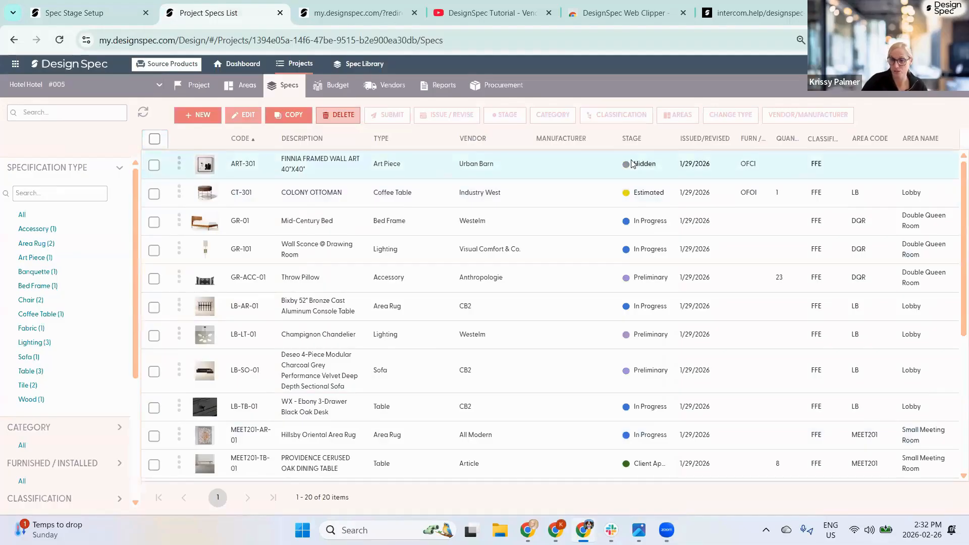
- Move the COLONY OTTOMAN and Mid-Century Bed specs to the Client Approved stage
{"action": "left_click", "coordinate": [154, 194]}
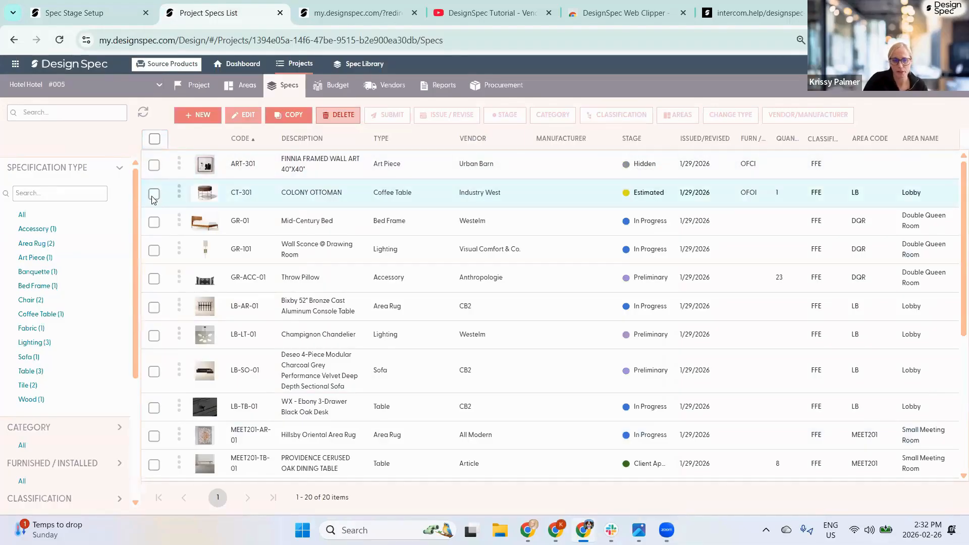
{"action": "left_click", "coordinate": [155, 221]}
{"action": "left_click", "coordinate": [529, 115]}
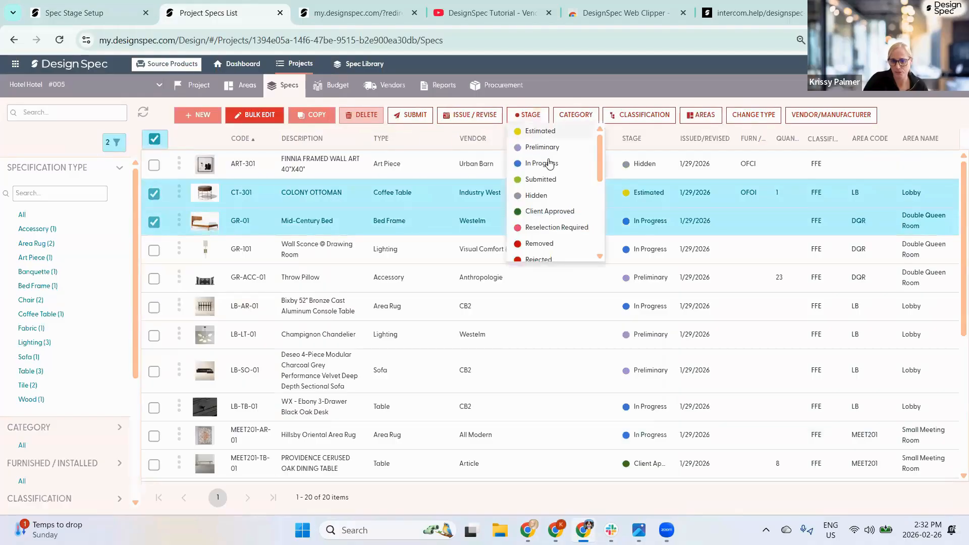
{"action": "left_click", "coordinate": [540, 212]}
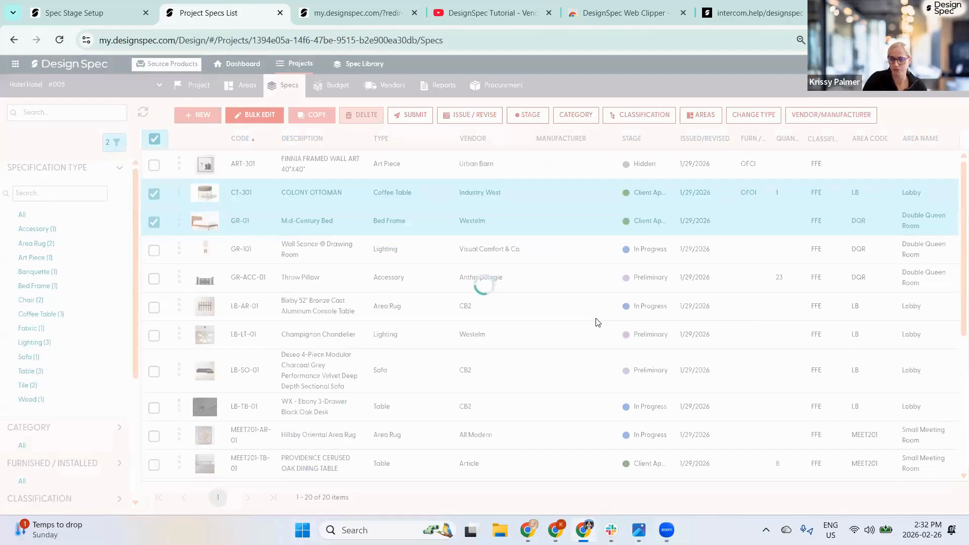
{"action": "left_click", "coordinate": [322, 14]}
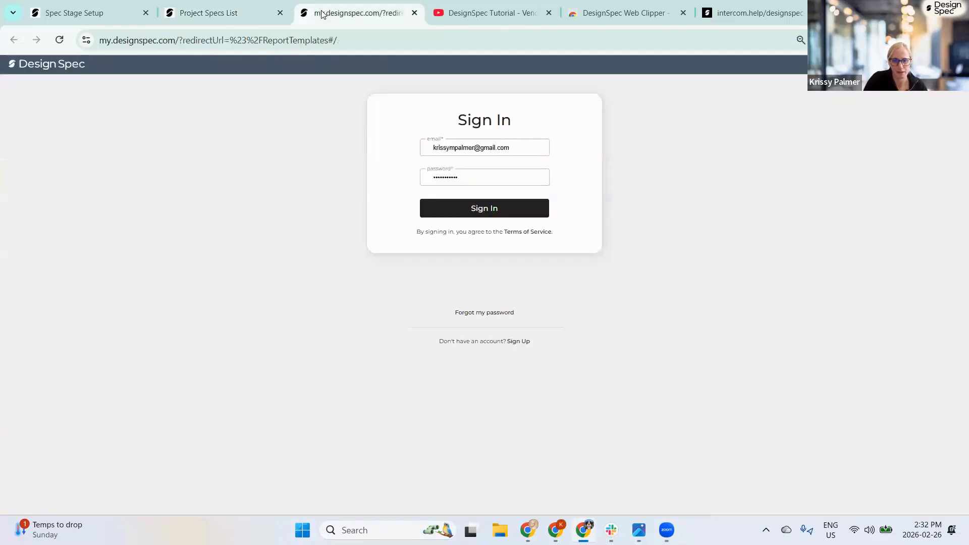
{"action": "left_click", "coordinate": [80, 13]}
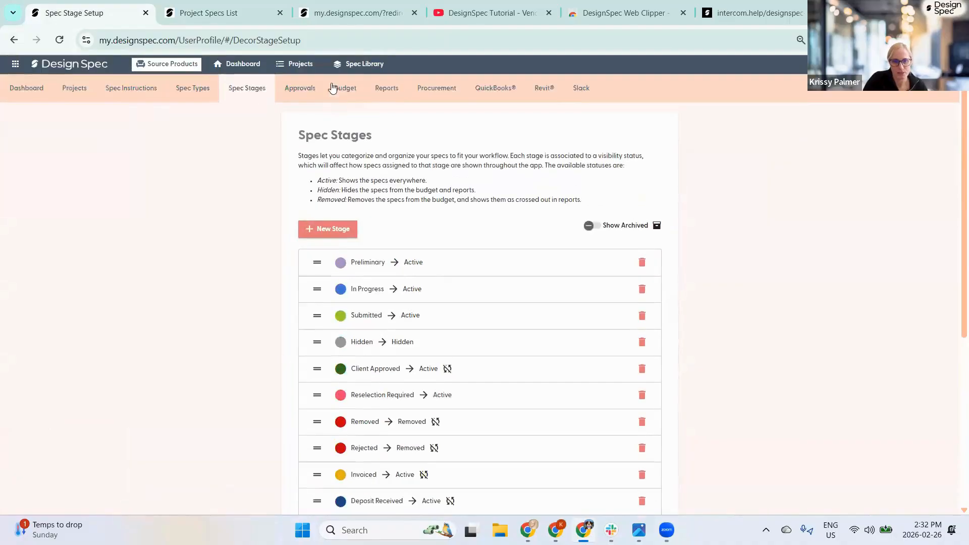
- Save a new designer approval entry with client stages Submitted, Client Approved and Rejected
{"action": "left_click", "coordinate": [301, 93]}
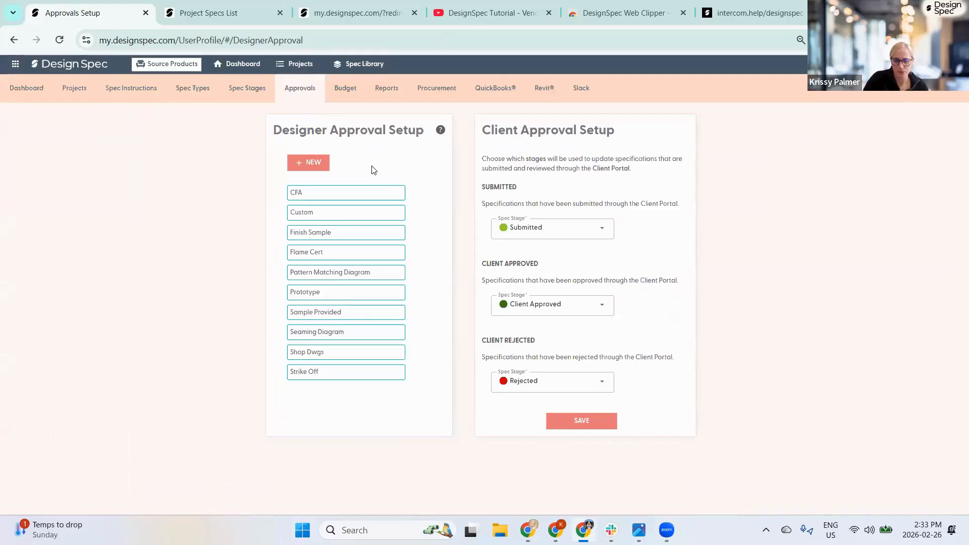
{"action": "left_click", "coordinate": [309, 162]}
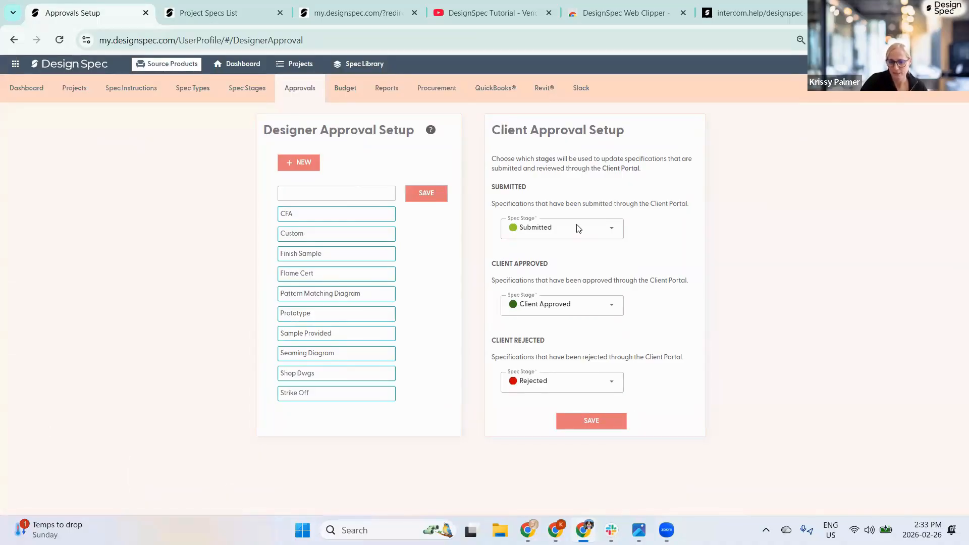
{"action": "left_click", "coordinate": [241, 85]}
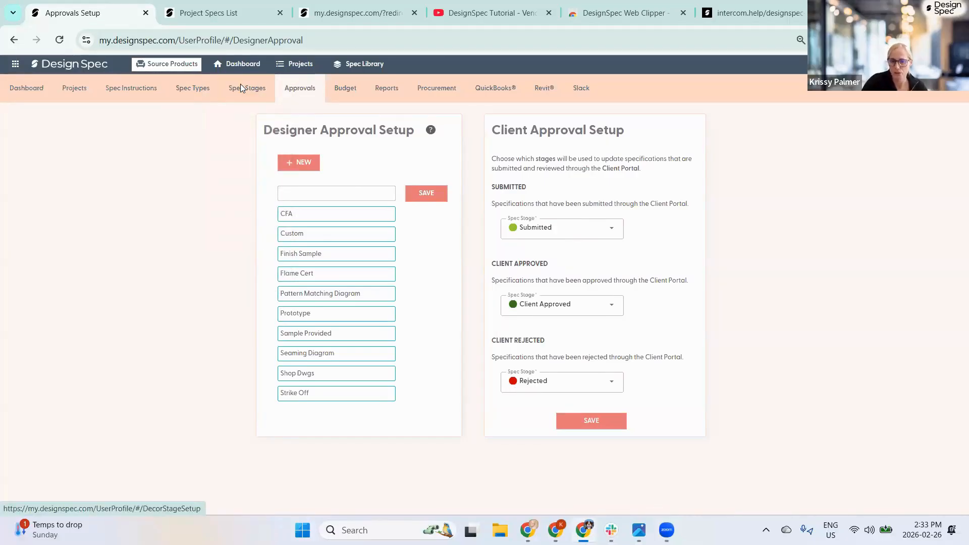
{"action": "left_click", "coordinate": [577, 219]}
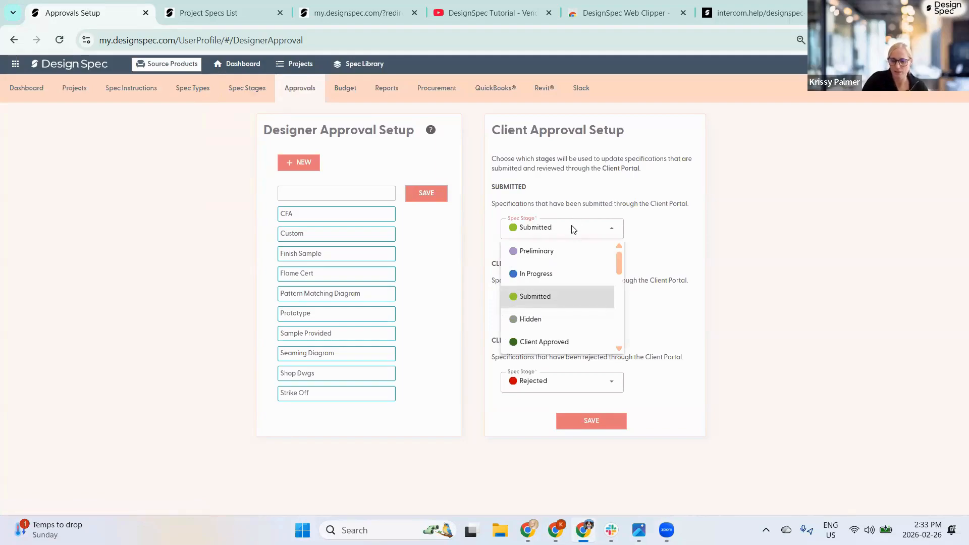
{"action": "left_click", "coordinate": [646, 226]}
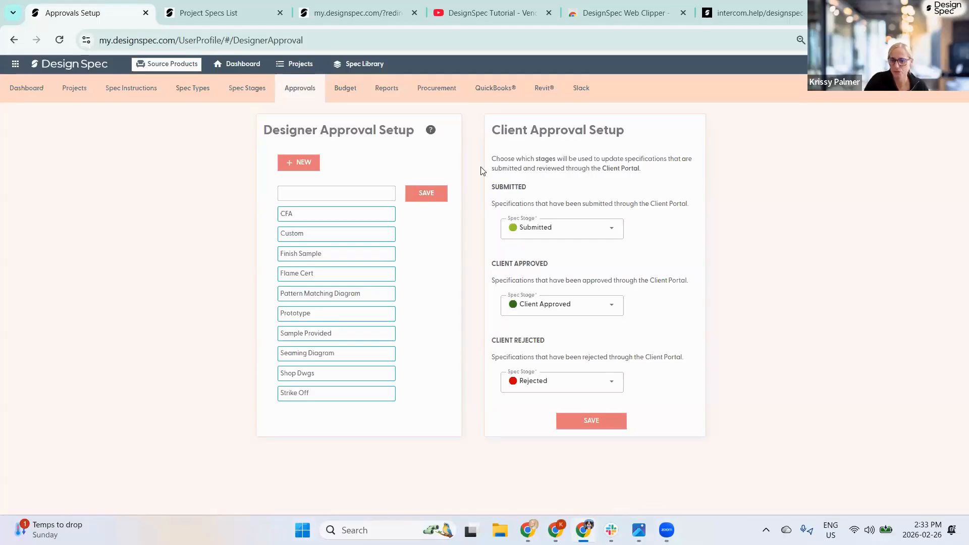
{"action": "left_click", "coordinate": [557, 231]}
{"action": "left_click", "coordinate": [651, 237]}
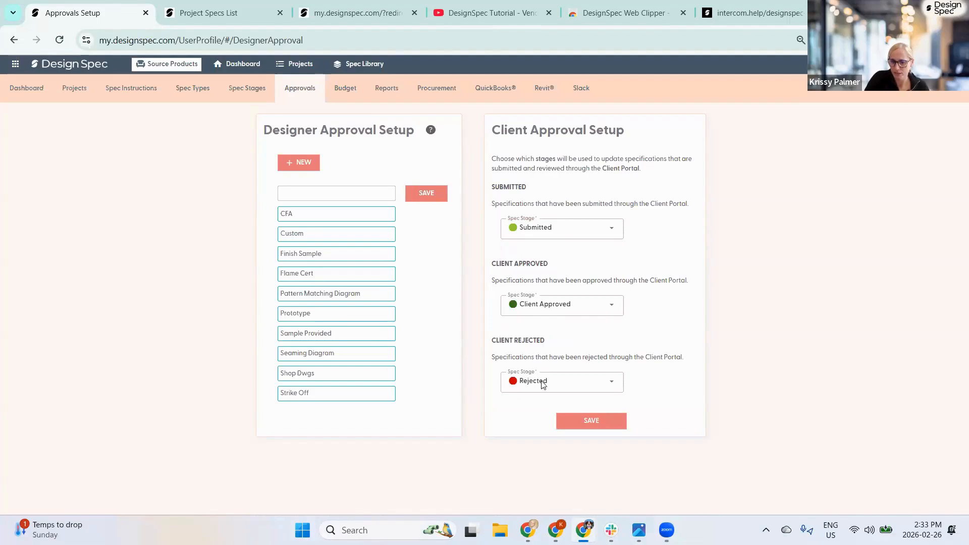
{"action": "left_click", "coordinate": [591, 427]}
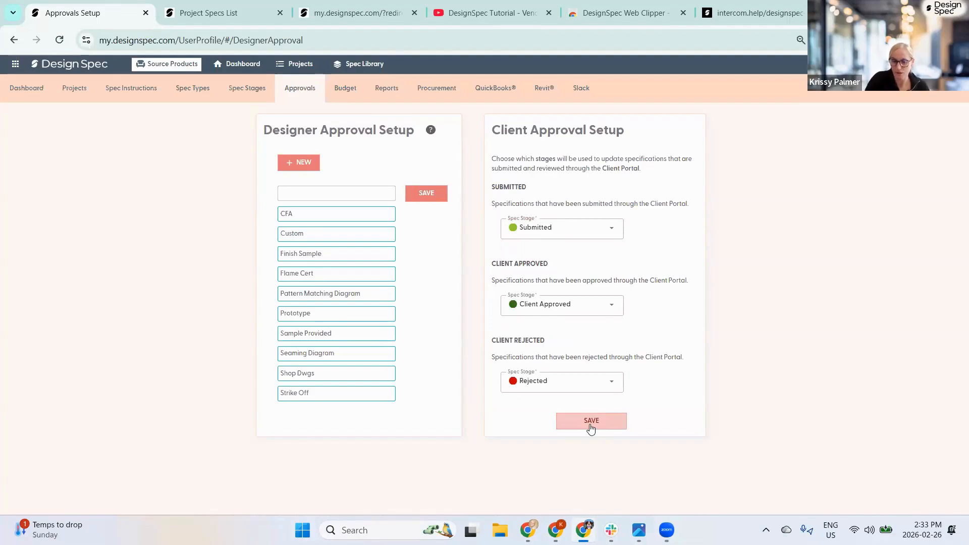
{"action": "left_click", "coordinate": [338, 91]}
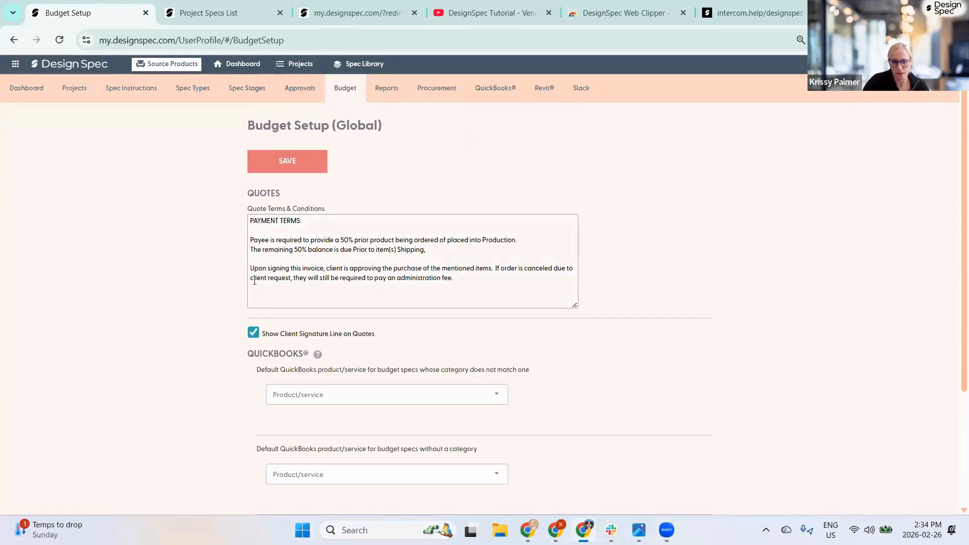
- Review the quote terms and the QuickBooks product for unmatched categories, leaving both unchanged
{"action": "left_click_drag", "start_coordinate": [251, 279], "coordinate": [254, 220]}
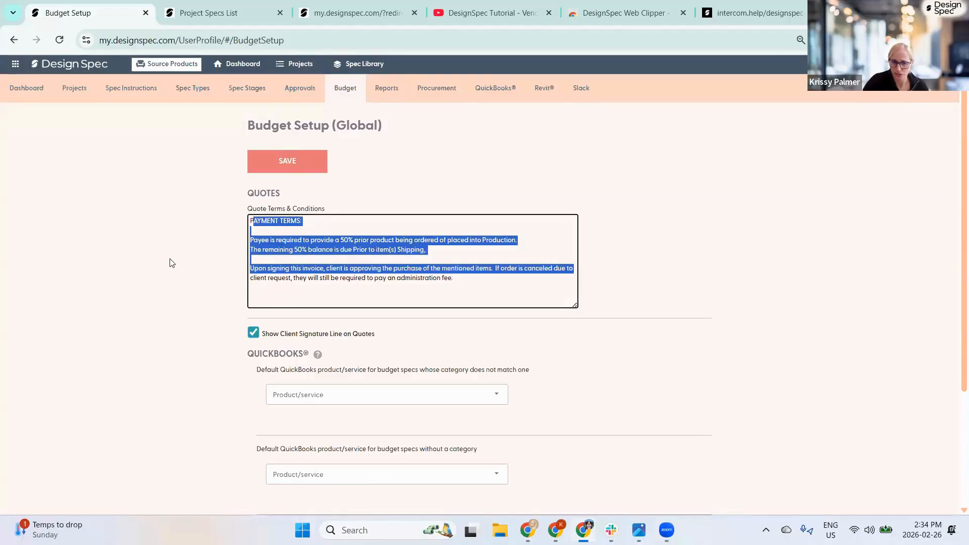
{"action": "left_click", "coordinate": [169, 262]}
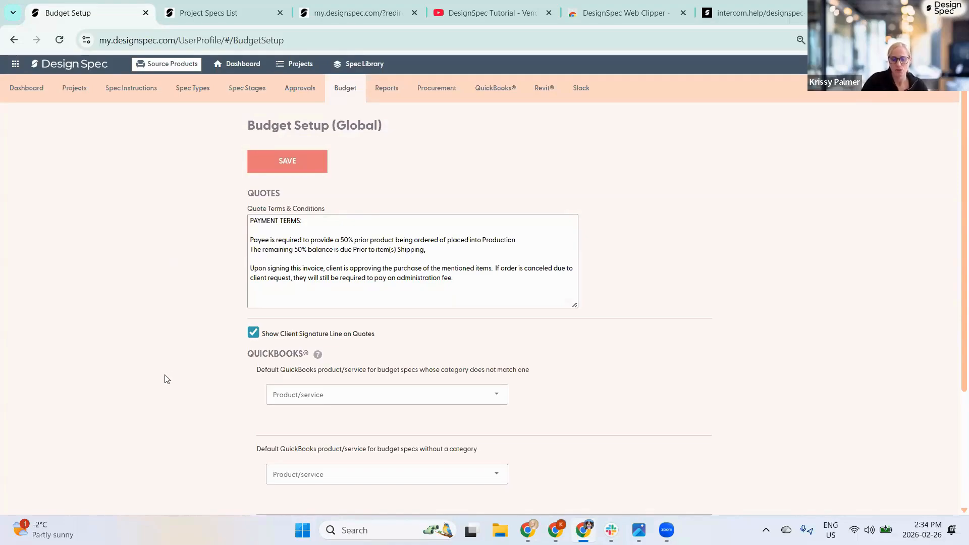
{"action": "scroll", "coordinate": [156, 336], "scroll_direction": "down", "scroll_amount": 3}
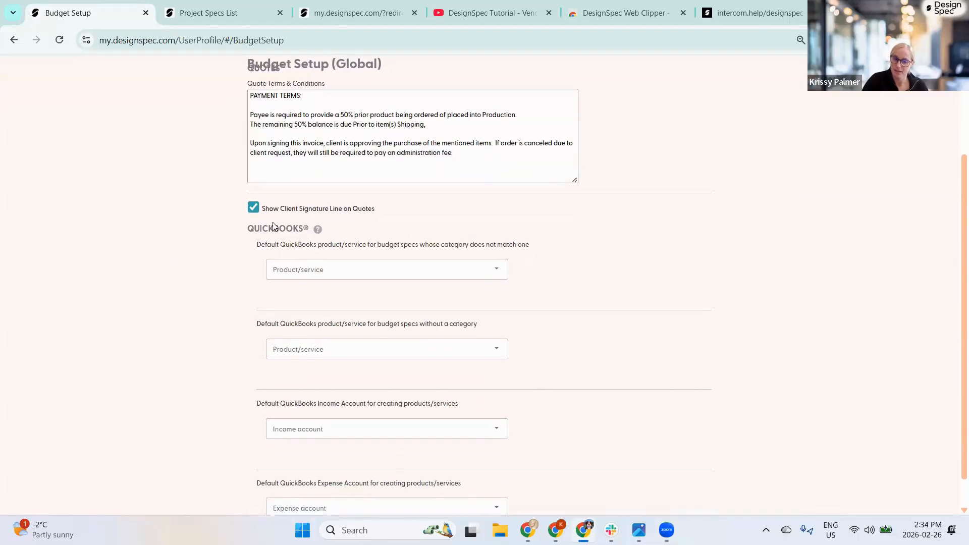
{"action": "left_click", "coordinate": [307, 270]}
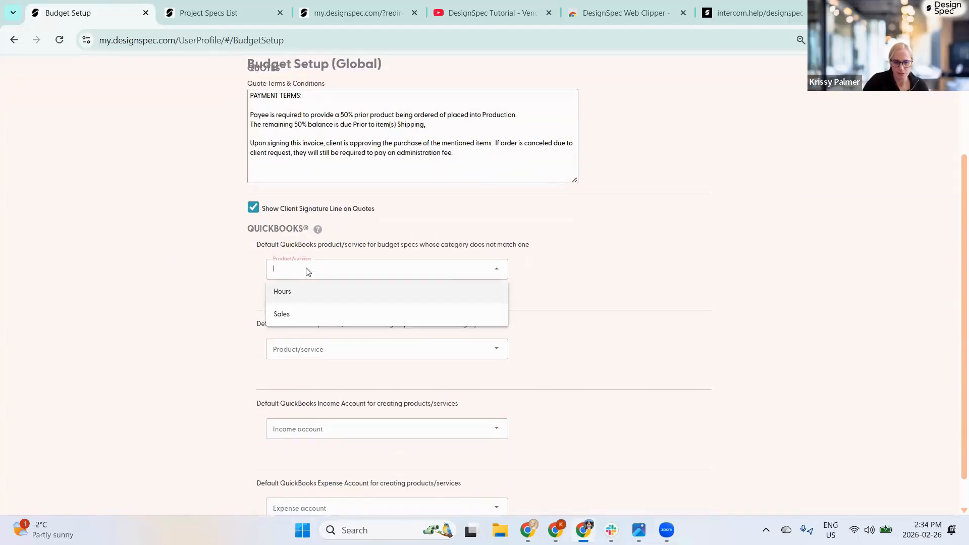
{"action": "left_click", "coordinate": [241, 275]}
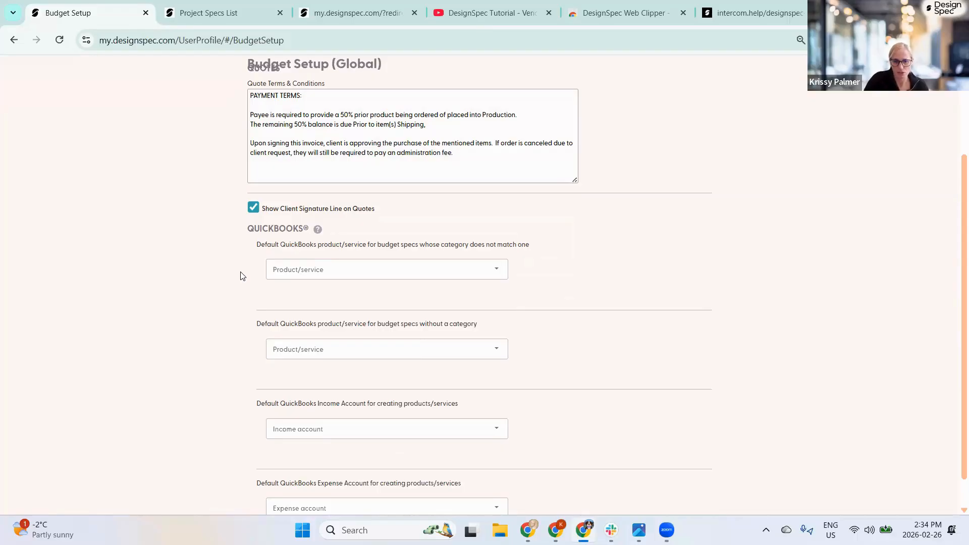
- Check the QuickBooks product for uncategorised specs and the income and expense accounts without changing them
{"action": "scroll", "coordinate": [278, 265], "scroll_direction": "up", "scroll_amount": 3}
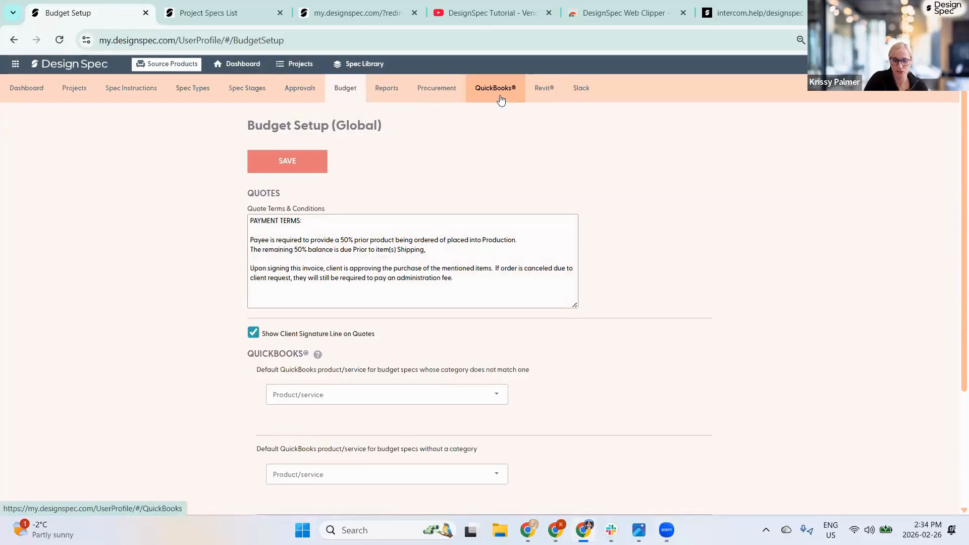
{"action": "scroll", "coordinate": [346, 347], "scroll_direction": "down", "scroll_amount": 3}
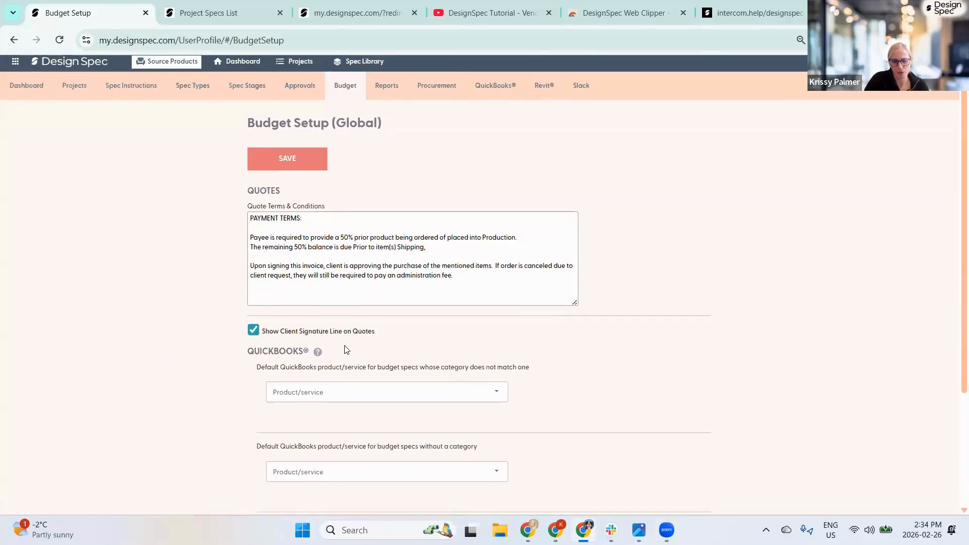
{"action": "left_click", "coordinate": [325, 355]}
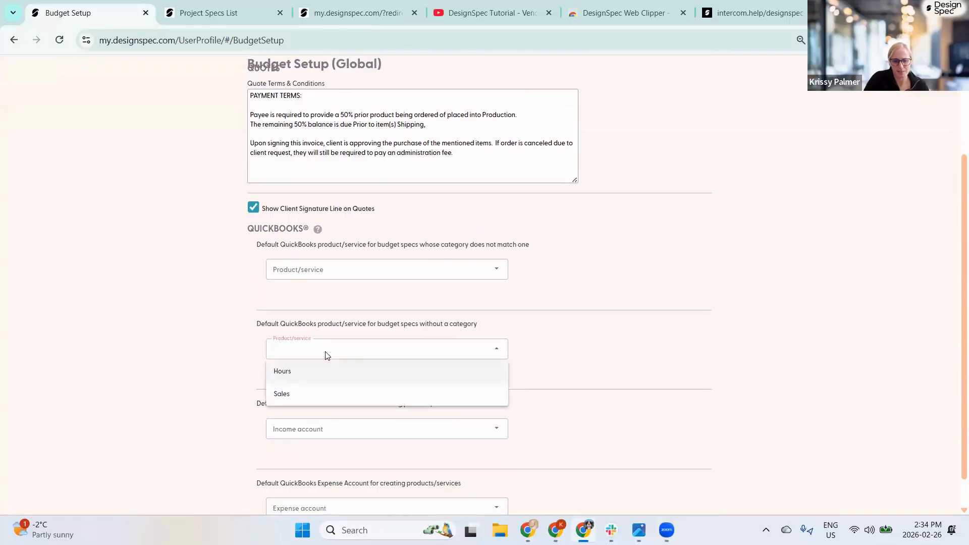
{"action": "left_click", "coordinate": [210, 364]}
{"action": "left_click", "coordinate": [375, 435]}
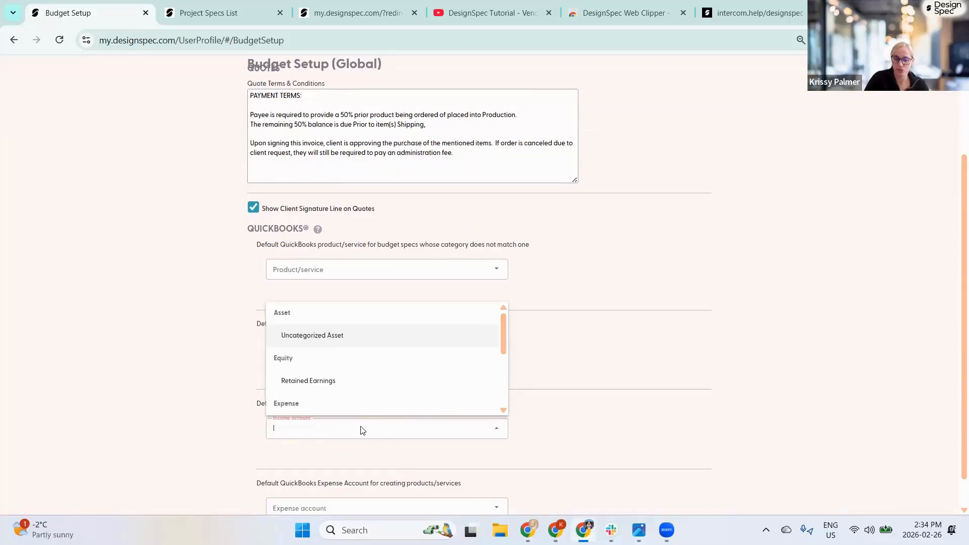
{"action": "scroll", "coordinate": [204, 457], "scroll_direction": "down", "scroll_amount": 1}
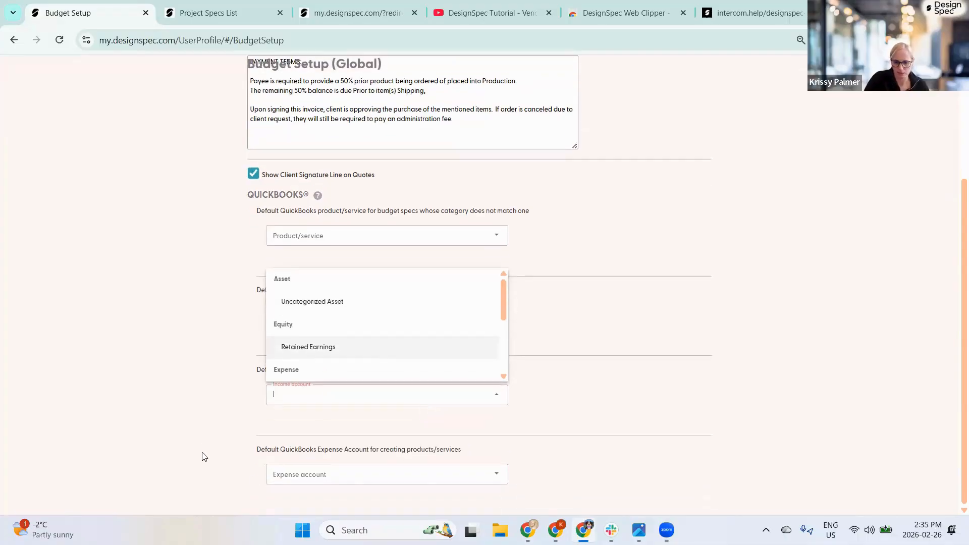
{"action": "left_click", "coordinate": [328, 474]}
{"action": "left_click", "coordinate": [553, 469]}
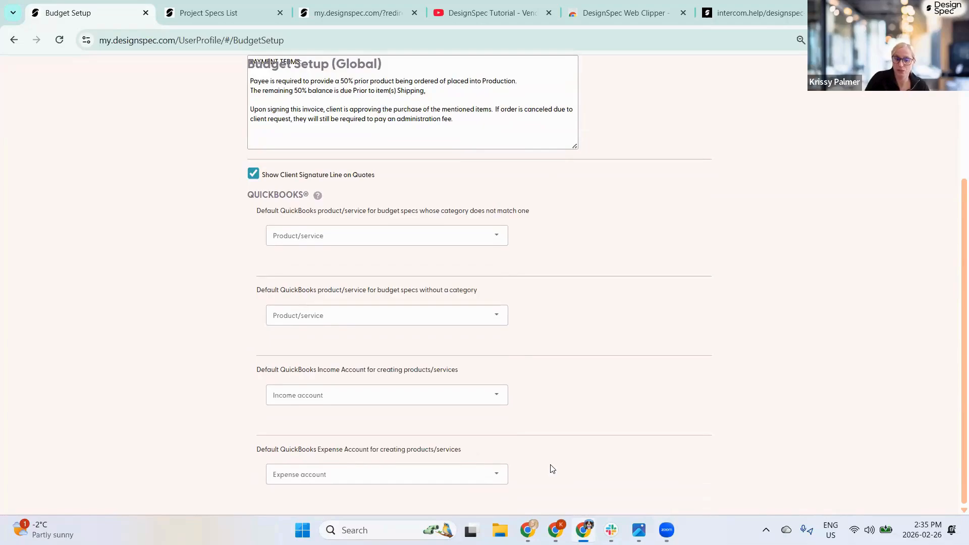
{"action": "scroll", "coordinate": [580, 296], "scroll_direction": "up", "scroll_amount": 3}
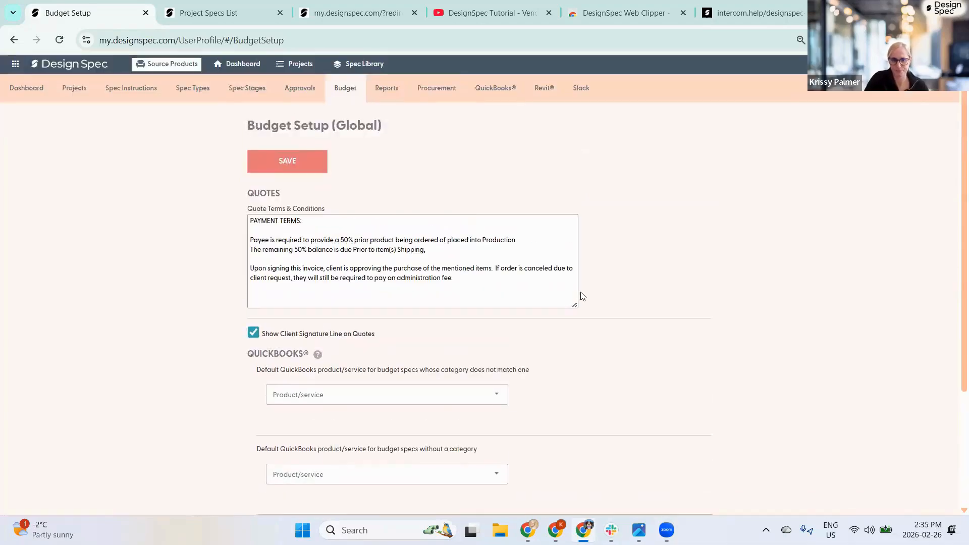
{"action": "left_click", "coordinate": [389, 89]}
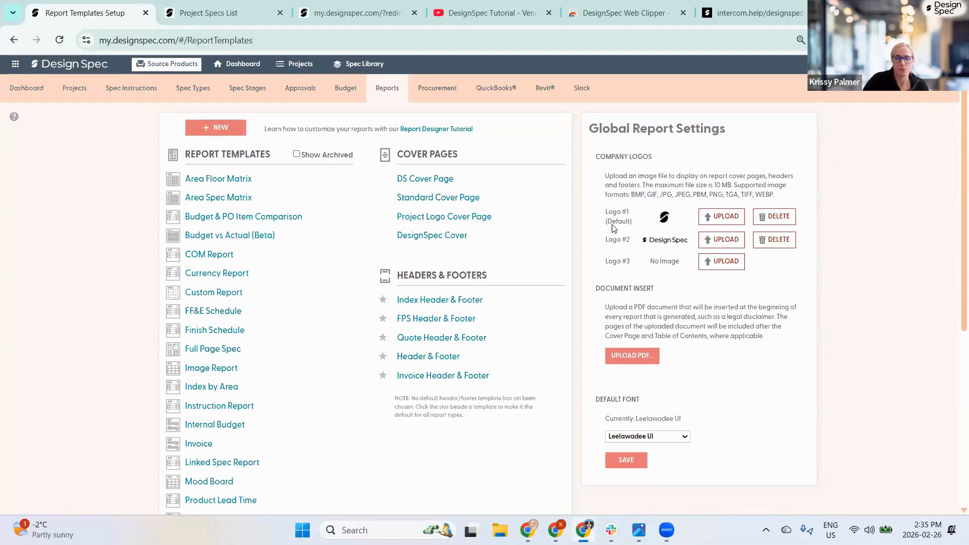
- Open the DS Cover Page template from the Cover Pages list
{"action": "left_click", "coordinate": [419, 179]}
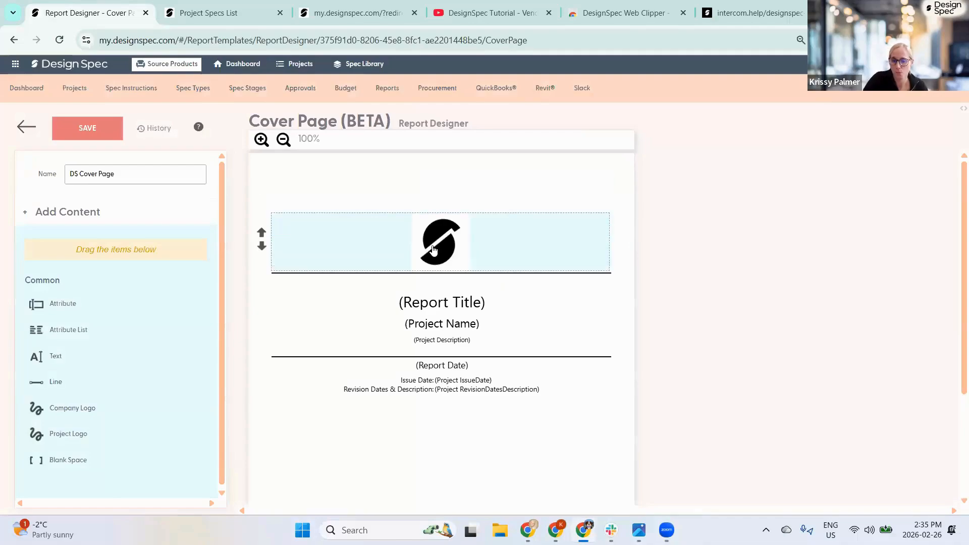
- Add a Company Logo row near the cover's bottom, set to the Logo #2 wordmark and centred
{"action": "scroll", "coordinate": [432, 262], "scroll_direction": "down", "scroll_amount": 3}
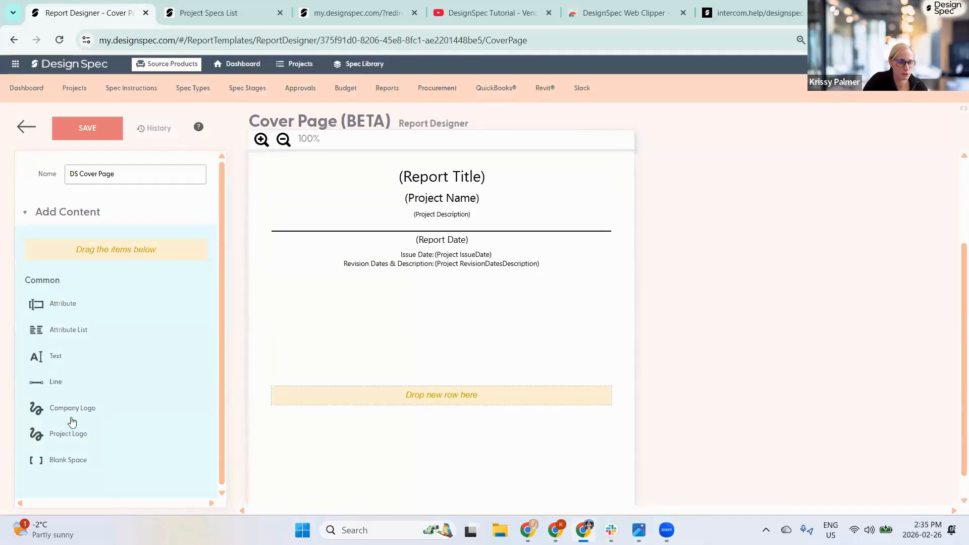
{"action": "left_click_drag", "start_coordinate": [70, 410], "coordinate": [457, 396]}
{"action": "left_click", "coordinate": [417, 397]}
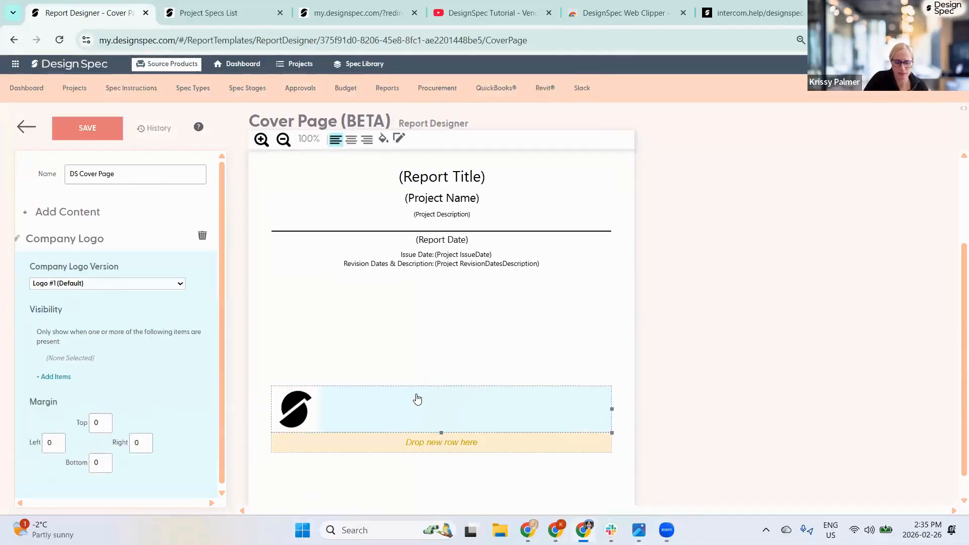
{"action": "left_click", "coordinate": [103, 283]}
{"action": "left_click", "coordinate": [102, 312]}
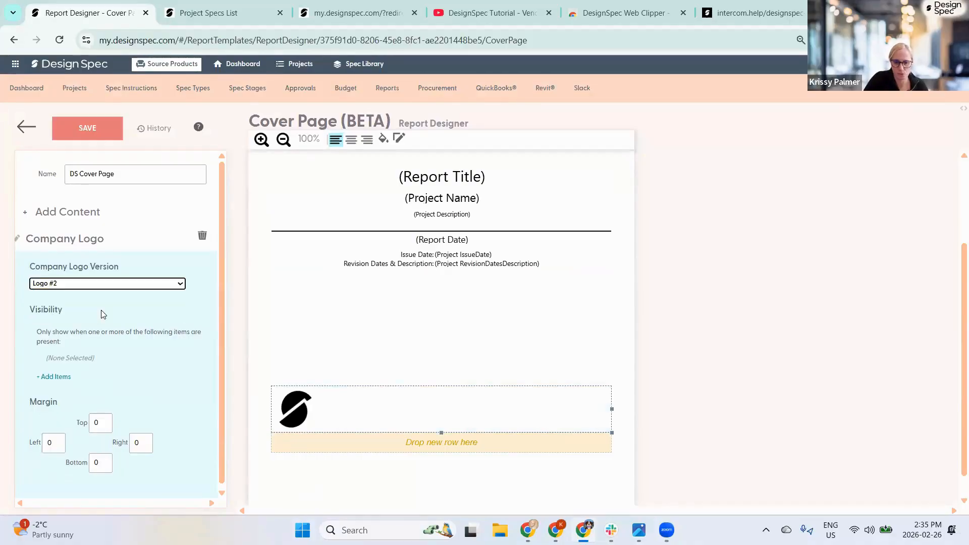
{"action": "left_click", "coordinate": [351, 140]}
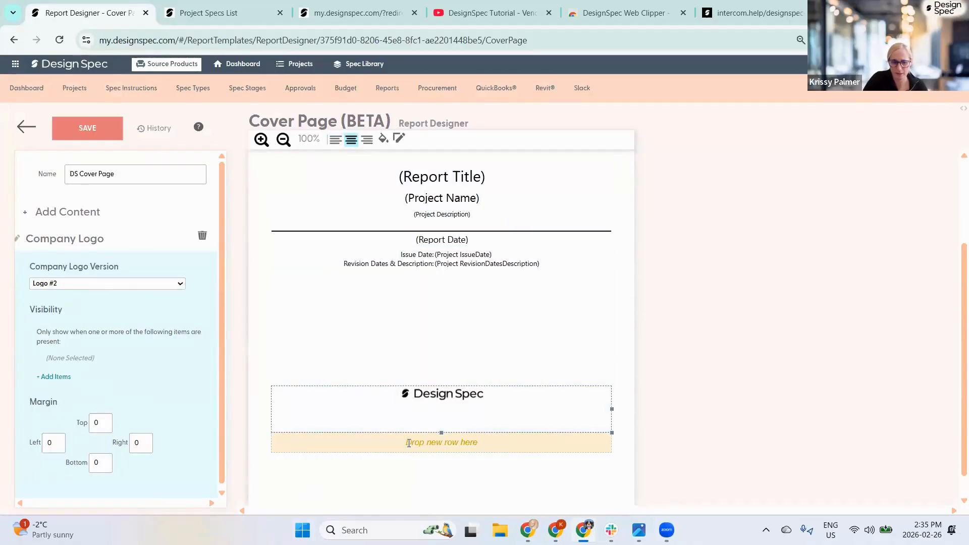
- Add a Project Logo row, delete the Blank Space row, make the logo row taller and centre it
{"action": "left_click", "coordinate": [65, 212]}
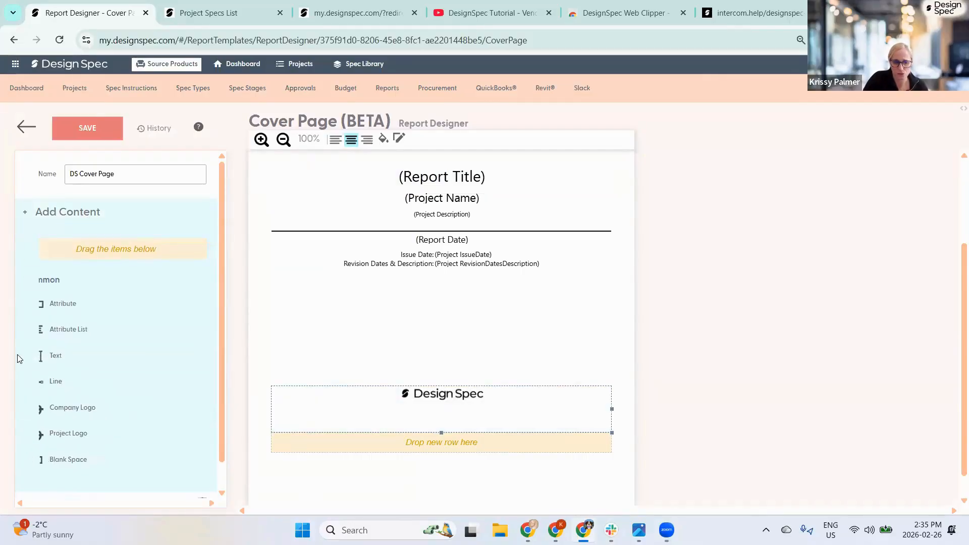
{"action": "left_click_drag", "start_coordinate": [67, 433], "coordinate": [439, 276]}
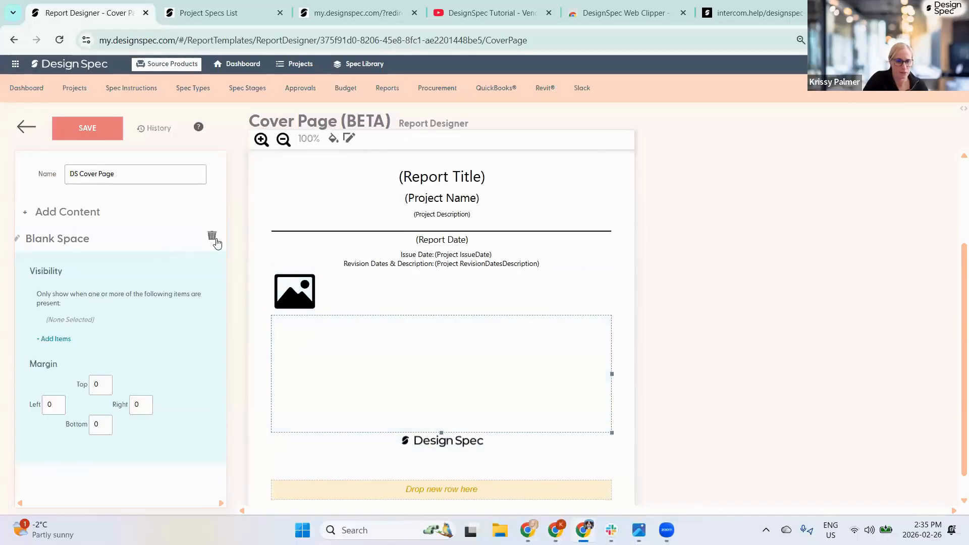
{"action": "left_click", "coordinate": [212, 236]}
{"action": "left_click", "coordinate": [337, 300]}
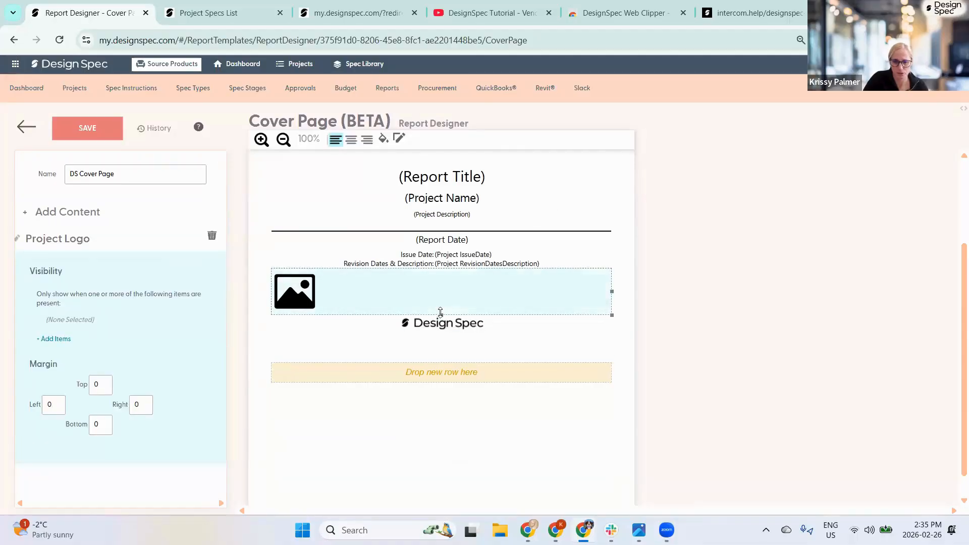
{"action": "left_click_drag", "start_coordinate": [442, 316], "coordinate": [450, 422]}
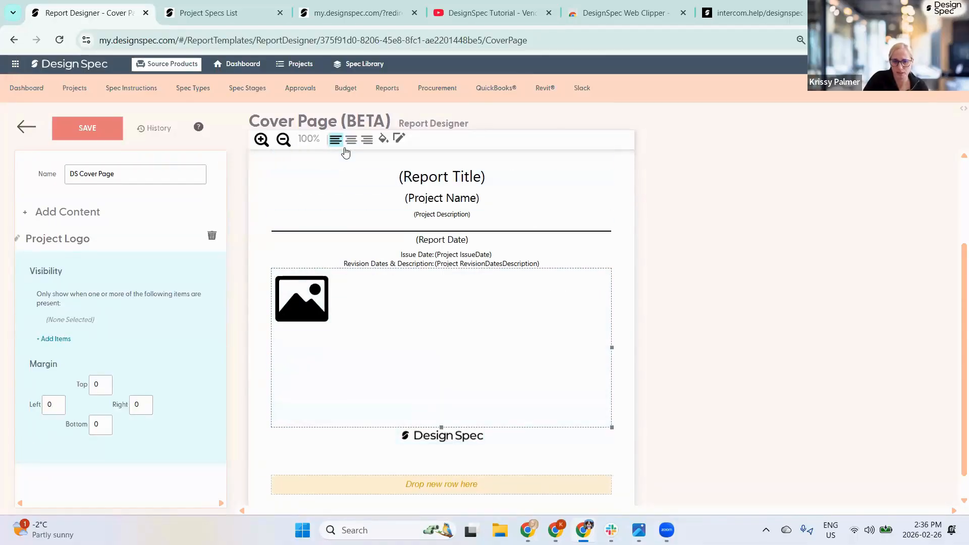
{"action": "left_click", "coordinate": [352, 139]}
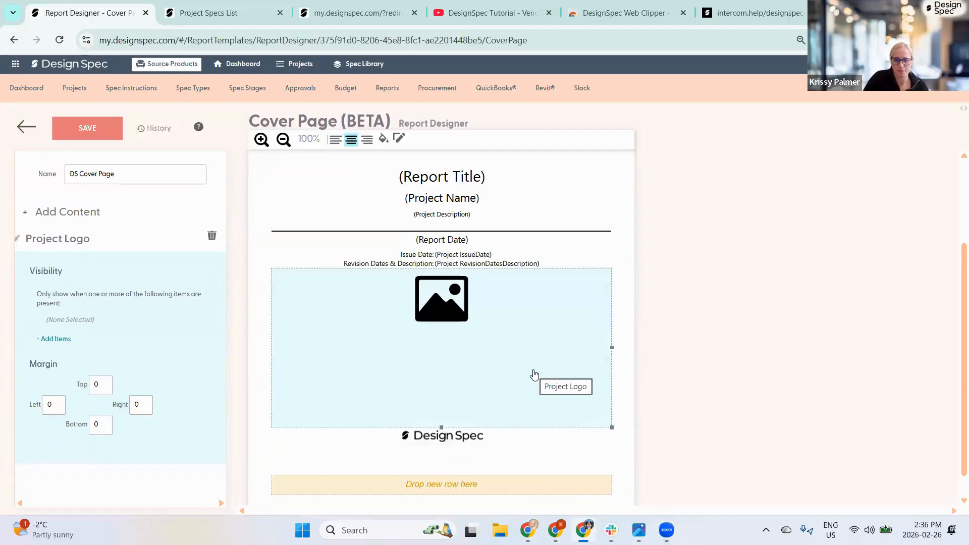
{"action": "left_click", "coordinate": [24, 127]}
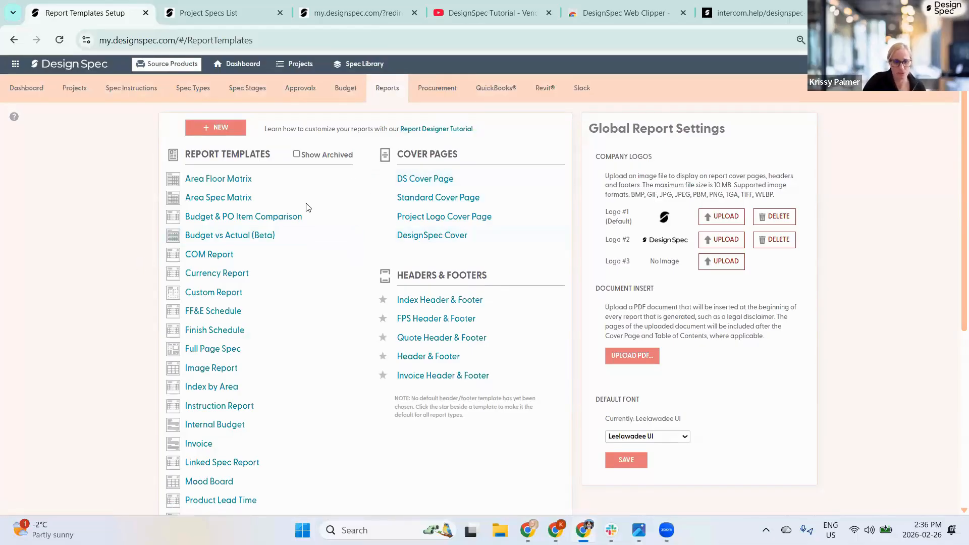
- Preview the new report types without creating one, then open the Custom Report template
{"action": "left_click", "coordinate": [221, 133]}
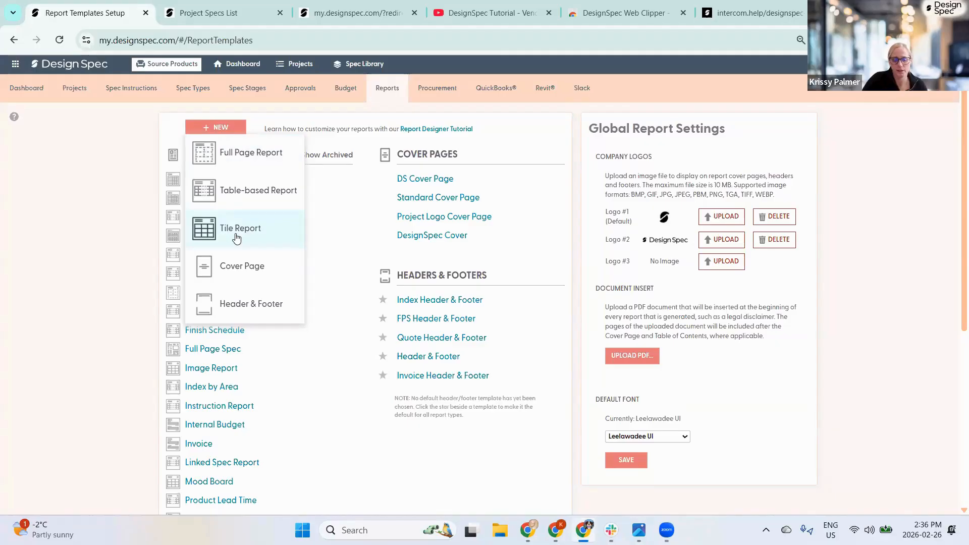
{"action": "left_click", "coordinate": [99, 343]}
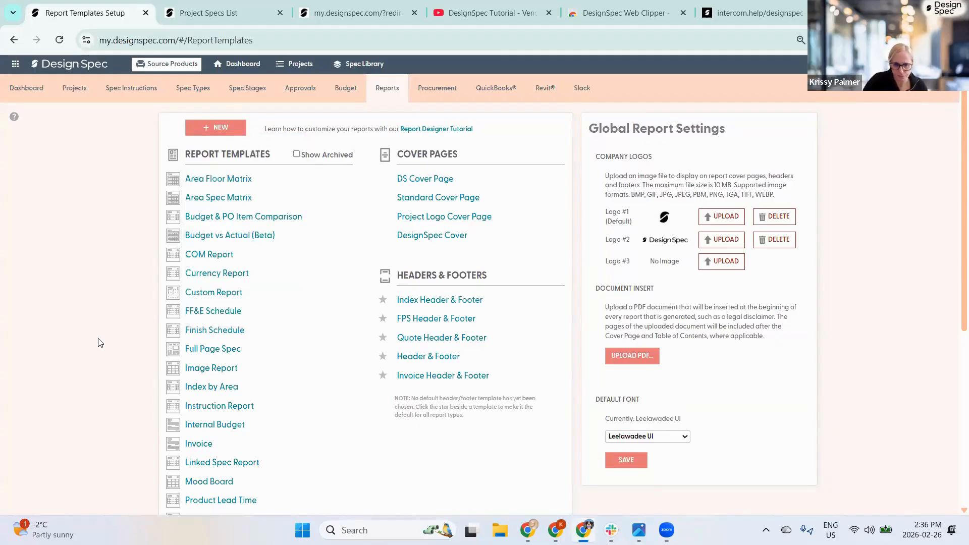
{"action": "left_click", "coordinate": [201, 294]}
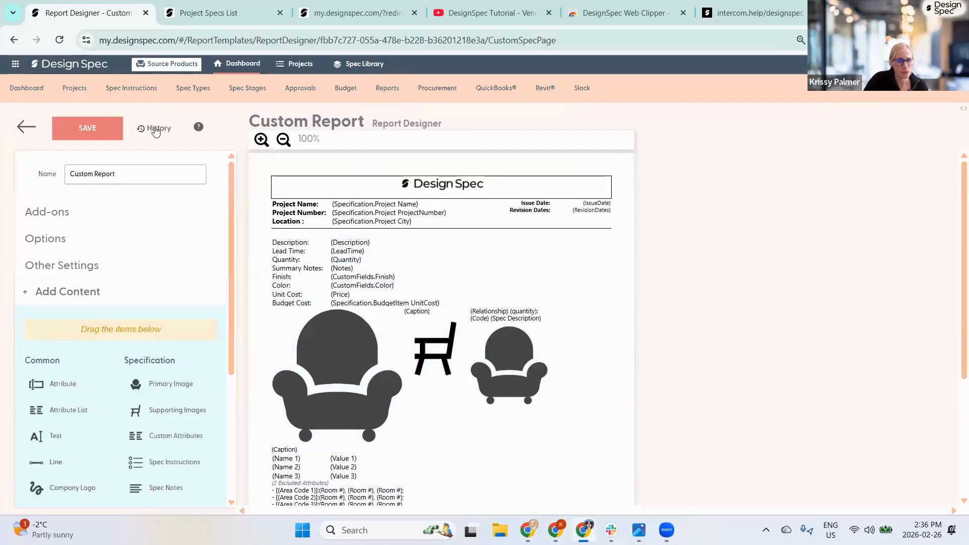
- View the Custom Report's version history, then open the Full Page Spec template
{"action": "left_click", "coordinate": [155, 130]}
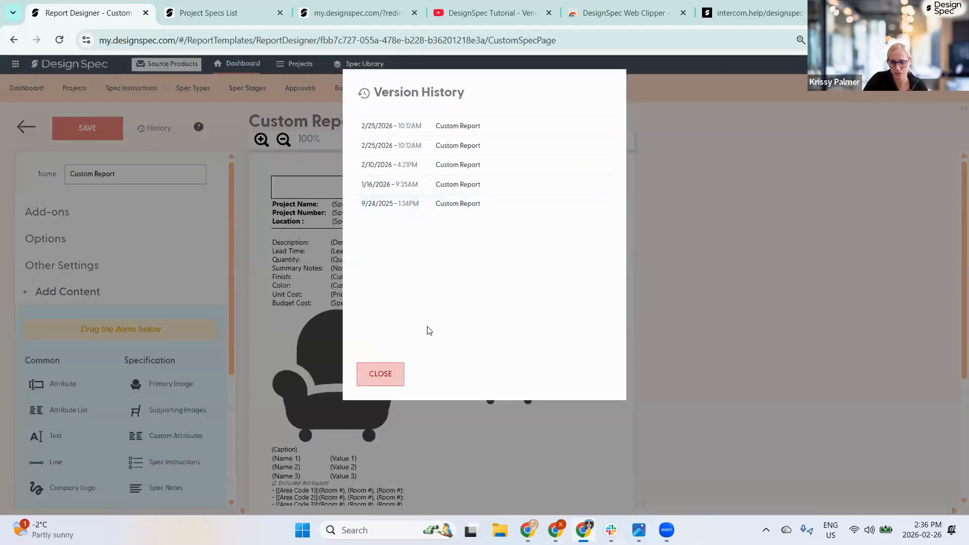
{"action": "left_click", "coordinate": [382, 374]}
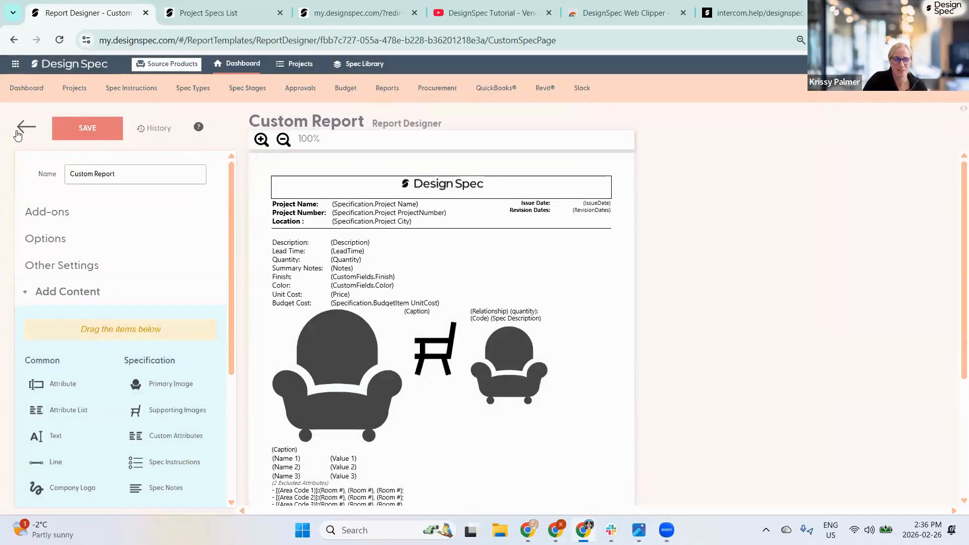
{"action": "left_click", "coordinate": [21, 129]}
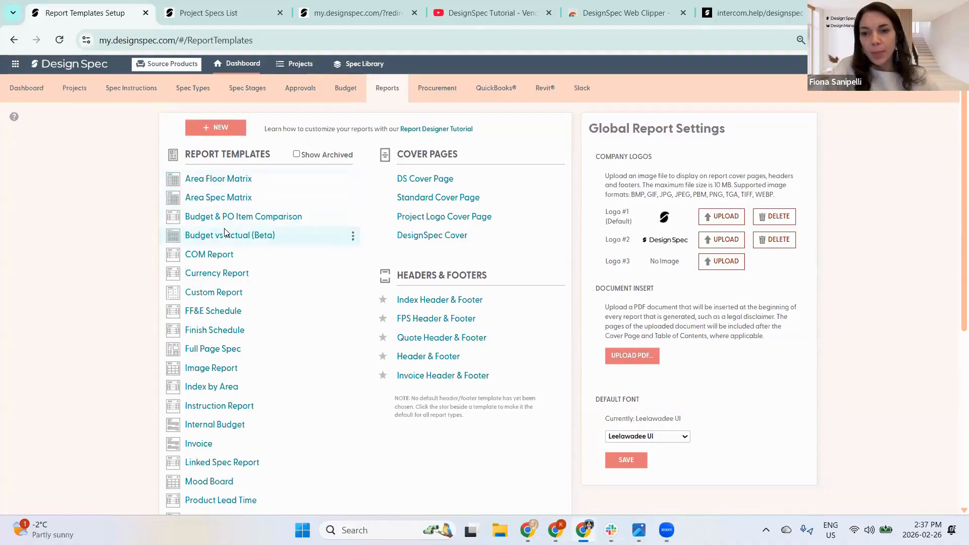
{"action": "left_click", "coordinate": [210, 351]}
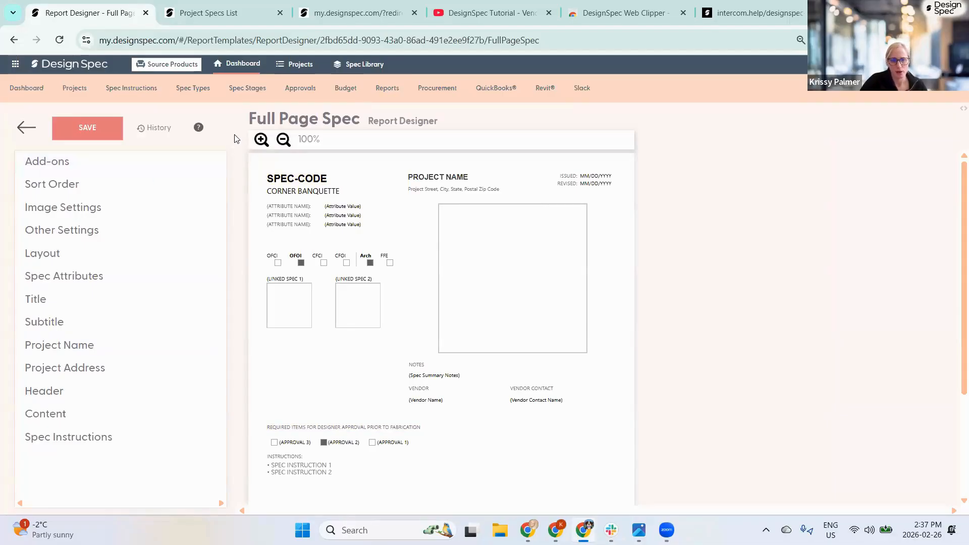
- Reopen Full Page Spec and review its header and footer template choices without changing them
{"action": "left_click", "coordinate": [381, 91]}
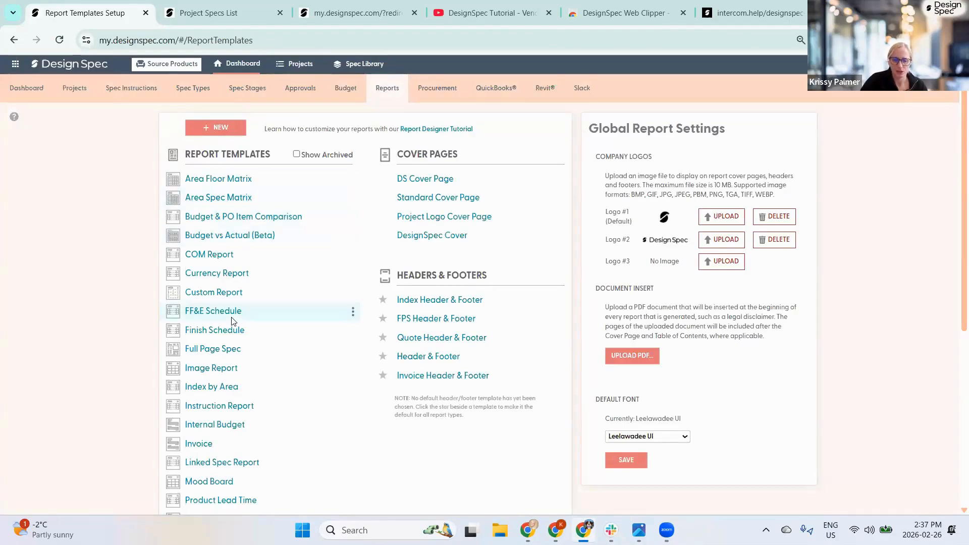
{"action": "left_click", "coordinate": [224, 352]}
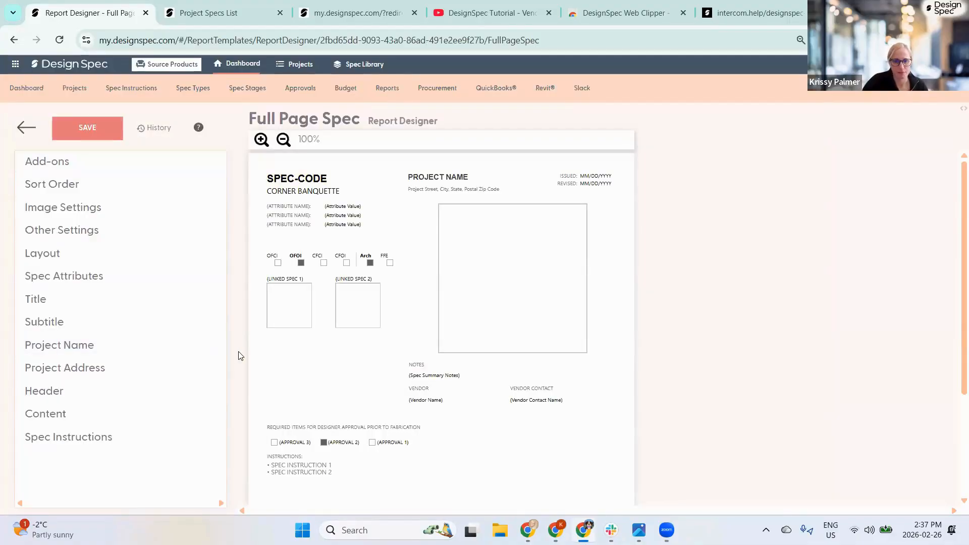
{"action": "left_click", "coordinate": [66, 162]}
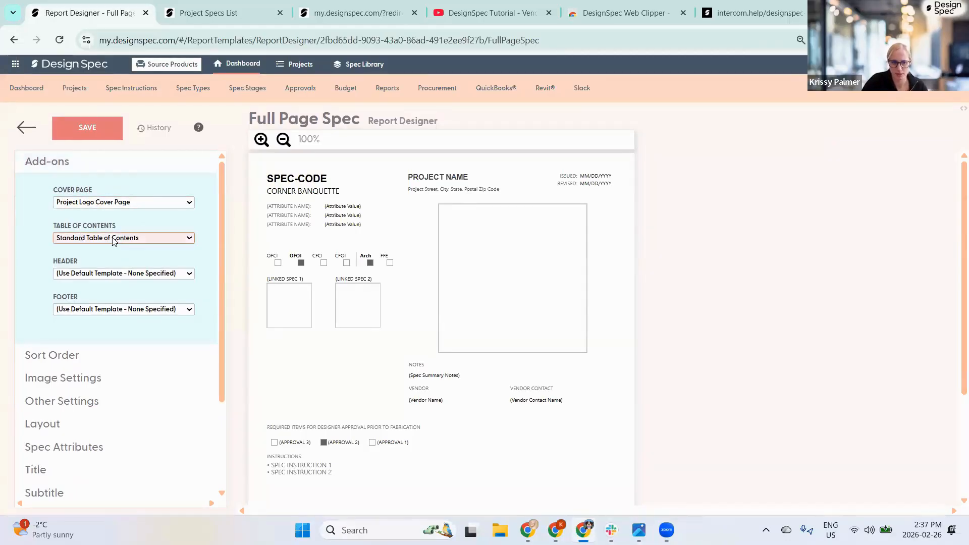
{"action": "left_click", "coordinate": [124, 273]}
{"action": "left_click", "coordinate": [121, 275]}
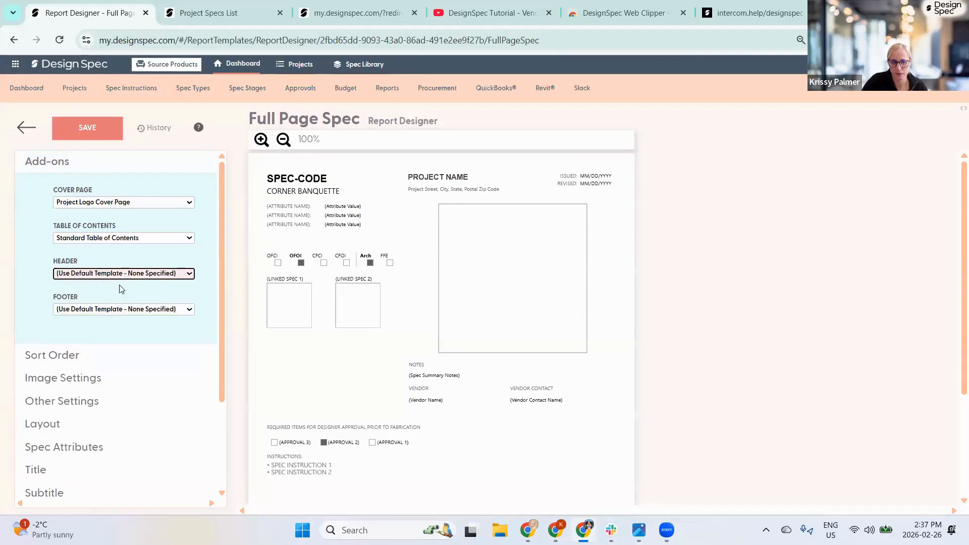
{"action": "left_click", "coordinate": [119, 310]}
{"action": "left_click", "coordinate": [118, 311]}
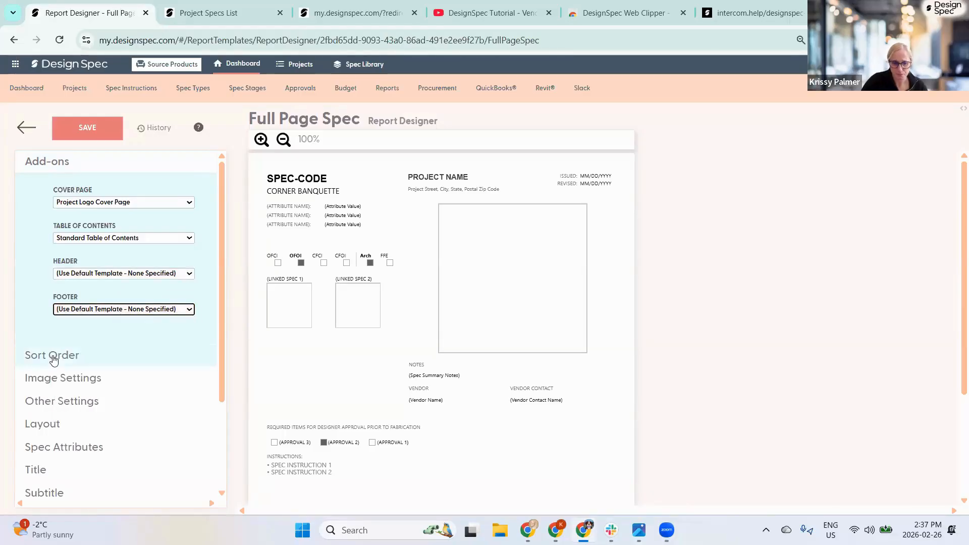
{"action": "left_click", "coordinate": [45, 165]}
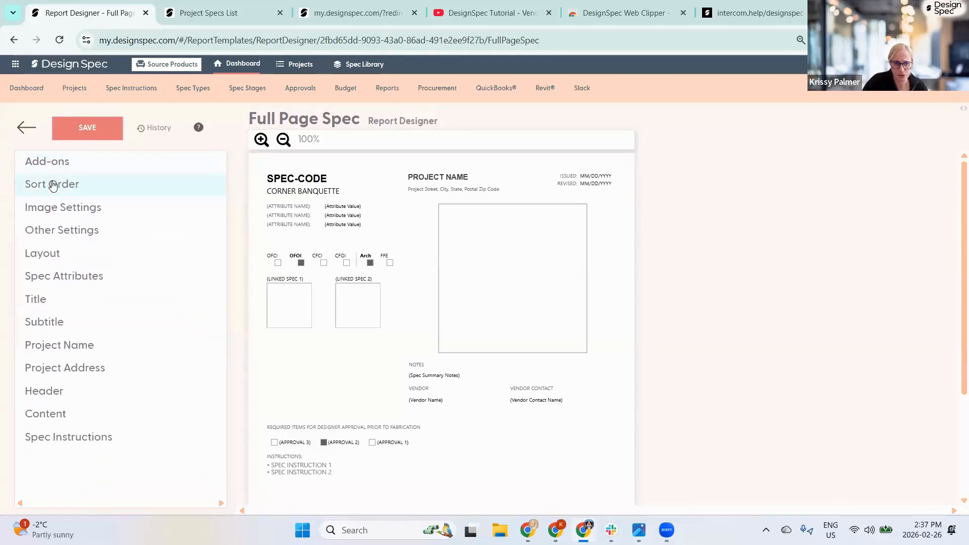
- Switch the spec page sort order to Spec Type, then to Spec Category (then by Code)
{"action": "left_click", "coordinate": [45, 185]}
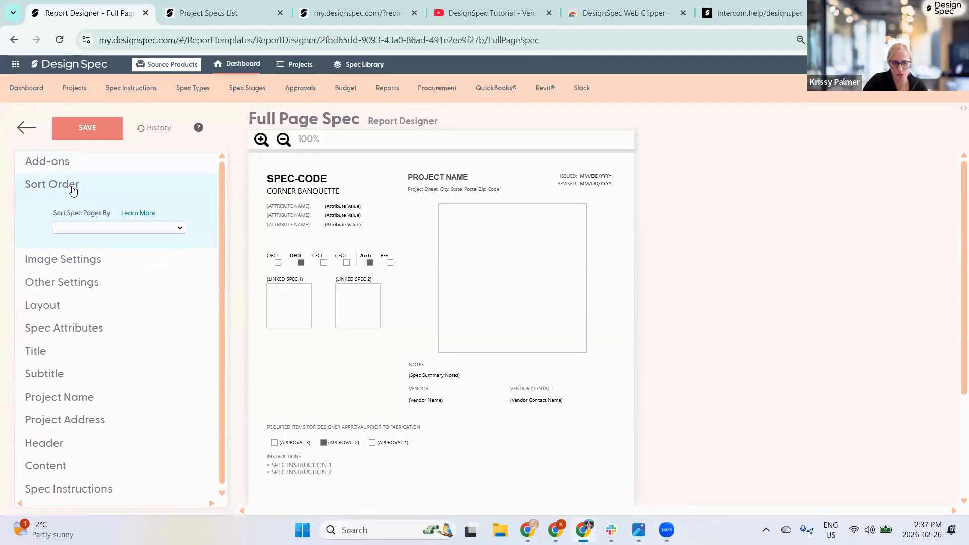
{"action": "left_click", "coordinate": [172, 228]}
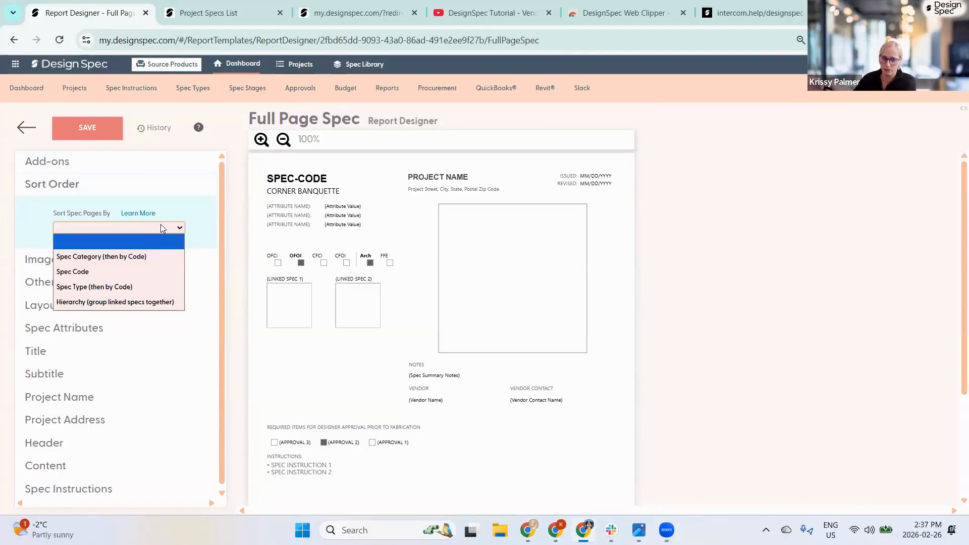
{"action": "left_click", "coordinate": [74, 288]}
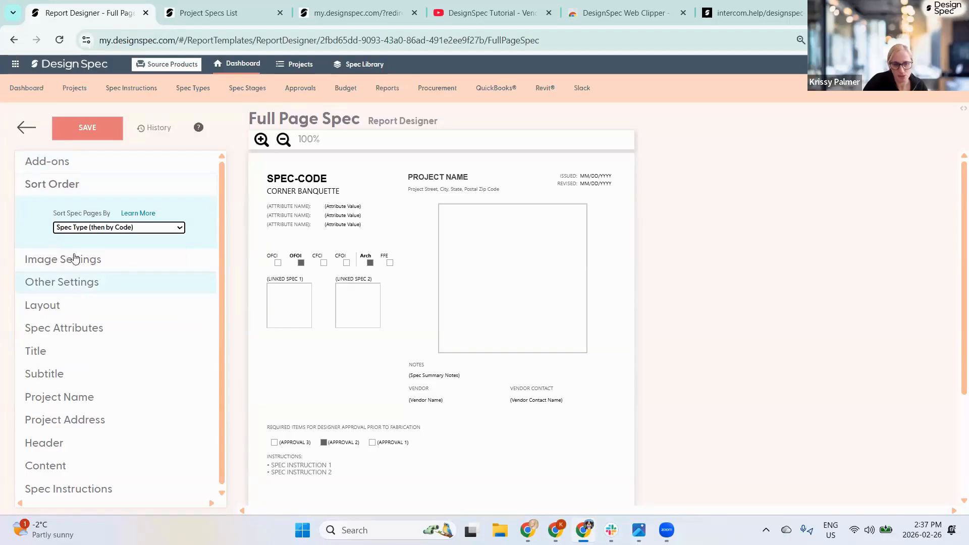
{"action": "left_click", "coordinate": [100, 232]}
{"action": "left_click", "coordinate": [146, 241]}
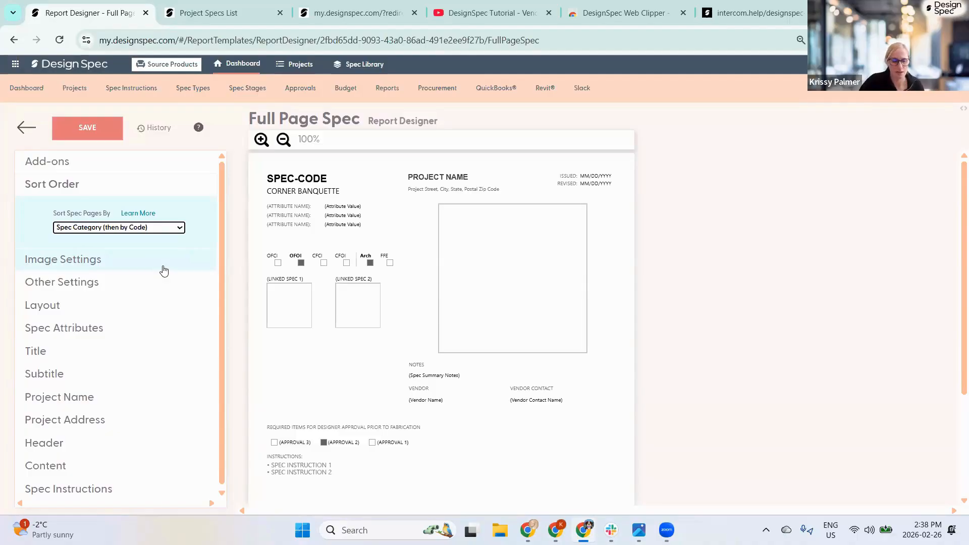
{"action": "left_click", "coordinate": [115, 227]}
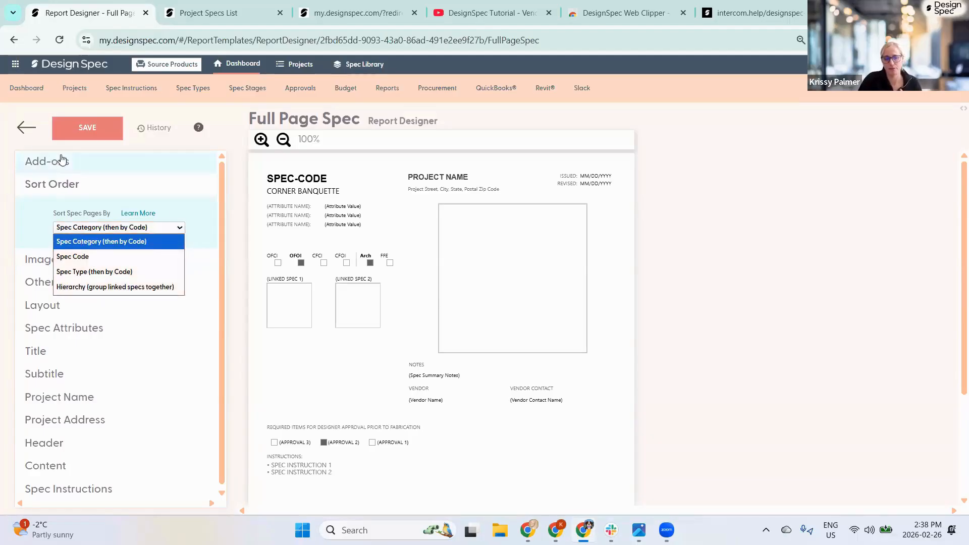
{"action": "left_click", "coordinate": [25, 129]}
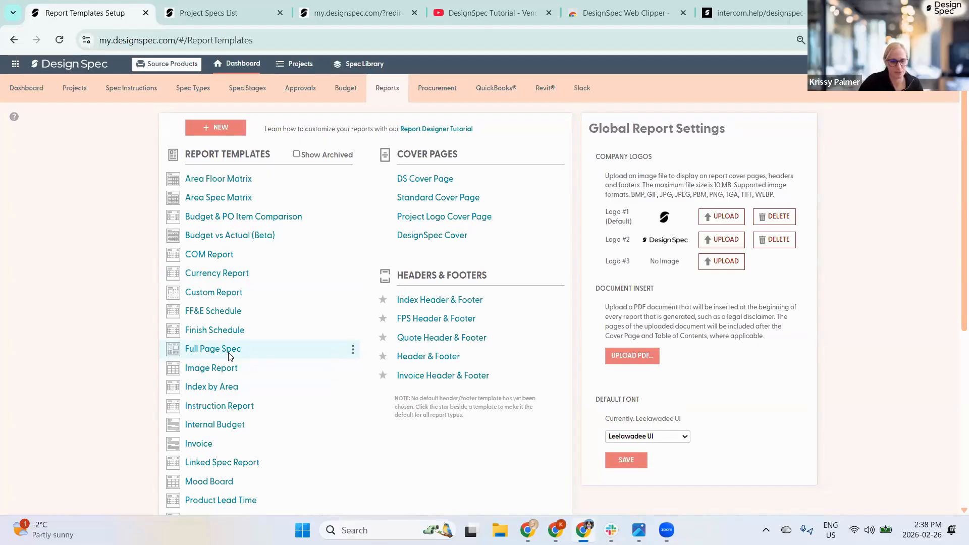
- Clone the Full Page Spec template under the name 'Full Page Spec - Spec code'
{"action": "left_click", "coordinate": [353, 350]}
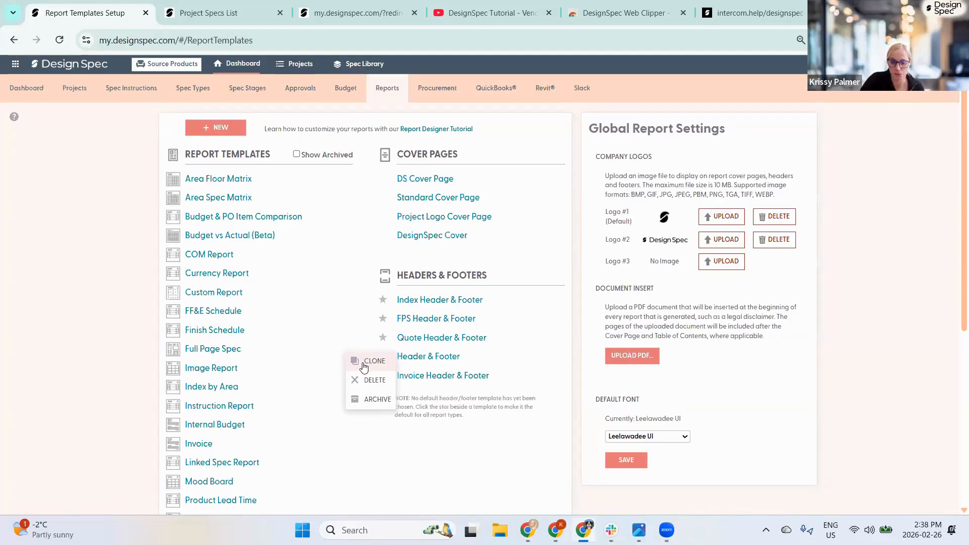
{"action": "left_click", "coordinate": [363, 362]}
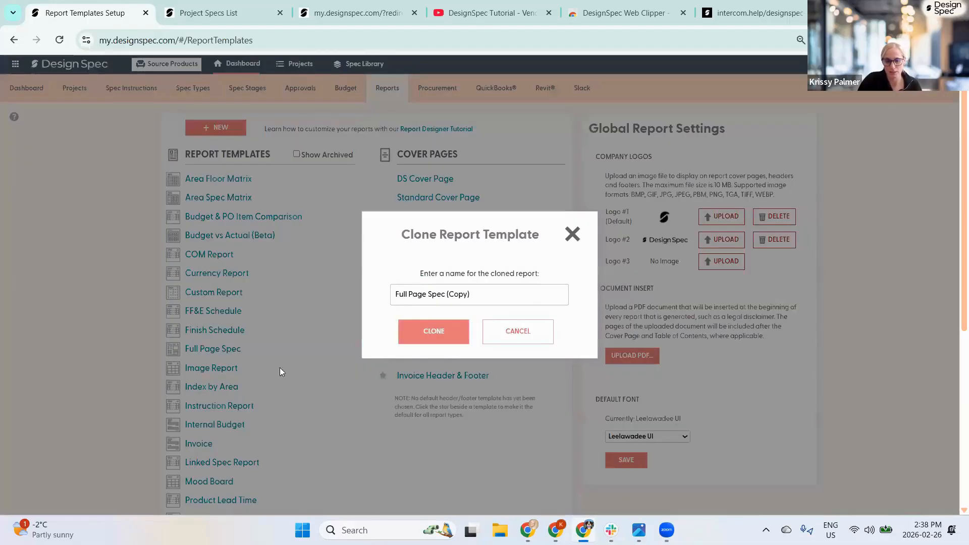
{"action": "left_click", "coordinate": [443, 296]}
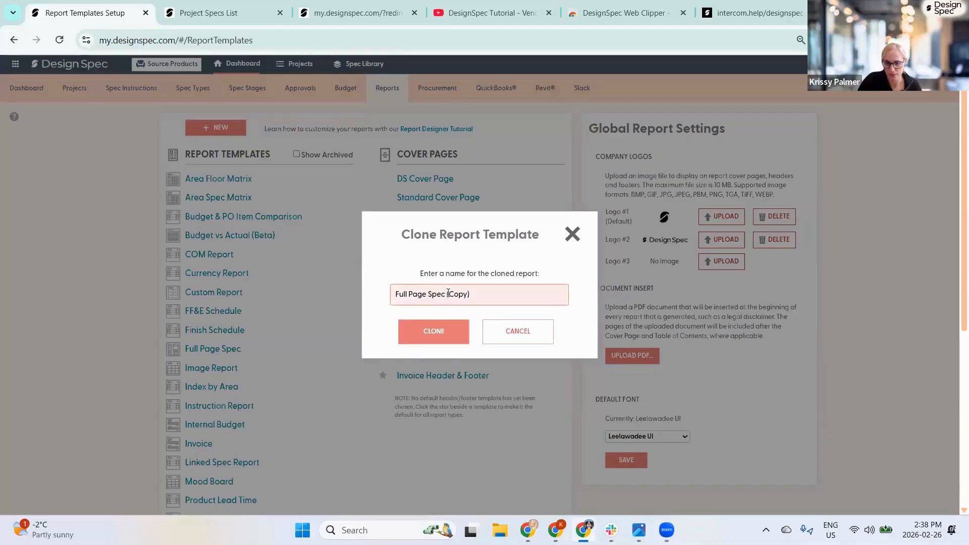
{"action": "left_click_drag", "start_coordinate": [448, 294], "coordinate": [525, 293]}
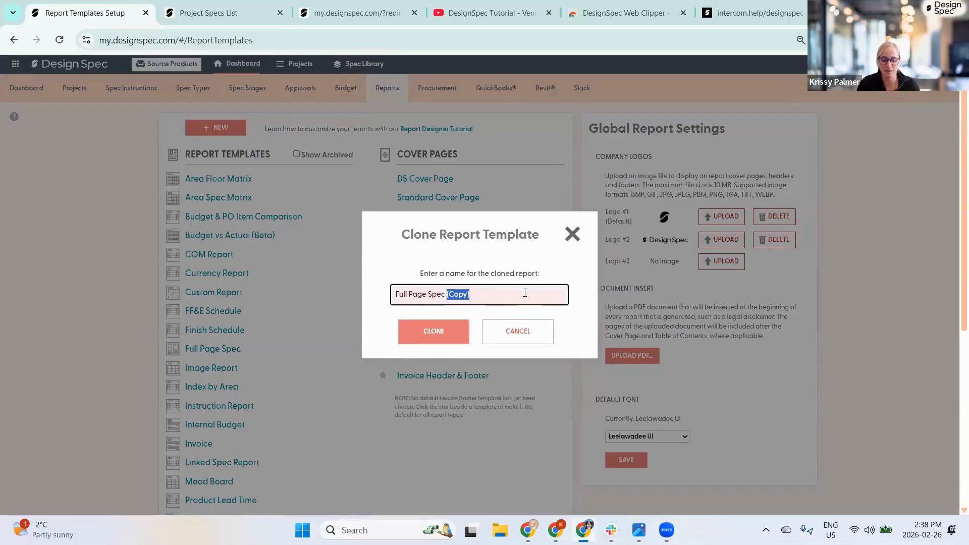
{"action": "key", "text": "BackSpace"}
{"action": "type", "text": "Spec"}
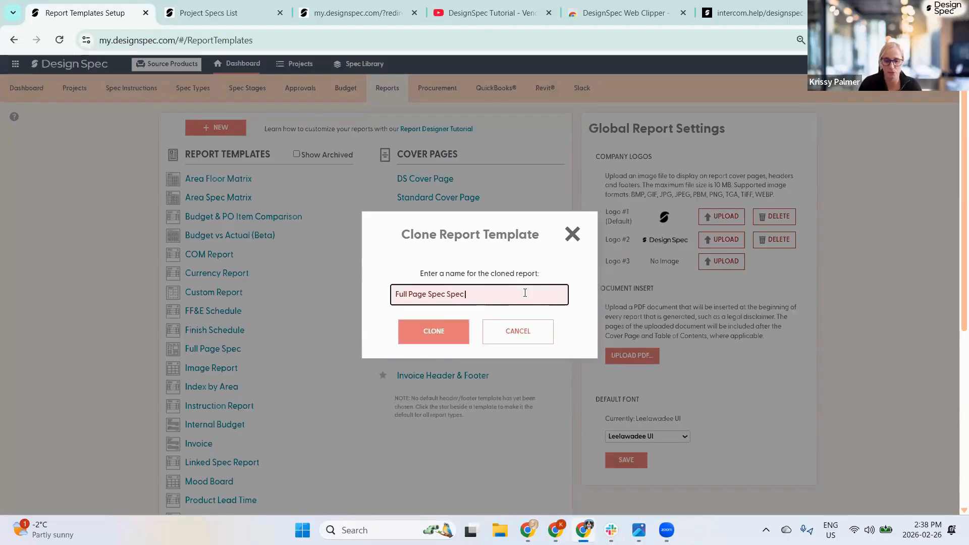
{"action": "type", "text": " code"}
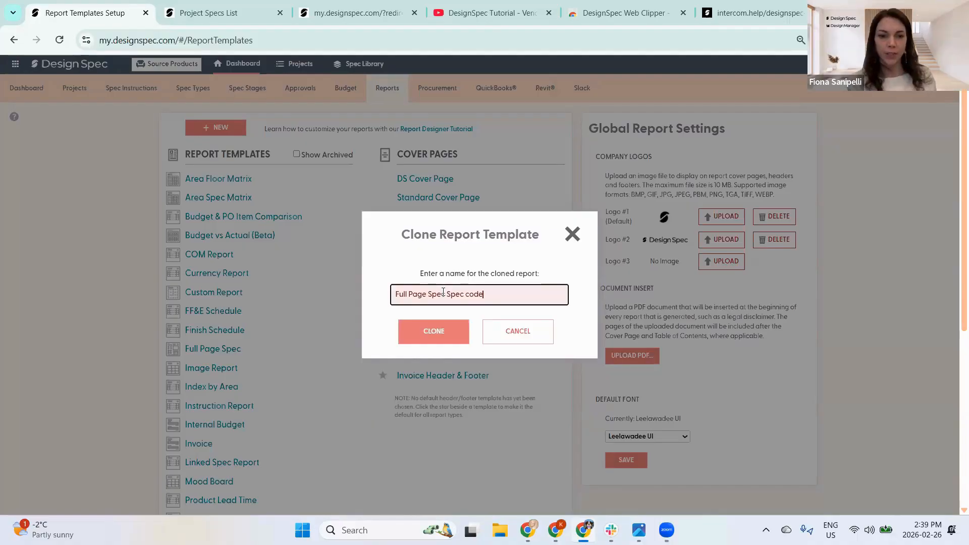
{"action": "left_click", "coordinate": [445, 294]}
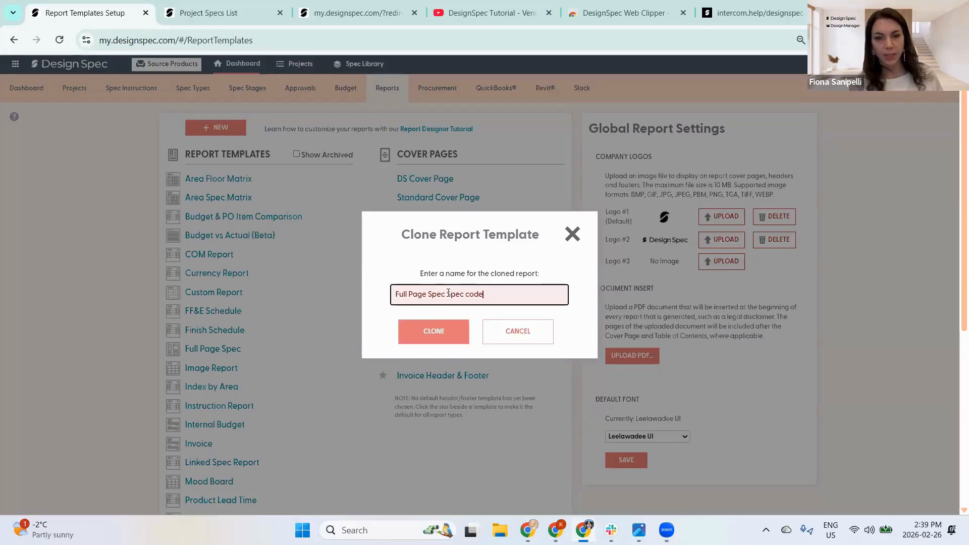
{"action": "type", "text": "-"}
{"action": "left_click", "coordinate": [436, 331]}
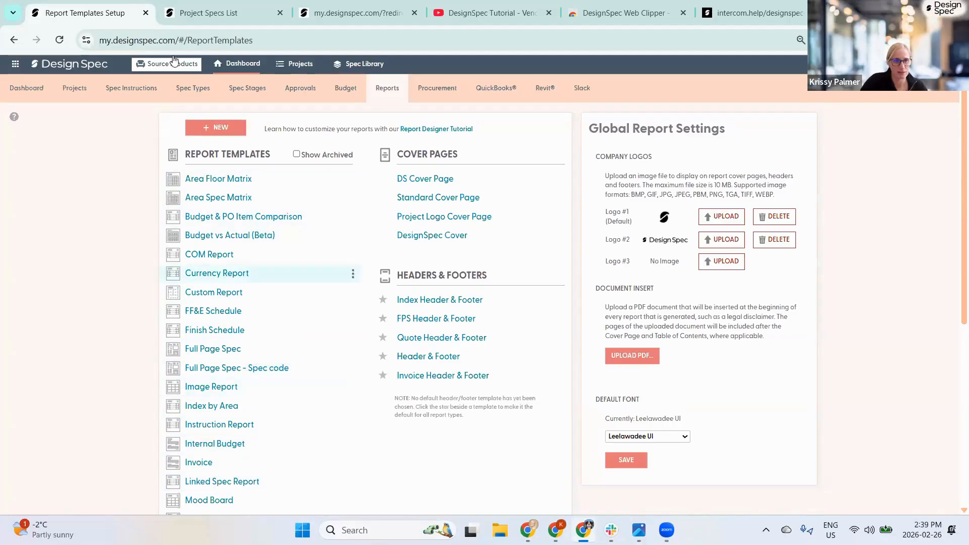
- Open the project Reports page and switch the project to Hospitality Project #097
{"action": "left_click", "coordinate": [218, 17]}
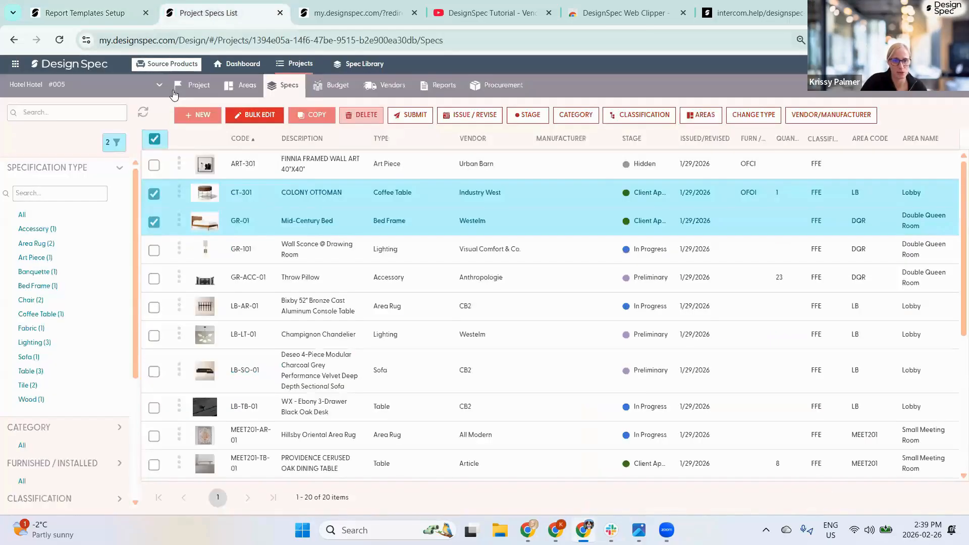
{"action": "left_click", "coordinate": [437, 89]}
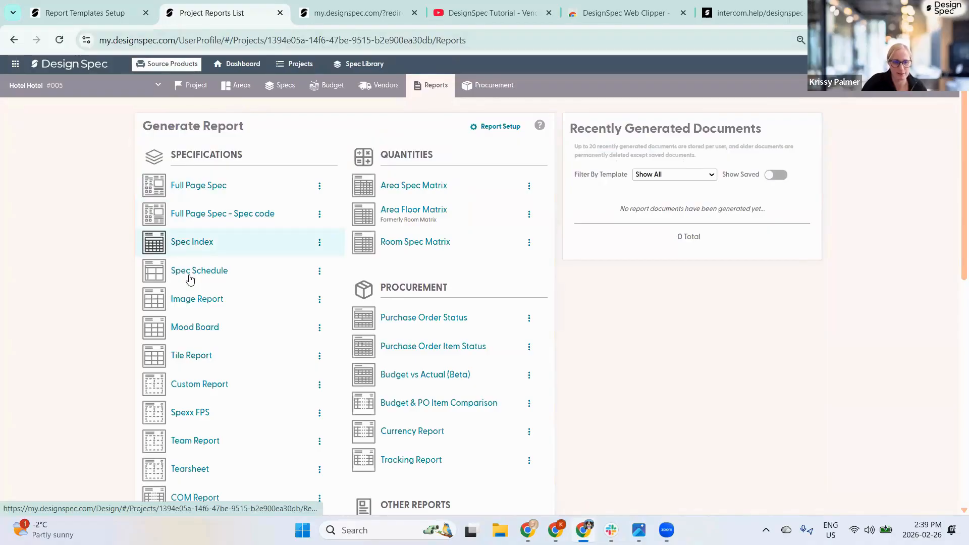
{"action": "left_click", "coordinate": [71, 86]}
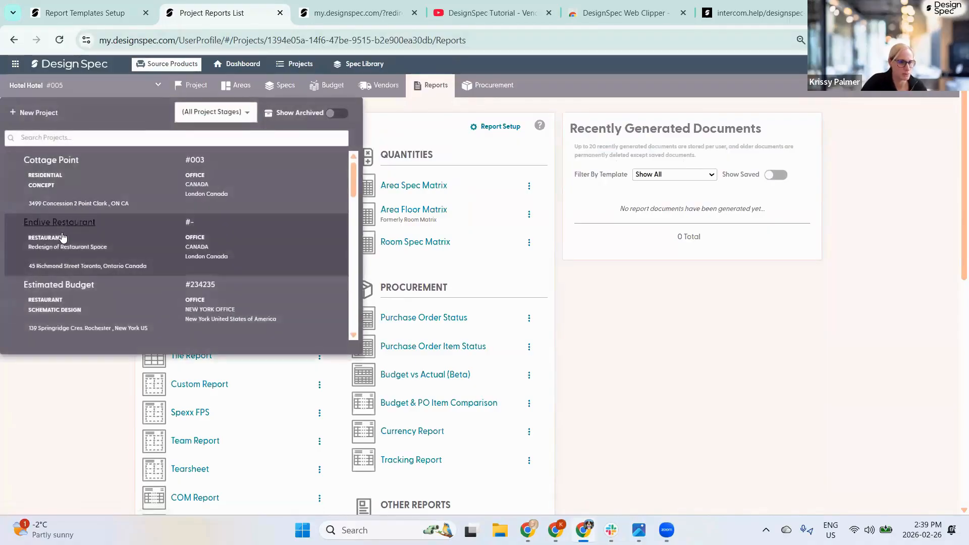
{"action": "scroll", "coordinate": [60, 227], "scroll_direction": "down", "scroll_amount": 5}
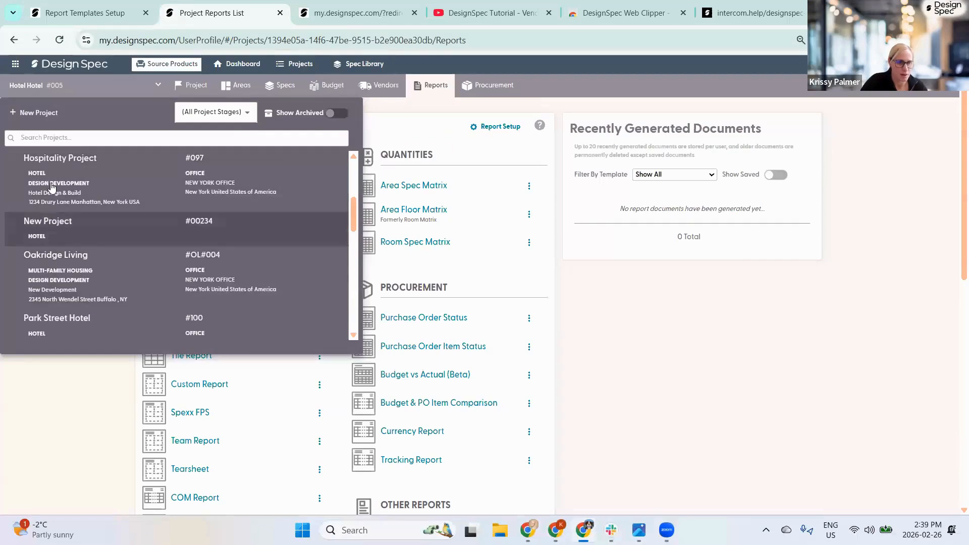
{"action": "left_click", "coordinate": [52, 187]}
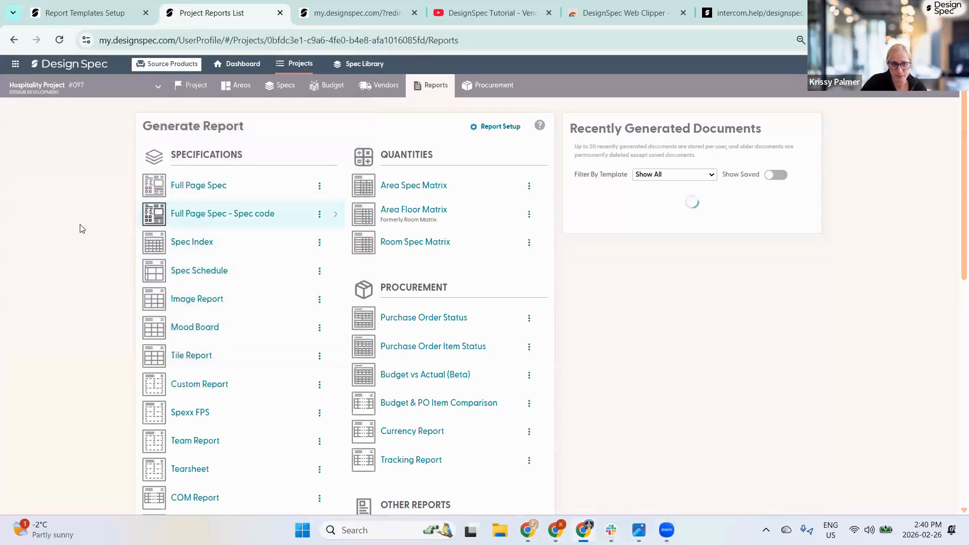
- Scroll through Hospitality Project's reports to confirm Full Page Spec - Spec code is available
{"action": "mouse_move", "coordinate": [305, 195]}
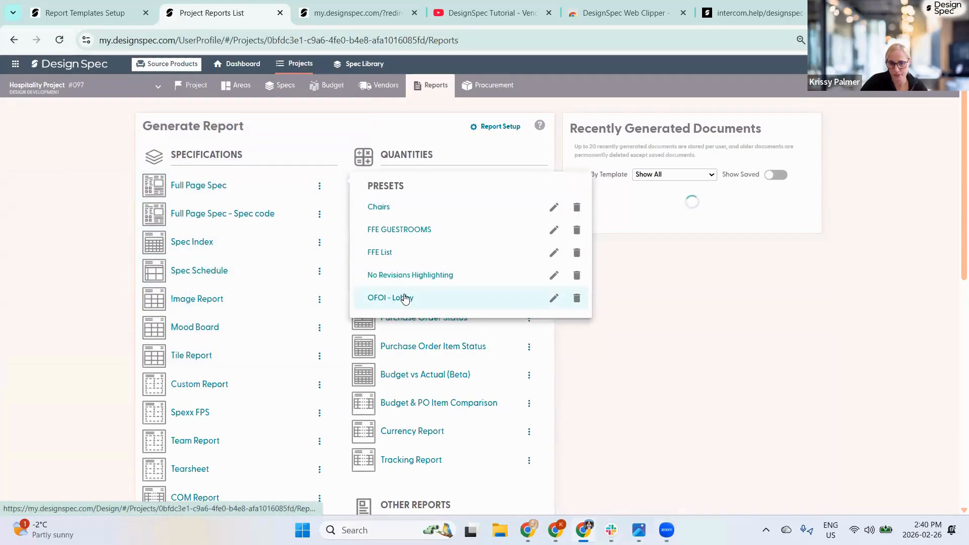
{"action": "scroll", "coordinate": [275, 261], "scroll_direction": "down", "scroll_amount": 1}
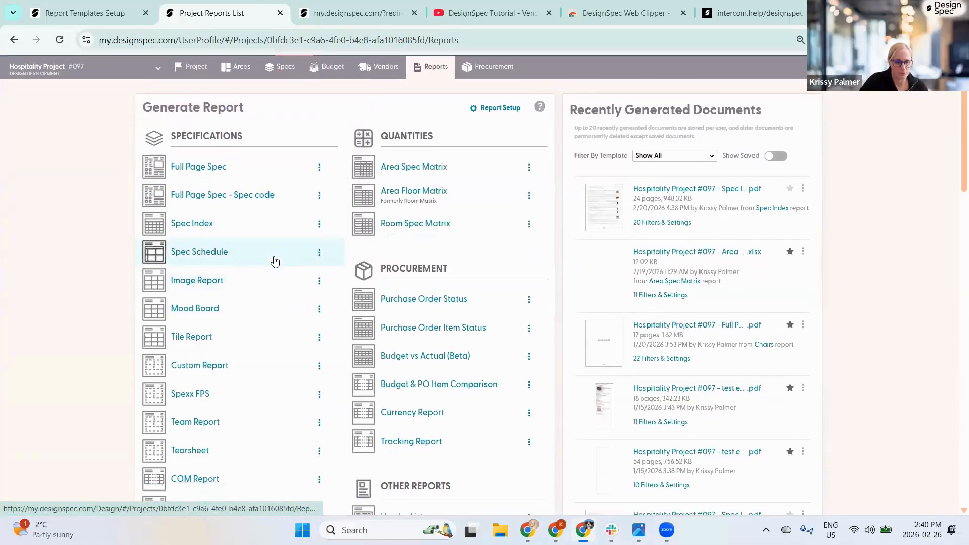
{"action": "scroll", "coordinate": [275, 261], "scroll_direction": "down", "scroll_amount": 5}
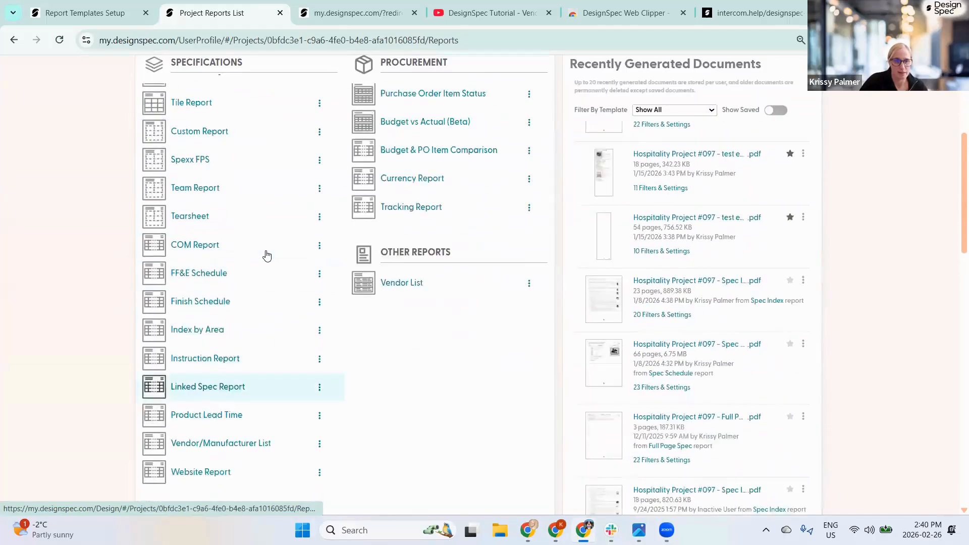
{"action": "scroll", "coordinate": [267, 256], "scroll_direction": "up", "scroll_amount": 4}
{"action": "mouse_move", "coordinate": [263, 154]}
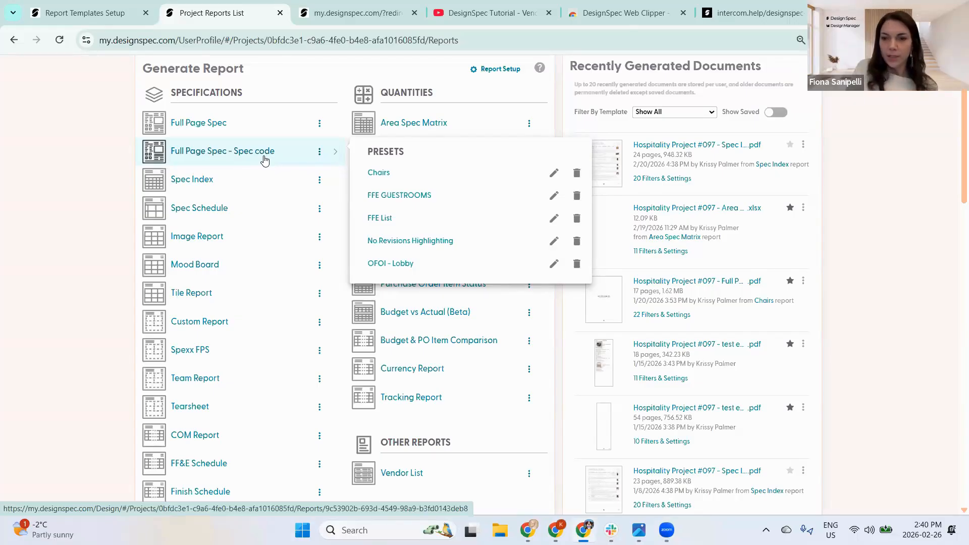
{"action": "scroll", "coordinate": [83, 183], "scroll_direction": "up", "scroll_amount": 2}
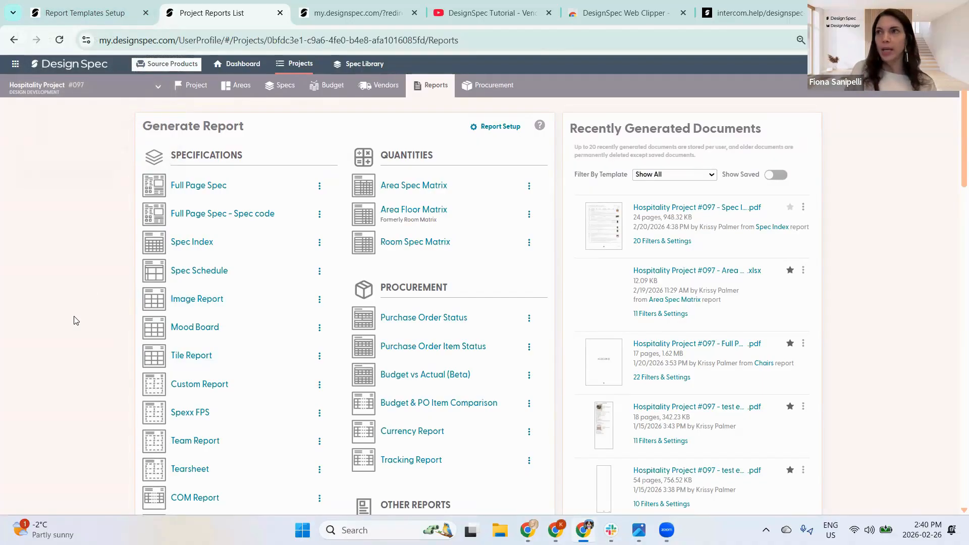
{"action": "left_click", "coordinate": [98, 16]}
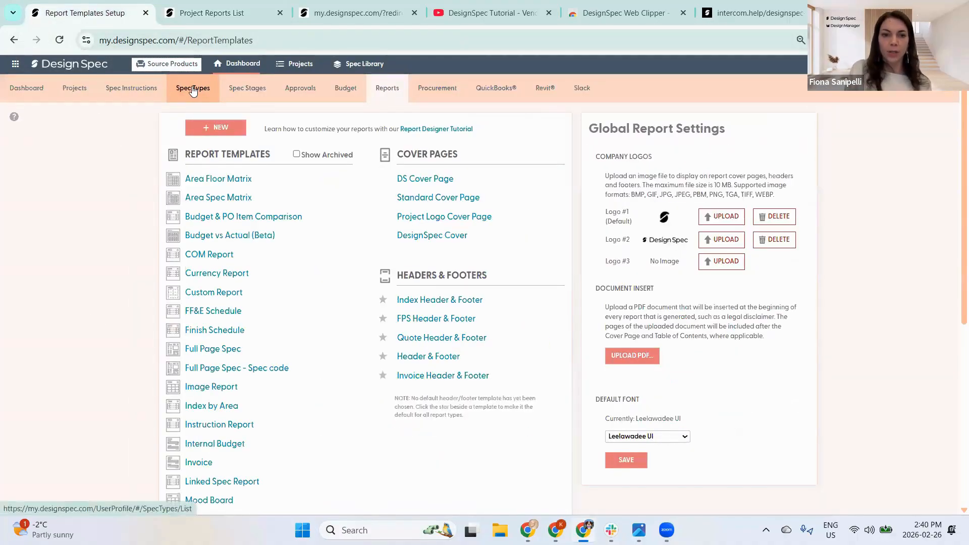
{"action": "left_click", "coordinate": [192, 90]}
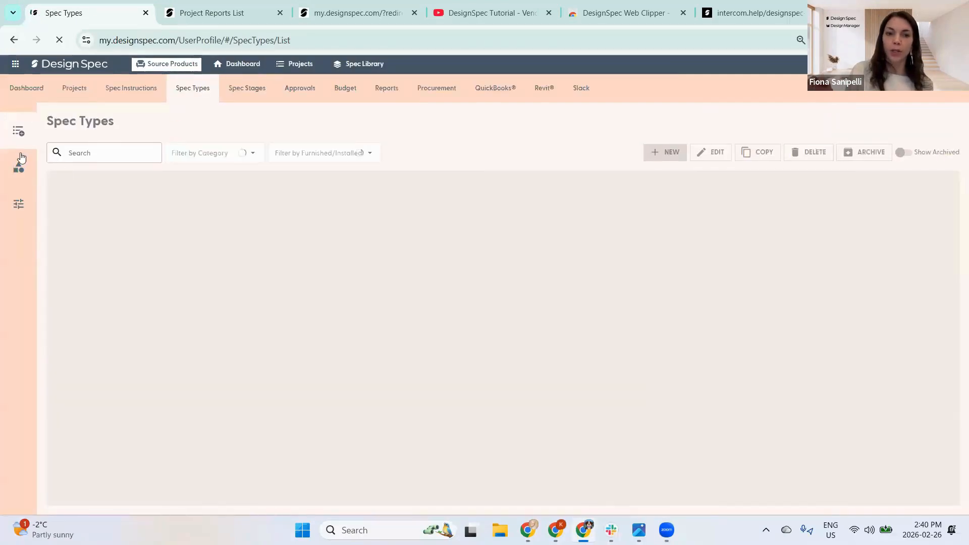
- Show Spec Categories with each code range (e.g. Furniture 1–99), briefly checking Project Reports
{"action": "left_click", "coordinate": [56, 169]}
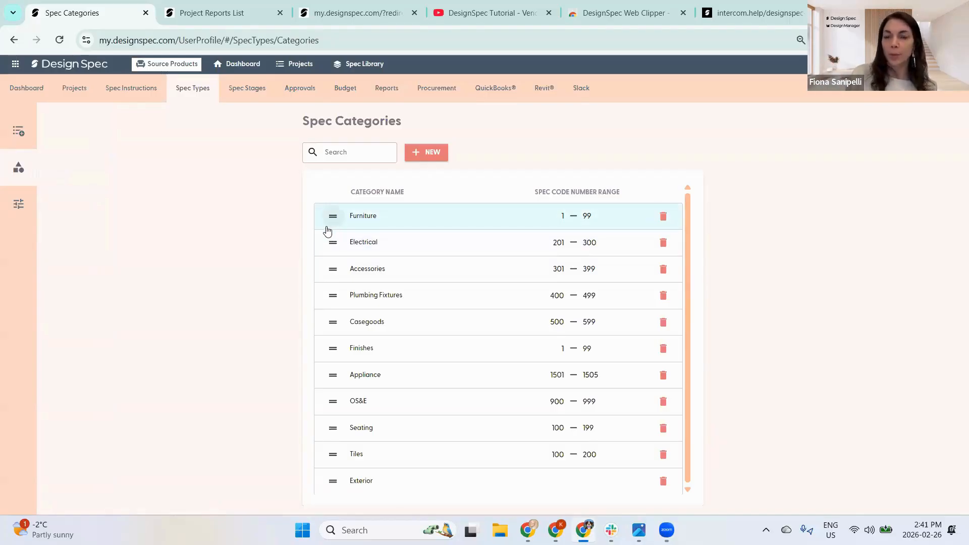
{"action": "left_click", "coordinate": [237, 12]}
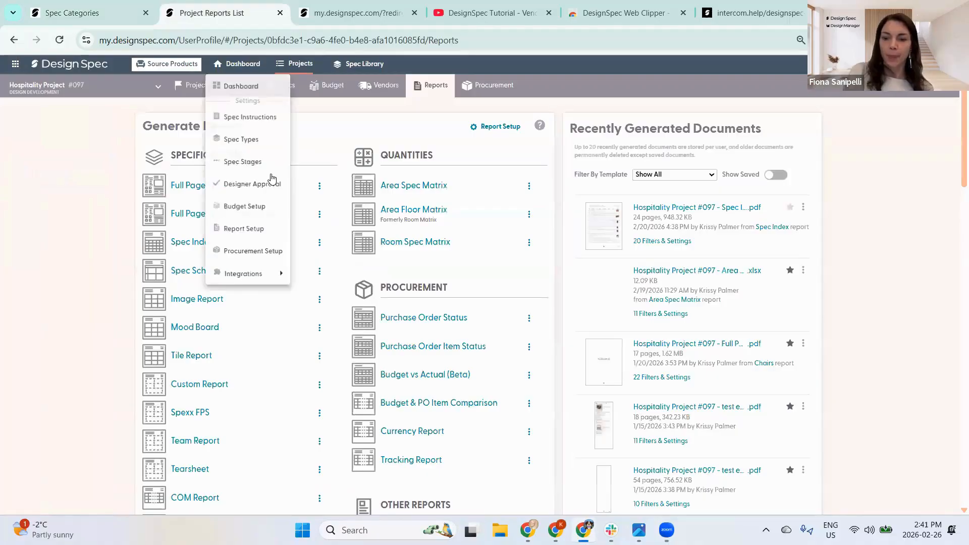
{"action": "mouse_move", "coordinate": [195, 186]}
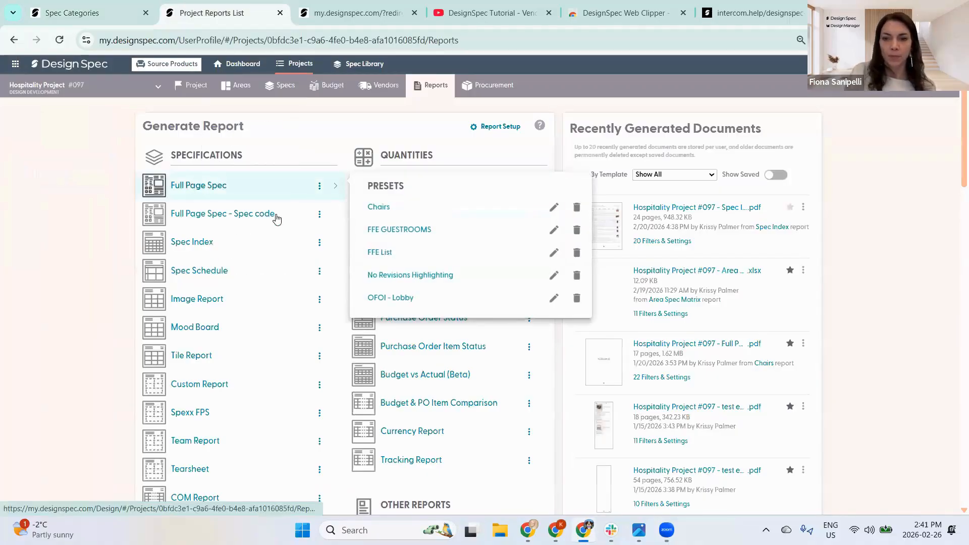
{"action": "mouse_move", "coordinate": [273, 214]}
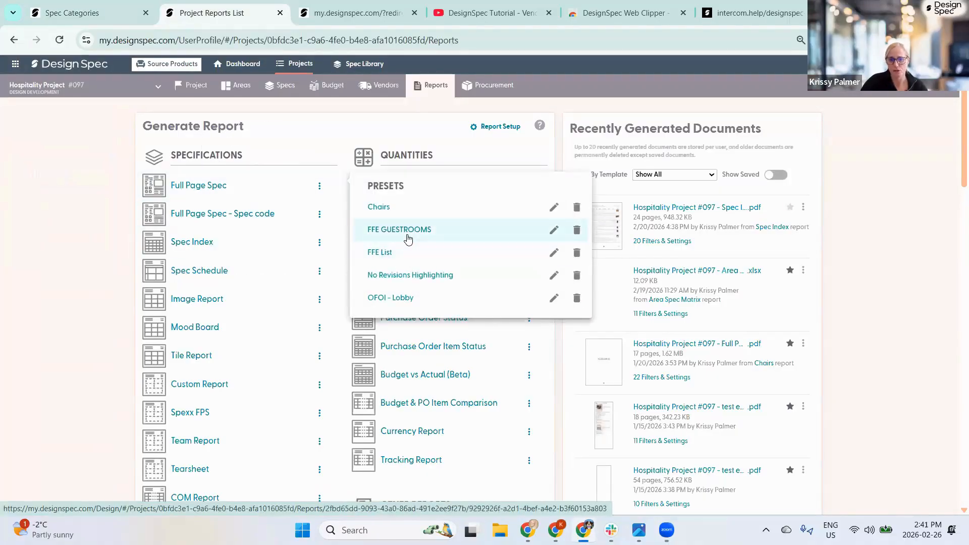
{"action": "left_click", "coordinate": [70, 19]}
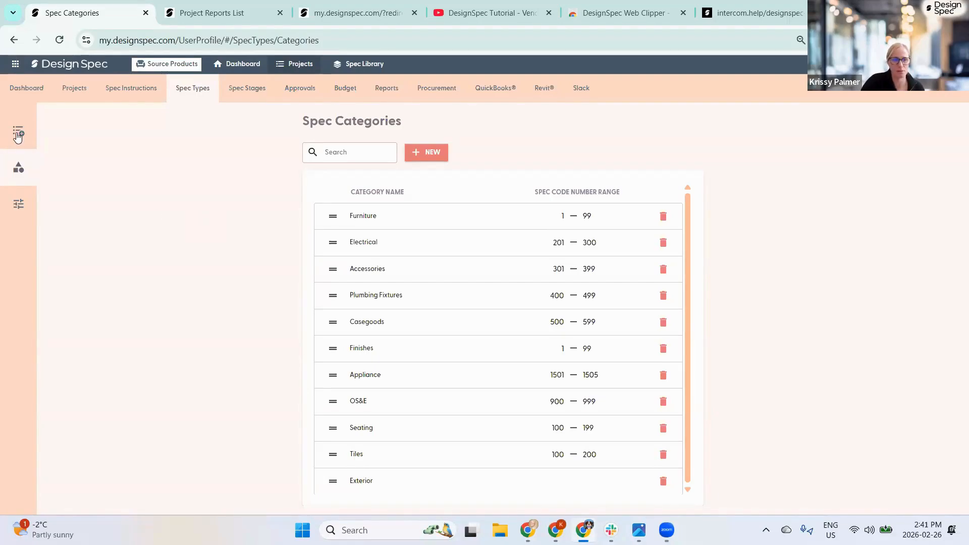
- In Spec Categories, move OS&E below Seating, leaving Electrical above Accessories
{"action": "left_click", "coordinate": [91, 188]}
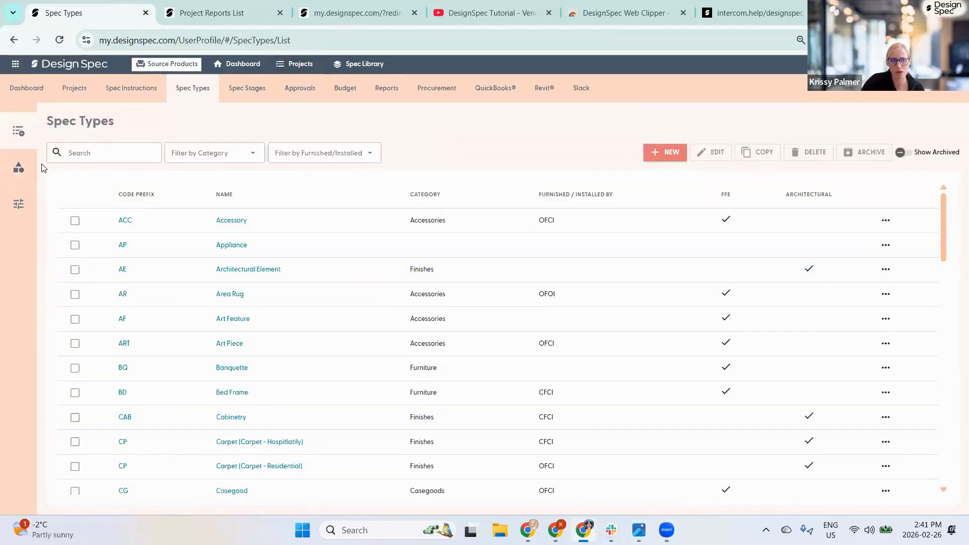
{"action": "left_click", "coordinate": [30, 168]}
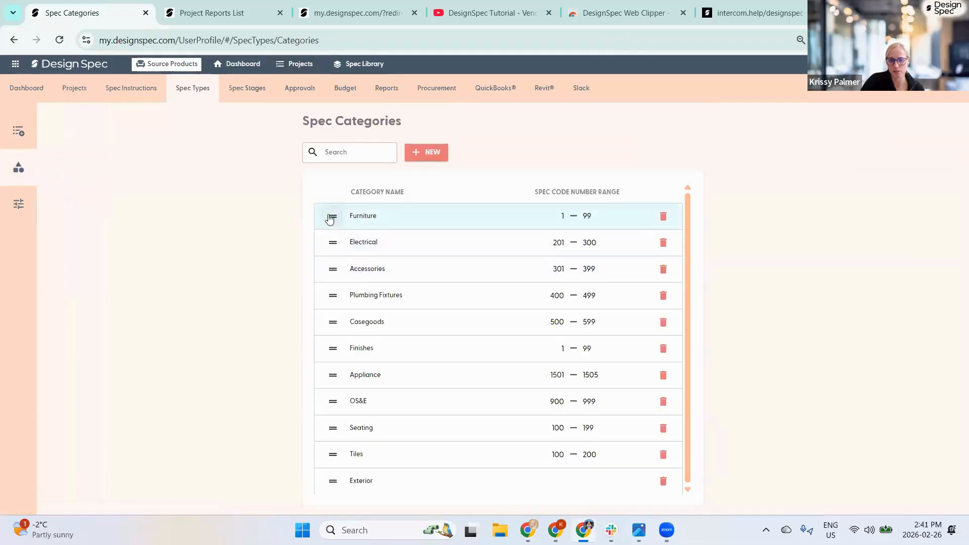
{"action": "left_click_drag", "start_coordinate": [333, 243], "coordinate": [331, 296]}
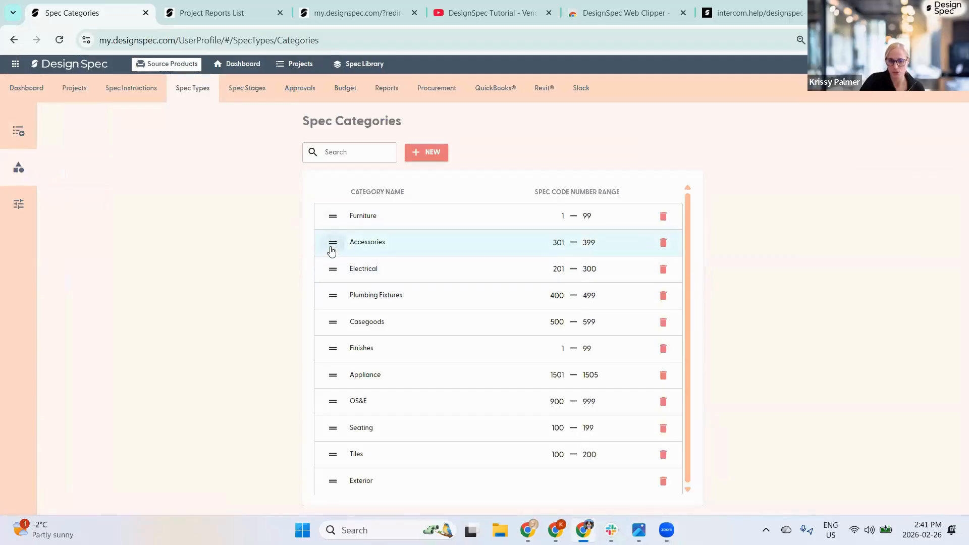
{"action": "left_click_drag", "start_coordinate": [333, 245], "coordinate": [330, 278]}
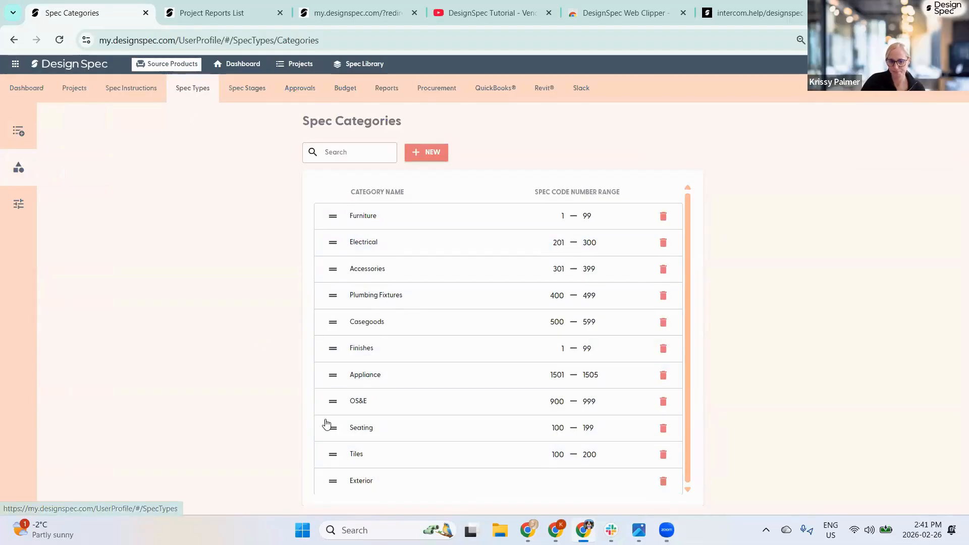
{"action": "left_click_drag", "start_coordinate": [332, 409], "coordinate": [332, 433]}
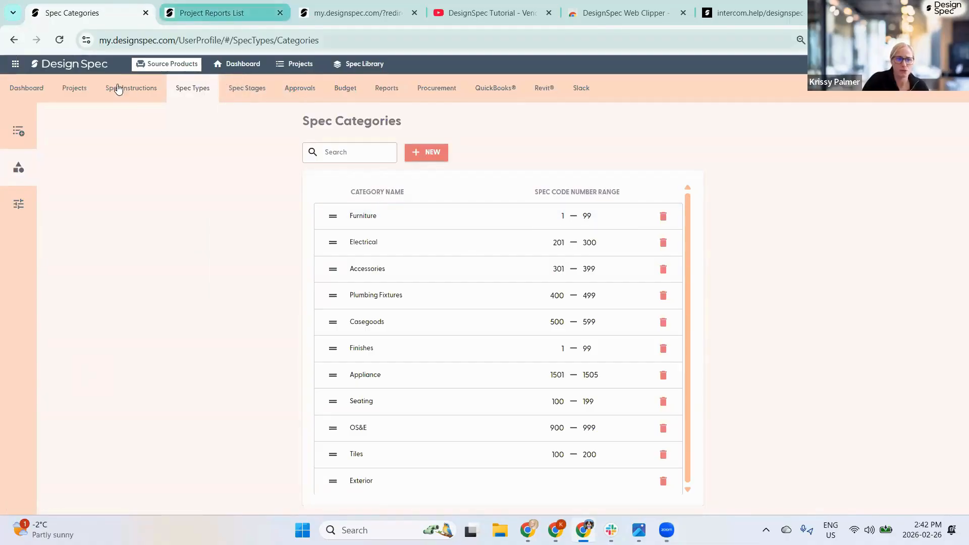
- Collapse Guestrooms in Hospitality Project #097's areas and go to its Reports page
{"action": "left_click", "coordinate": [223, 13]}
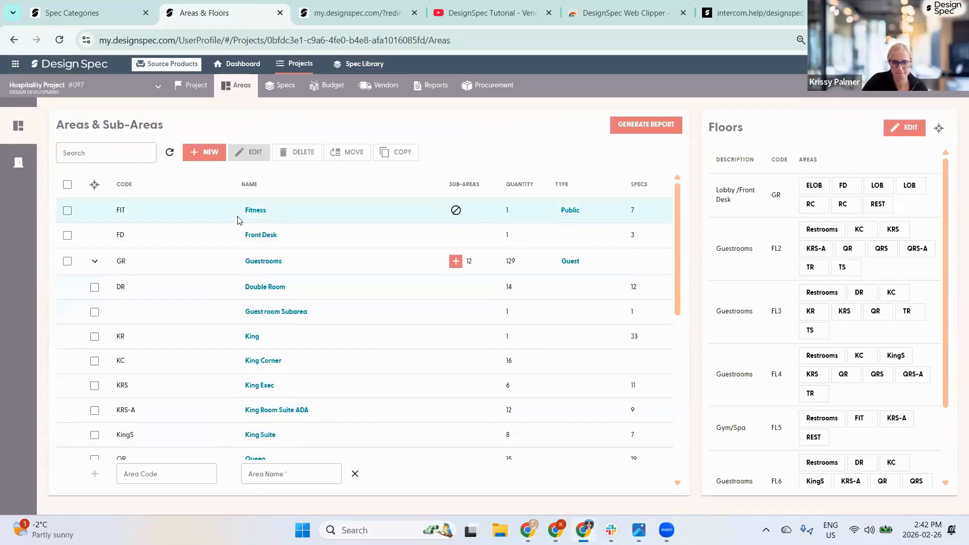
{"action": "left_click", "coordinate": [95, 261]}
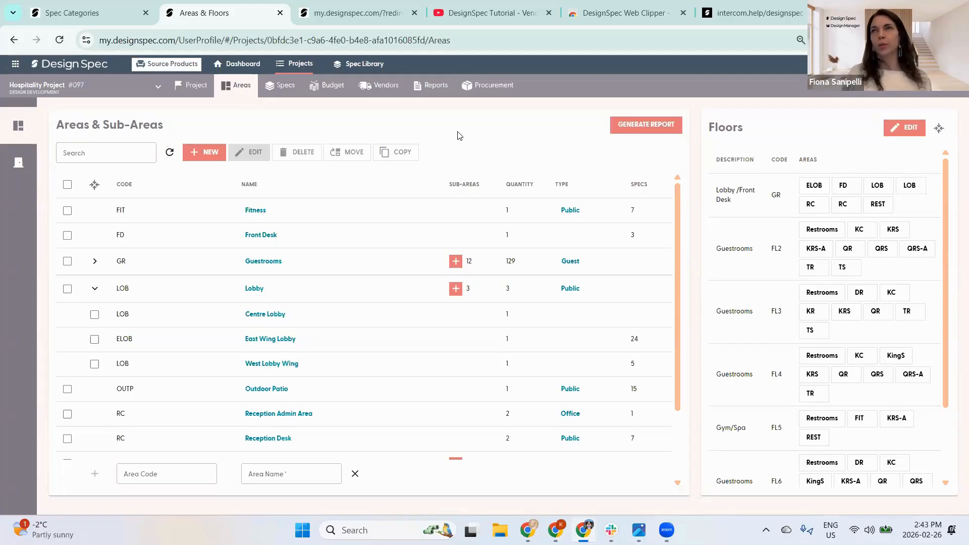
{"action": "left_click", "coordinate": [435, 89]}
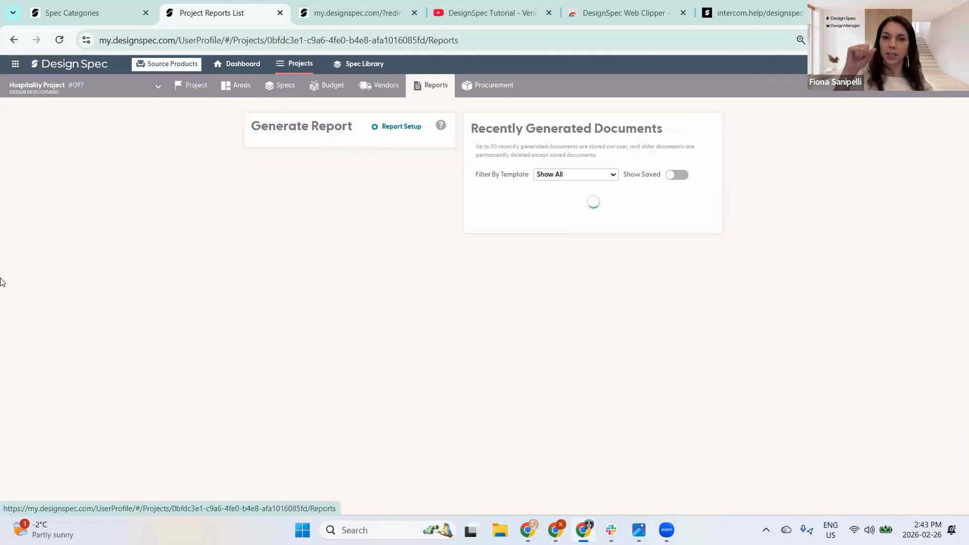
- Open the Quote/Invoice report under Budgeting
{"action": "scroll", "coordinate": [247, 288], "scroll_direction": "down", "scroll_amount": 6}
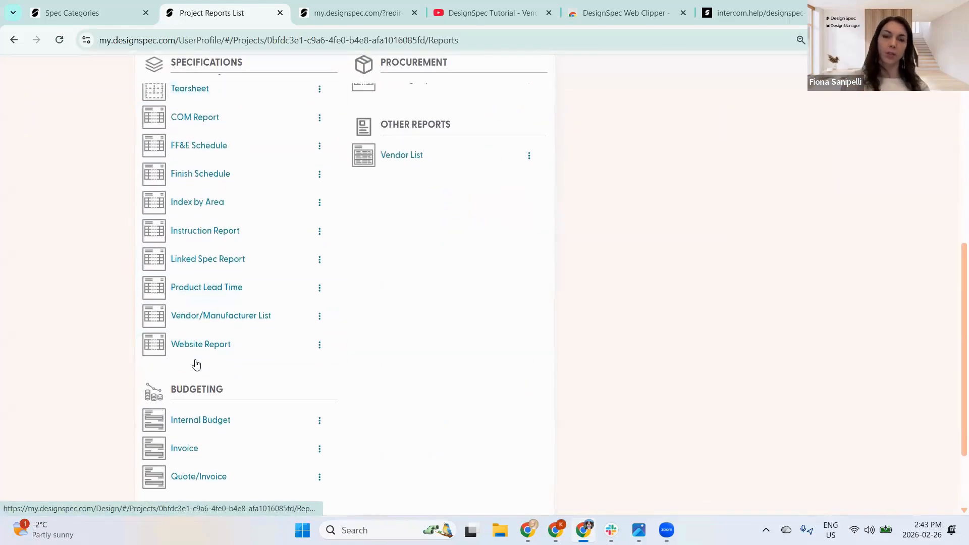
{"action": "scroll", "coordinate": [196, 365], "scroll_direction": "down", "scroll_amount": 2}
{"action": "left_click", "coordinate": [190, 374]}
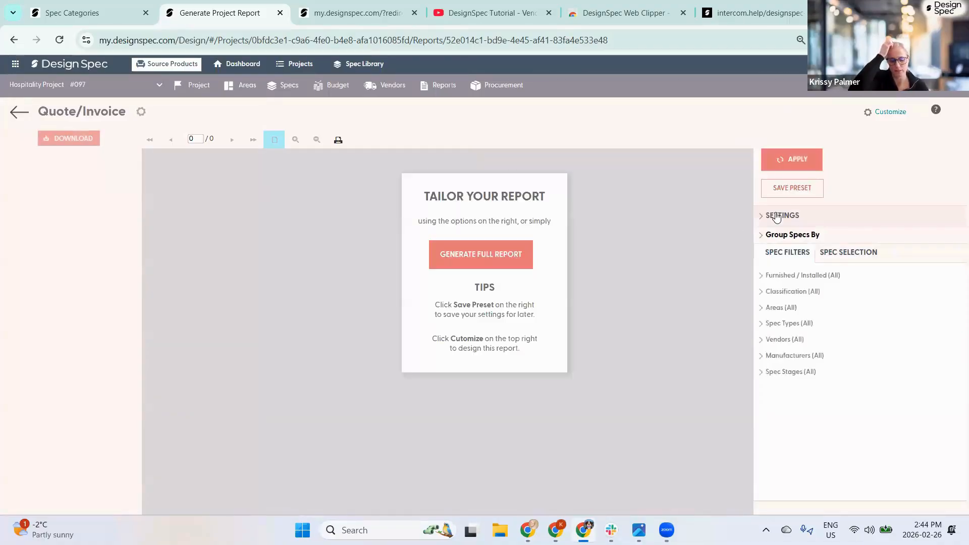
- Expand the report settings and select the 'Quote' title and the 2/26/2026 report date
{"action": "left_click", "coordinate": [778, 217]}
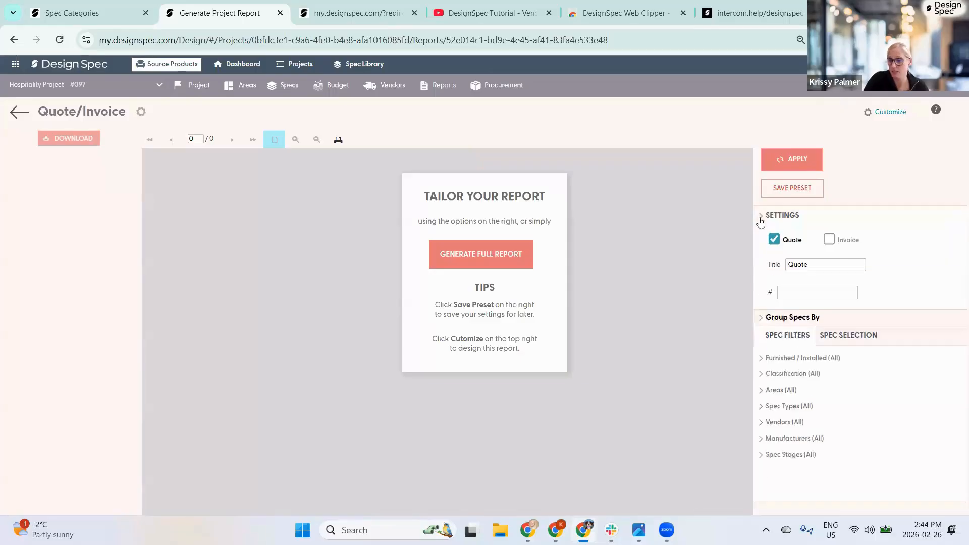
{"action": "left_click", "coordinate": [805, 278]}
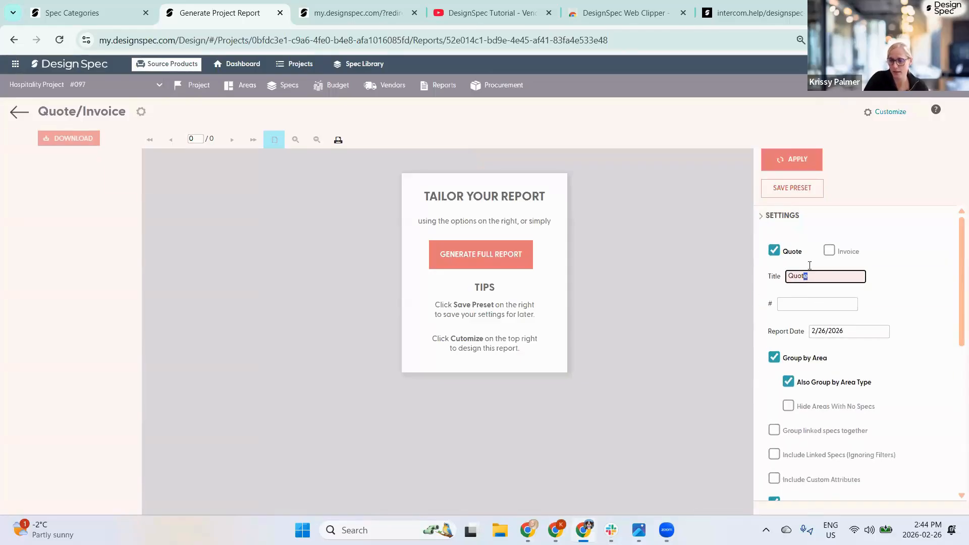
{"action": "left_click_drag", "start_coordinate": [805, 277], "coordinate": [794, 280]}
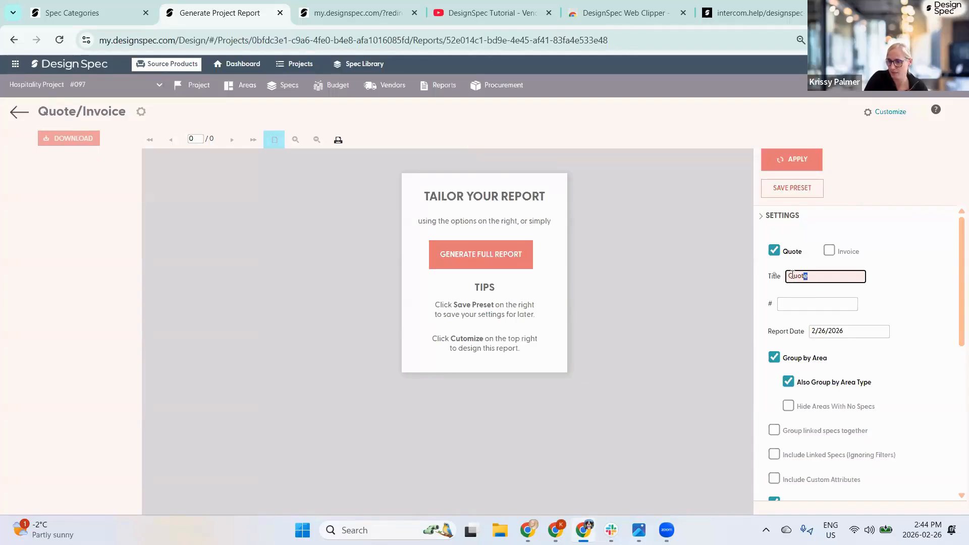
{"action": "left_click_drag", "start_coordinate": [790, 276], "coordinate": [820, 276]}
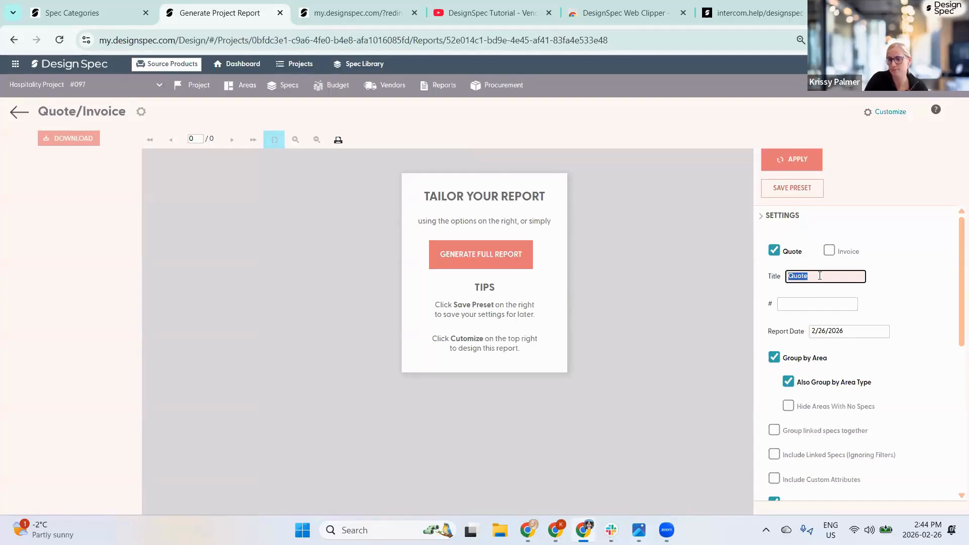
{"action": "scroll", "coordinate": [828, 275], "scroll_direction": "down", "scroll_amount": 2}
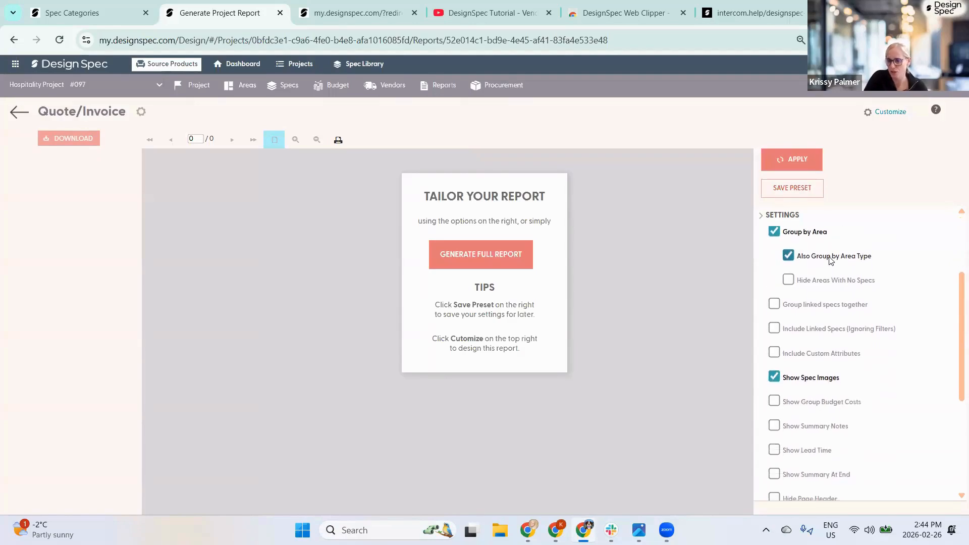
{"action": "scroll", "coordinate": [858, 275], "scroll_direction": "up", "scroll_amount": 1}
{"action": "left_click_drag", "start_coordinate": [858, 271], "coordinate": [800, 272]}
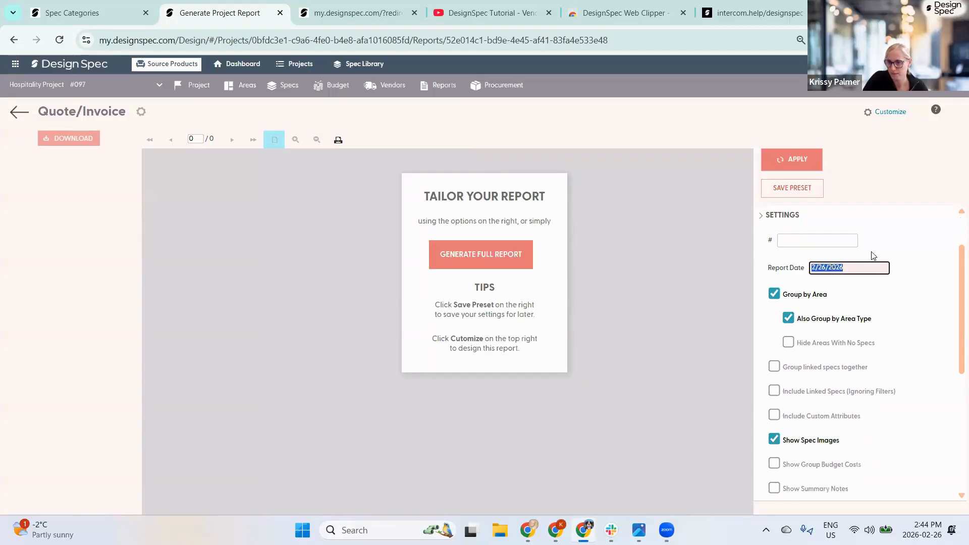
{"action": "scroll", "coordinate": [872, 253], "scroll_direction": "up", "scroll_amount": 2}
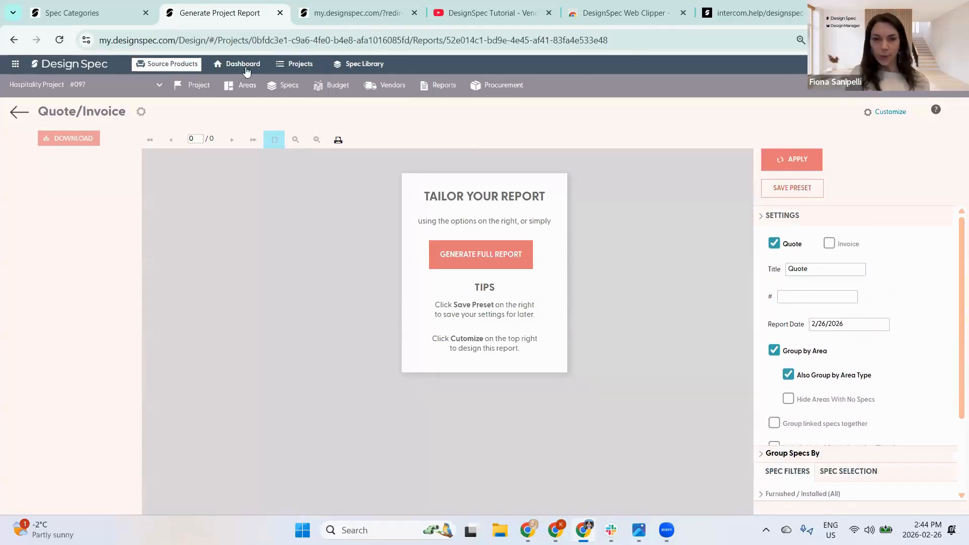
- Return to the Spec Categories tab and open the Procurement global settings
{"action": "left_click", "coordinate": [331, 15]}
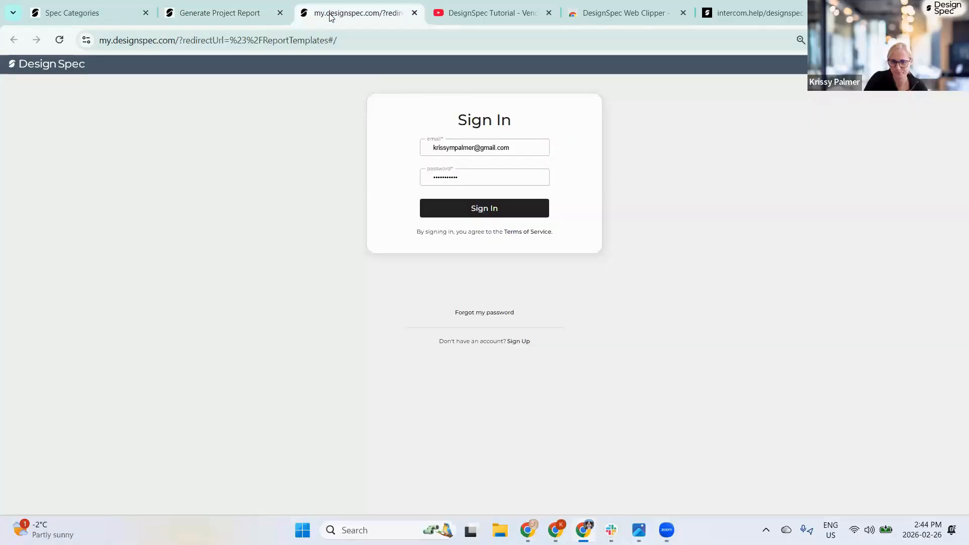
{"action": "left_click", "coordinate": [217, 14]}
{"action": "left_click", "coordinate": [101, 14]}
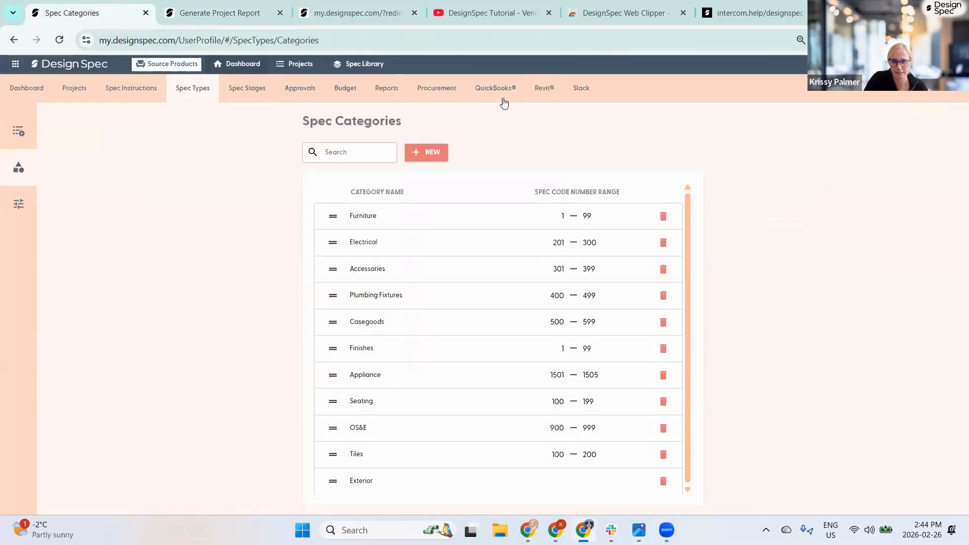
{"action": "left_click", "coordinate": [432, 93]}
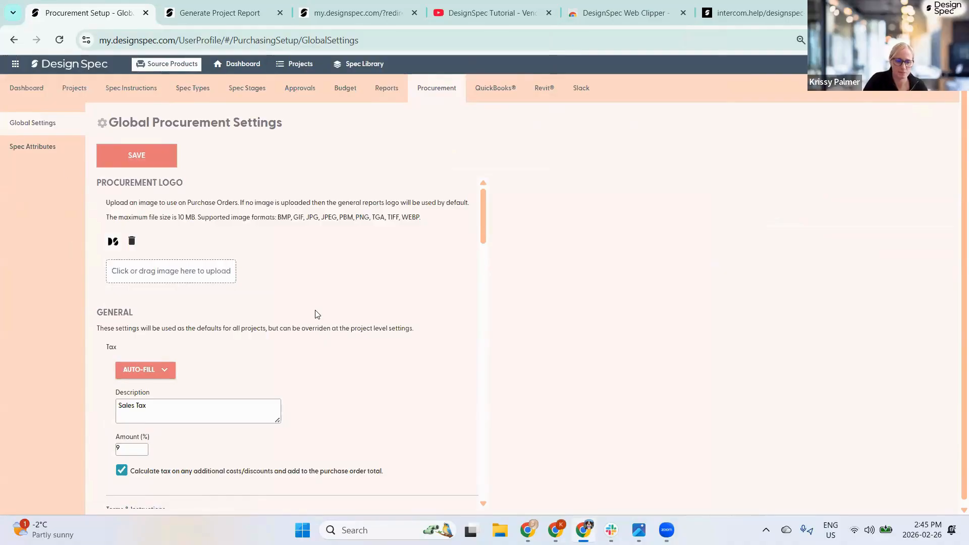
- Review the global procurement settings down to Layout, then show Procurement Spec Attributes
{"action": "scroll", "coordinate": [316, 313], "scroll_direction": "down", "scroll_amount": 1}
{"action": "scroll", "coordinate": [308, 265], "scroll_direction": "up", "scroll_amount": 1}
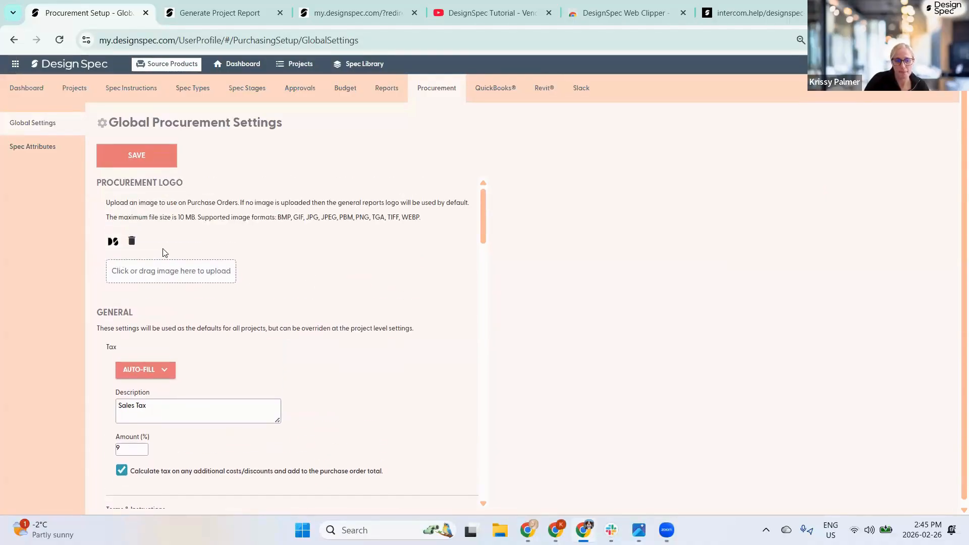
{"action": "scroll", "coordinate": [304, 233], "scroll_direction": "down", "scroll_amount": 2}
{"action": "scroll", "coordinate": [303, 230], "scroll_direction": "down", "scroll_amount": 1}
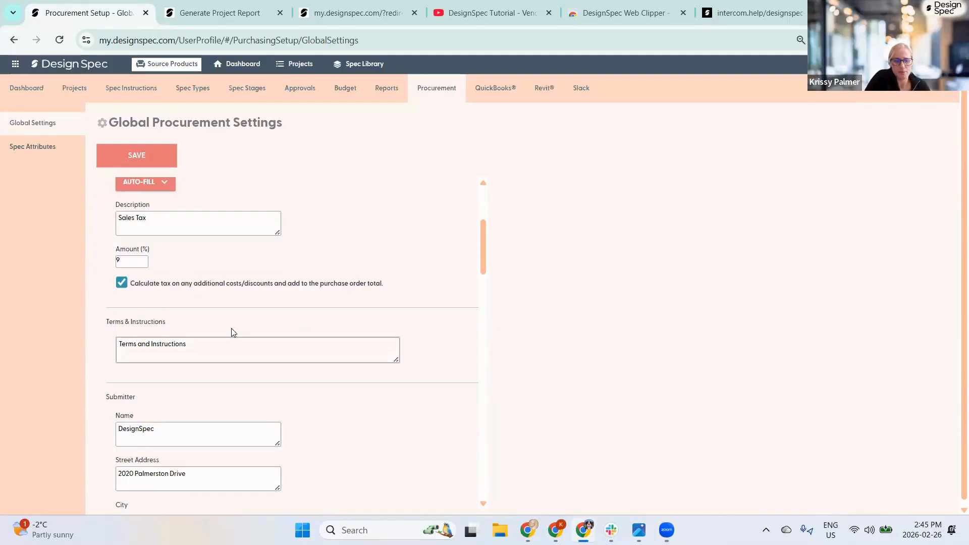
{"action": "scroll", "coordinate": [283, 335], "scroll_direction": "down", "scroll_amount": 4}
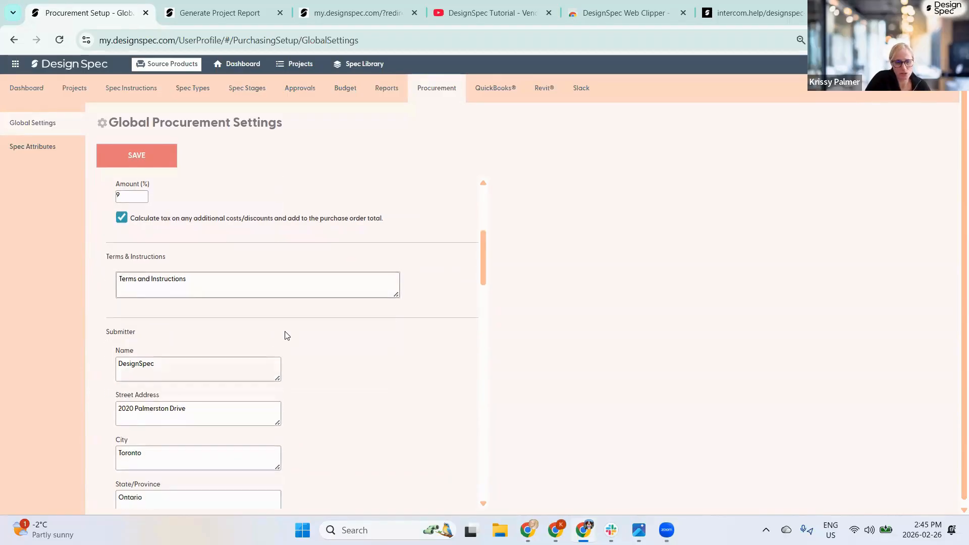
{"action": "scroll", "coordinate": [289, 401], "scroll_direction": "down", "scroll_amount": 5}
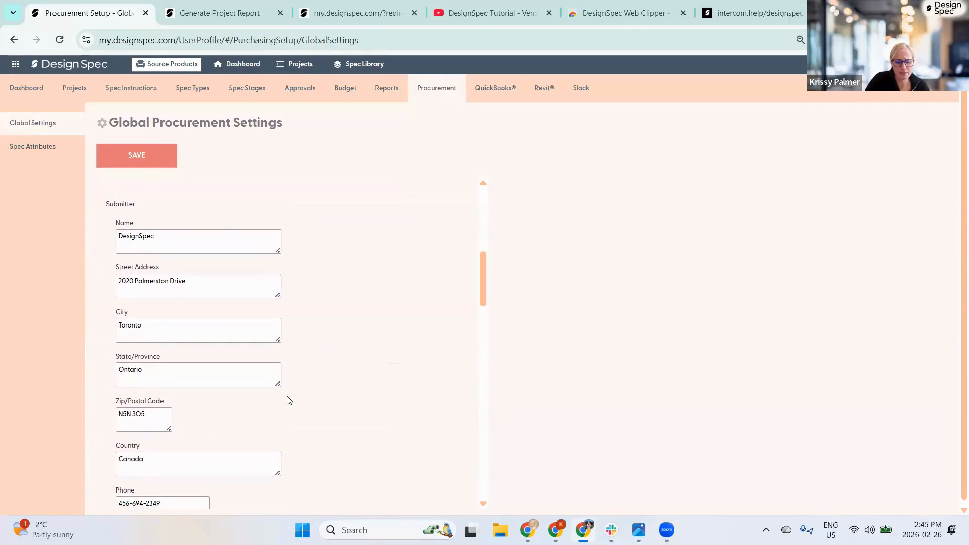
{"action": "scroll", "coordinate": [302, 399], "scroll_direction": "down", "scroll_amount": 4}
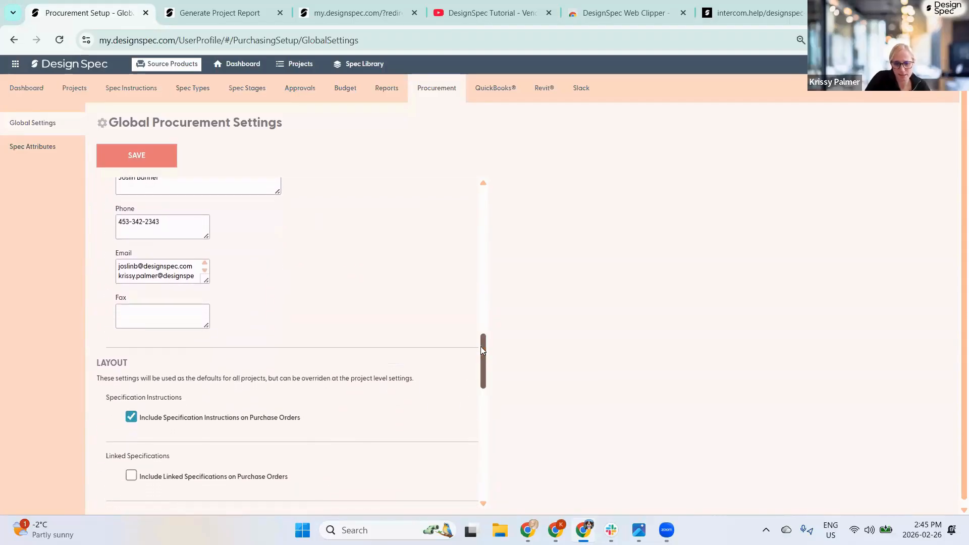
{"action": "left_click_drag", "start_coordinate": [480, 346], "coordinate": [492, 375]}
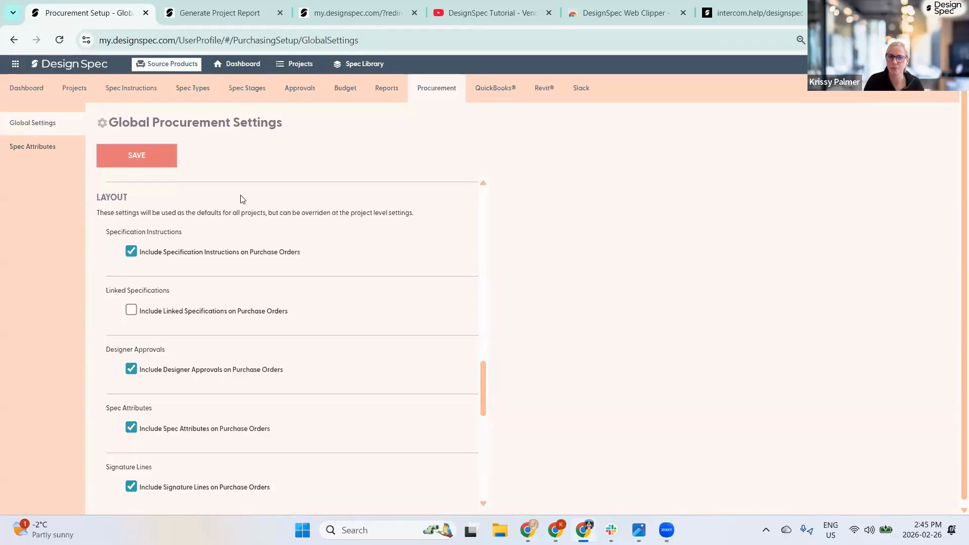
{"action": "left_click", "coordinate": [35, 146]}
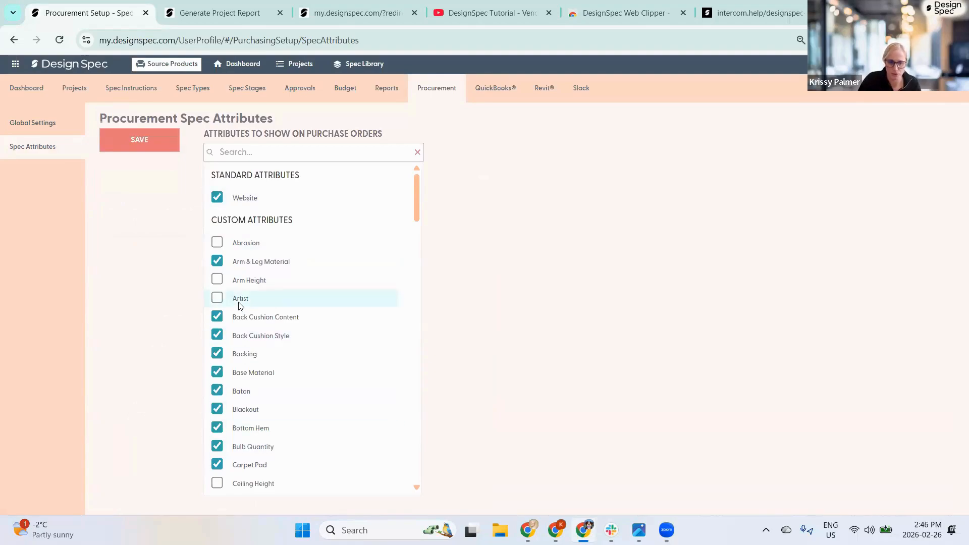
- Open the QuickBooks integration page, connected to QuickBooks Online Plus (US)
{"action": "left_click", "coordinate": [491, 89]}
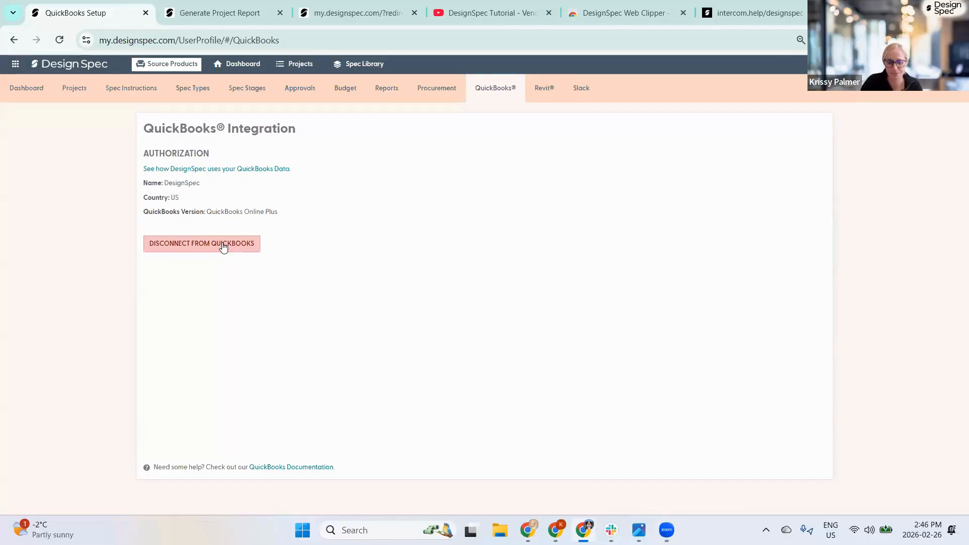
- Open the Revit integration page offering plugin installers for Revit 2021 through 2026
{"action": "left_click", "coordinate": [552, 92]}
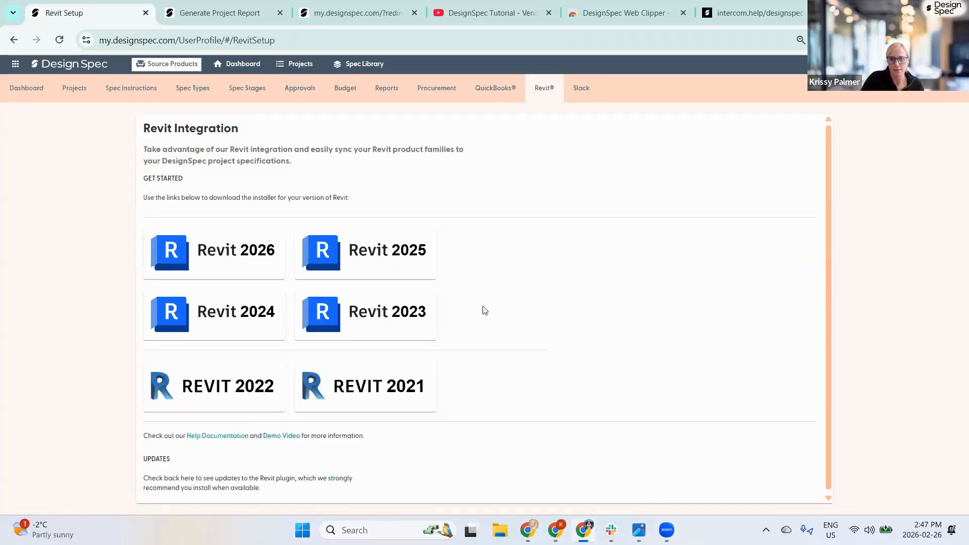
- Open the Slack Integration page with default, global and project-specific channel settings
{"action": "left_click", "coordinate": [582, 91]}
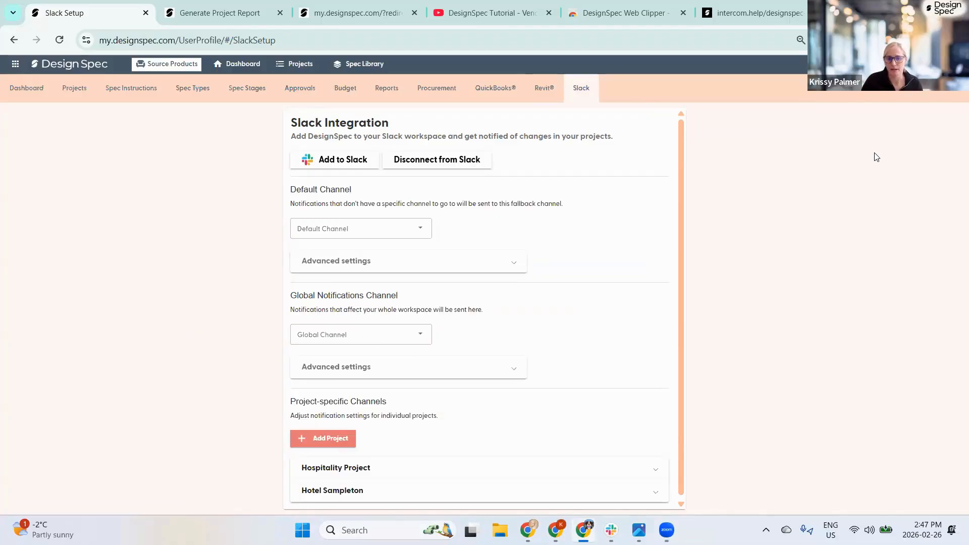
- Open Manage Users from the account menu, then the saved billing screenshot
{"action": "left_click", "coordinate": [939, 64]}
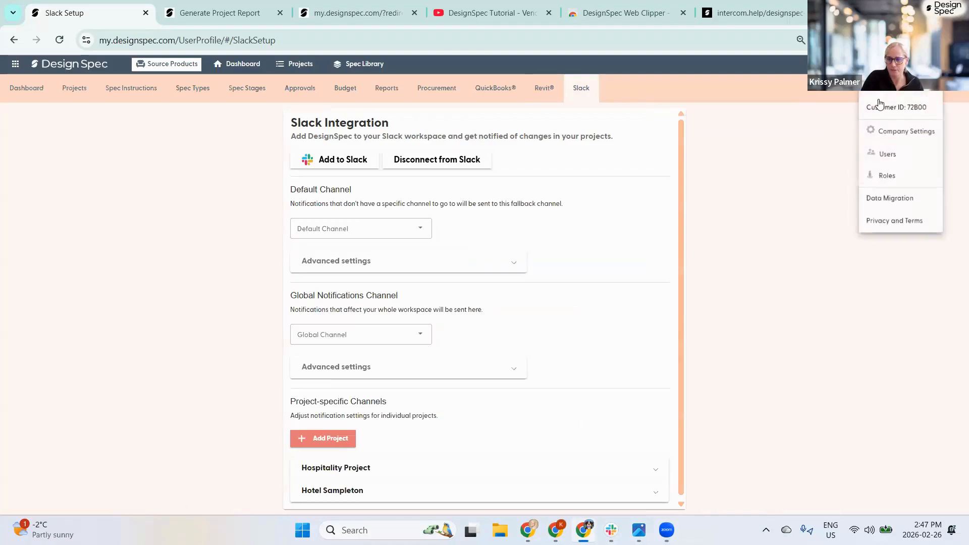
{"action": "left_click", "coordinate": [884, 152]}
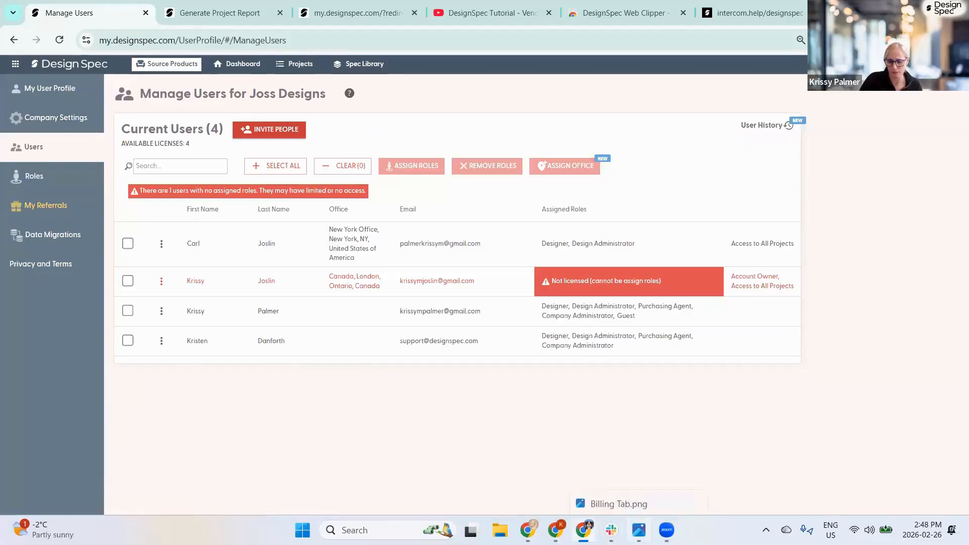
{"action": "left_click", "coordinate": [639, 531]}
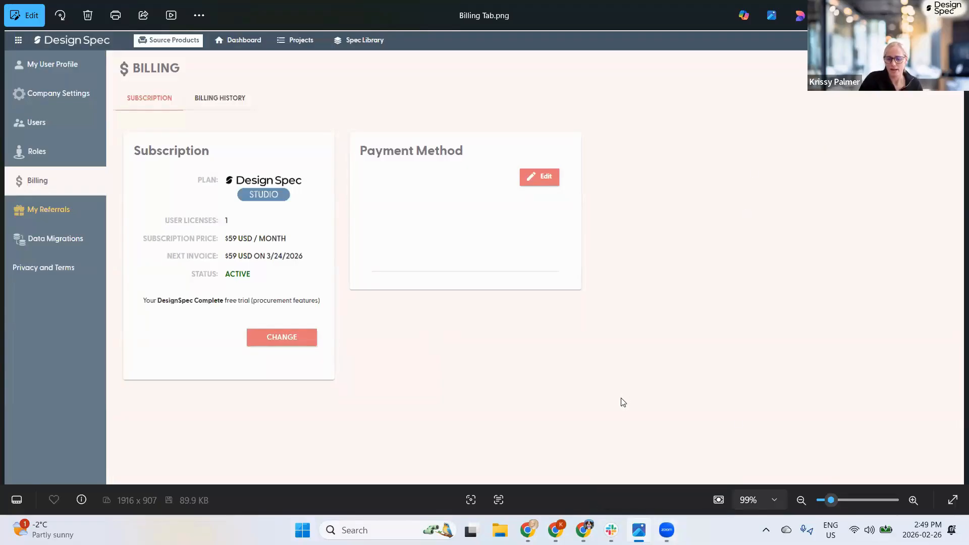
{"action": "mouse_move", "coordinate": [583, 530]}
{"action": "left_click", "coordinate": [583, 474]}
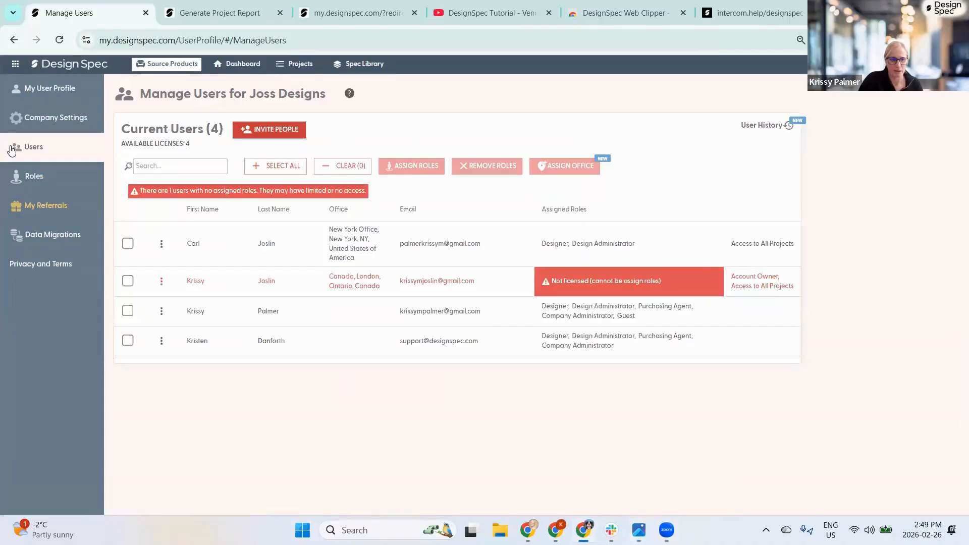
- Open Manage Roles and switch on Global Project Permissions, bringing up its confirmation
{"action": "left_click", "coordinate": [28, 181]}
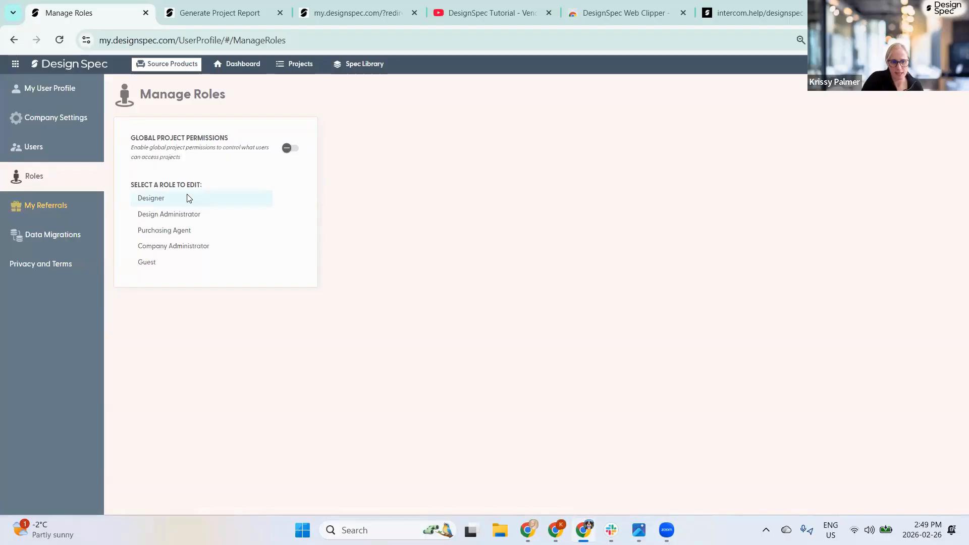
{"action": "left_click", "coordinate": [287, 149]}
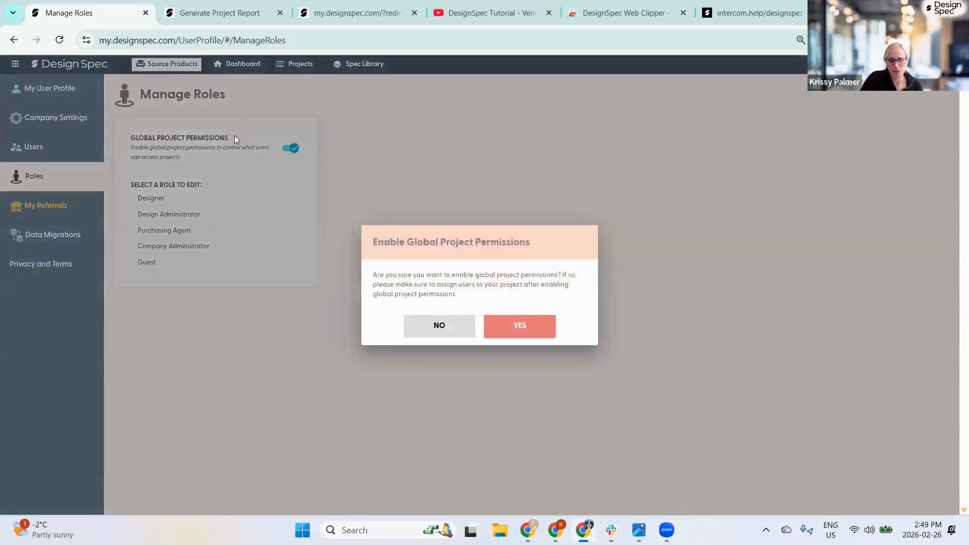
- Confirm enabling global project permissions, then open the Designer role and select its name text
{"action": "left_click", "coordinate": [520, 327]}
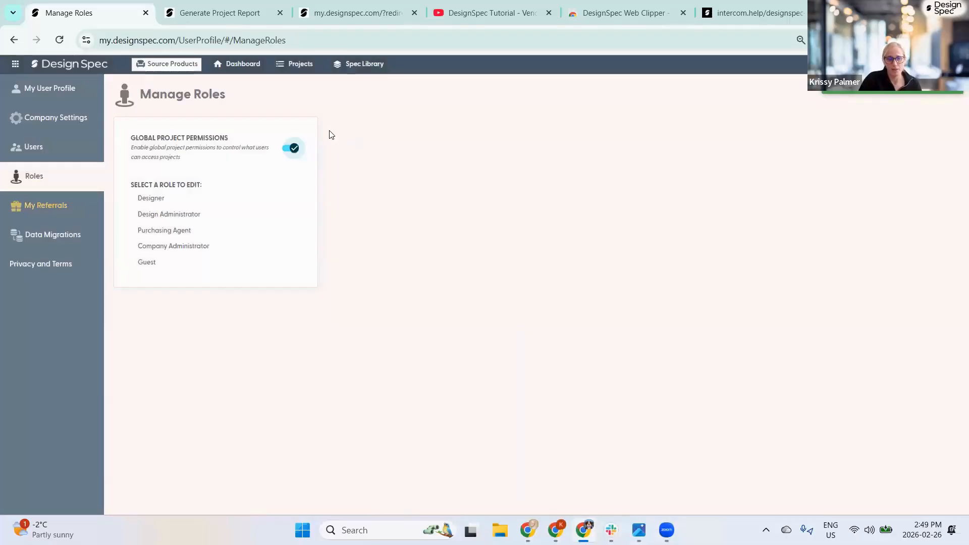
{"action": "left_click", "coordinate": [154, 200]}
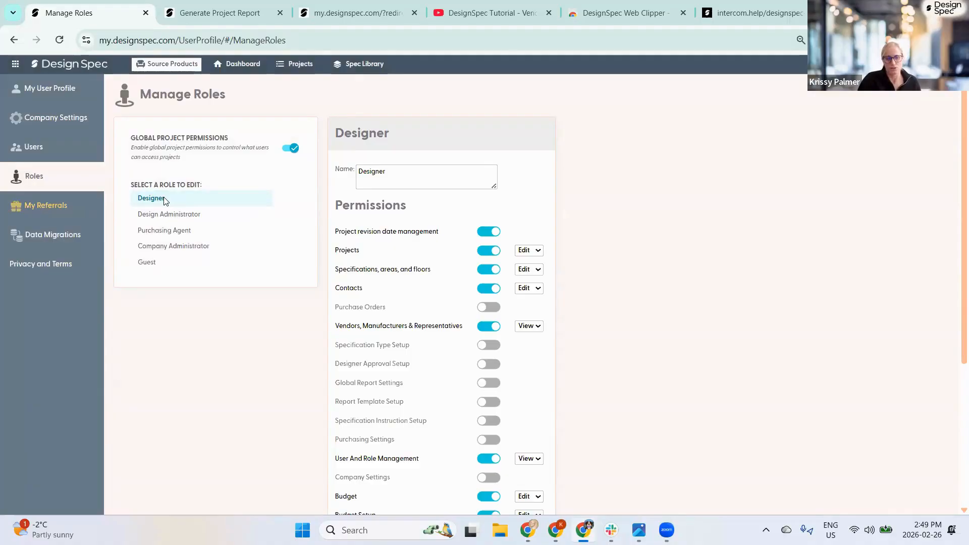
{"action": "left_click", "coordinate": [150, 200]}
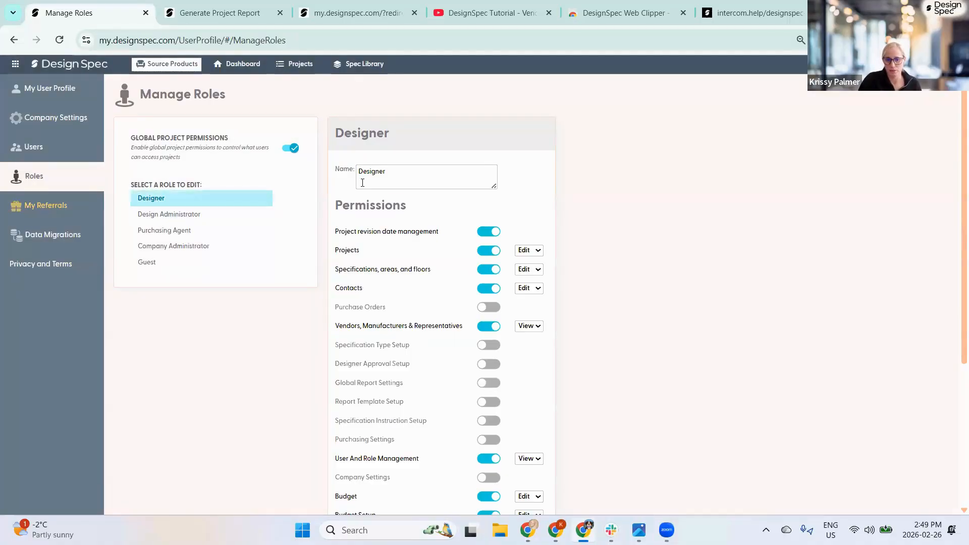
{"action": "left_click", "coordinate": [389, 177]}
{"action": "double_click", "coordinate": [388, 176]}
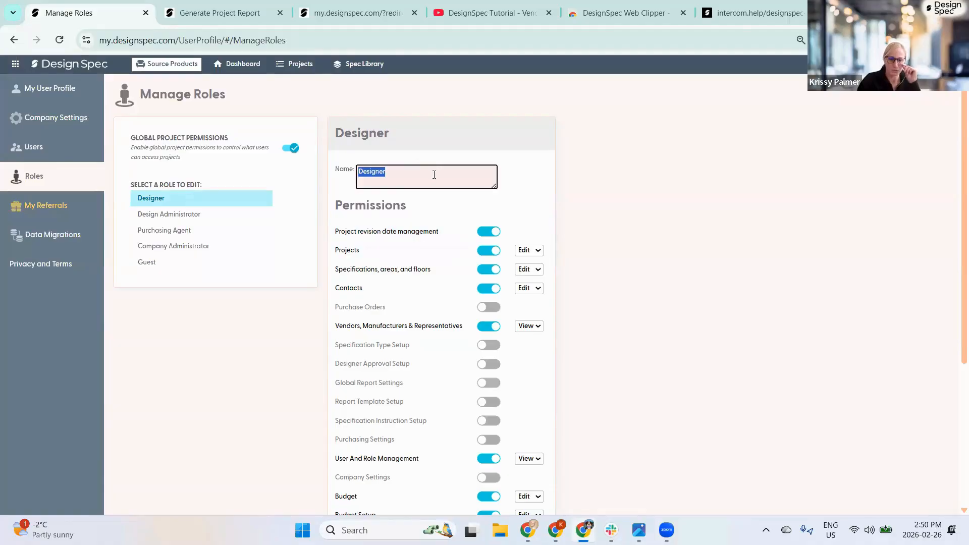
- Check the Designer role's Vendors access level choices, leaving it at View
{"action": "scroll", "coordinate": [500, 202], "scroll_direction": "down", "scroll_amount": 3}
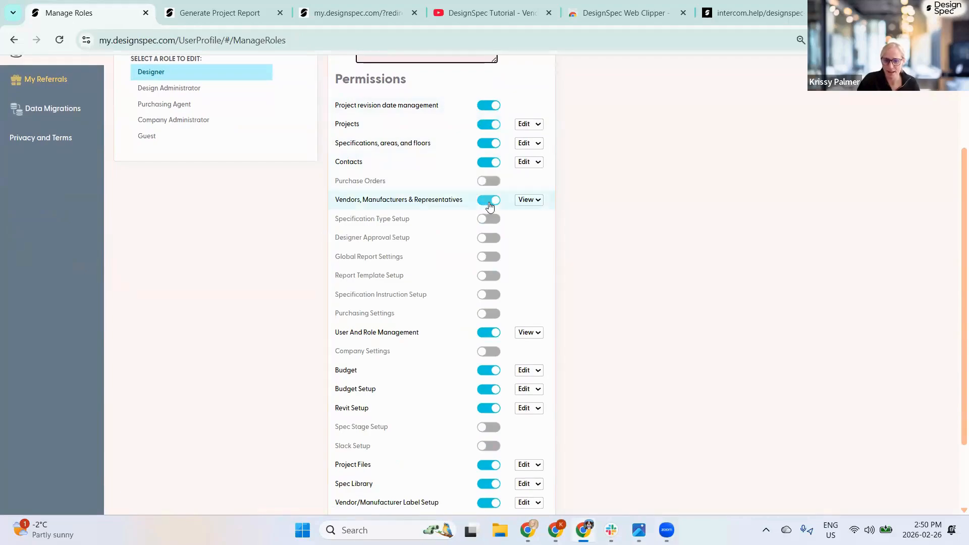
{"action": "left_click", "coordinate": [531, 200]}
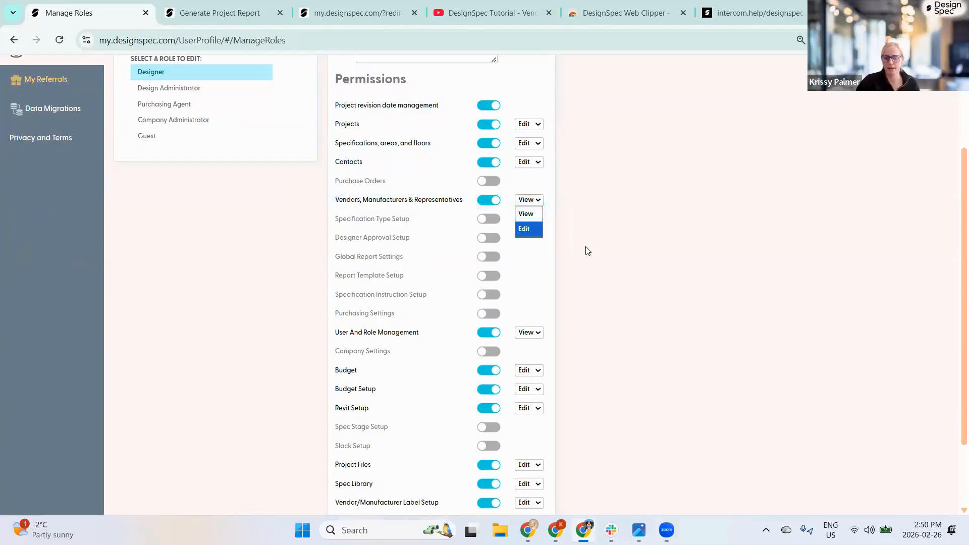
{"action": "left_click", "coordinate": [650, 207]}
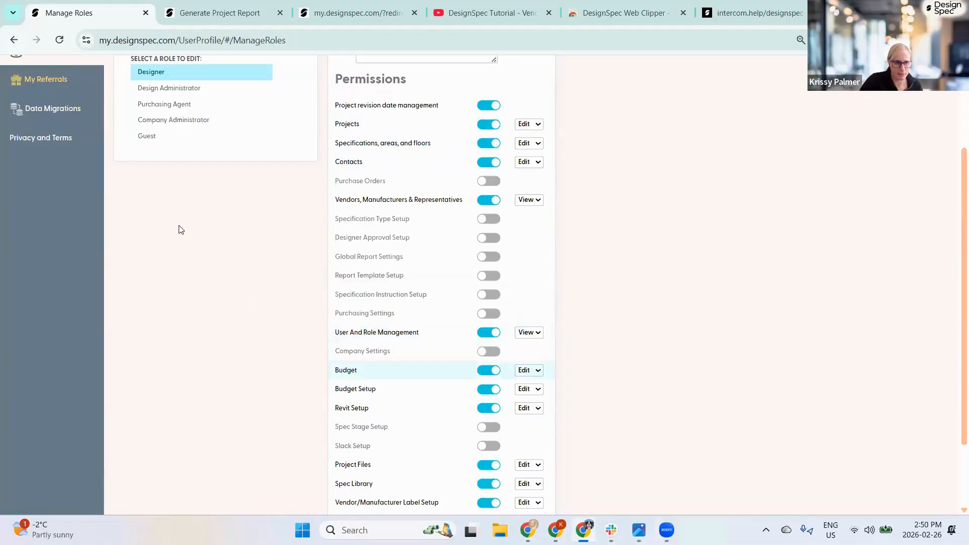
{"action": "scroll", "coordinate": [227, 190], "scroll_direction": "up", "scroll_amount": 3}
- Return to the user list, view one user's actions menu, and start an invitation
{"action": "left_click", "coordinate": [32, 148]}
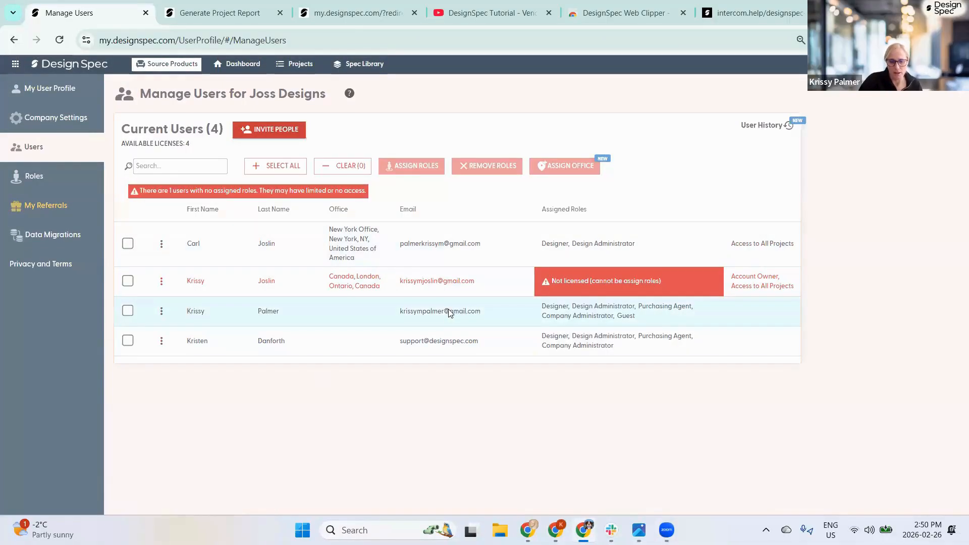
{"action": "left_click", "coordinate": [161, 313]}
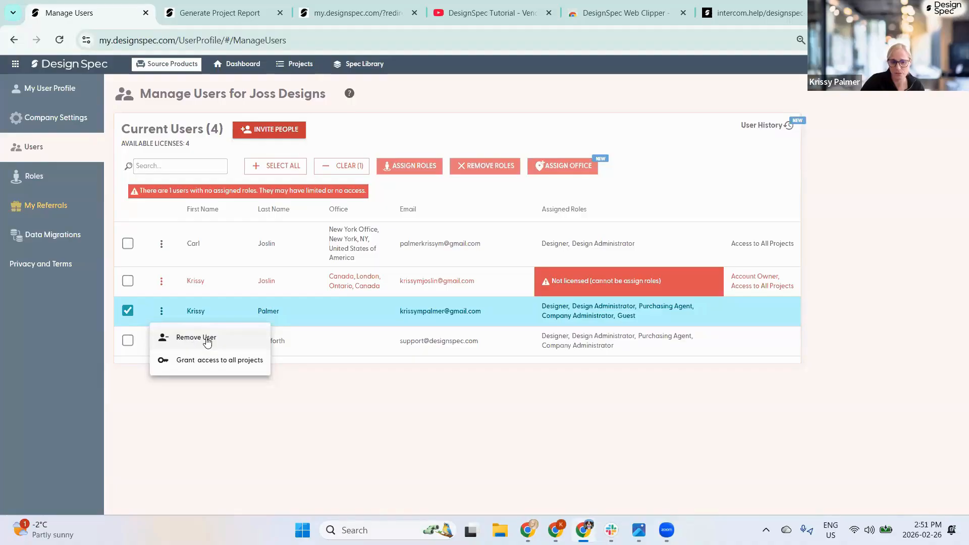
{"action": "left_click", "coordinate": [257, 131]}
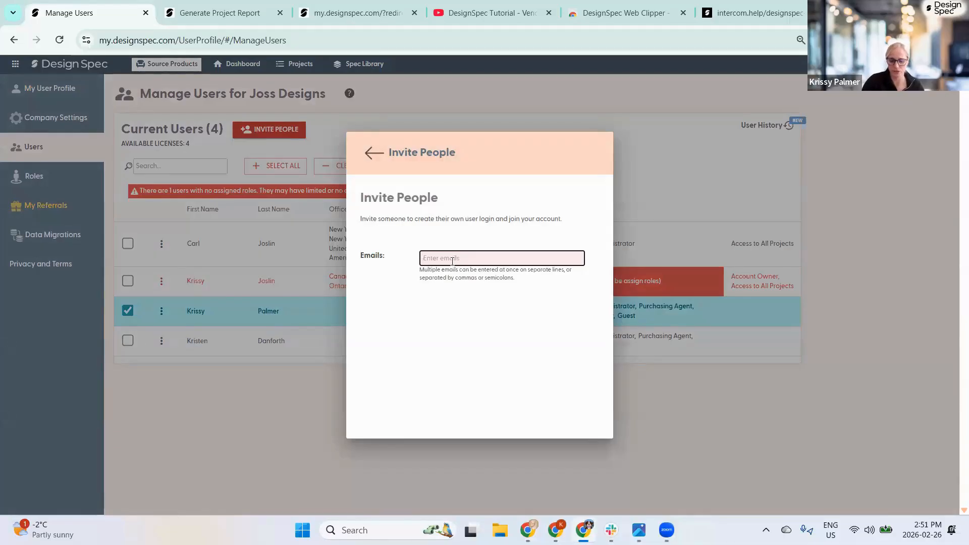
- Tick the Designer, Purchasing Agent and Company Administrator roles, then close the invite without sending
{"action": "type", "text": "kr"}
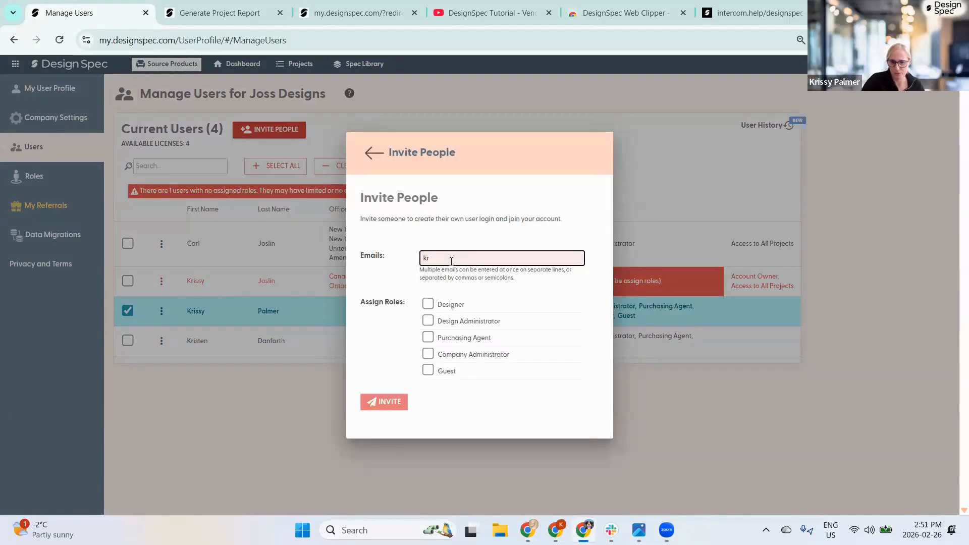
{"action": "left_click", "coordinate": [428, 304]}
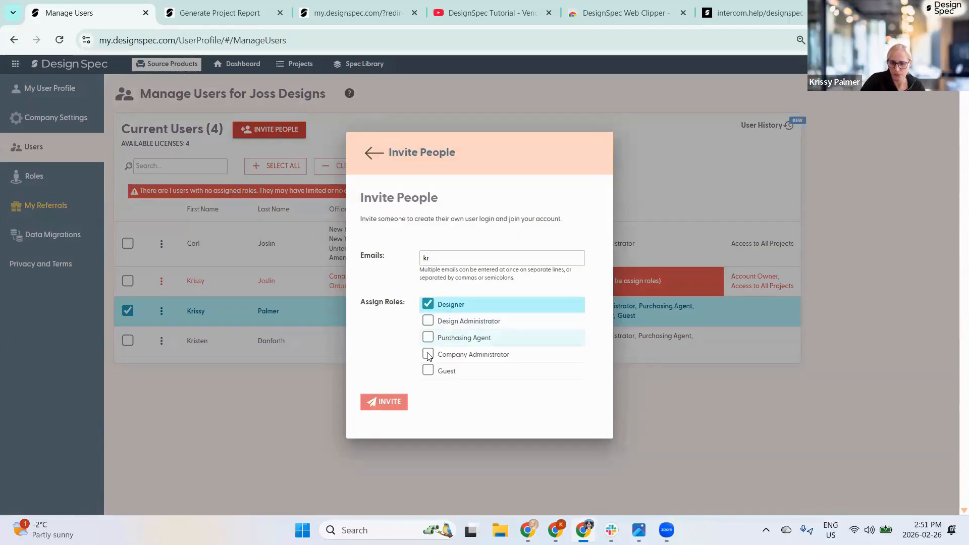
{"action": "left_click", "coordinate": [428, 338]}
{"action": "left_click", "coordinate": [429, 354]}
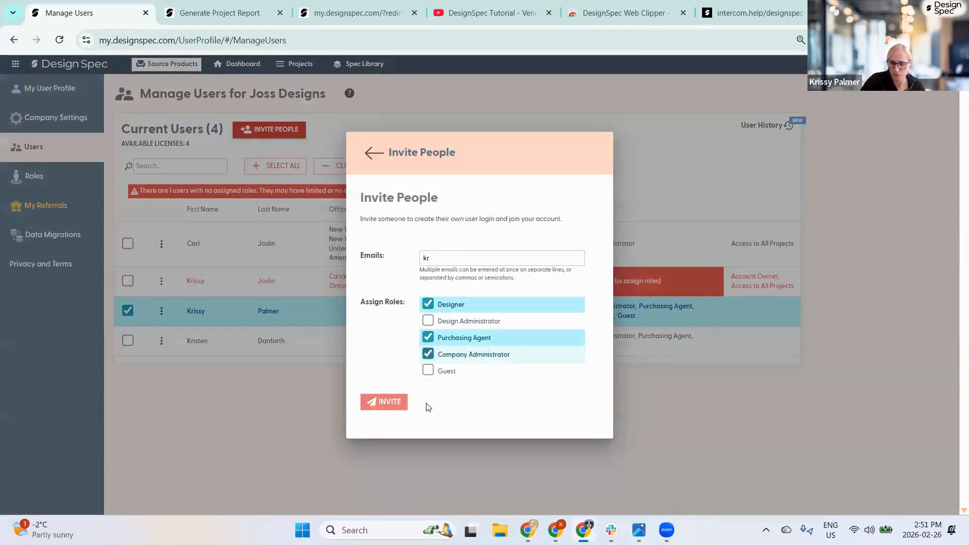
{"action": "left_click", "coordinate": [371, 156]}
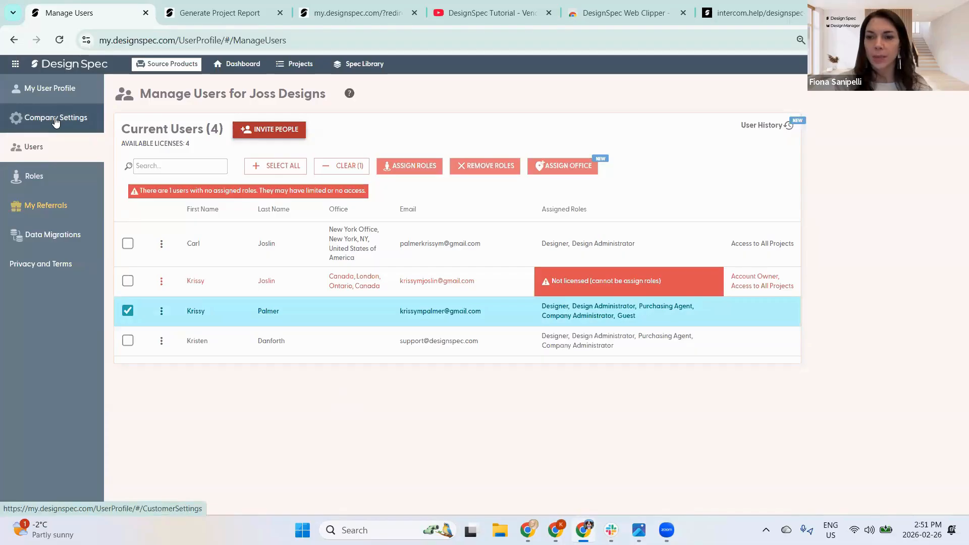
- Scroll through the Designer role's permissions on the Roles page, then open Company Settings
{"action": "left_click", "coordinate": [45, 176]}
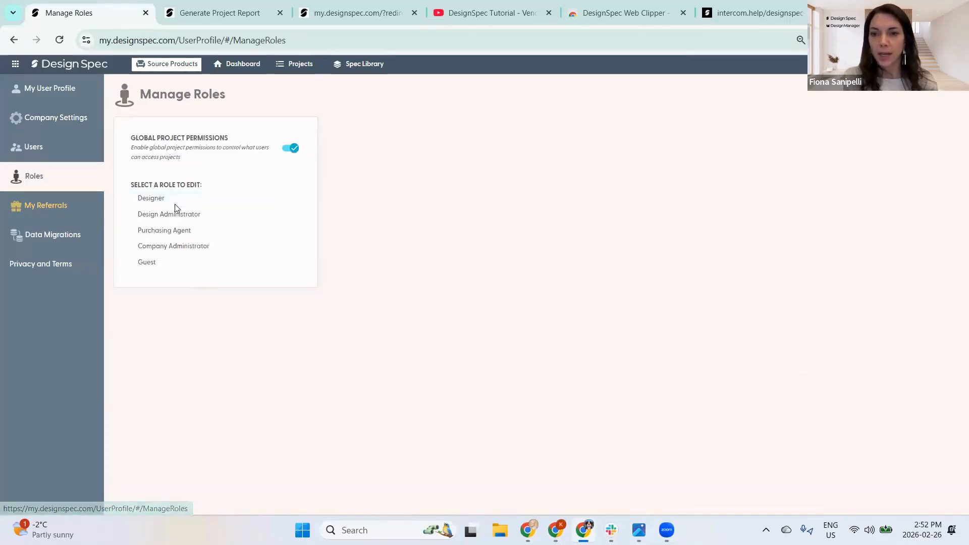
{"action": "left_click", "coordinate": [157, 199]}
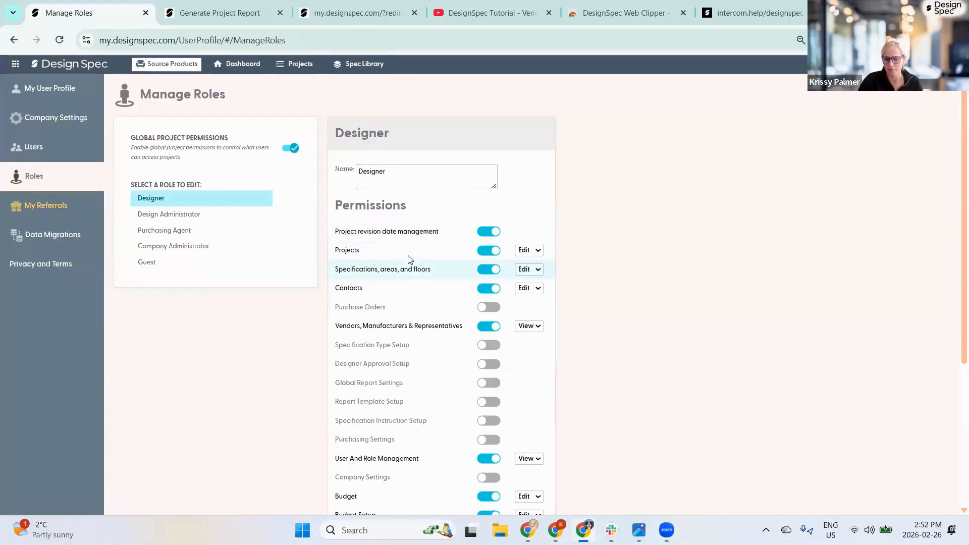
{"action": "scroll", "coordinate": [404, 252], "scroll_direction": "down", "scroll_amount": 3}
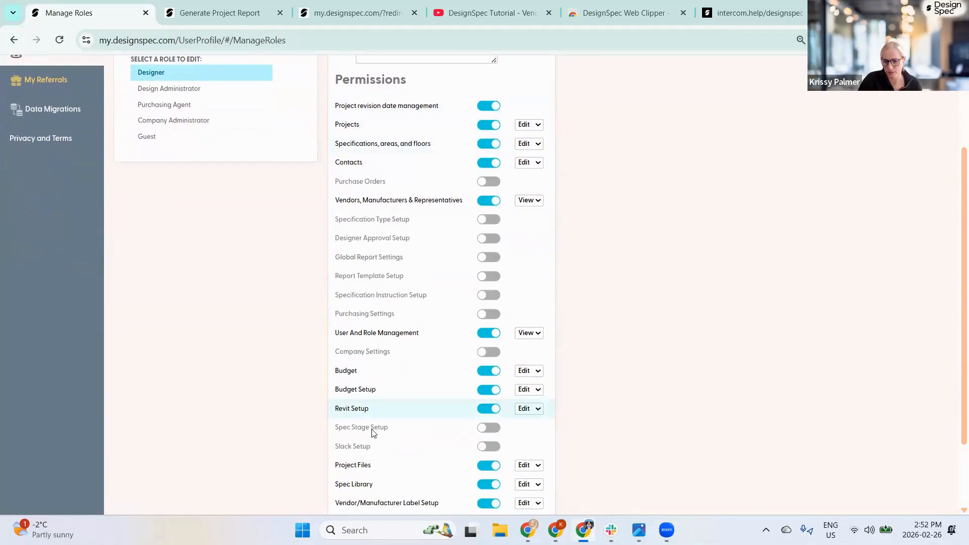
{"action": "scroll", "coordinate": [396, 376], "scroll_direction": "down", "scroll_amount": 2}
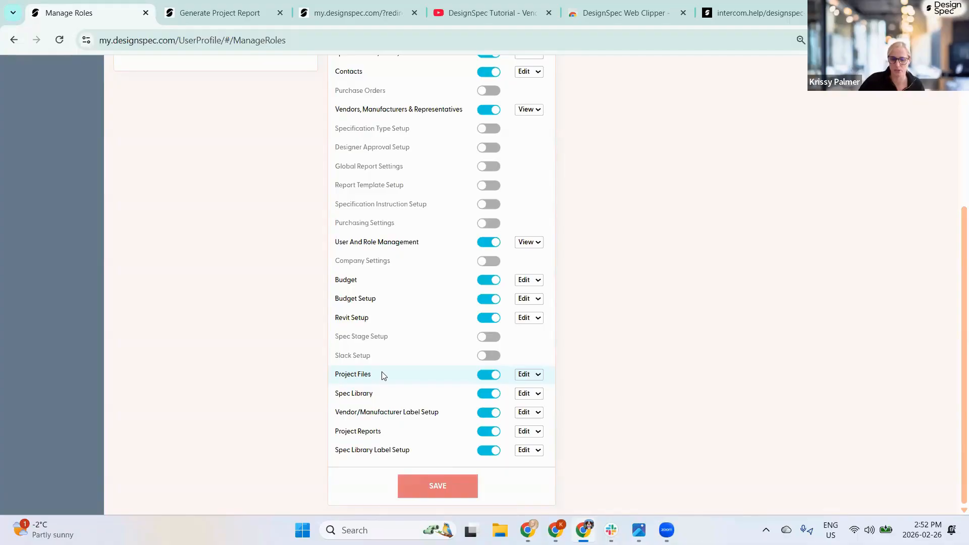
{"action": "scroll", "coordinate": [392, 361], "scroll_direction": "up", "scroll_amount": 4}
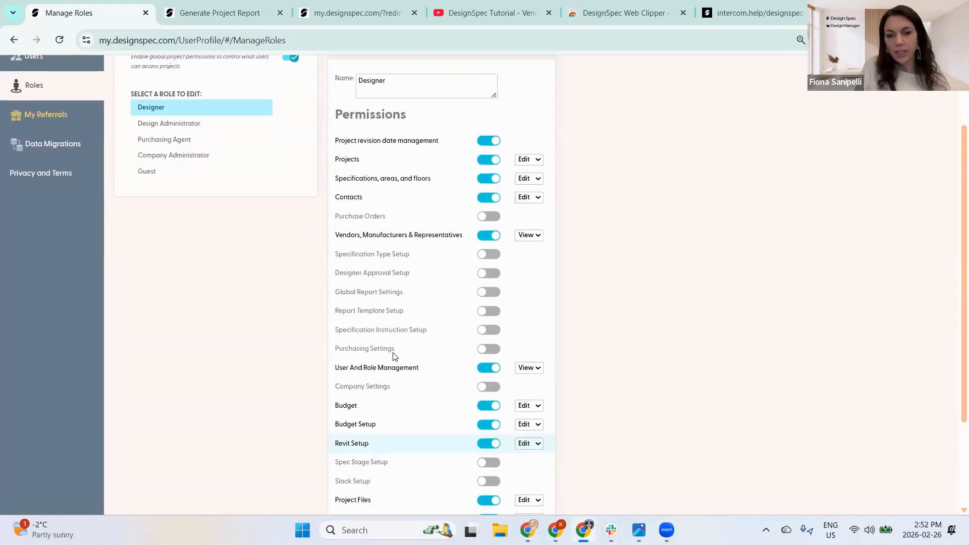
{"action": "scroll", "coordinate": [393, 348], "scroll_direction": "up", "scroll_amount": 1}
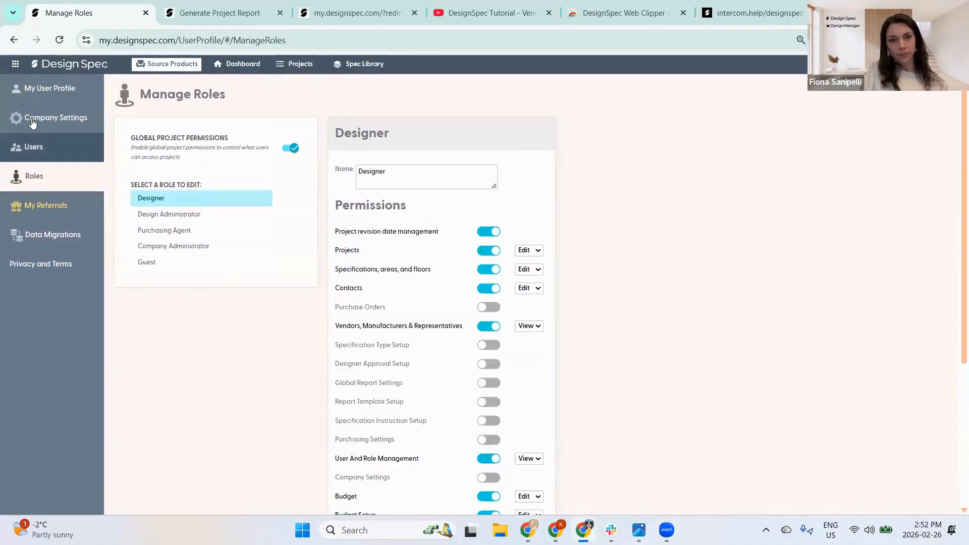
{"action": "left_click", "coordinate": [48, 124]}
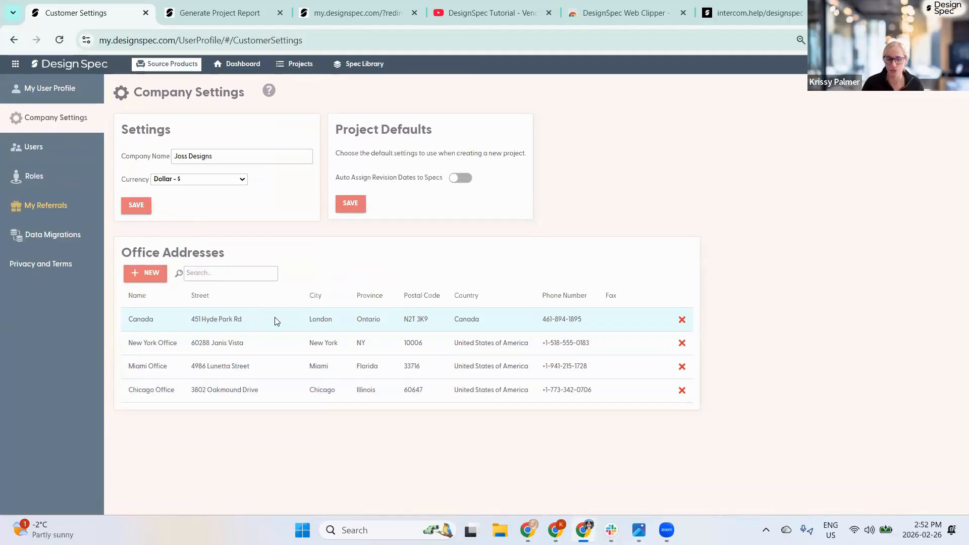
- View the Users list and your profile's Change My Password tab, then return to the dashboard
{"action": "left_click", "coordinate": [34, 149]}
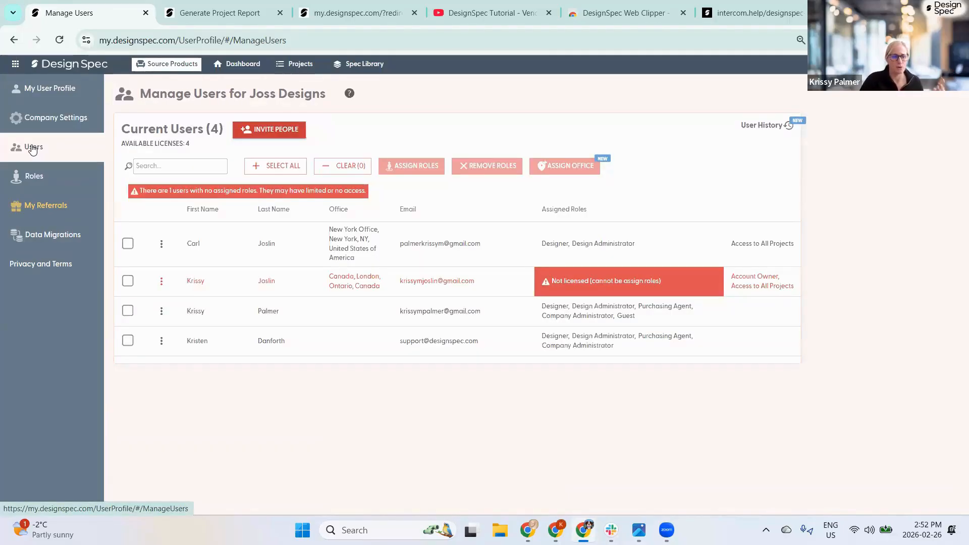
{"action": "left_click", "coordinate": [40, 95]}
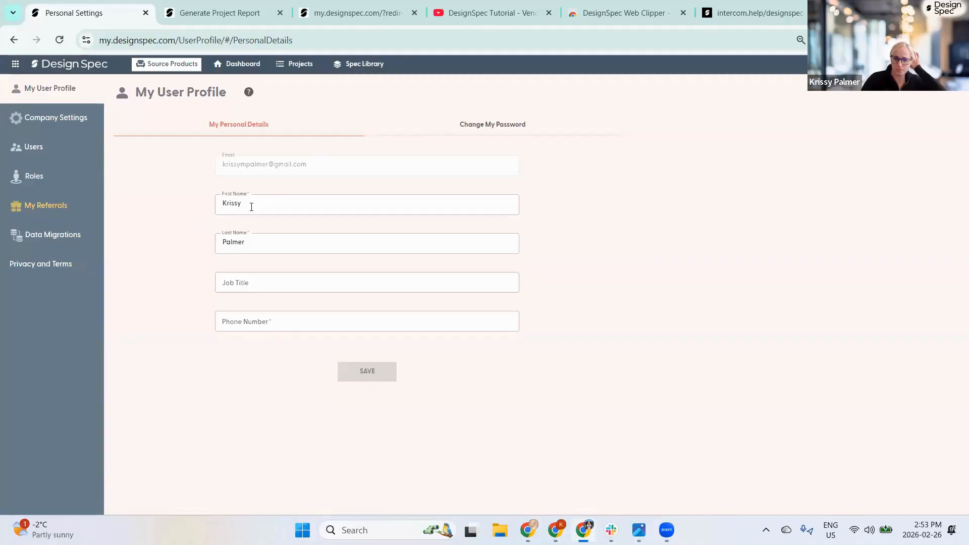
{"action": "left_click", "coordinate": [473, 126]}
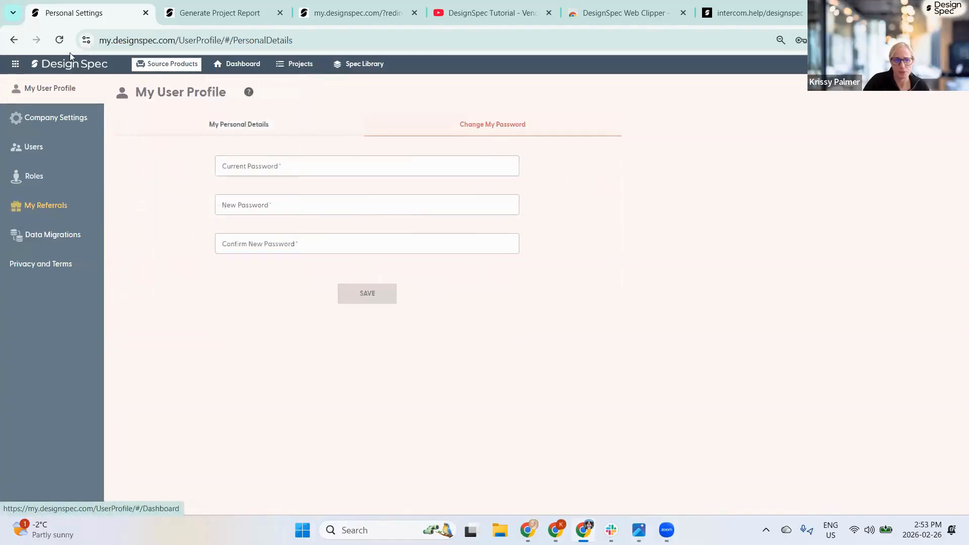
{"action": "left_click", "coordinate": [69, 66]}
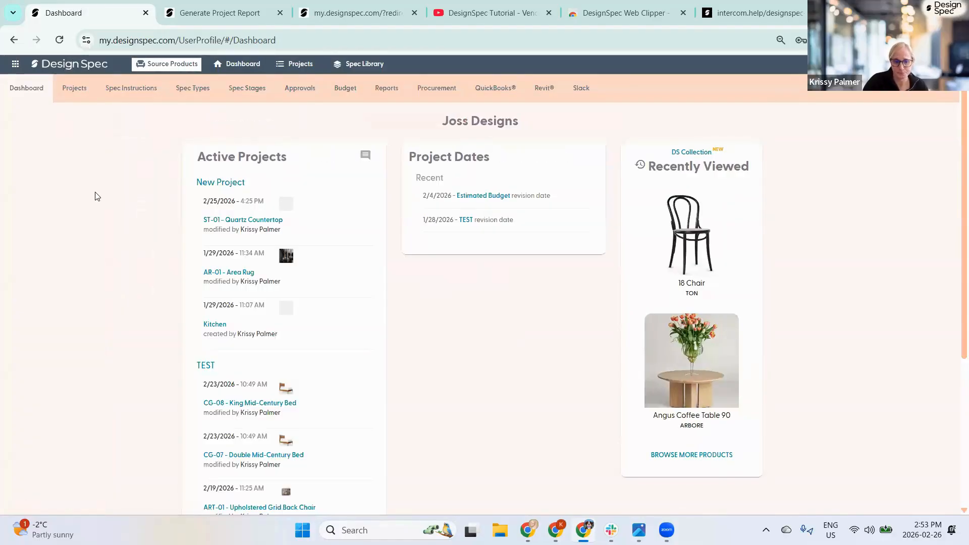
- Browse New Project's Vendors tab, Representatives, and Vendors & Manufacturers, ending on the Labels list
{"action": "left_click", "coordinate": [217, 184]}
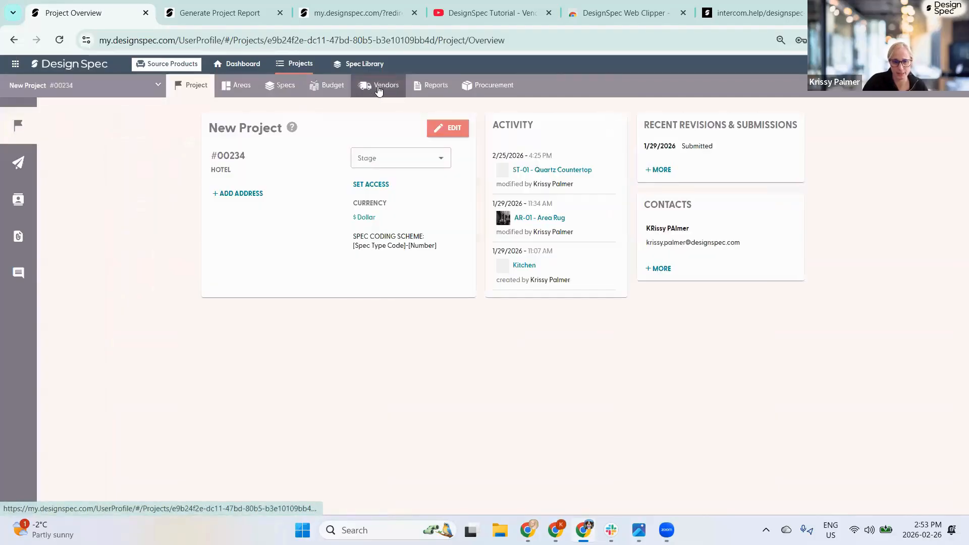
{"action": "left_click", "coordinate": [379, 87]}
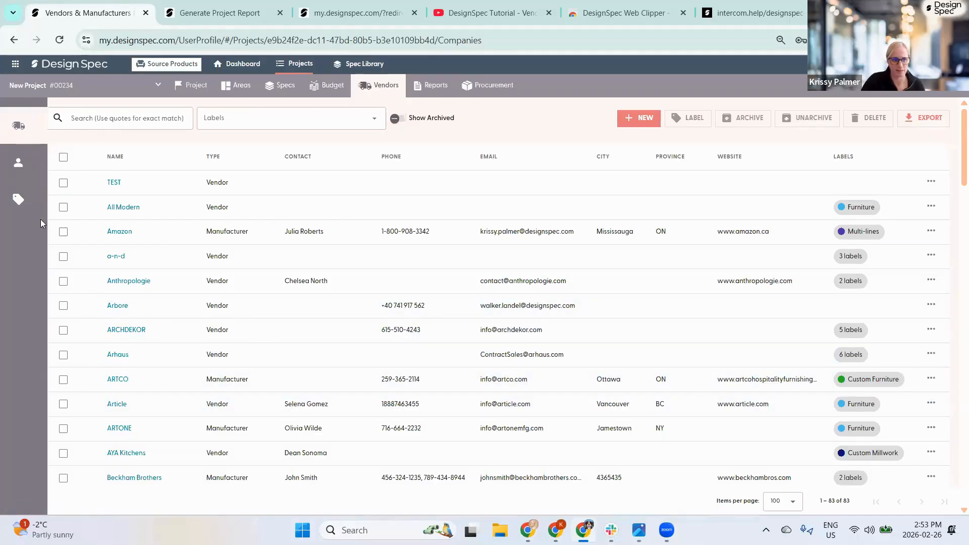
{"action": "left_click", "coordinate": [50, 161]}
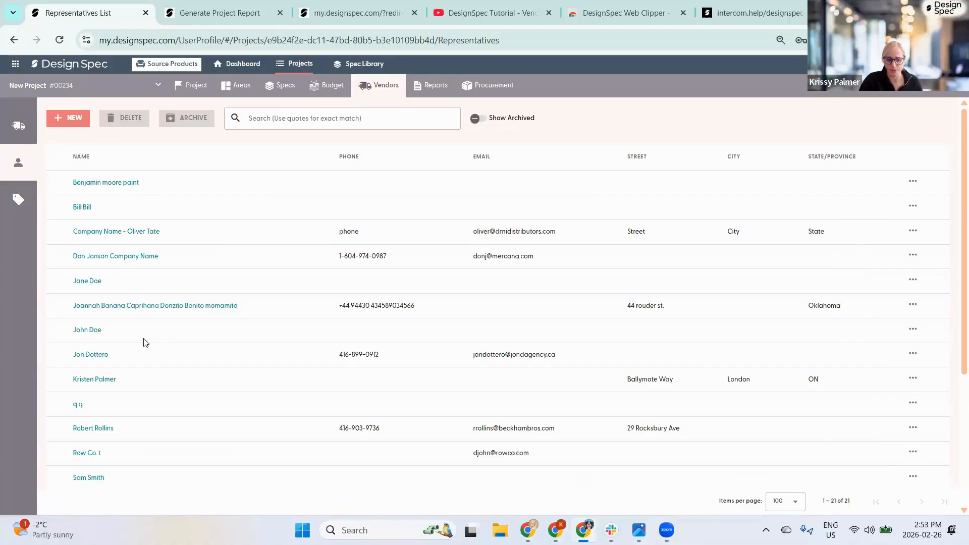
{"action": "left_click", "coordinate": [18, 125]}
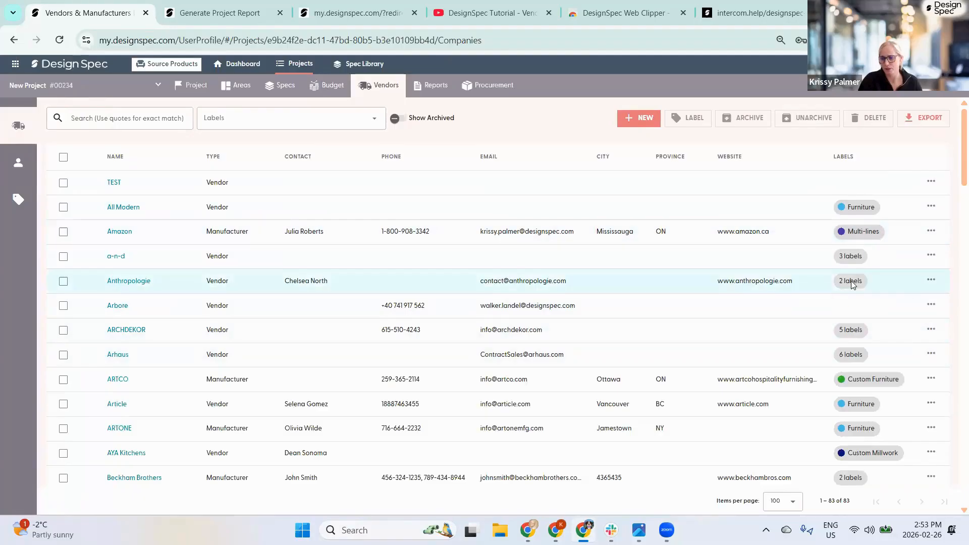
{"action": "mouse_move", "coordinate": [853, 258]}
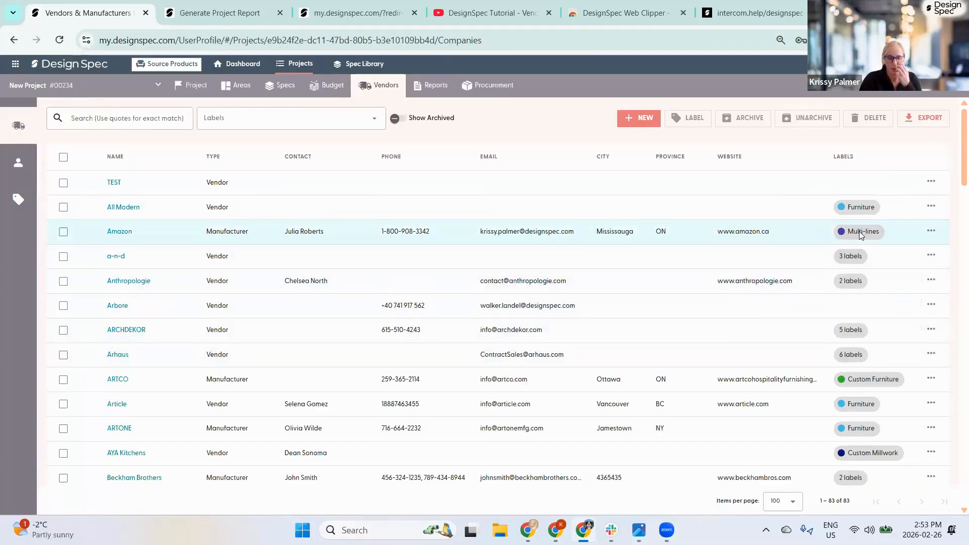
{"action": "left_click", "coordinate": [27, 200]}
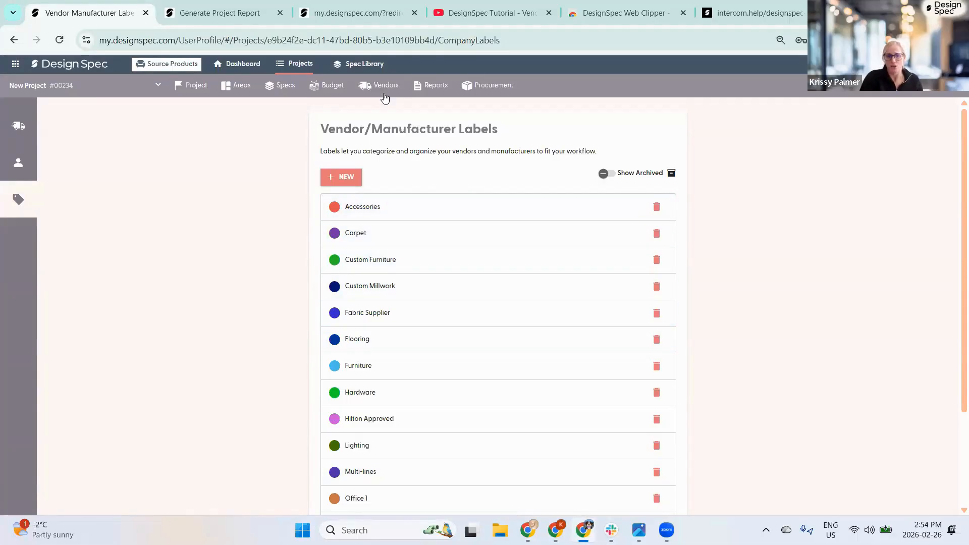
- Open the Spec Library and toggle between image-card and table list views
{"action": "left_click", "coordinate": [360, 66]}
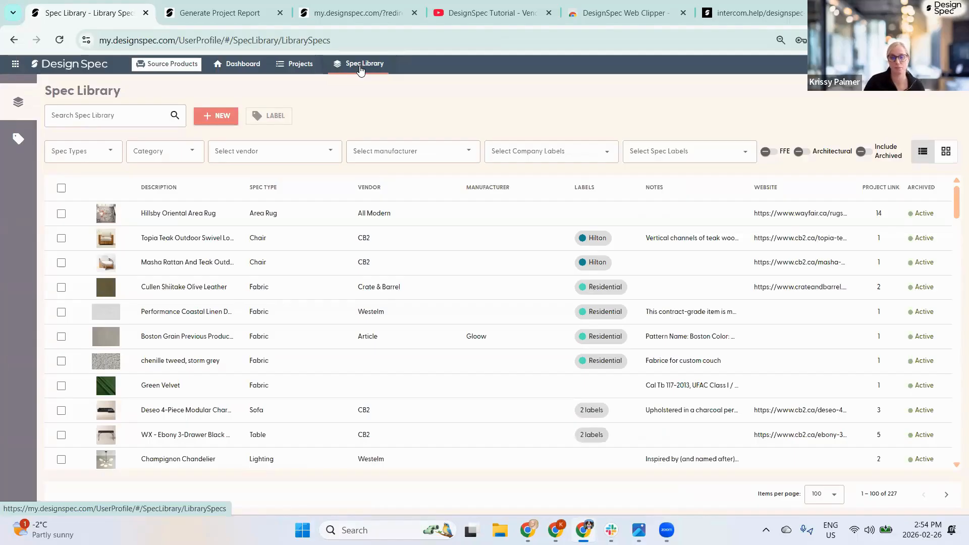
{"action": "left_click", "coordinate": [946, 152]}
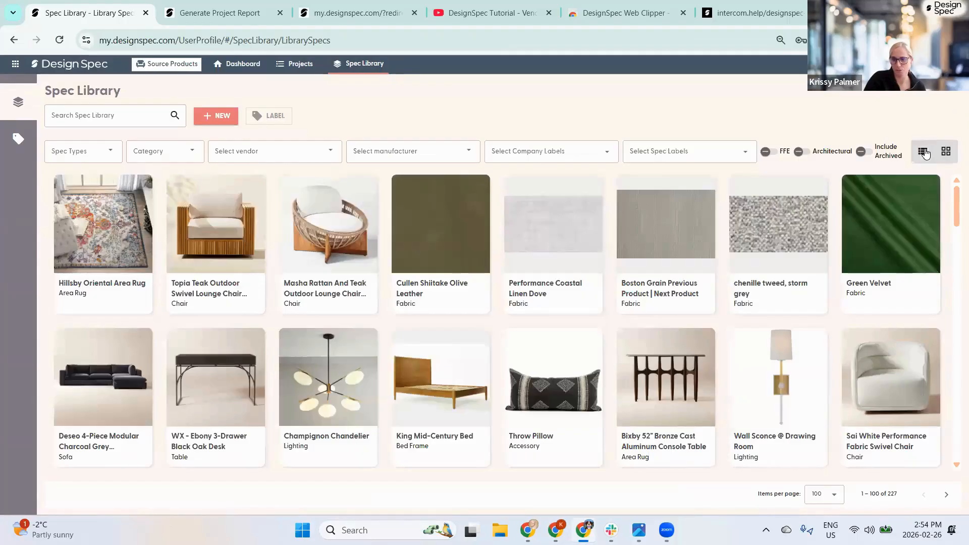
{"action": "left_click", "coordinate": [923, 152]}
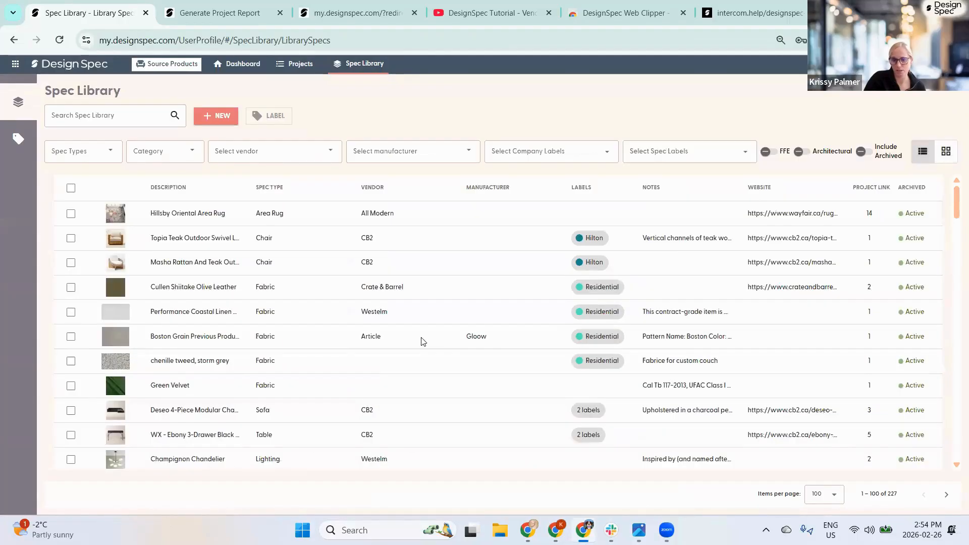
- Filter specs to the Residential label as cards, clear the filter, and open the Hillsby Oriental Area Rug
{"action": "left_click", "coordinate": [550, 156]}
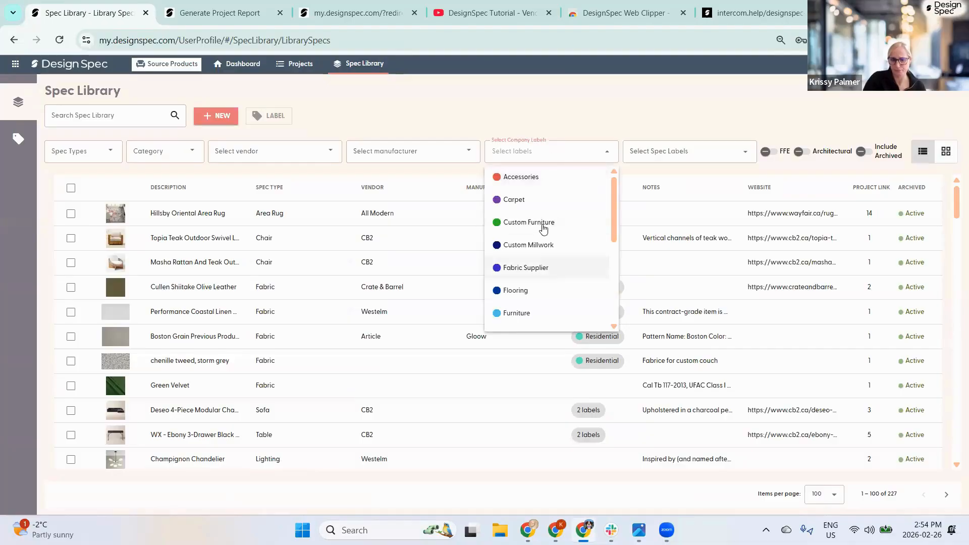
{"action": "scroll", "coordinate": [544, 227], "scroll_direction": "down", "scroll_amount": 1}
{"action": "scroll", "coordinate": [544, 230], "scroll_direction": "down", "scroll_amount": 2}
{"action": "left_click", "coordinate": [653, 150]}
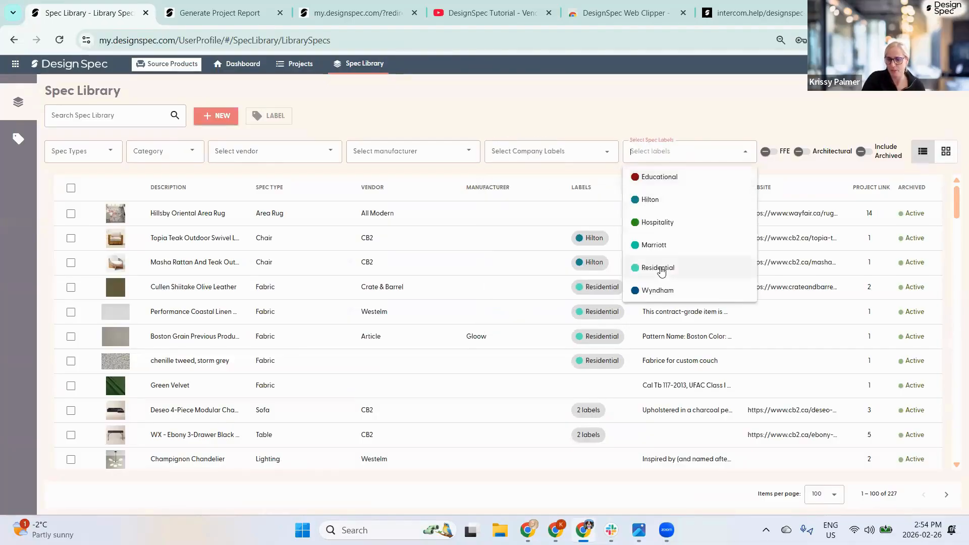
{"action": "left_click", "coordinate": [656, 268]}
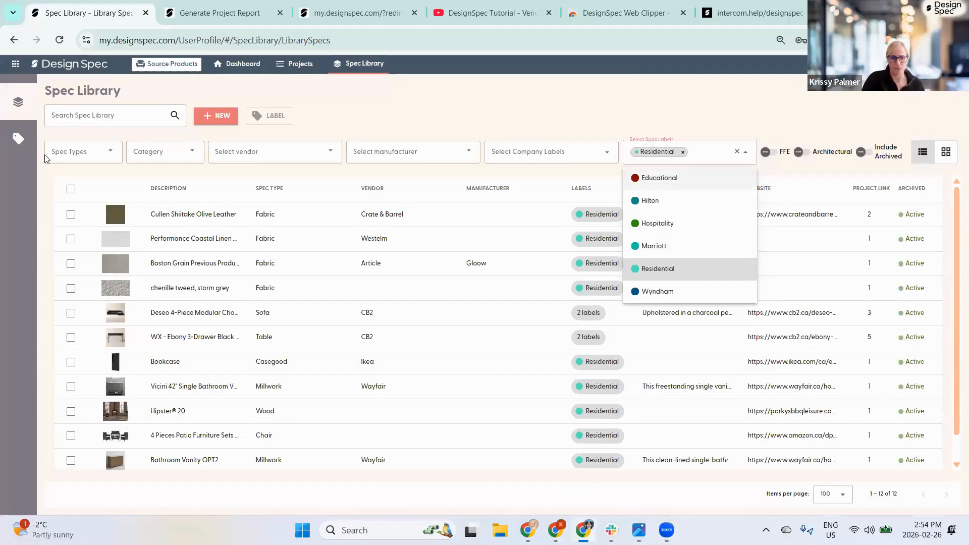
{"action": "left_click", "coordinate": [946, 155]}
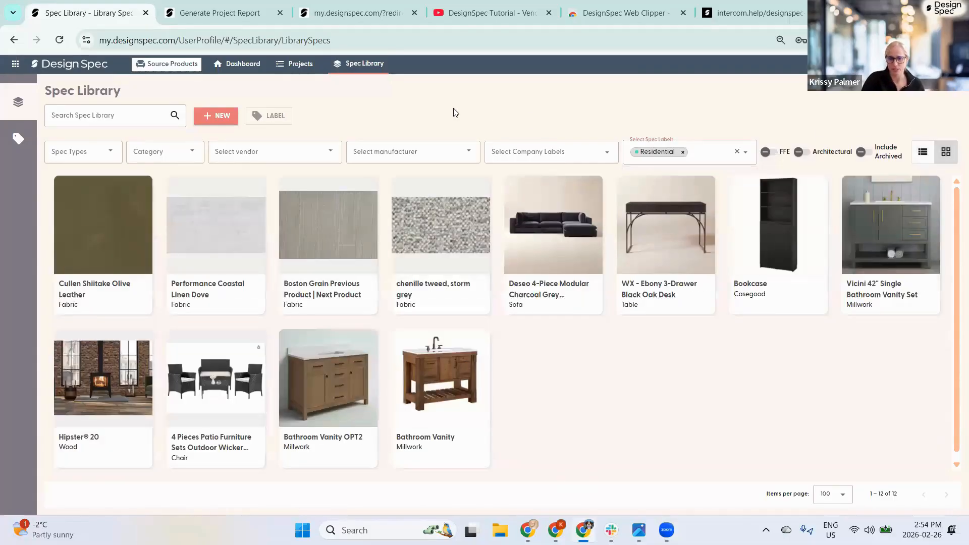
{"action": "left_click", "coordinate": [736, 151]}
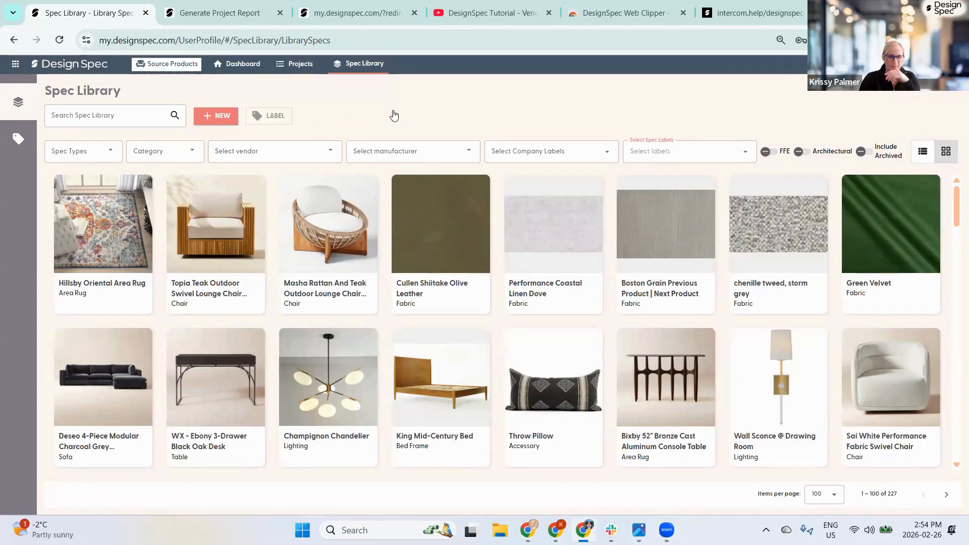
{"action": "left_click", "coordinate": [121, 229]}
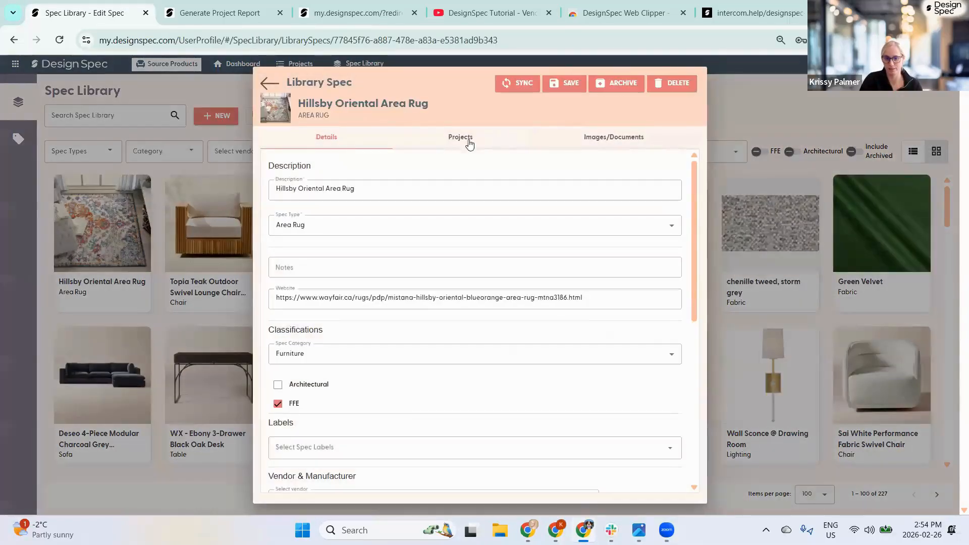
- Check the Hillsby Oriental Area Rug spec's Projects tab, confirming it's in no projects
{"action": "left_click", "coordinate": [465, 140]}
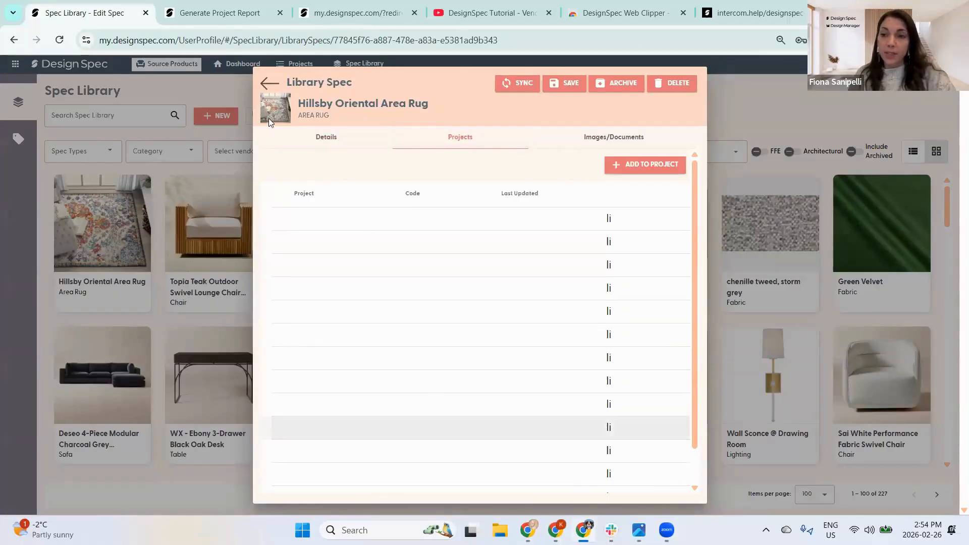
{"action": "left_click", "coordinate": [269, 82]}
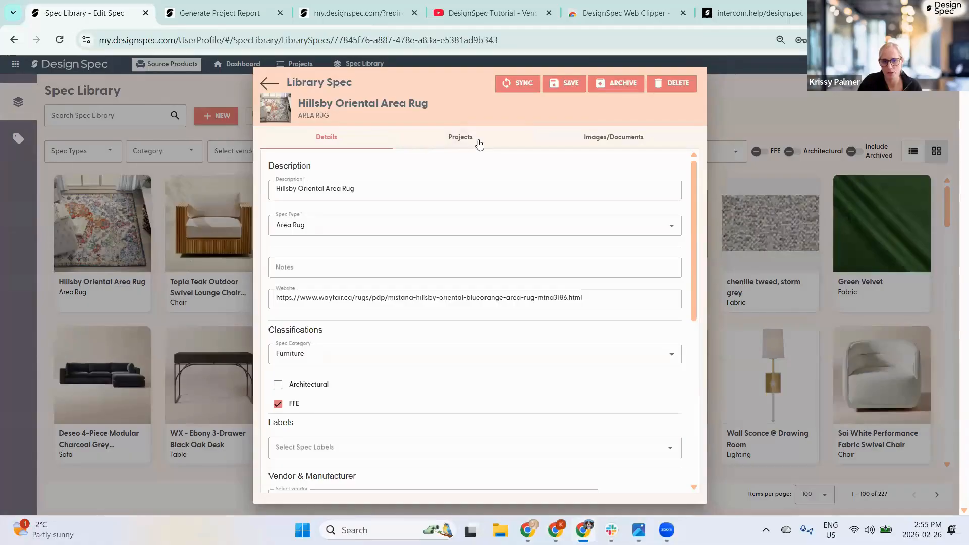
{"action": "left_click", "coordinate": [462, 140]}
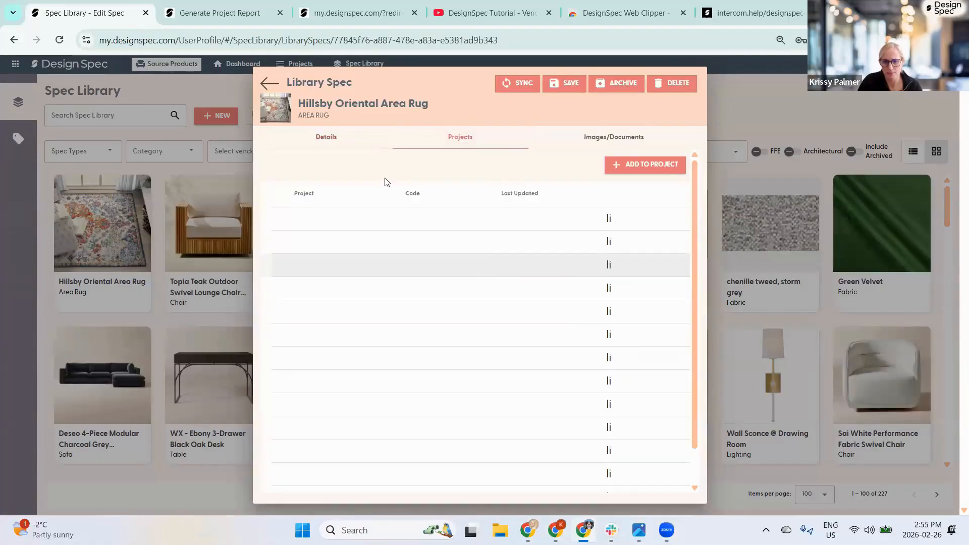
{"action": "left_click", "coordinate": [270, 85]}
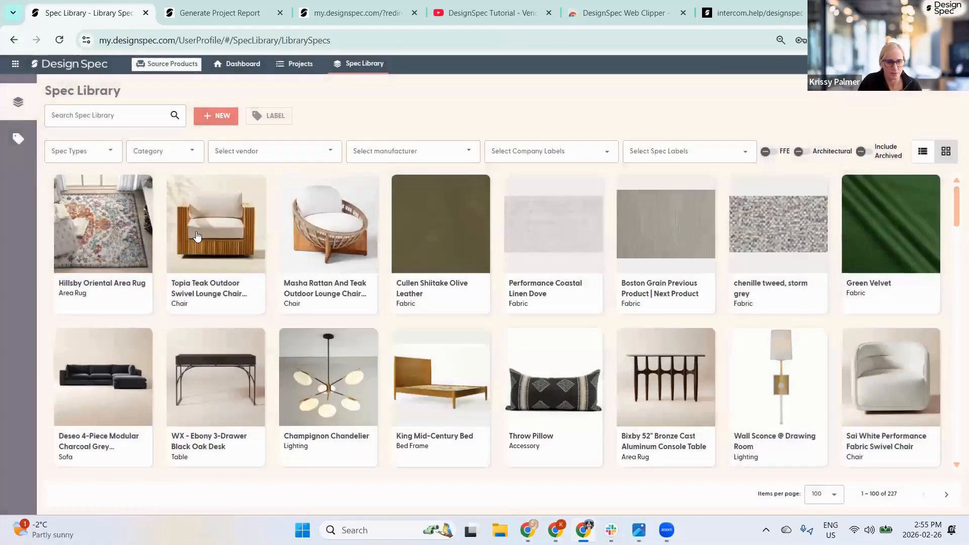
- Check the Topia teak lounge chair spec's projects, then switch to the Web Clipper store tab
{"action": "left_click", "coordinate": [195, 231]}
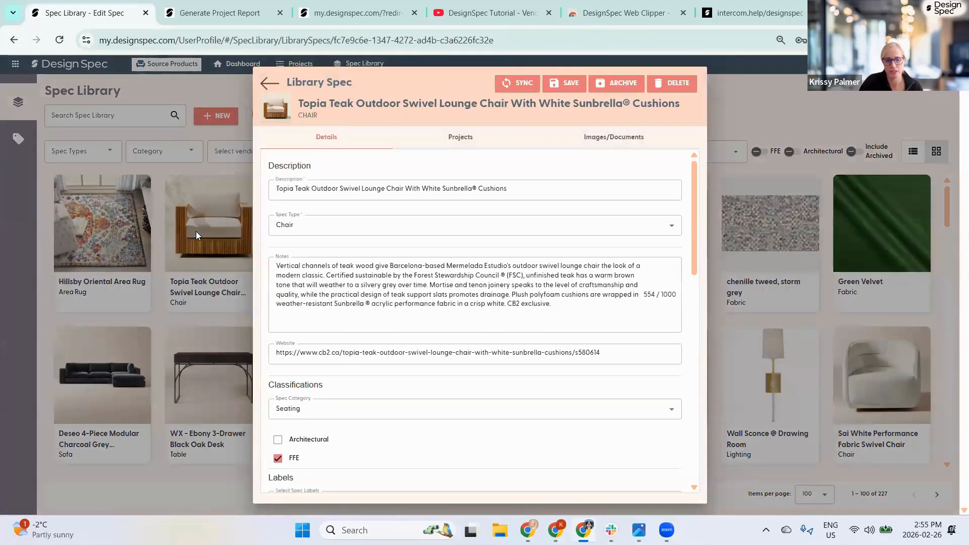
{"action": "left_click", "coordinate": [462, 138]}
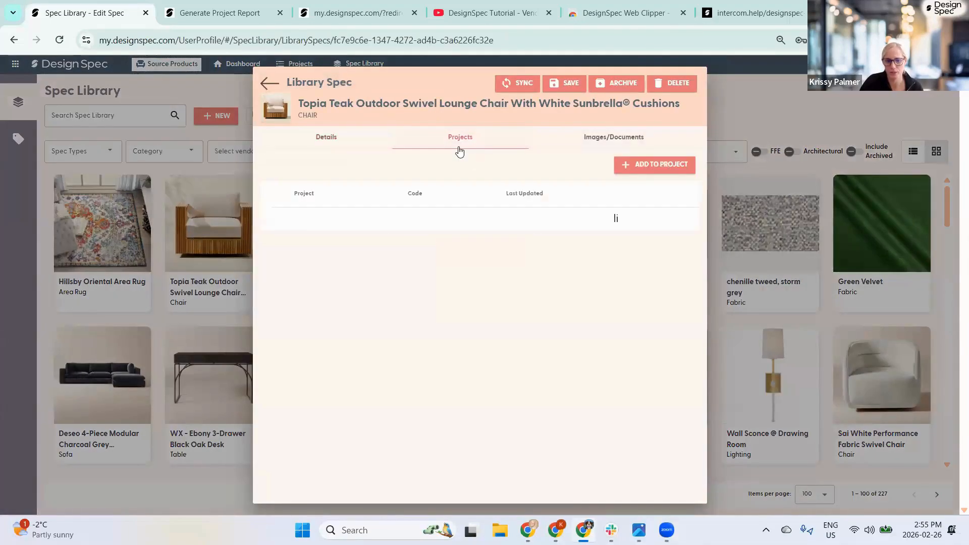
{"action": "left_click", "coordinate": [269, 83]}
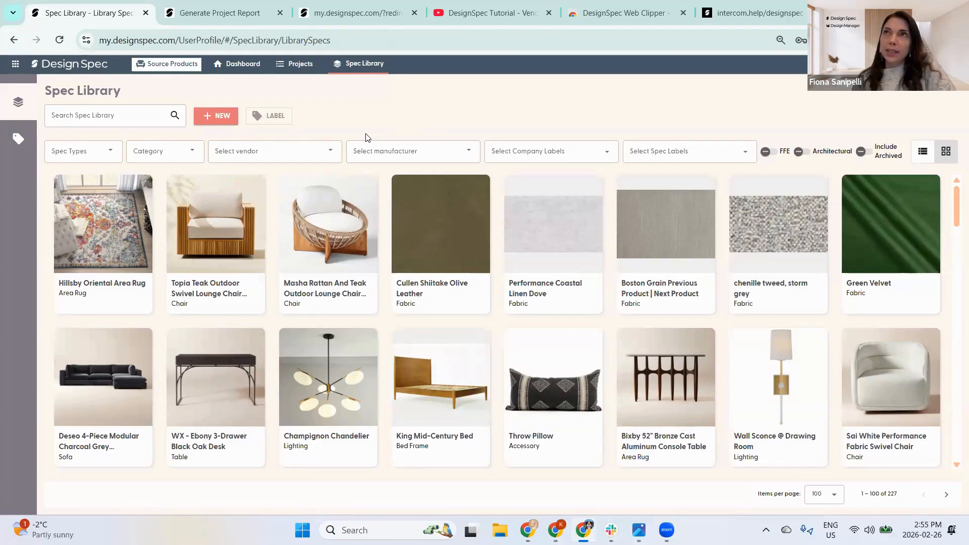
{"action": "left_click", "coordinate": [626, 14]}
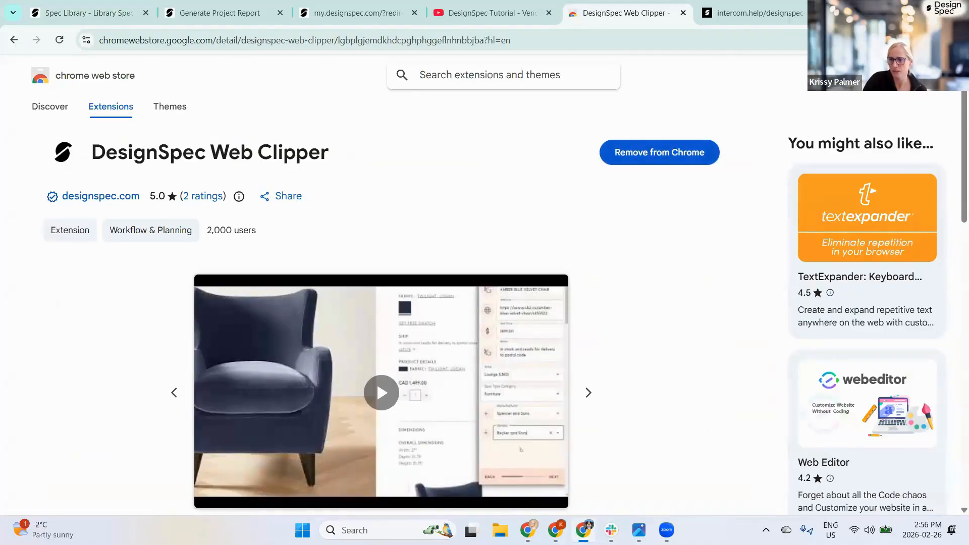
- Open and dismiss Chrome's installed-extensions list, then return to the Generate Project Report tab
{"action": "left_click", "coordinate": [897, 40]}
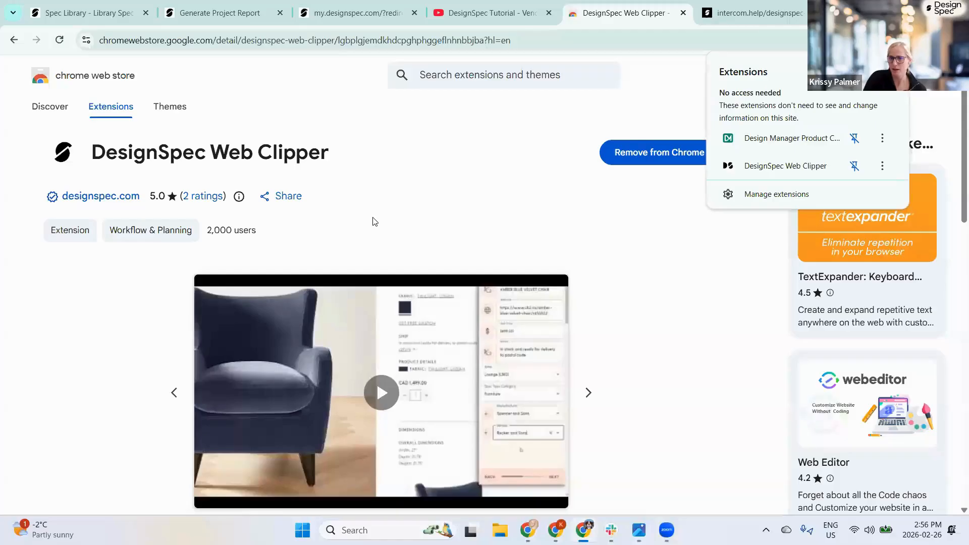
{"action": "left_click", "coordinate": [425, 162]}
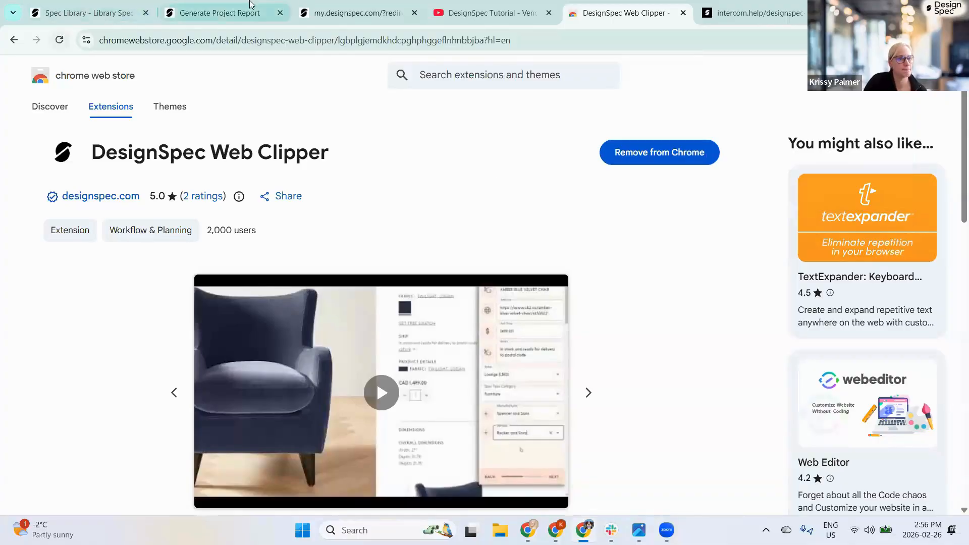
{"action": "left_click", "coordinate": [209, 12]}
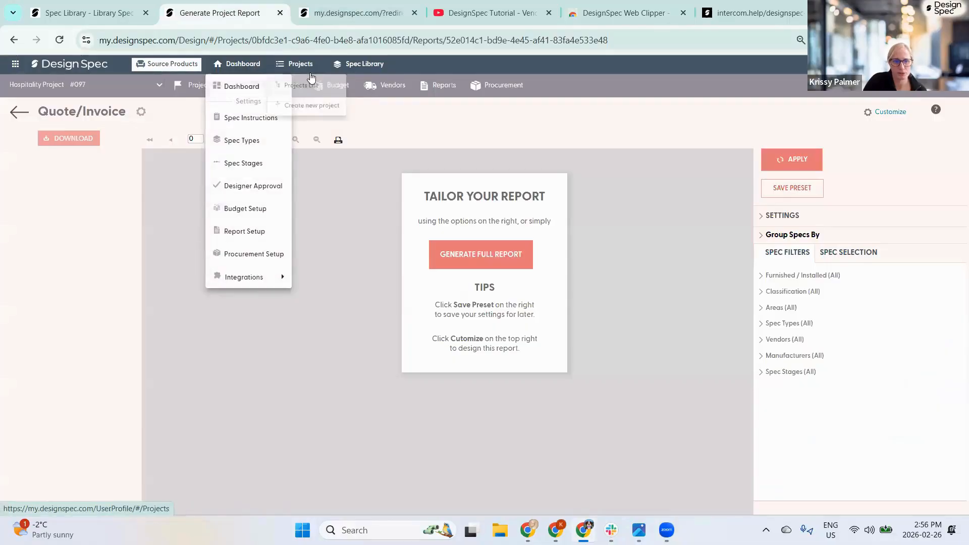
- Open Users from the profile menu, visiting the Roles and Company Settings pages before returning
{"action": "mouse_move", "coordinate": [948, 64]}
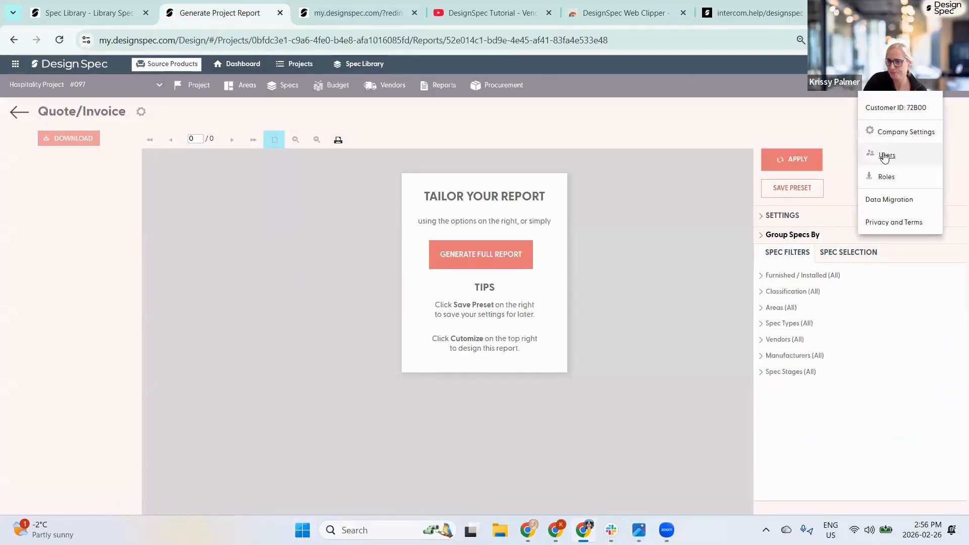
{"action": "left_click", "coordinate": [881, 154]}
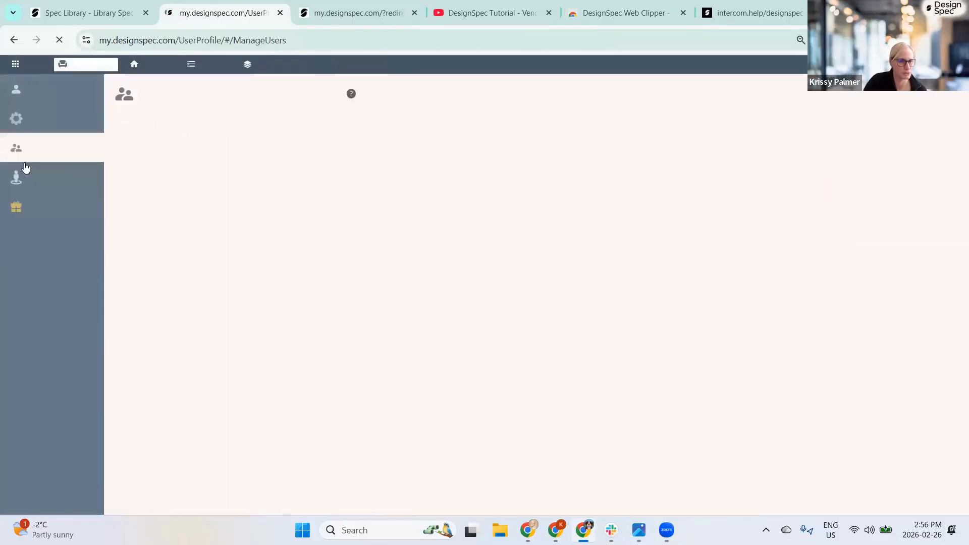
{"action": "left_click", "coordinate": [33, 177]}
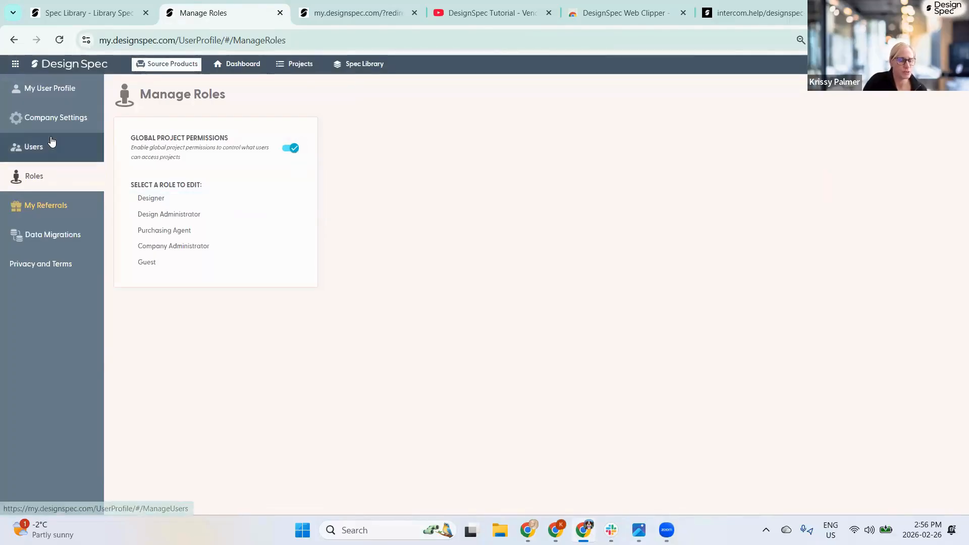
{"action": "left_click", "coordinate": [49, 120]}
{"action": "left_click", "coordinate": [34, 147]}
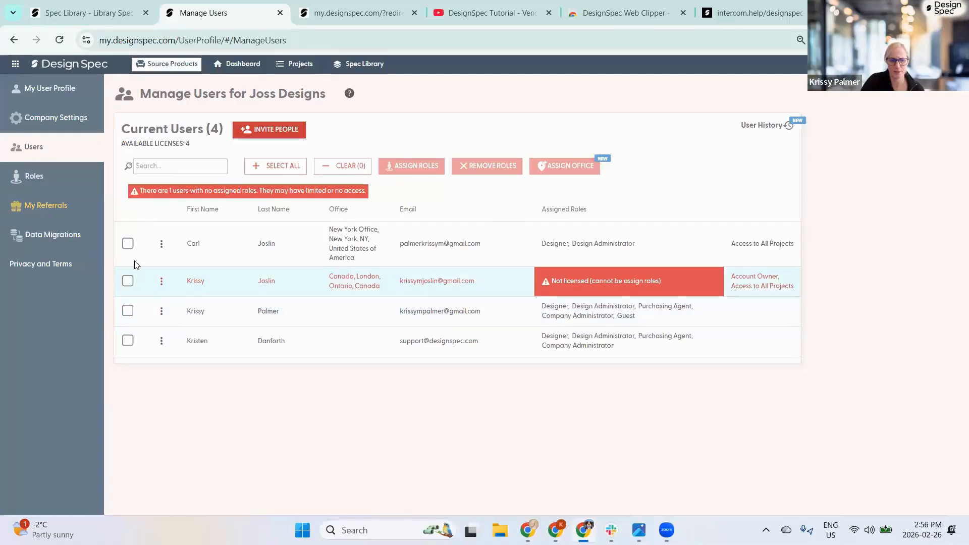
- Select the first and last users in the list and view their action menus
{"action": "left_click", "coordinate": [128, 244]}
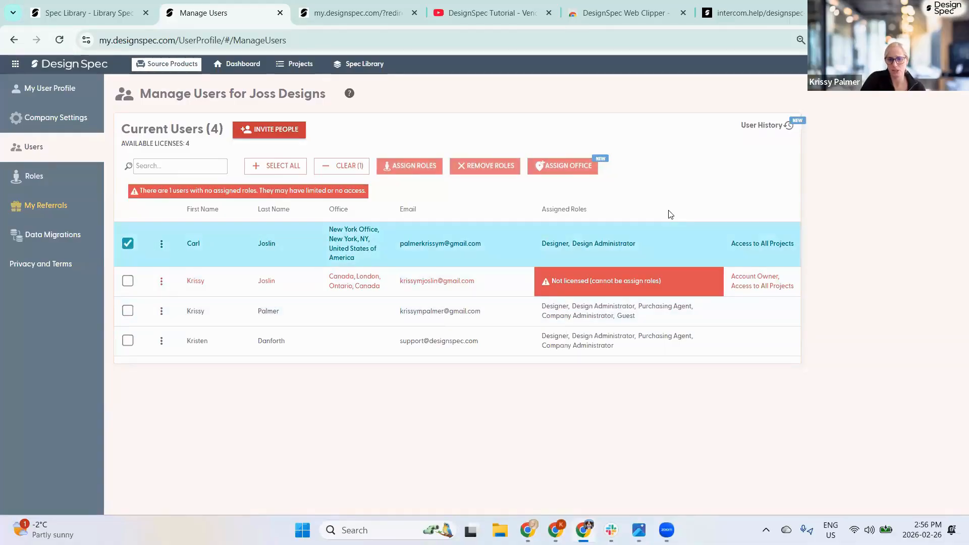
{"action": "left_click", "coordinate": [162, 244]}
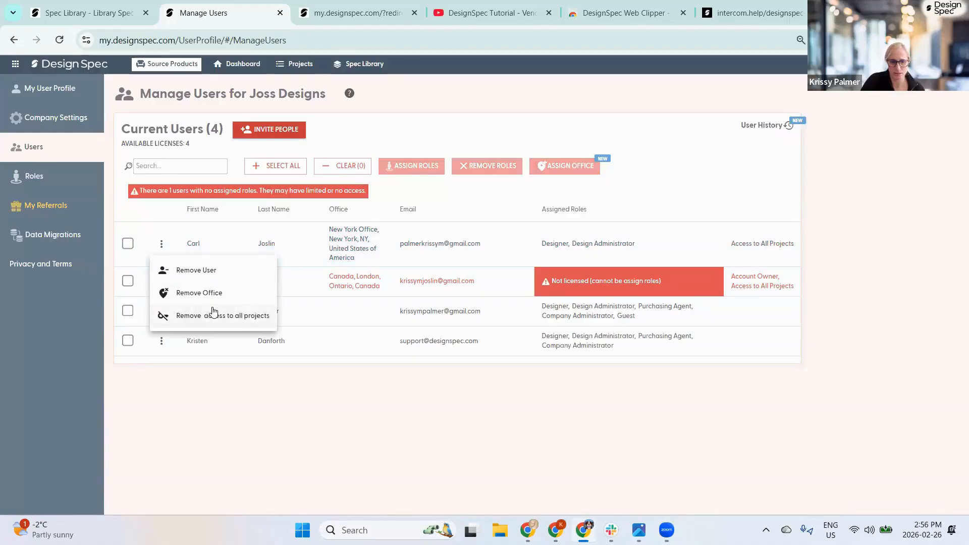
{"action": "left_click", "coordinate": [162, 341]}
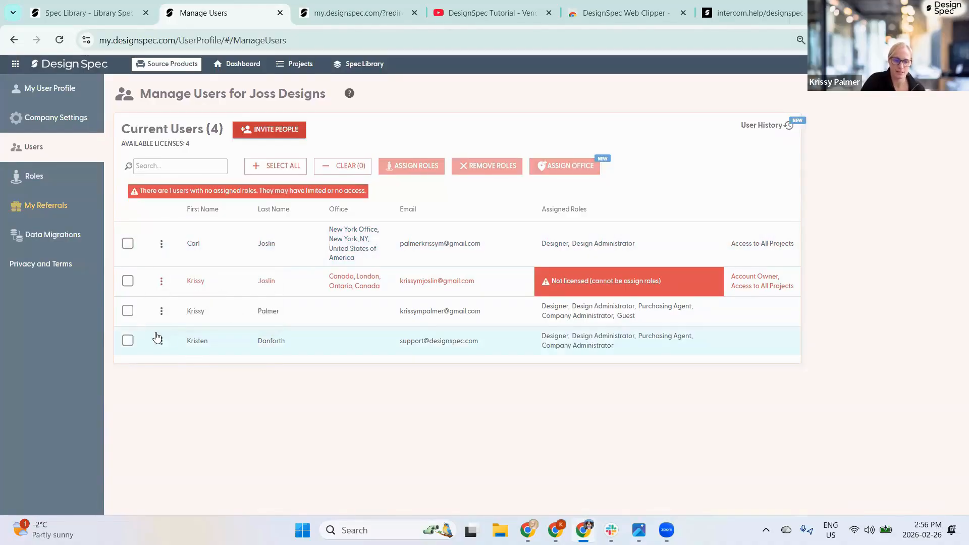
{"action": "left_click", "coordinate": [162, 341]}
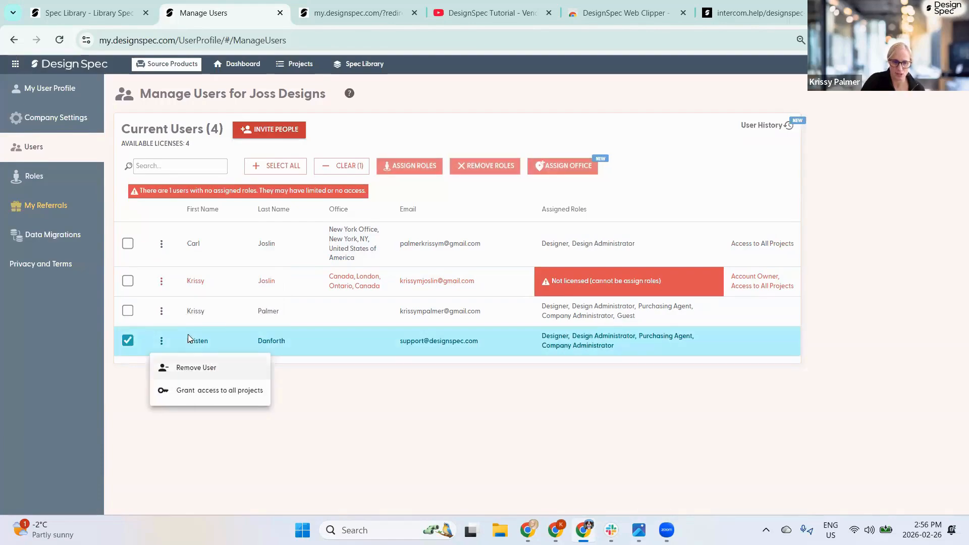
{"action": "left_click", "coordinate": [162, 243]}
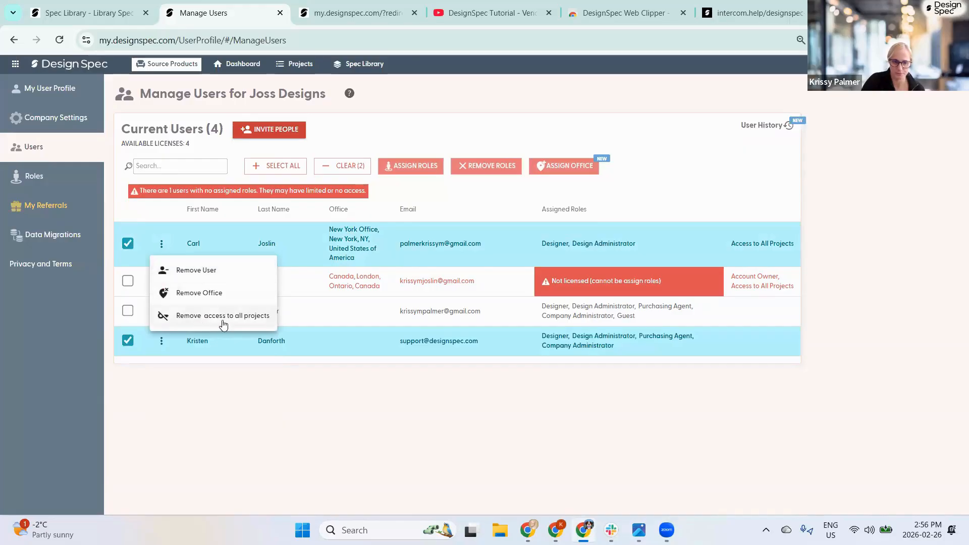
{"action": "left_click", "coordinate": [396, 105]}
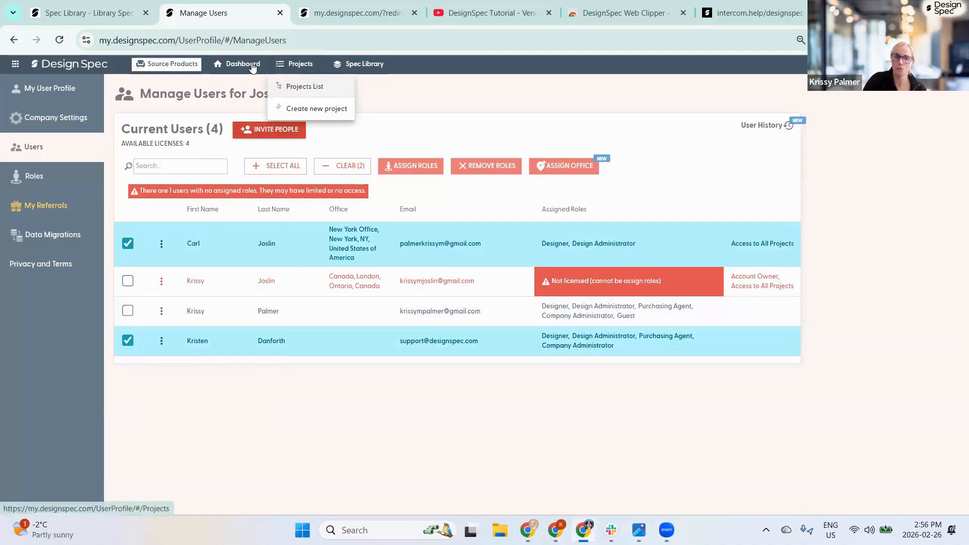
- Open New Project from the dashboard and edit its Access settings
{"action": "mouse_move", "coordinate": [235, 66]}
{"action": "mouse_move", "coordinate": [294, 71]}
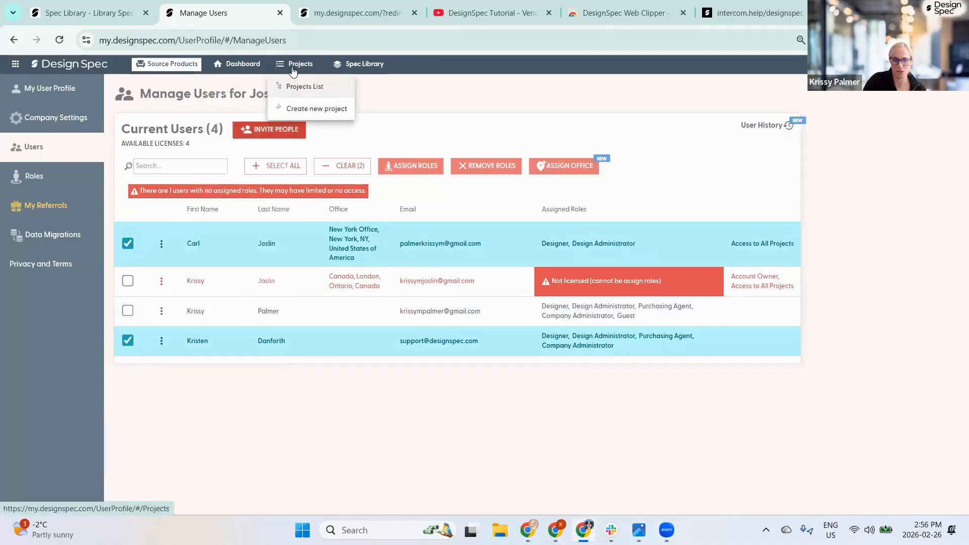
{"action": "left_click", "coordinate": [77, 66]}
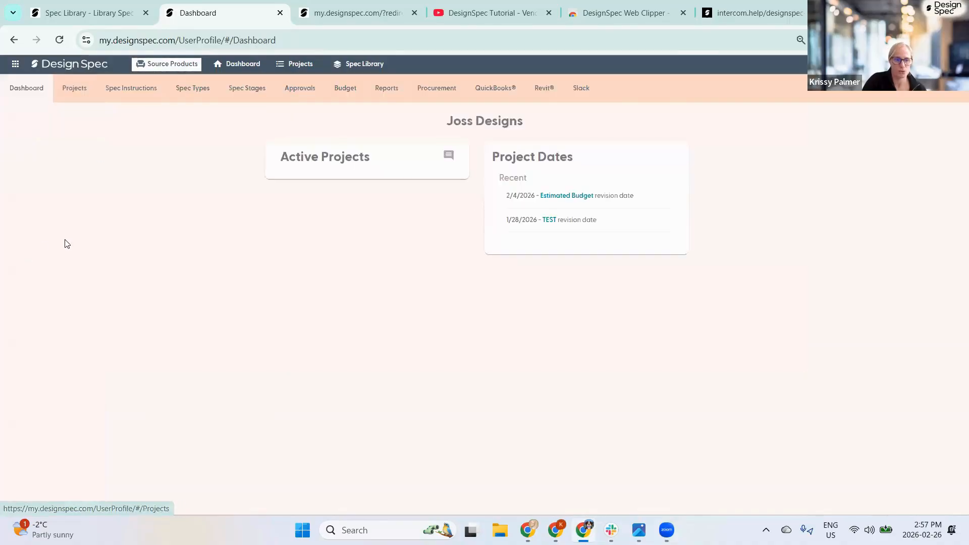
{"action": "left_click", "coordinate": [212, 184]}
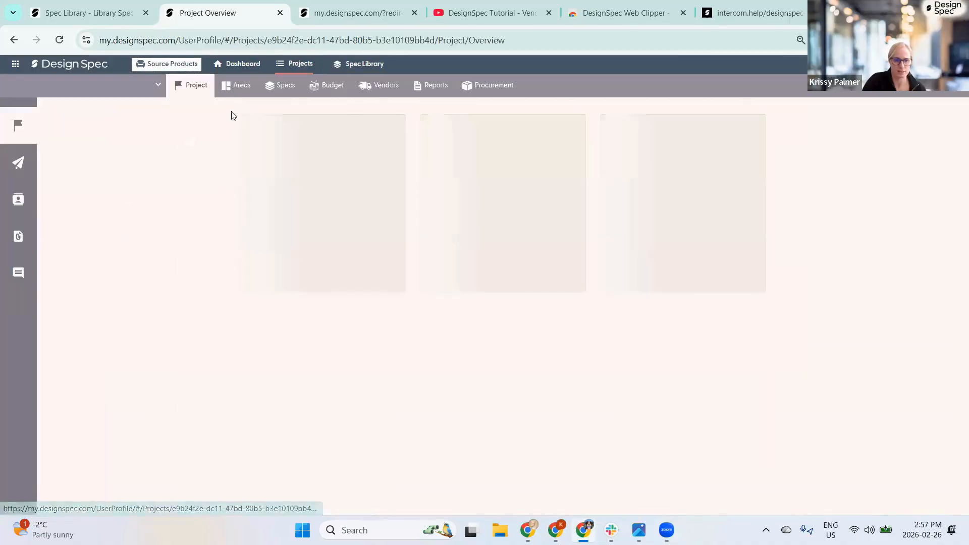
{"action": "left_click", "coordinate": [444, 131]}
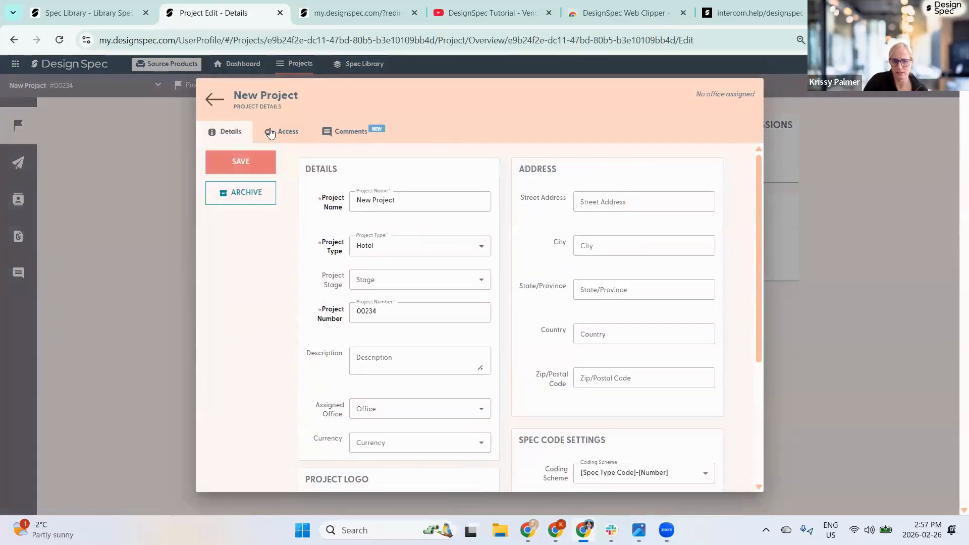
{"action": "left_click", "coordinate": [273, 133]}
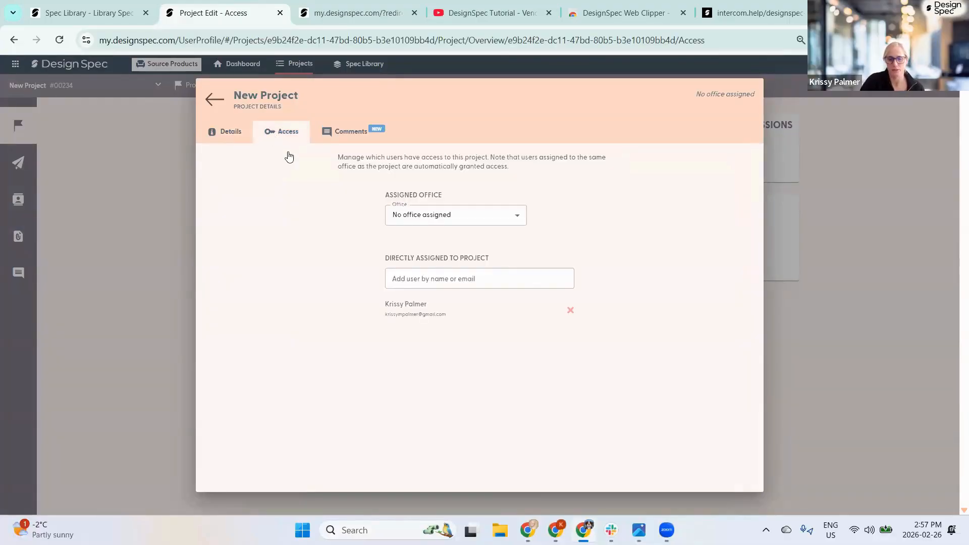
- Set the office to London, Ontario, add one team member, and remove the previously assigned user
{"action": "left_click", "coordinate": [399, 218]}
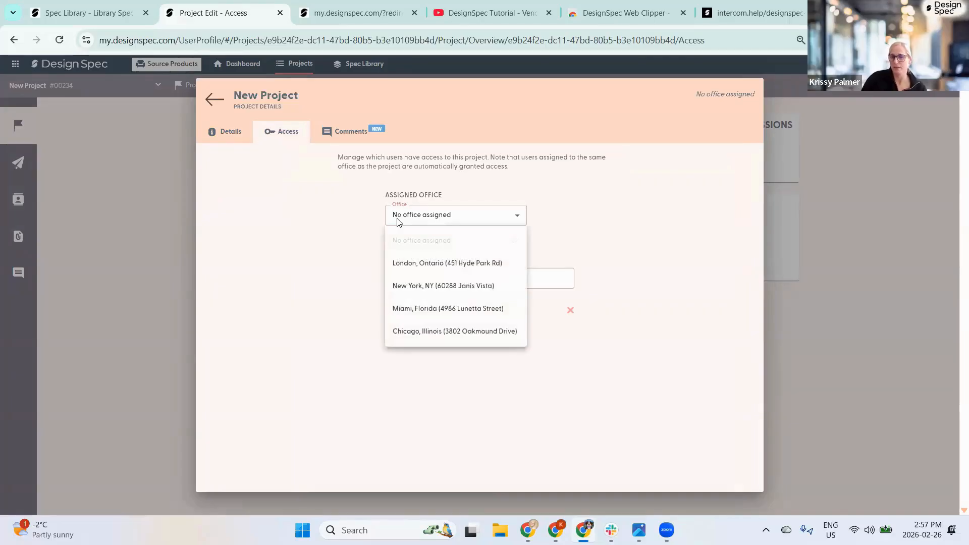
{"action": "left_click", "coordinate": [402, 271]}
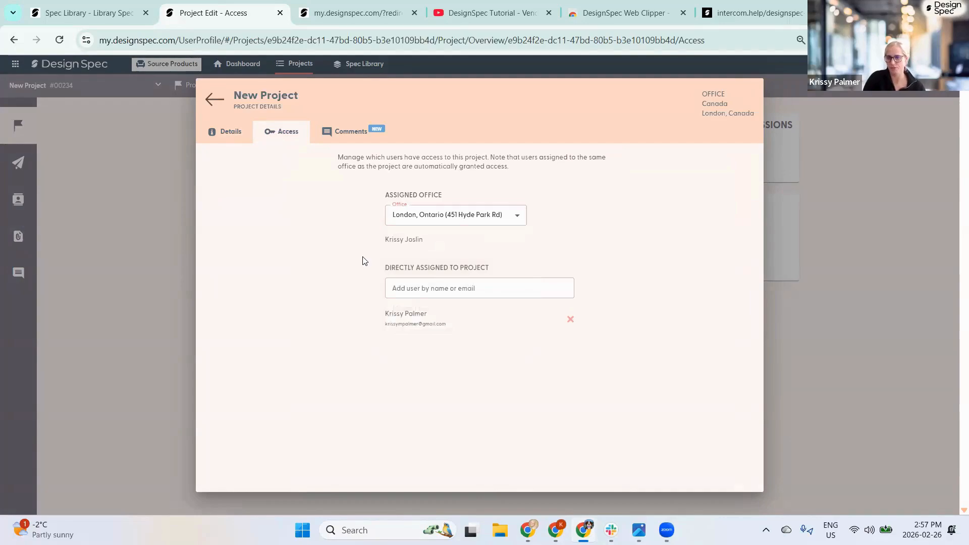
{"action": "left_click", "coordinate": [405, 291]}
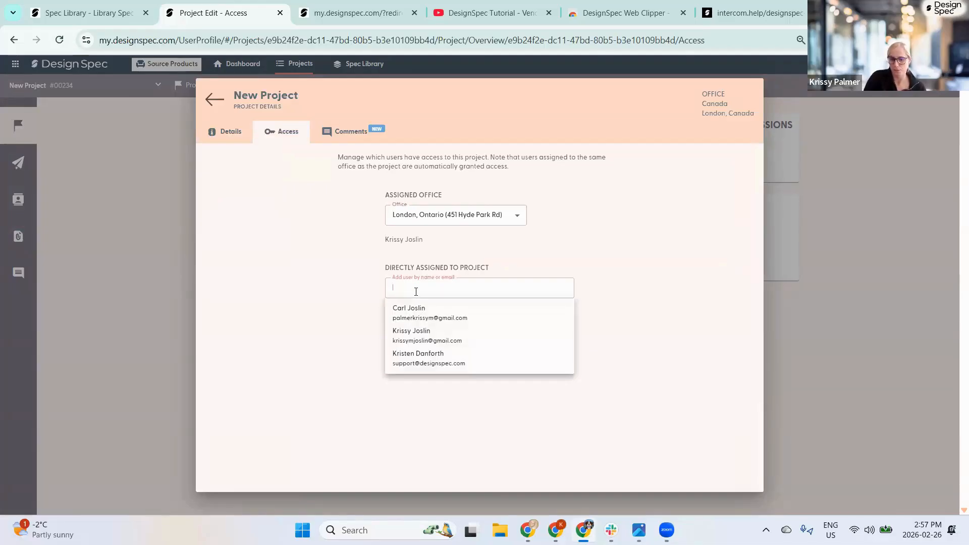
{"action": "left_click", "coordinate": [412, 314]}
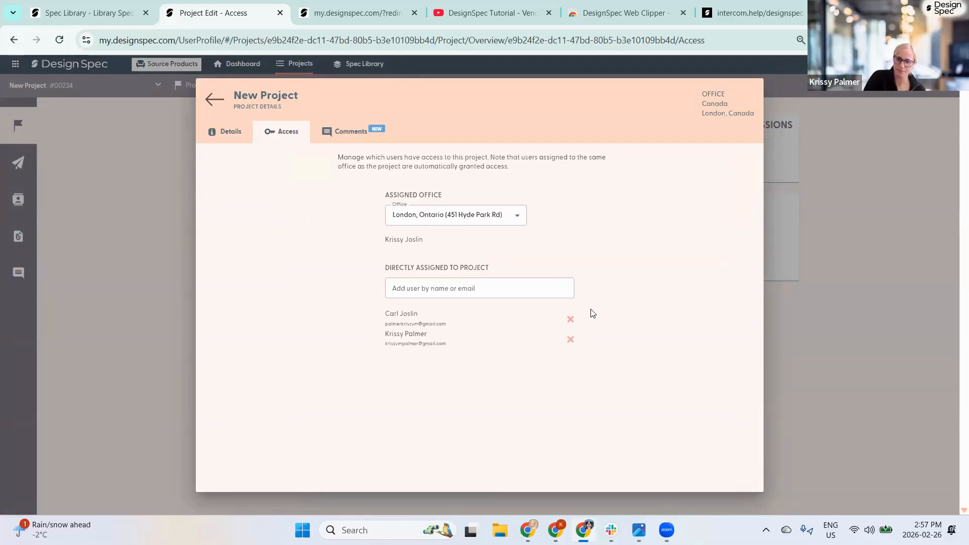
{"action": "left_click", "coordinate": [570, 340]}
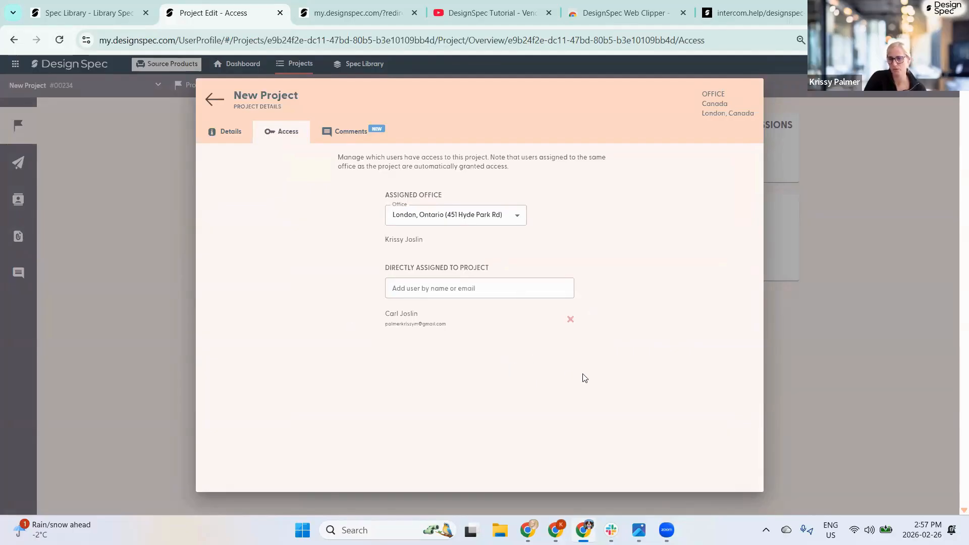
{"action": "left_click", "coordinate": [214, 103]}
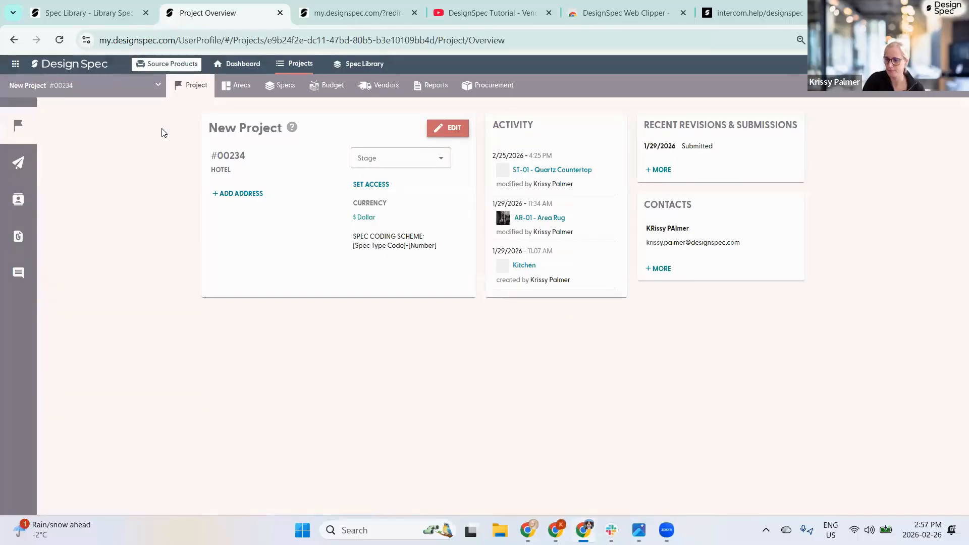
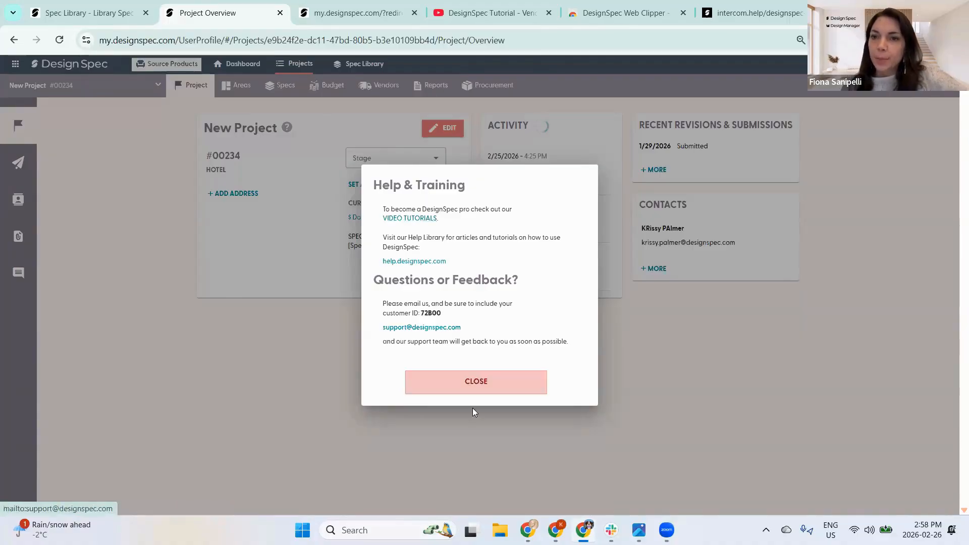
- Close the help and training notice and dismiss the Specs error message
{"action": "left_click", "coordinate": [469, 382]}
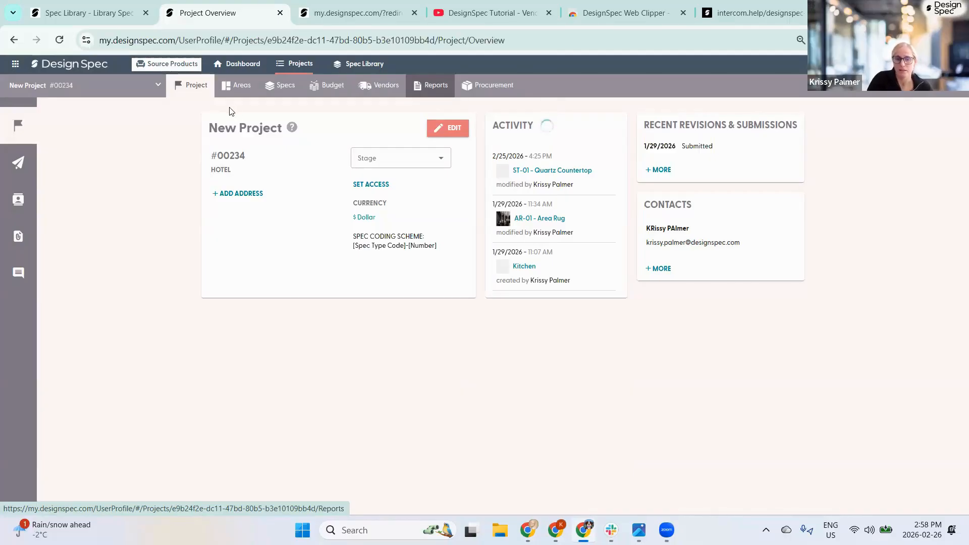
{"action": "left_click", "coordinate": [275, 85]}
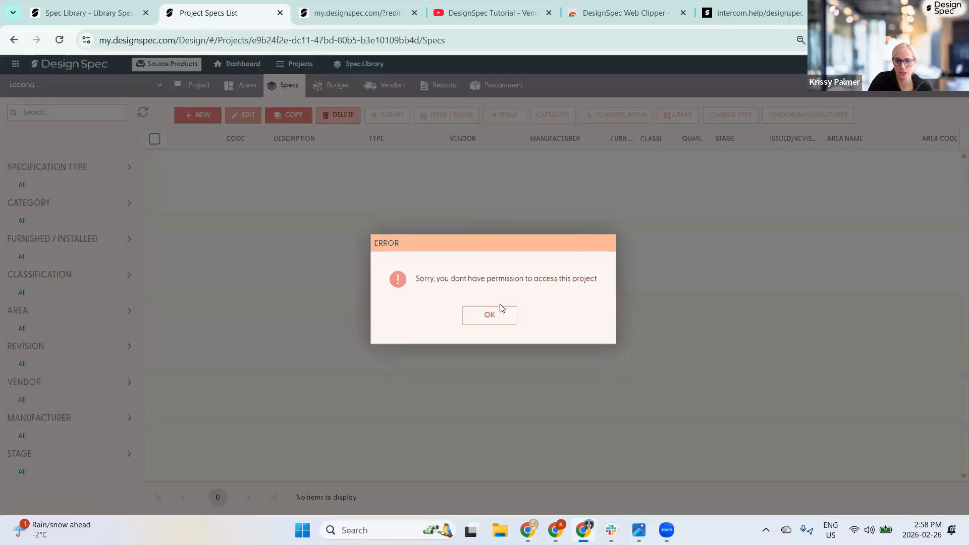
{"action": "left_click", "coordinate": [500, 310]}
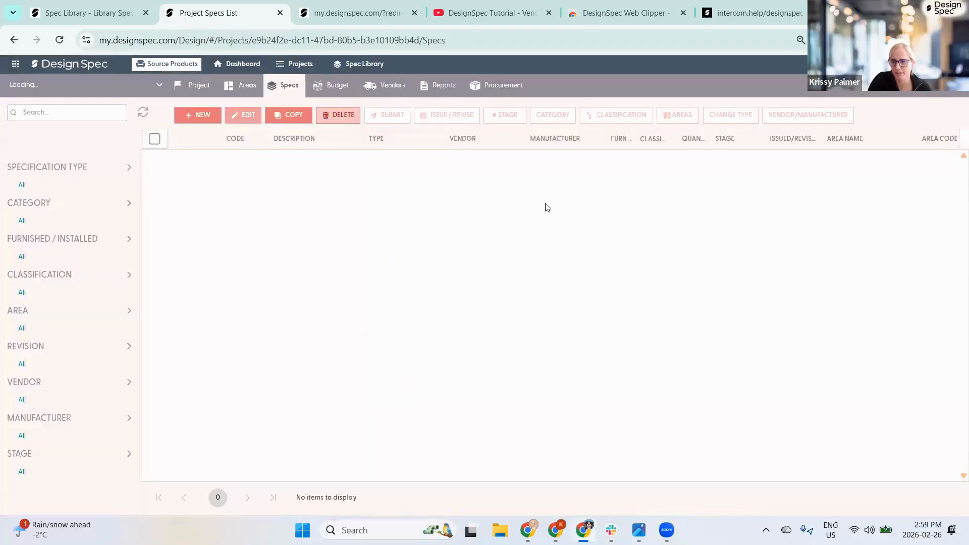
- In Users, grant the Guest-role user access to all projects, then show the project list
{"action": "mouse_move", "coordinate": [898, 65]}
{"action": "left_click", "coordinate": [890, 155]}
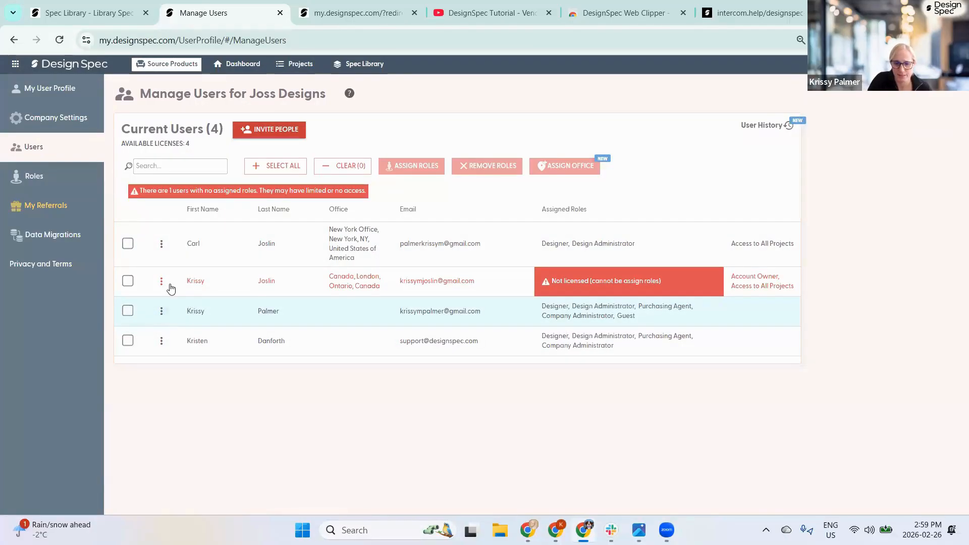
{"action": "left_click", "coordinate": [162, 311]}
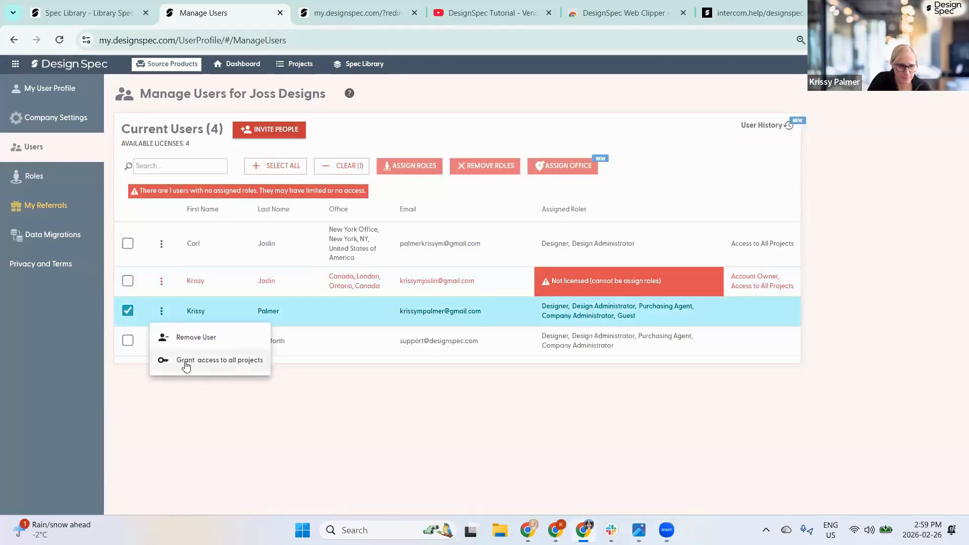
{"action": "left_click", "coordinate": [184, 360]}
{"action": "left_click", "coordinate": [511, 323]}
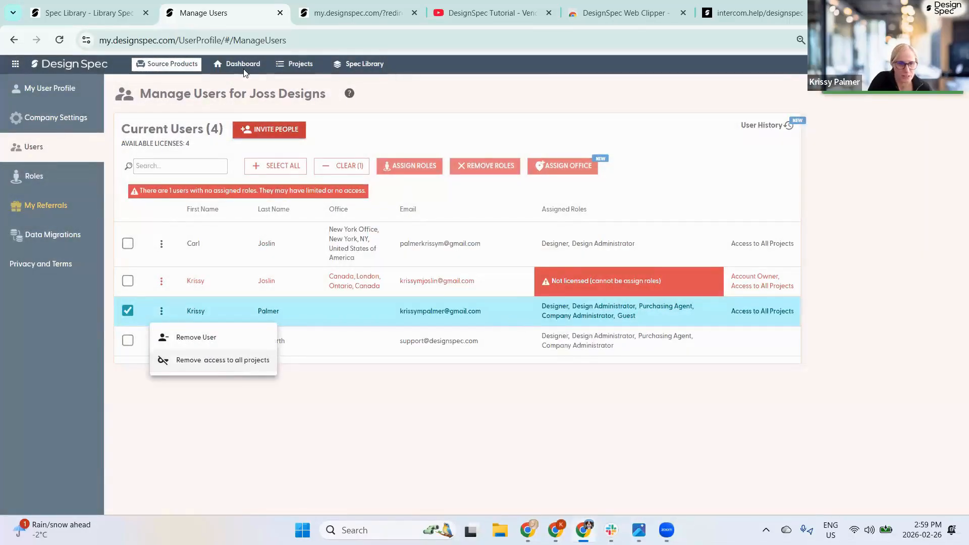
{"action": "left_click", "coordinate": [62, 69]}
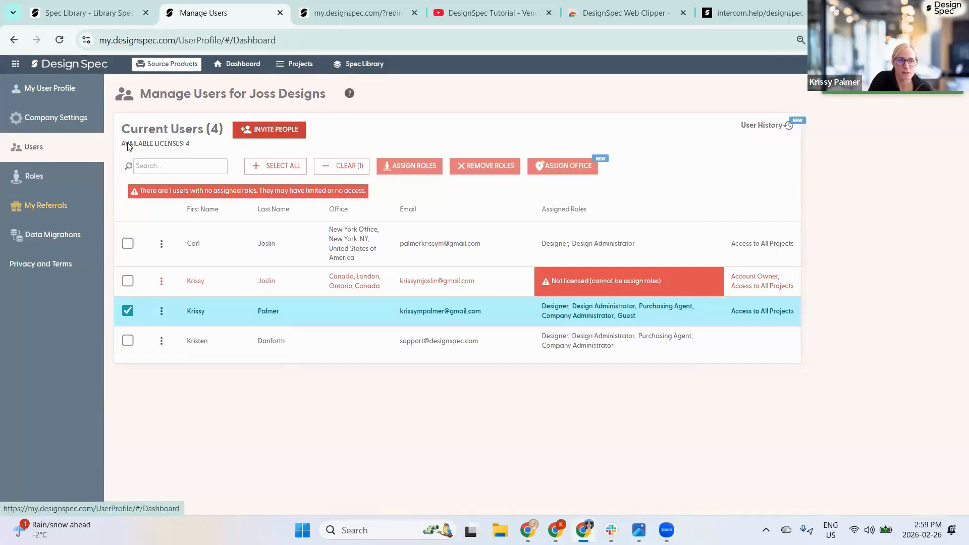
{"action": "left_click", "coordinate": [75, 90]}
- Open the AC-02 Queen Duvet Cover spec from Cottage Point's specs list
{"action": "left_click", "coordinate": [292, 179]}
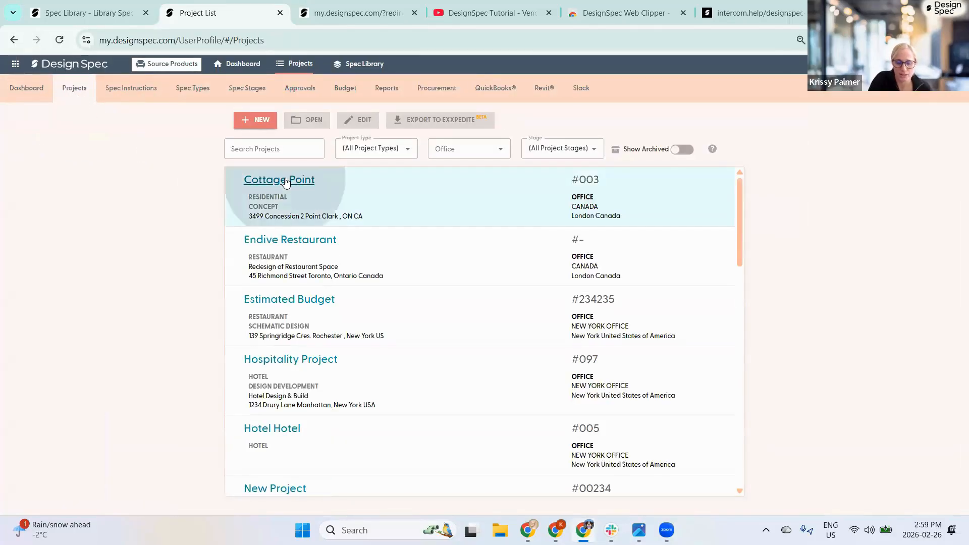
{"action": "left_click", "coordinate": [284, 91]}
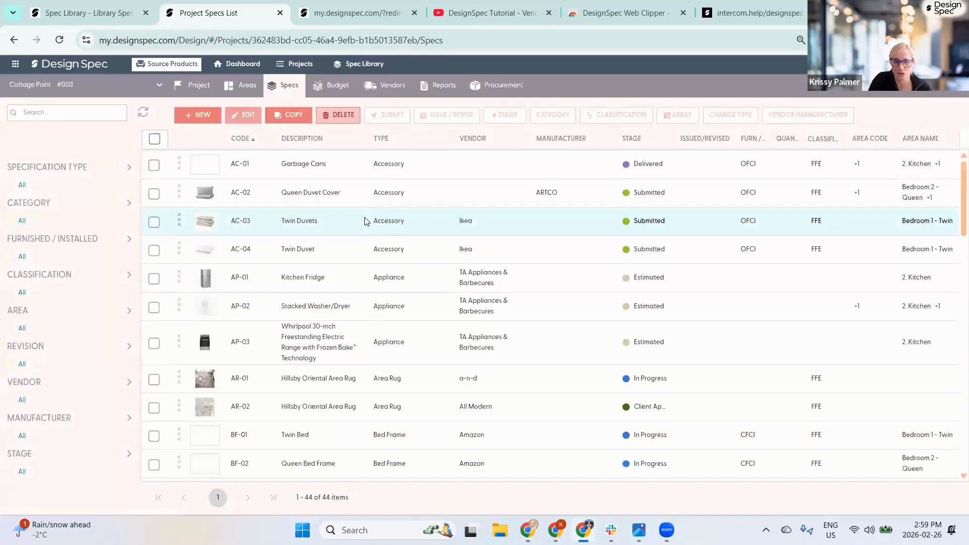
{"action": "double_click", "coordinate": [307, 193]}
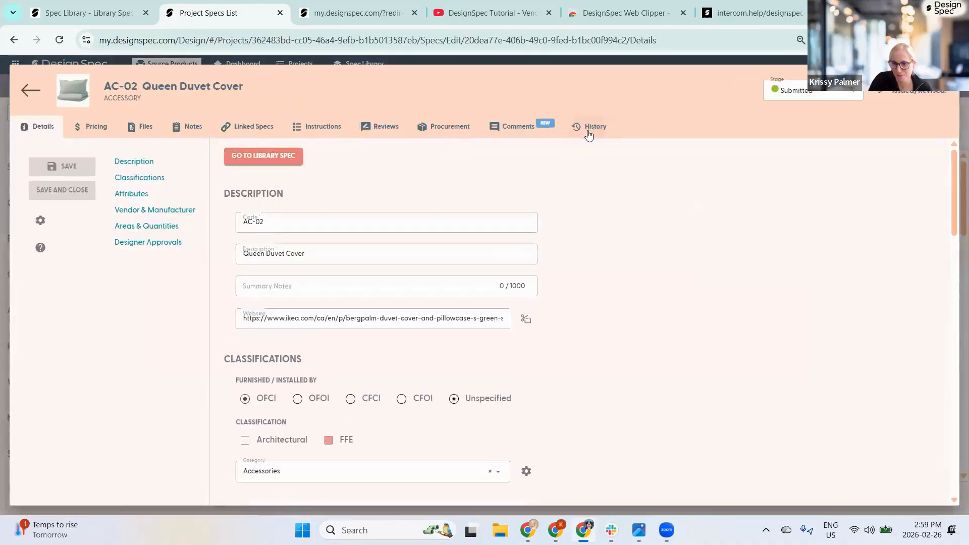
- Check the spec's History tab for the latest change, then return to the Cottage Point overview
{"action": "left_click", "coordinate": [588, 132]}
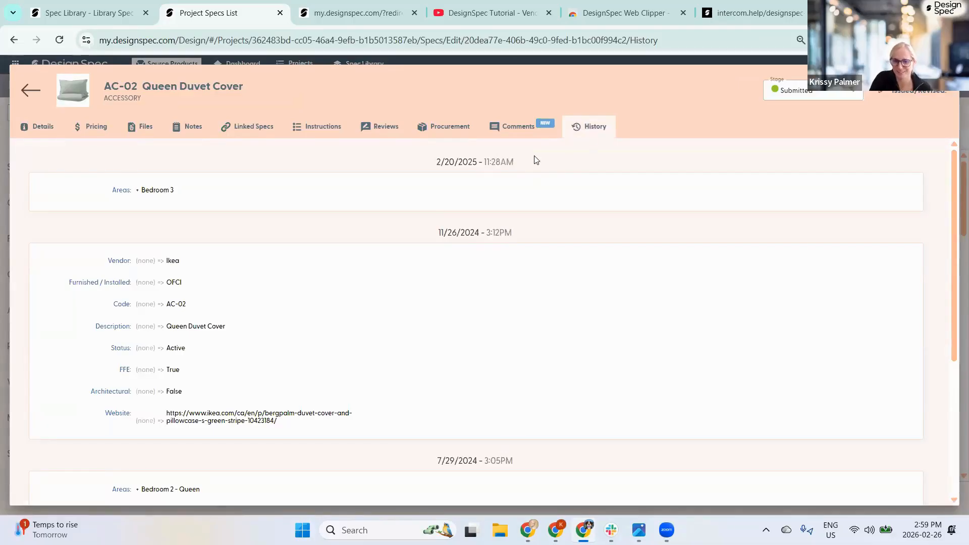
{"action": "left_click_drag", "start_coordinate": [441, 162], "coordinate": [525, 167]}
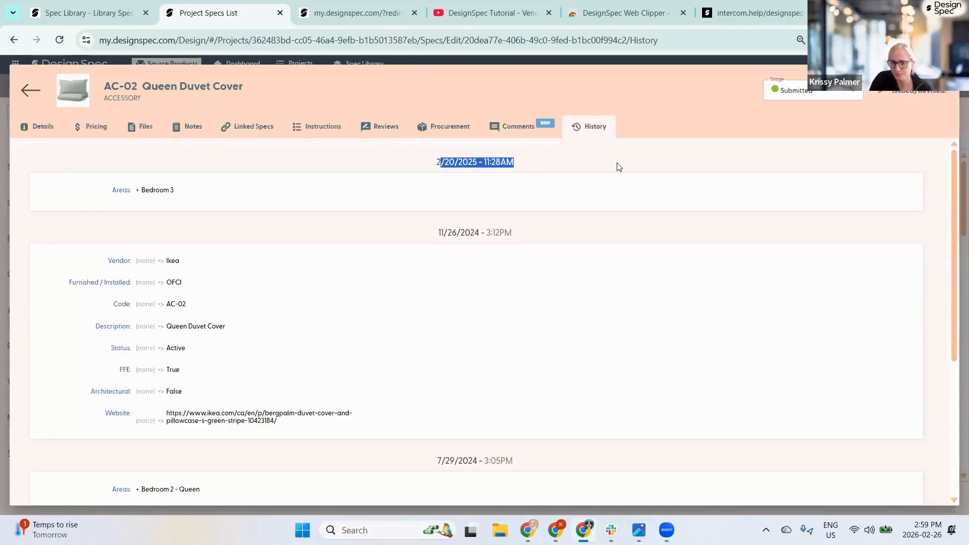
{"action": "left_click", "coordinate": [30, 90]}
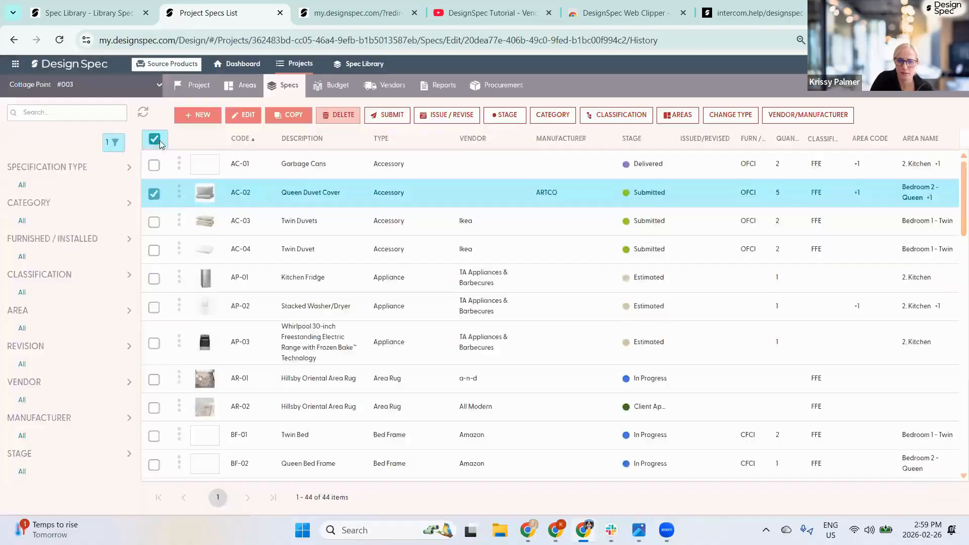
{"action": "left_click", "coordinate": [194, 85]}
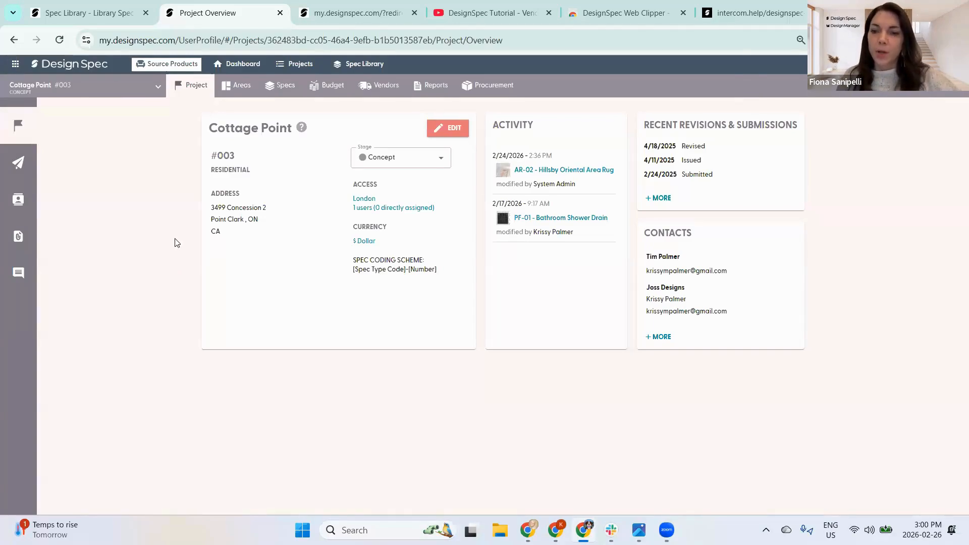
- Go through the DesignSpec Dashboard to the Projects list of all company projects
{"action": "left_click", "coordinate": [58, 67]}
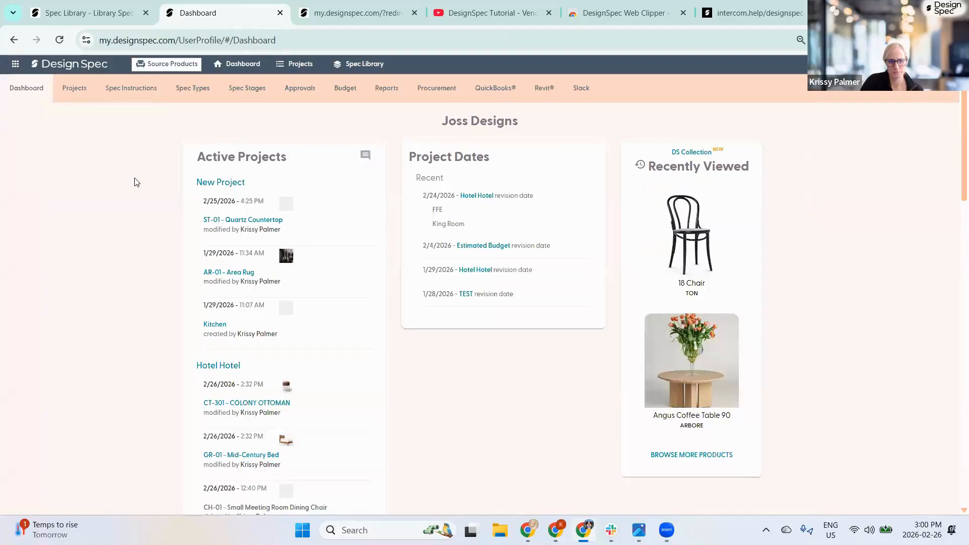
{"action": "left_click", "coordinate": [72, 97]}
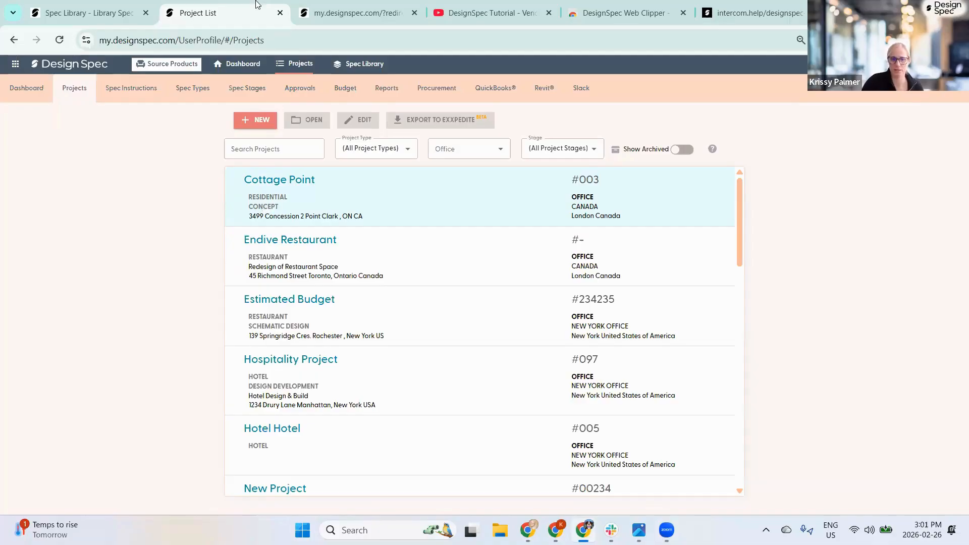
- Filter projects by office, switching between Canada London Ontario and all offices, ending on London Ontario
{"action": "left_click", "coordinate": [487, 147]}
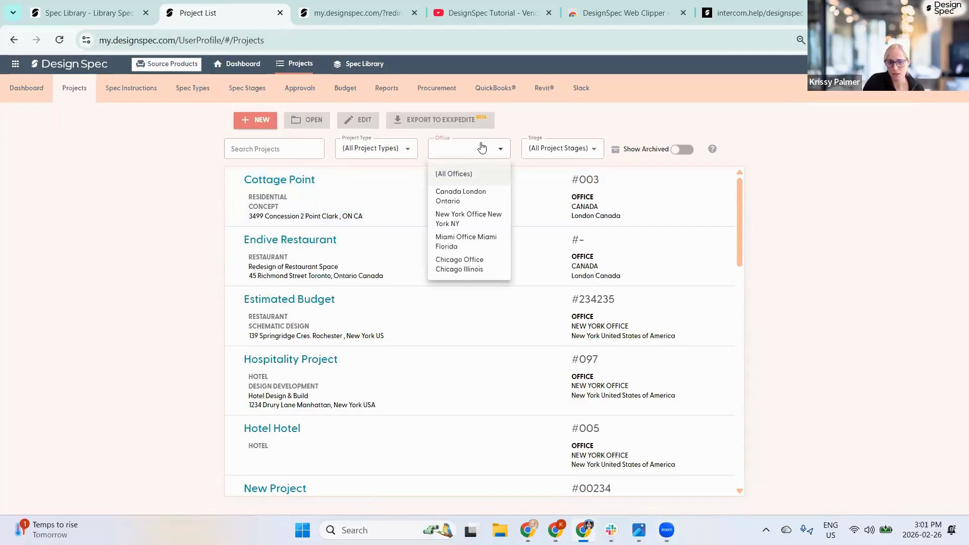
{"action": "left_click", "coordinate": [473, 198]}
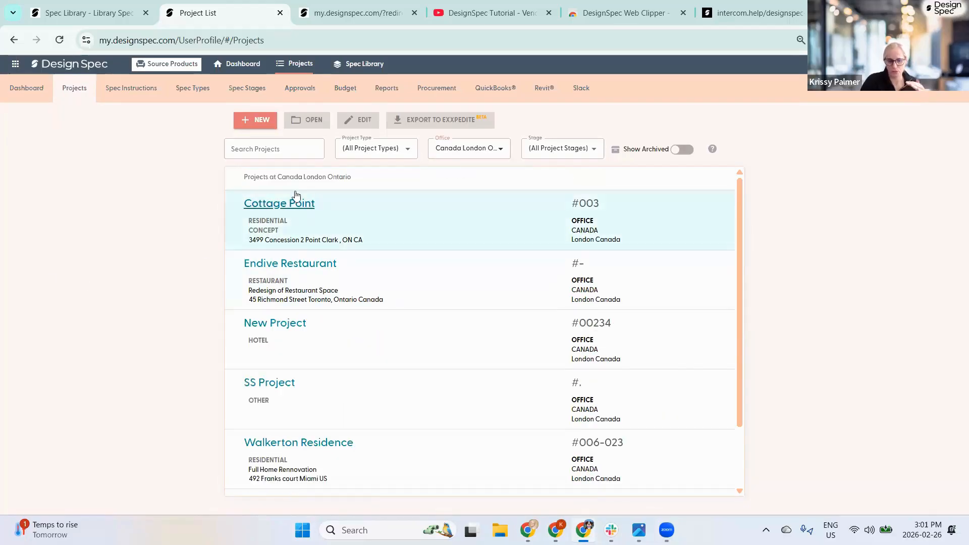
{"action": "scroll", "coordinate": [280, 469], "scroll_direction": "down", "scroll_amount": 2}
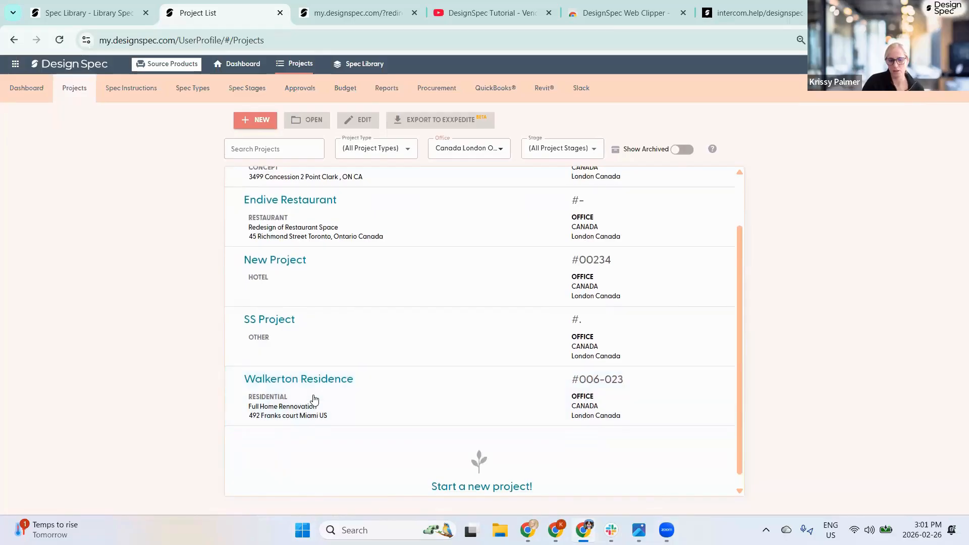
{"action": "scroll", "coordinate": [304, 364], "scroll_direction": "up", "scroll_amount": 2}
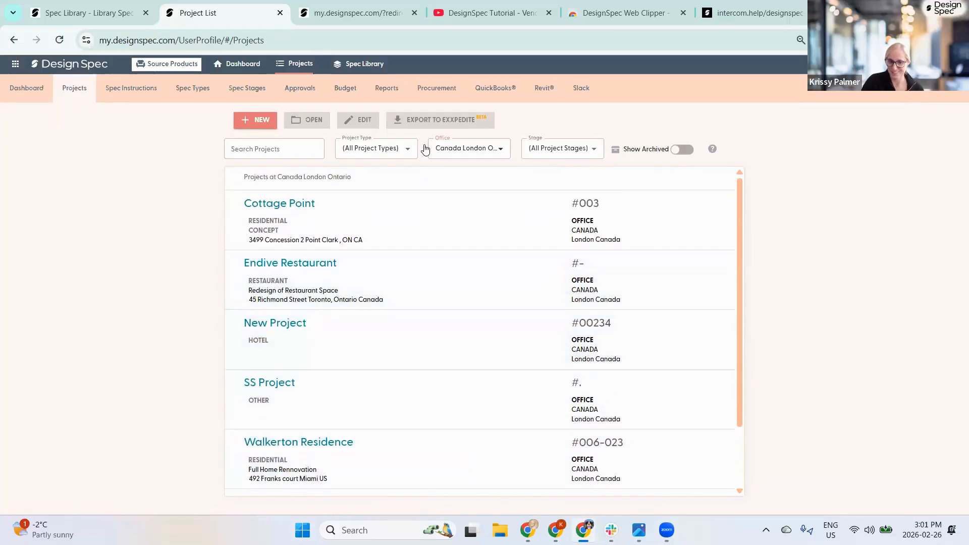
{"action": "left_click", "coordinate": [459, 151]}
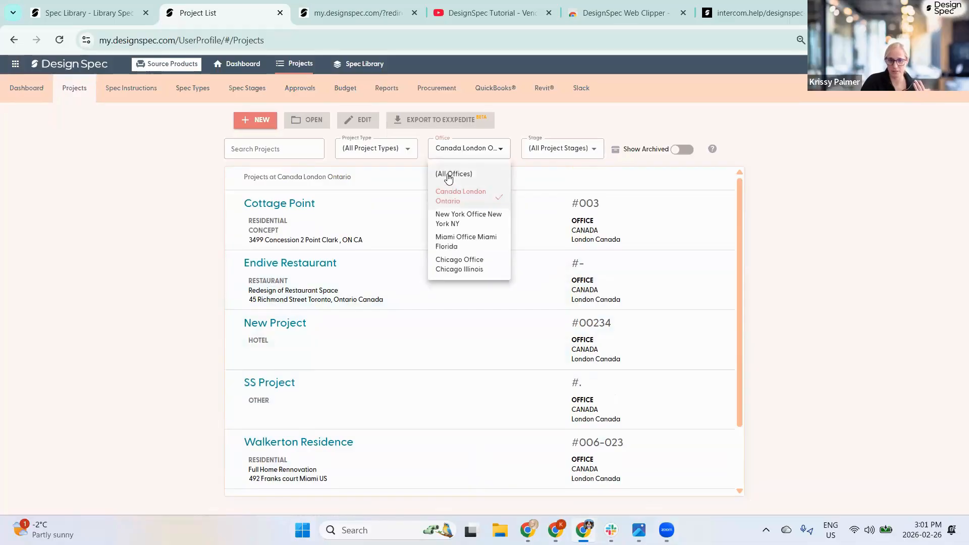
{"action": "left_click", "coordinate": [448, 174]}
{"action": "scroll", "coordinate": [400, 267], "scroll_direction": "down", "scroll_amount": 1}
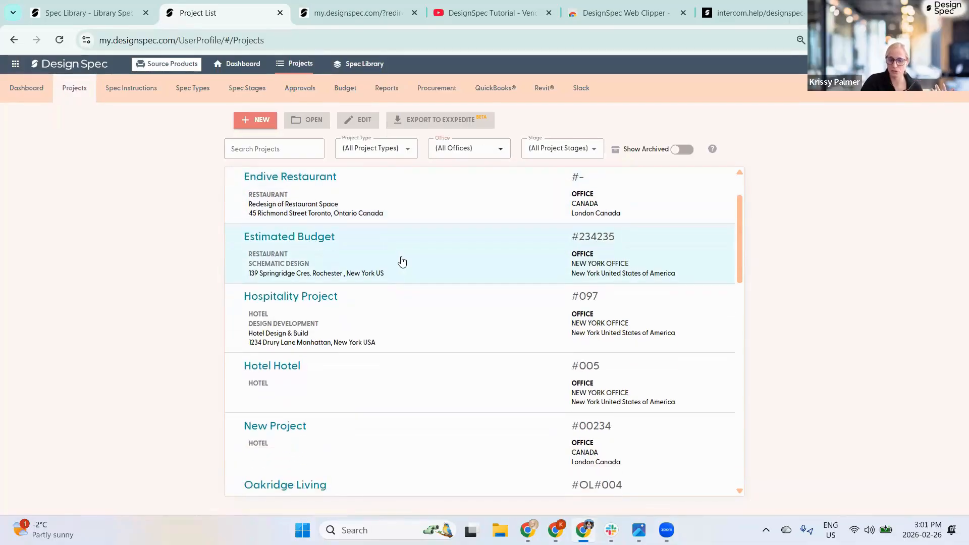
{"action": "scroll", "coordinate": [401, 267], "scroll_direction": "up", "scroll_amount": 1}
{"action": "left_click", "coordinate": [454, 151]}
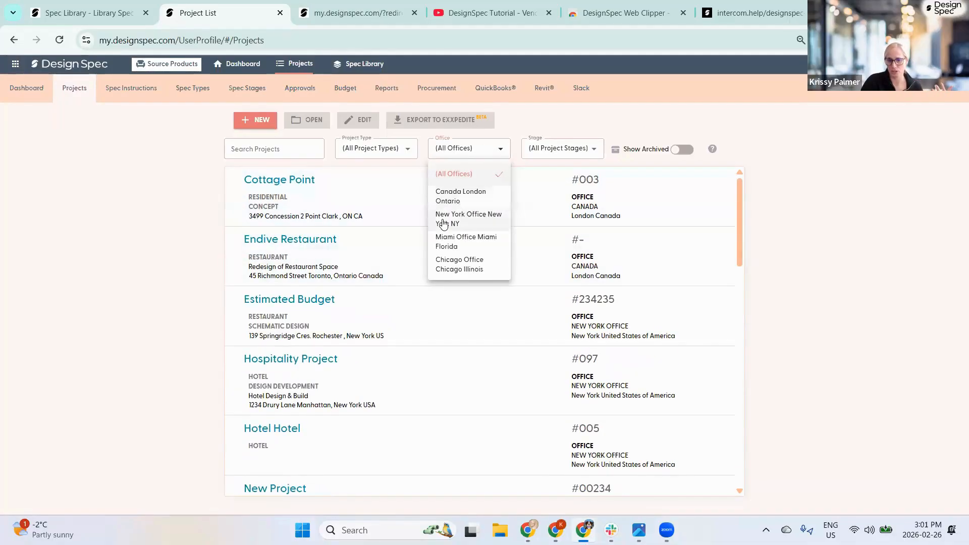
{"action": "left_click", "coordinate": [452, 196]}
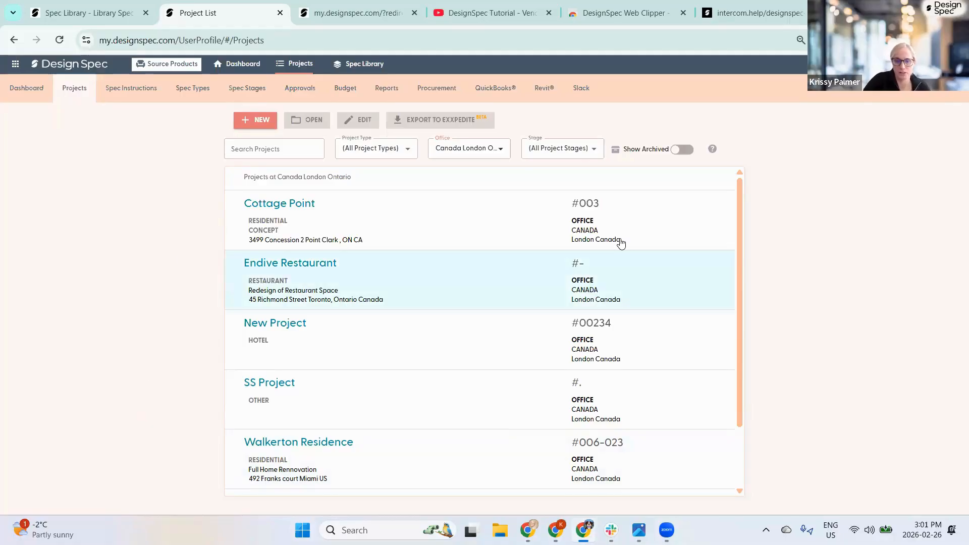
- Open the video tutorials link from Company Settings in the account menu
{"action": "left_click", "coordinate": [907, 65]}
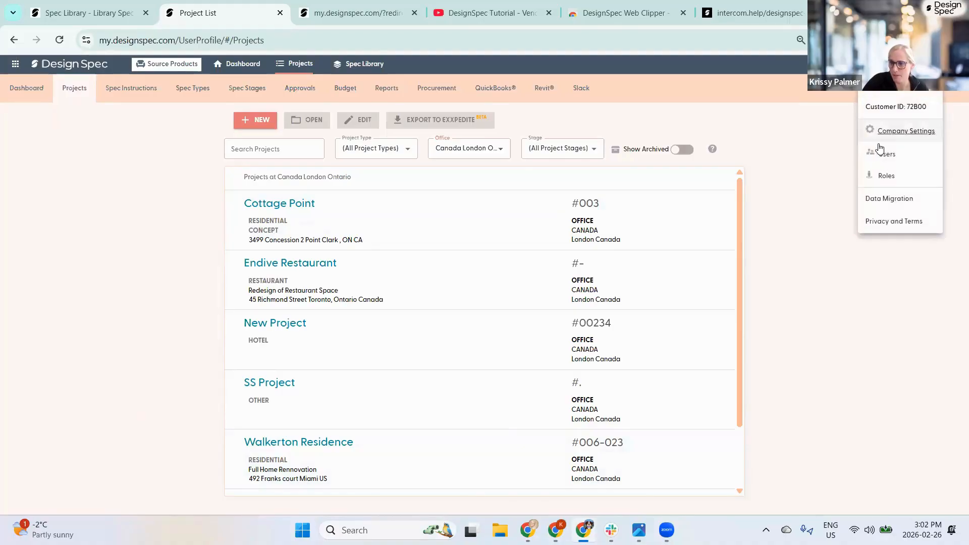
{"action": "left_click", "coordinate": [884, 133]}
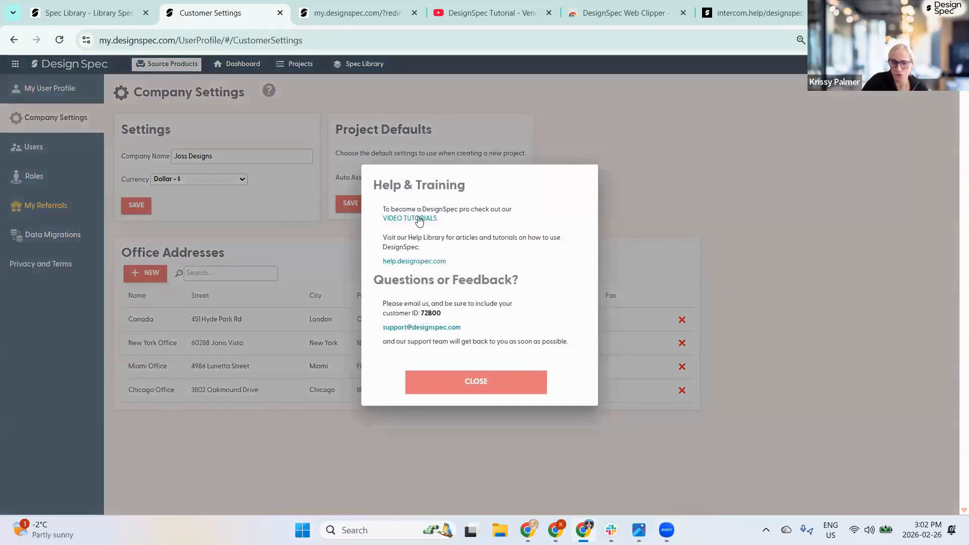
{"action": "left_click", "coordinate": [414, 221]}
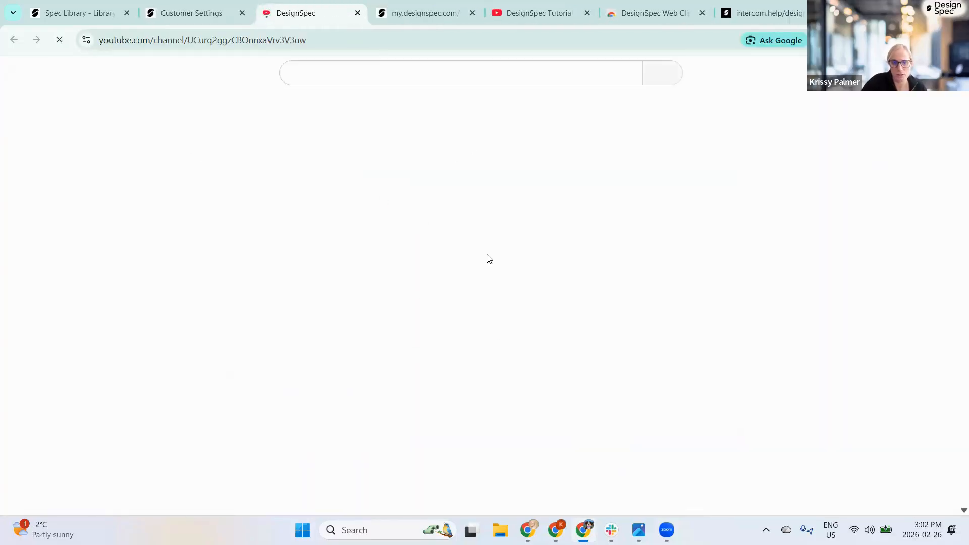
- Search the DesignSpec channel's videos for 'areas' and browse the results
{"action": "left_click", "coordinate": [280, 248]}
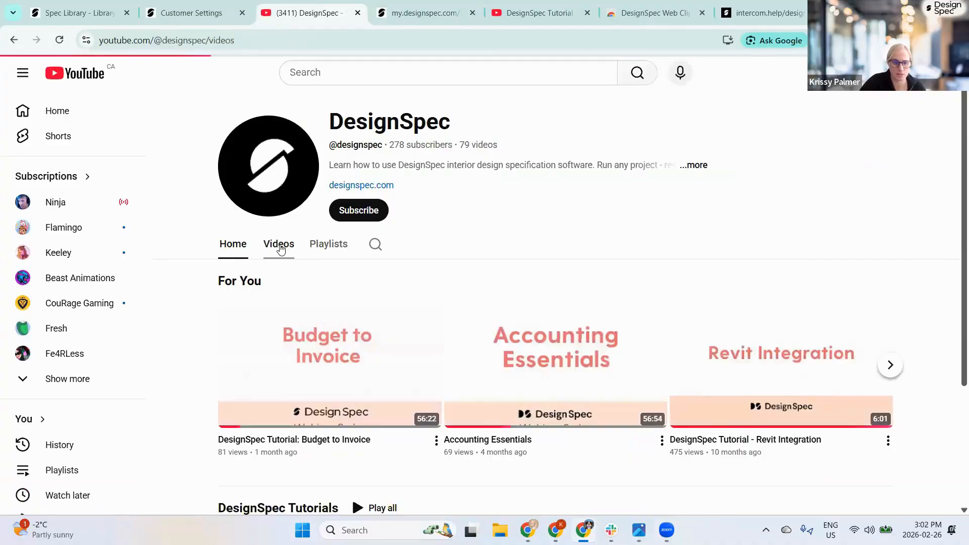
{"action": "left_click", "coordinate": [375, 248]}
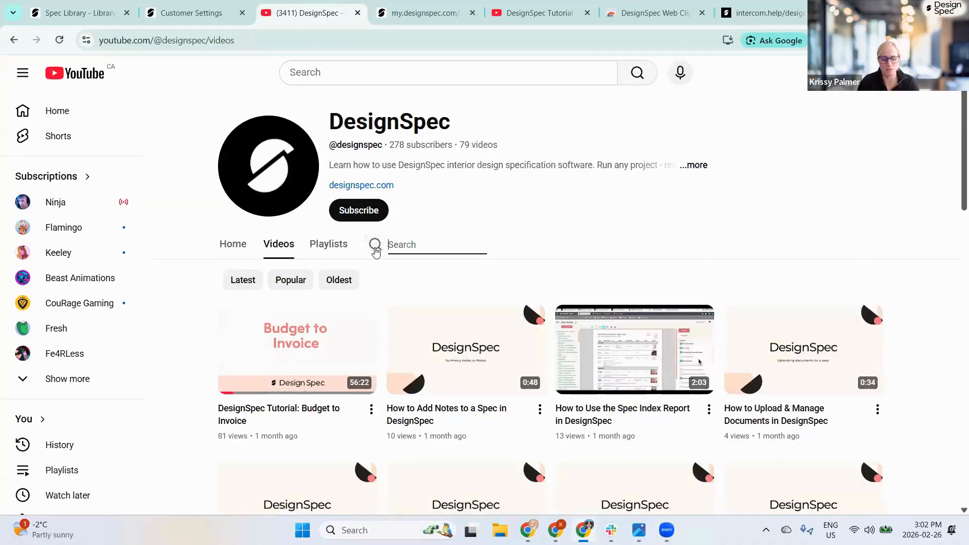
{"action": "type", "text": "areas"}
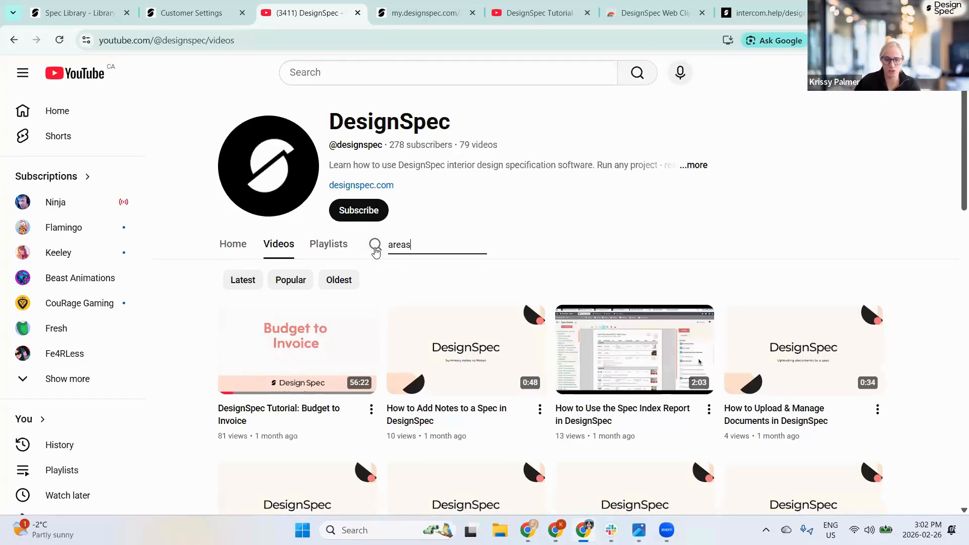
{"action": "key", "text": "Return"}
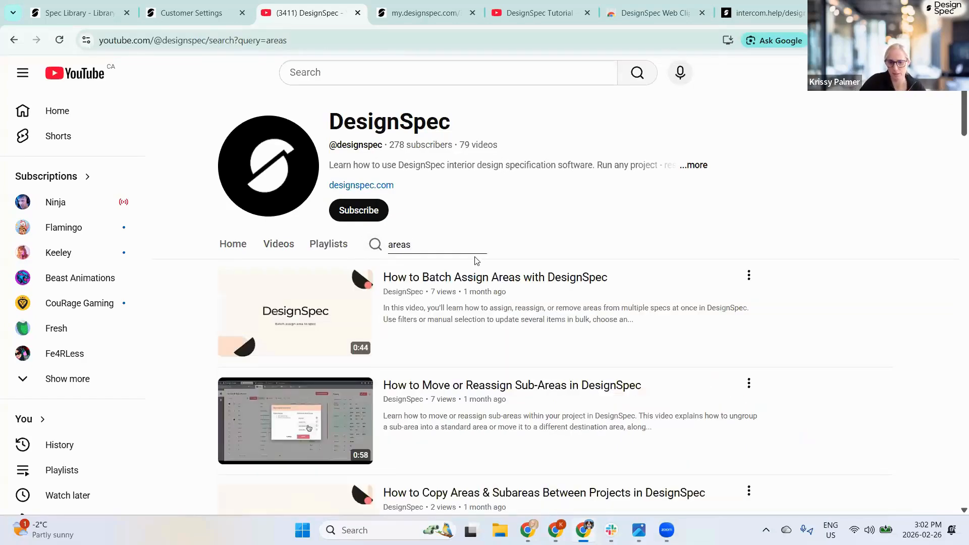
{"action": "scroll", "coordinate": [547, 275], "scroll_direction": "down", "scroll_amount": 1}
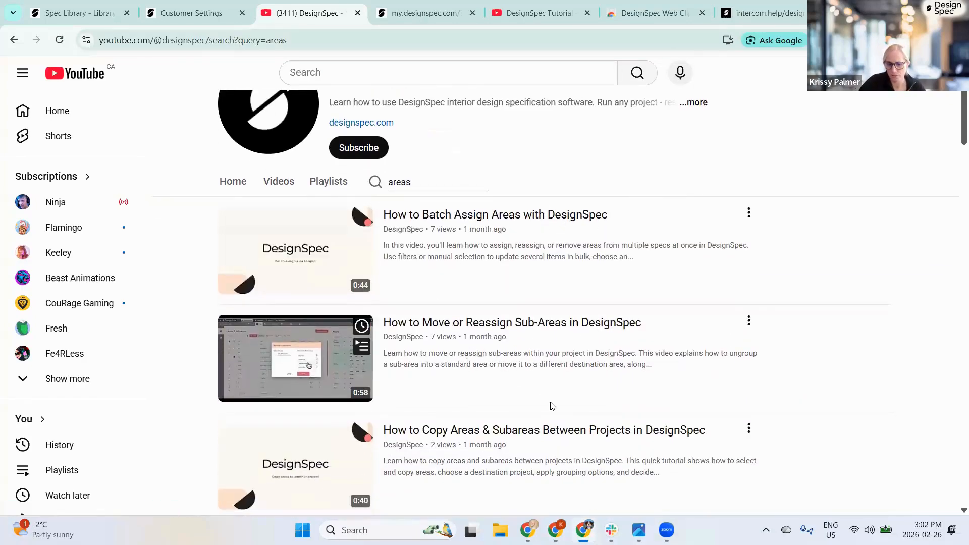
{"action": "scroll", "coordinate": [554, 394], "scroll_direction": "down", "scroll_amount": 2}
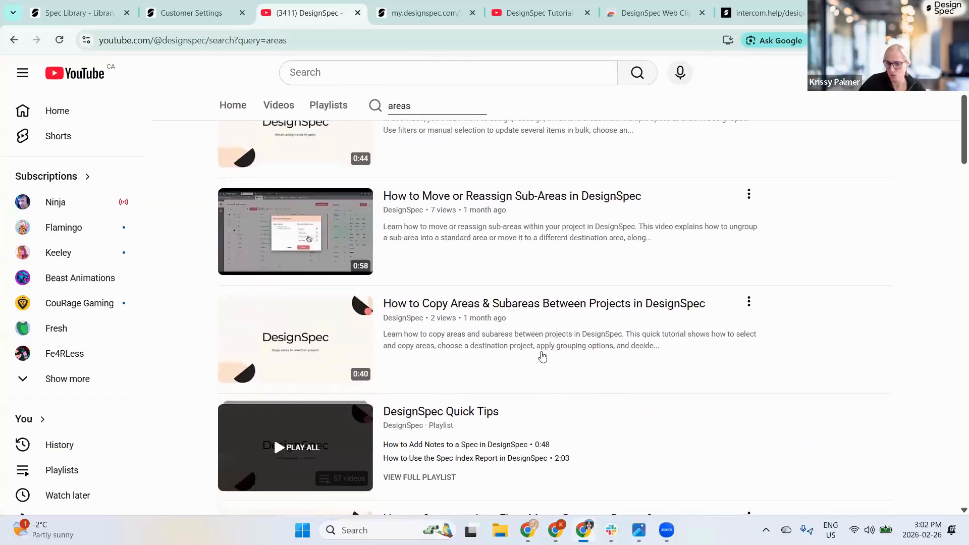
{"action": "scroll", "coordinate": [518, 288], "scroll_direction": "up", "scroll_amount": 1}
{"action": "scroll", "coordinate": [516, 275], "scroll_direction": "up", "scroll_amount": 2}
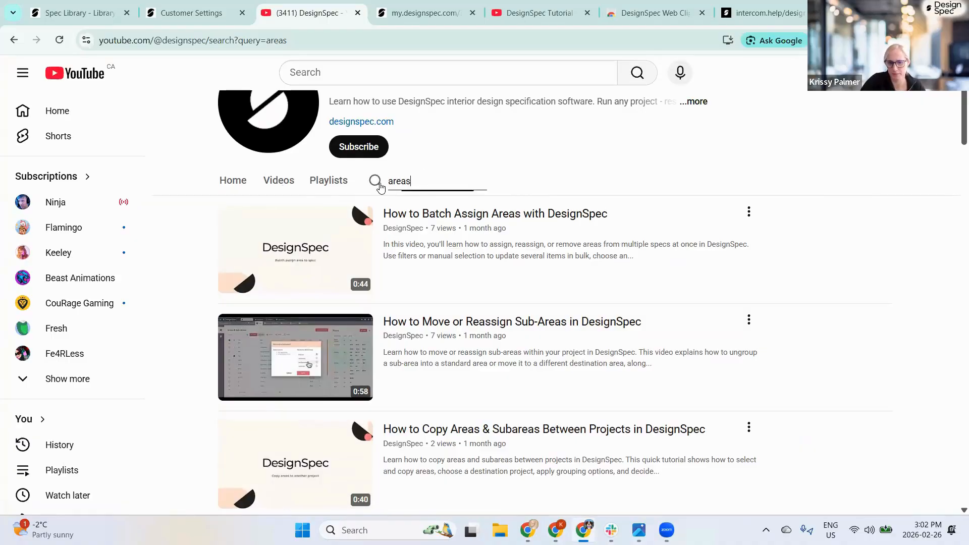
- Replace the search term and search the channel for client videos
{"action": "double_click", "coordinate": [417, 184]}
{"action": "key", "text": "BackSpace"}
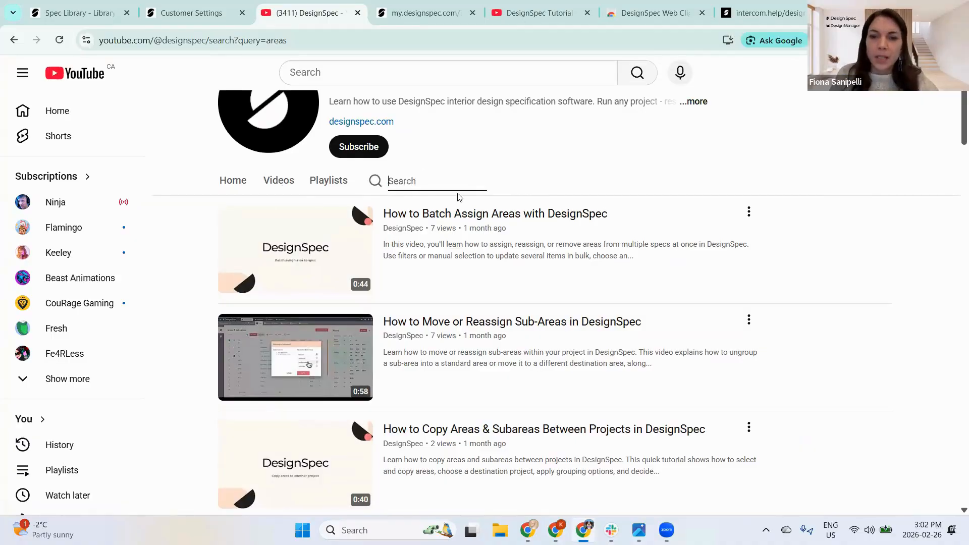
{"action": "type", "text": "client"}
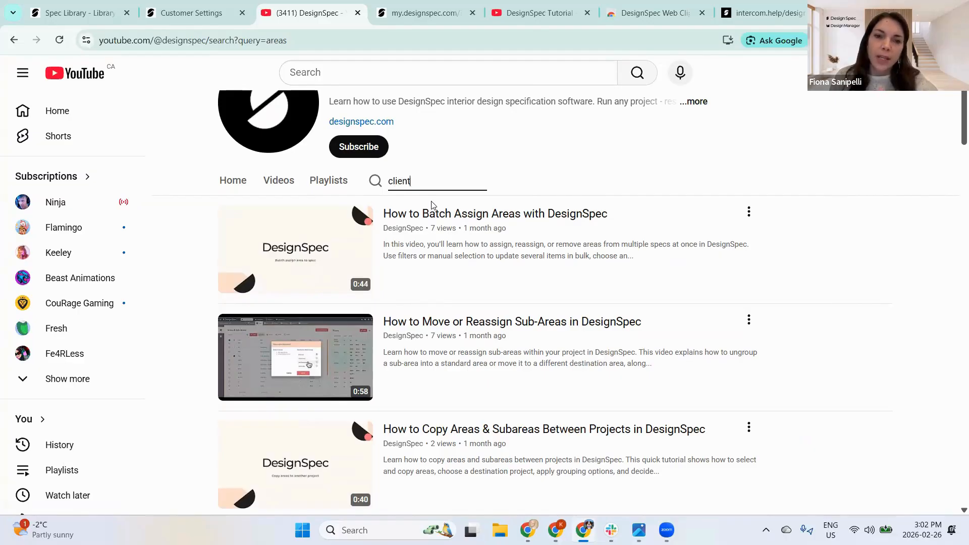
{"action": "key", "text": "Return"}
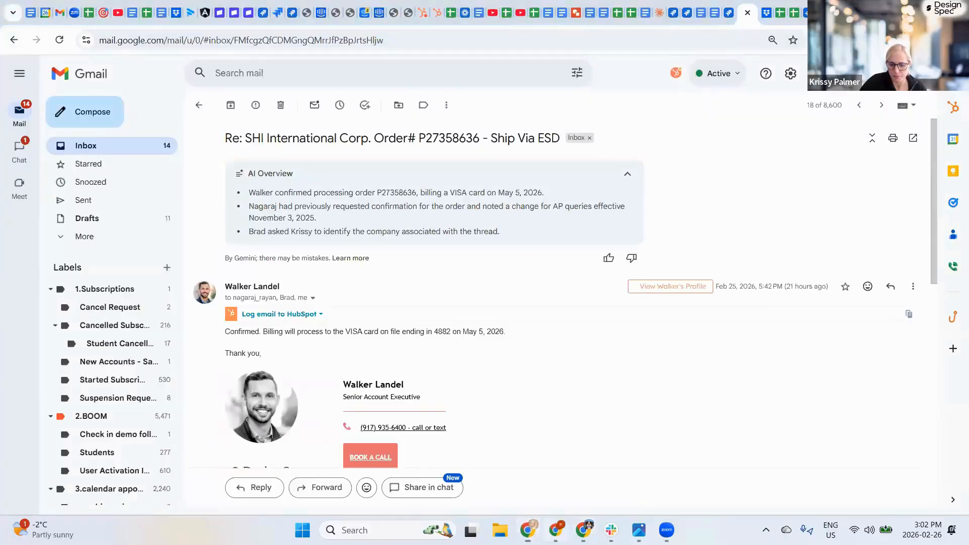
- Return to DesignSpec's Spec Library and open Projects > Project List
{"action": "left_click", "coordinate": [555, 530]}
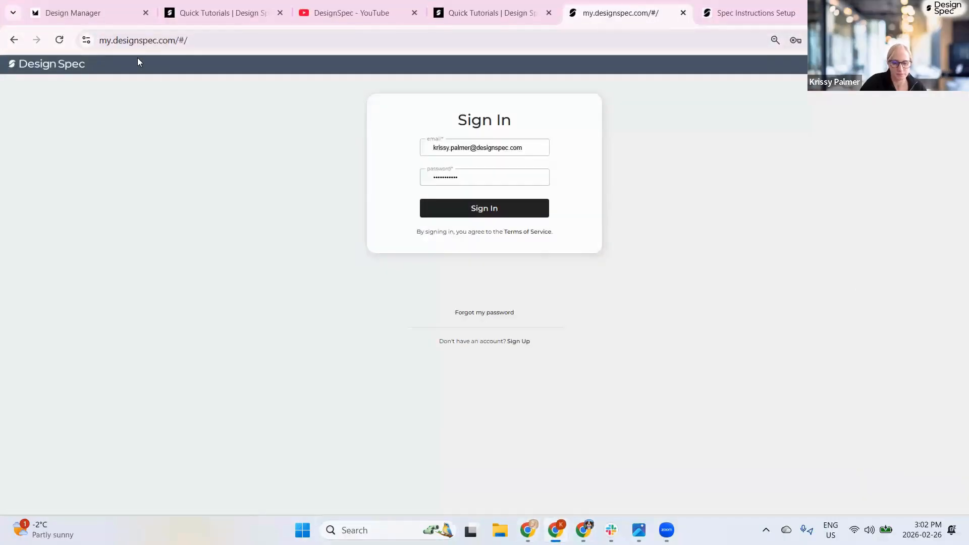
{"action": "left_click", "coordinate": [584, 530]}
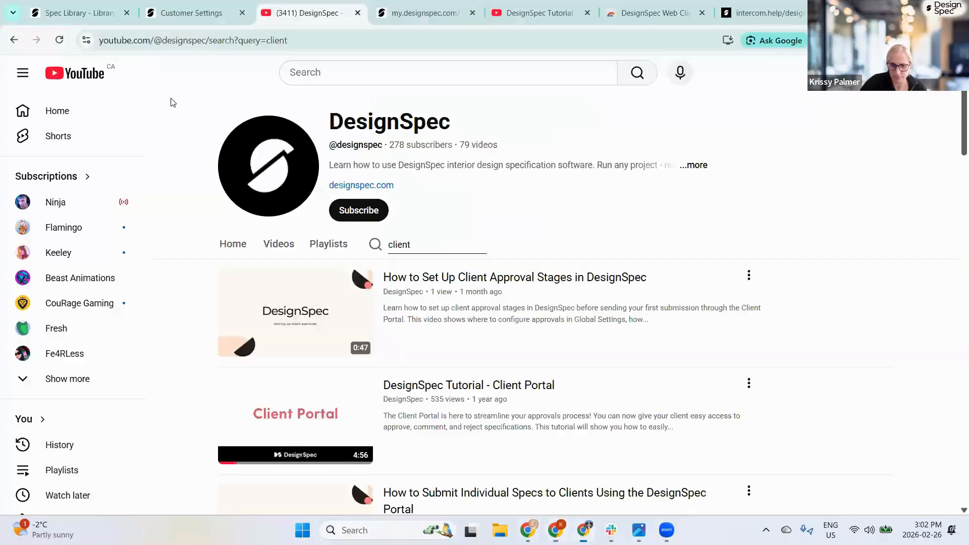
{"action": "left_click", "coordinate": [81, 16]}
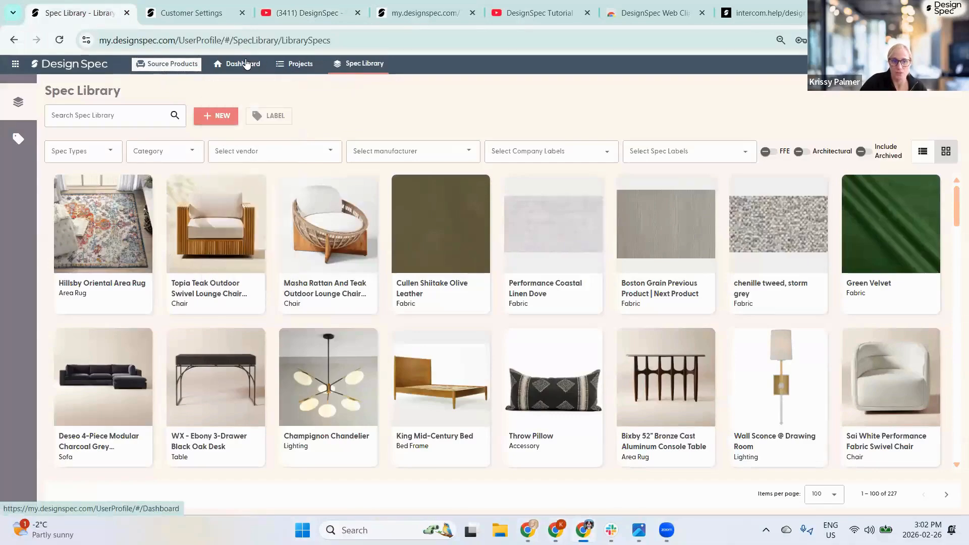
{"action": "mouse_move", "coordinate": [295, 64]}
{"action": "left_click", "coordinate": [315, 87]}
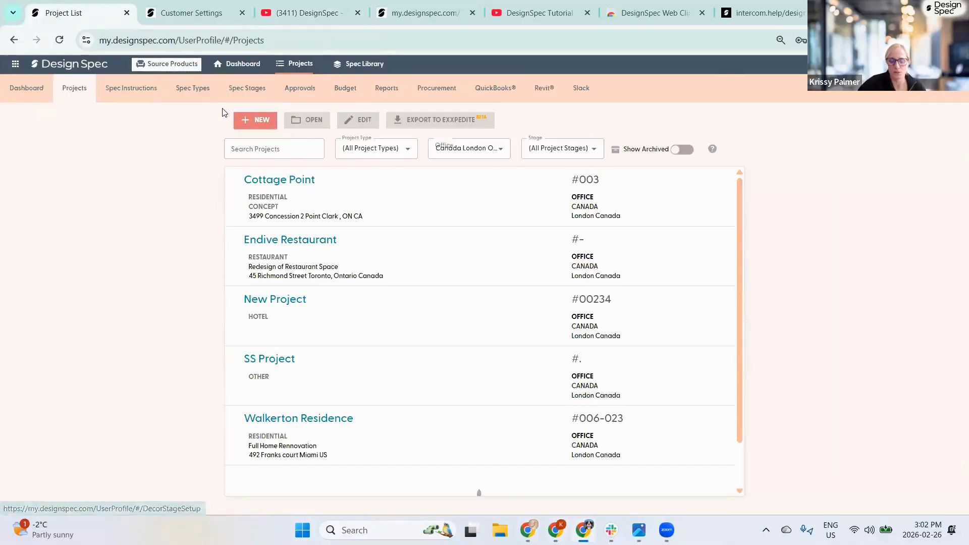
- Open Endive Restaurant, review its Vendors tab, then bring up its Procurement items
{"action": "left_click", "coordinate": [260, 242]}
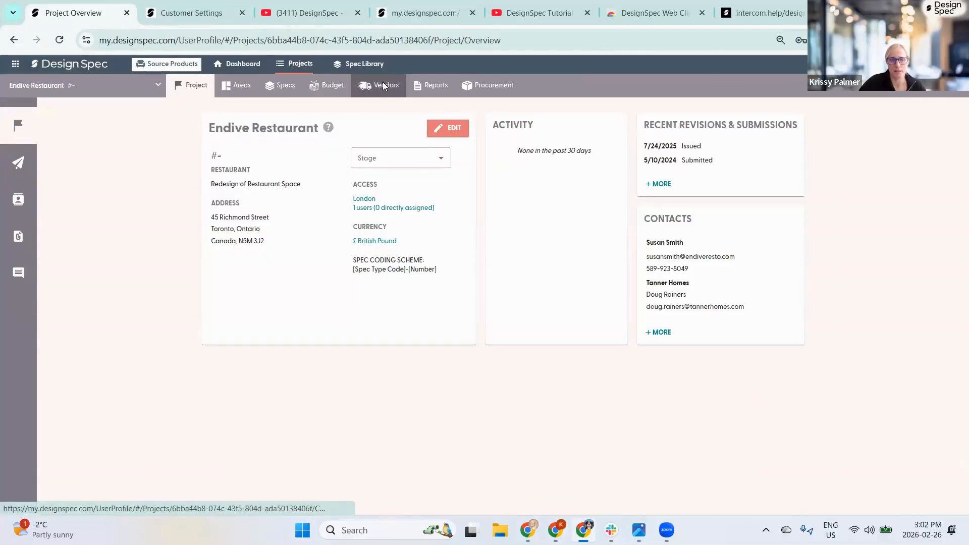
{"action": "left_click", "coordinate": [384, 86]}
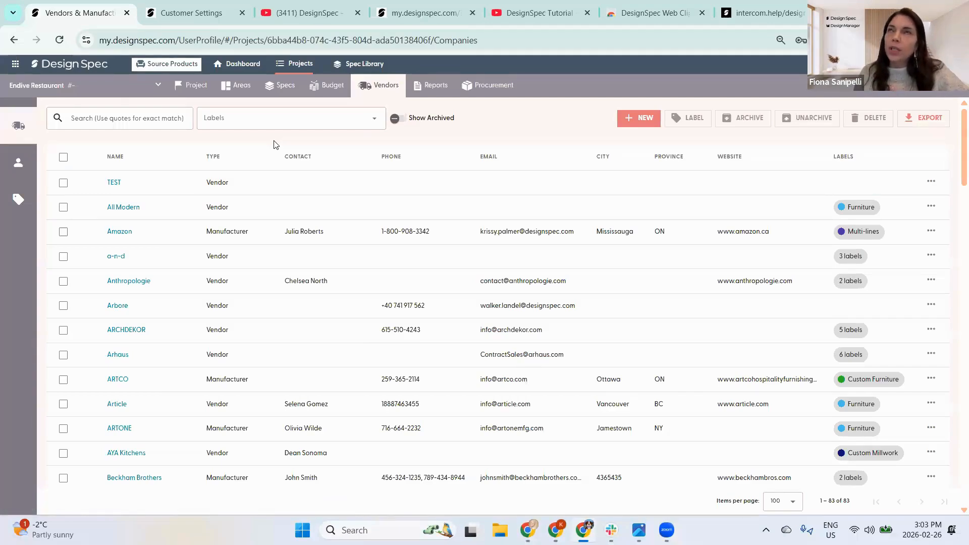
{"action": "left_click", "coordinate": [500, 85]}
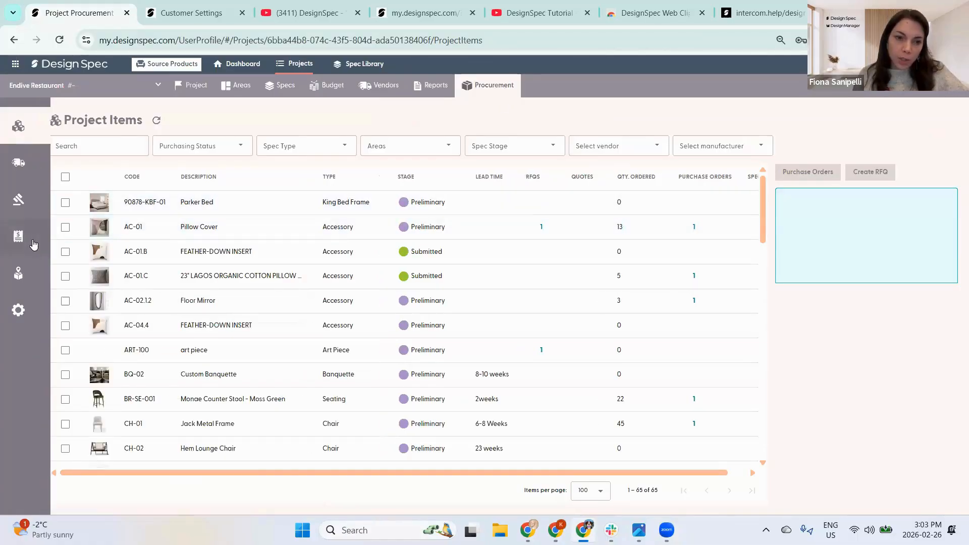
- Check the Vendor Bidding RFQs, then select items AC-01.B and AC-01.C in Project Items
{"action": "mouse_move", "coordinate": [39, 241]}
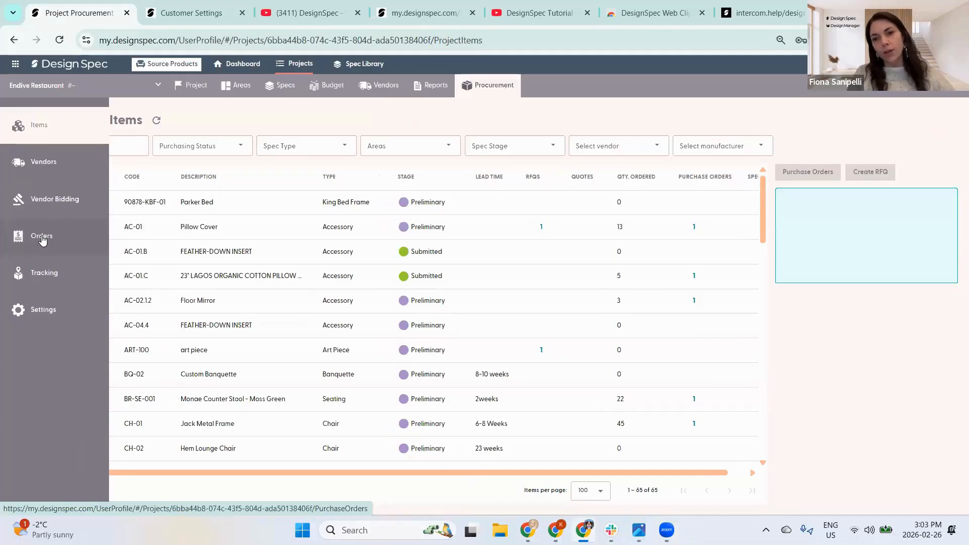
{"action": "left_click", "coordinate": [44, 202]}
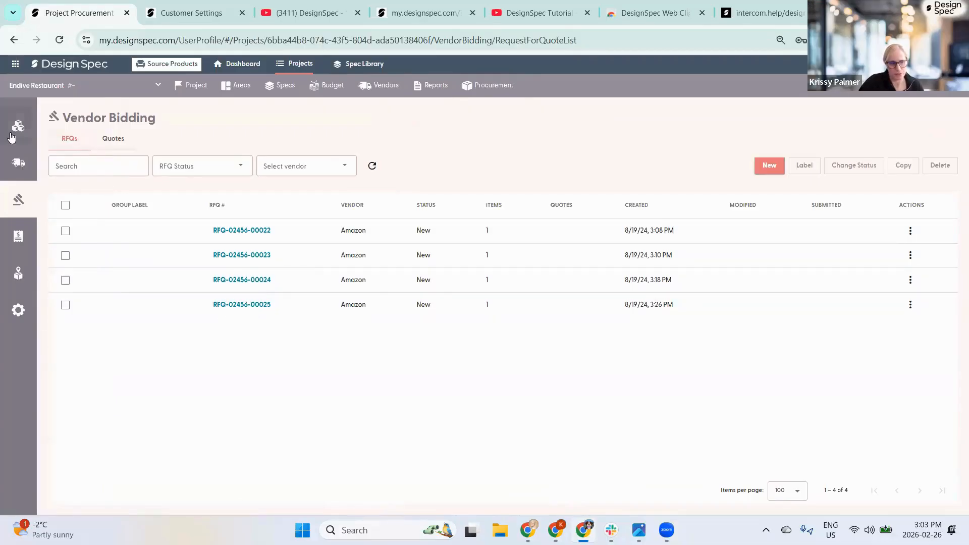
{"action": "left_click", "coordinate": [31, 127]}
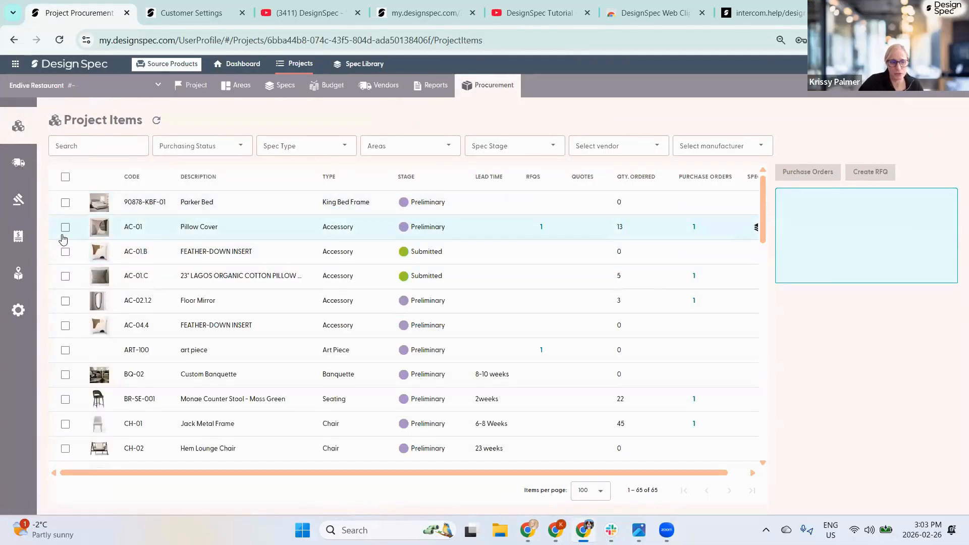
{"action": "left_click", "coordinate": [66, 253]}
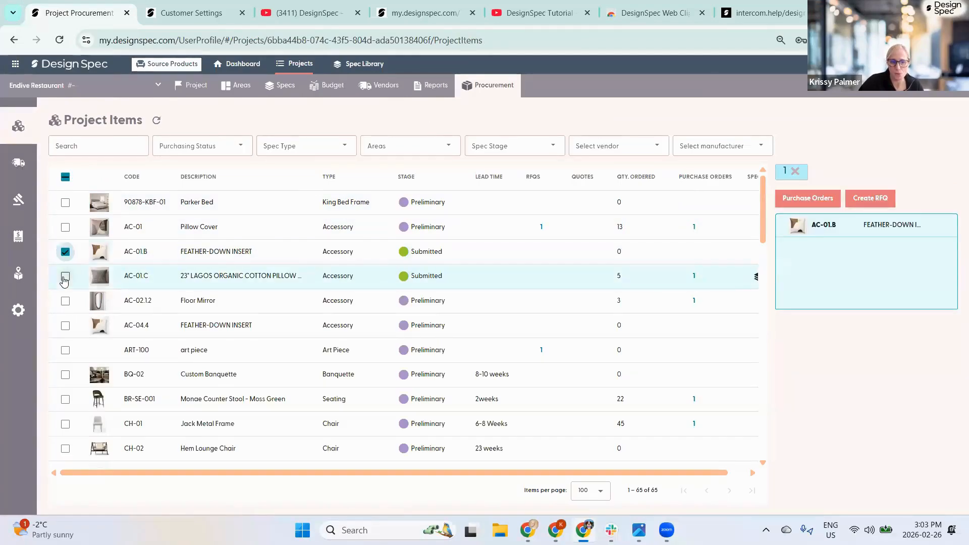
{"action": "left_click", "coordinate": [65, 276]}
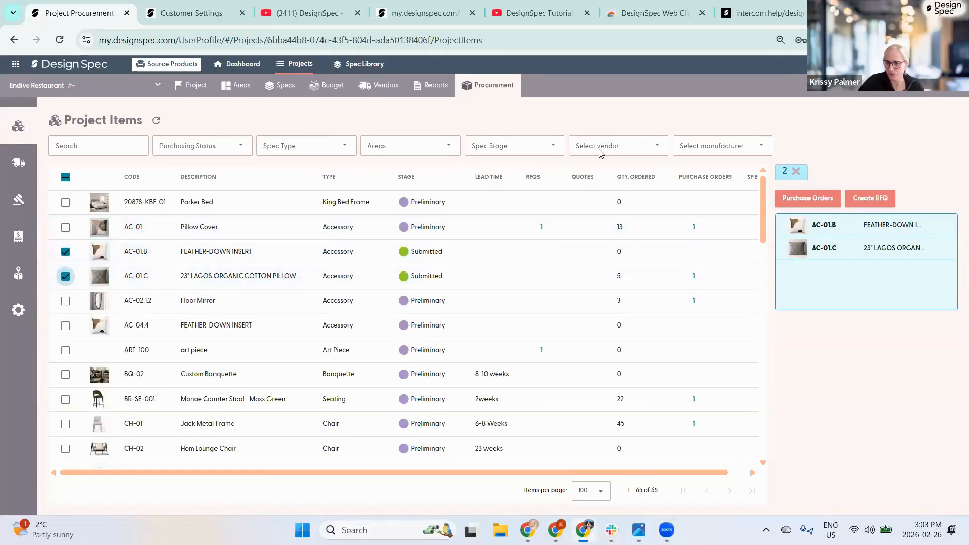
- Start an RFQ for the selected items with Arhaus as vendor and its representative chosen
{"action": "left_click", "coordinate": [866, 200]}
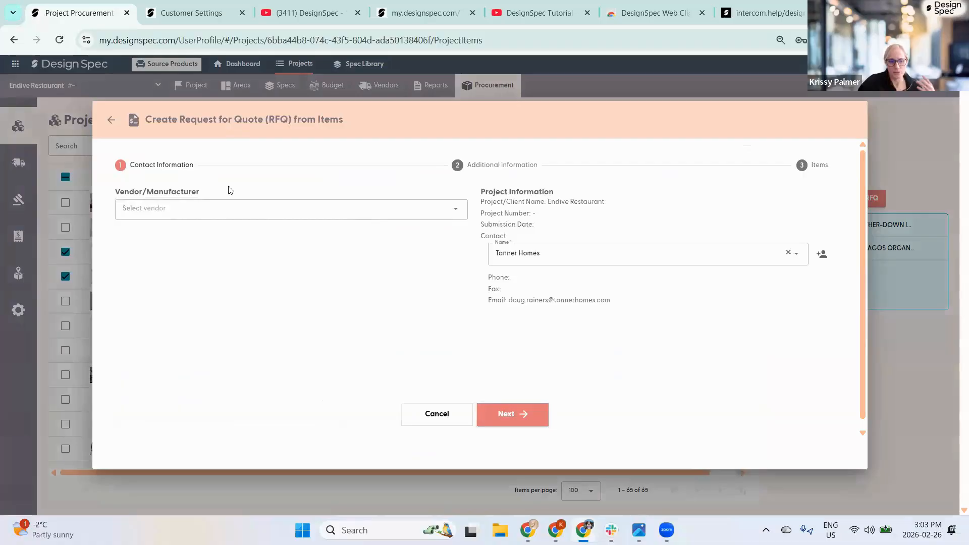
{"action": "left_click", "coordinate": [202, 211]}
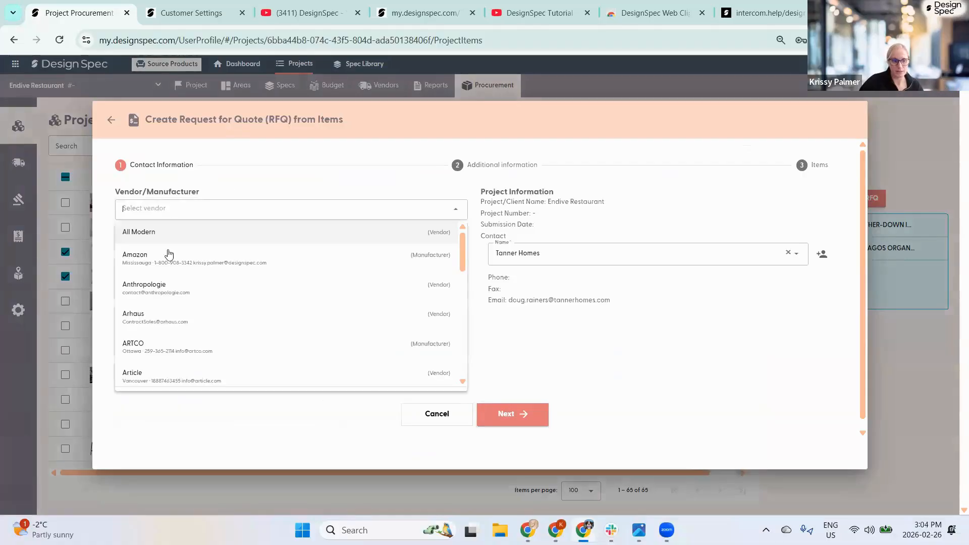
{"action": "left_click", "coordinate": [140, 318]}
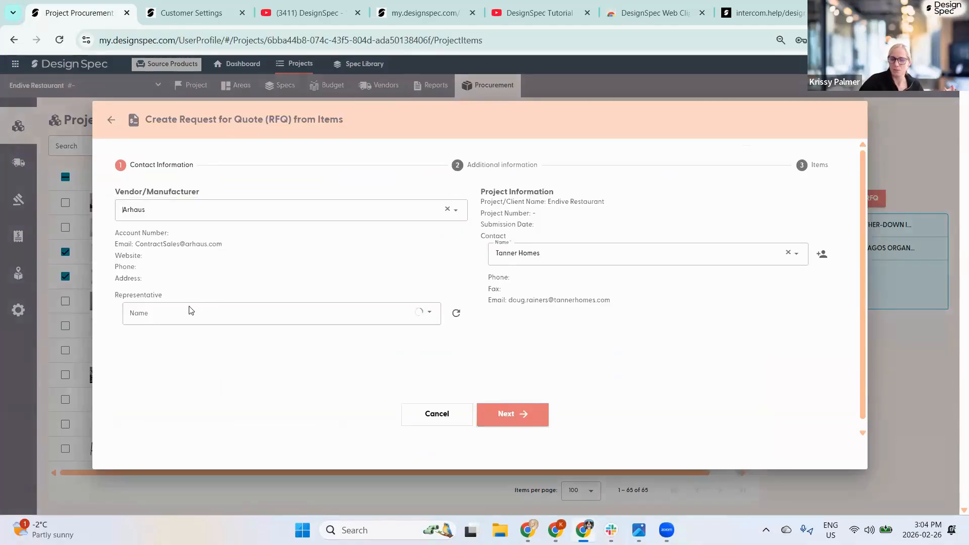
{"action": "left_click", "coordinate": [252, 316]}
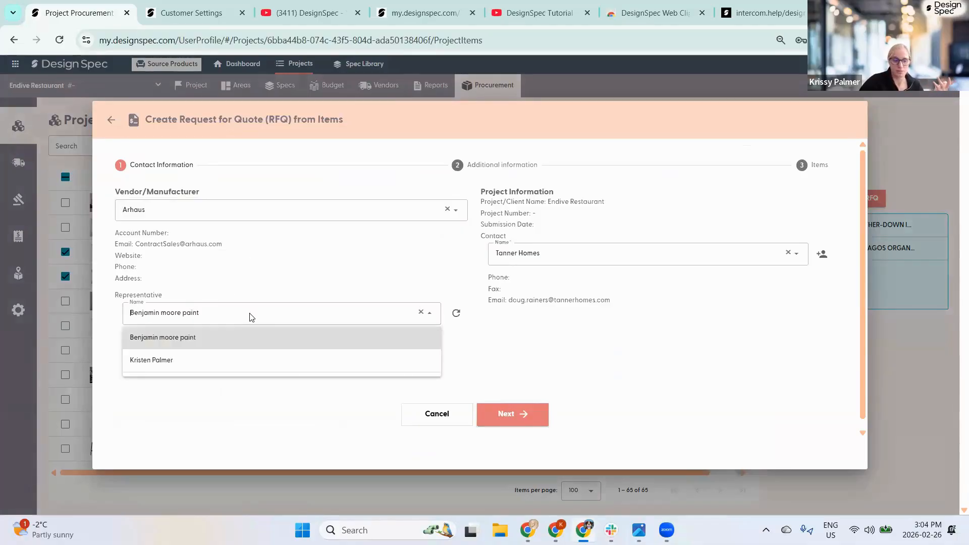
{"action": "left_click", "coordinate": [177, 358]}
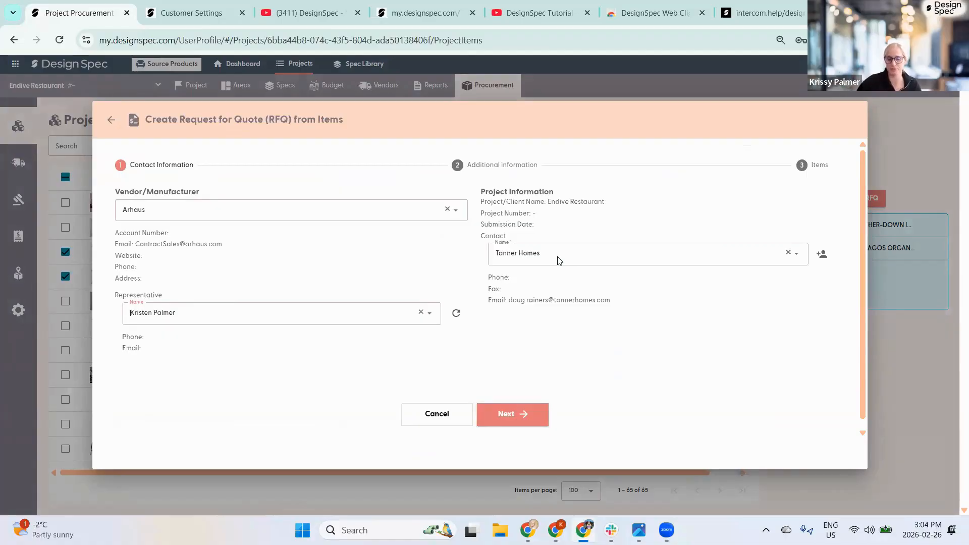
- Set Ship To to Endive Restaurant and create the RFQ without sending it
{"action": "left_click", "coordinate": [506, 416]}
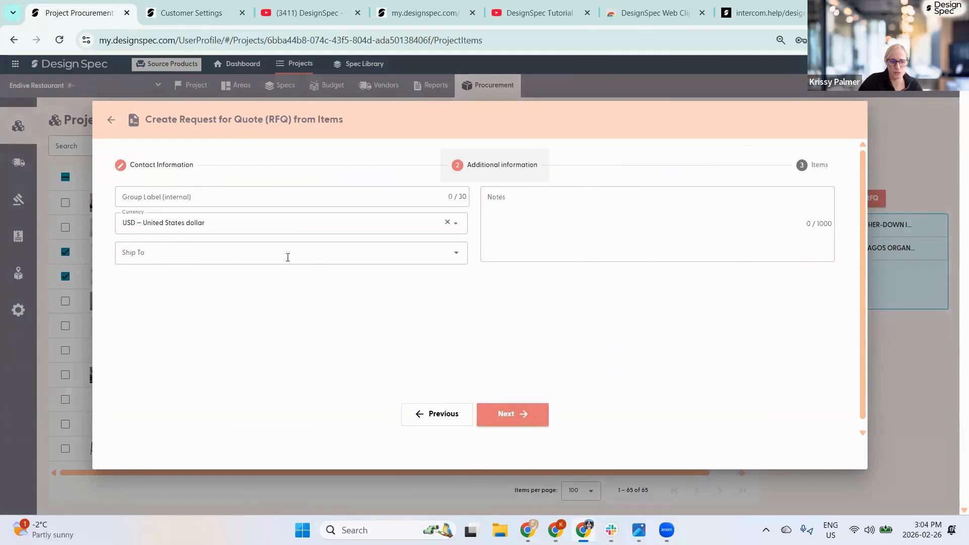
{"action": "left_click", "coordinate": [156, 197]}
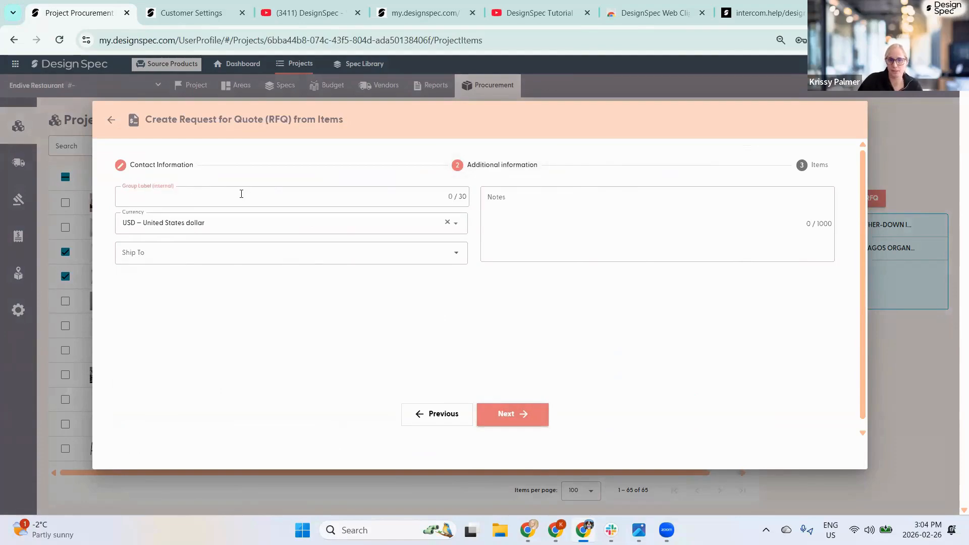
{"action": "left_click", "coordinate": [182, 258]}
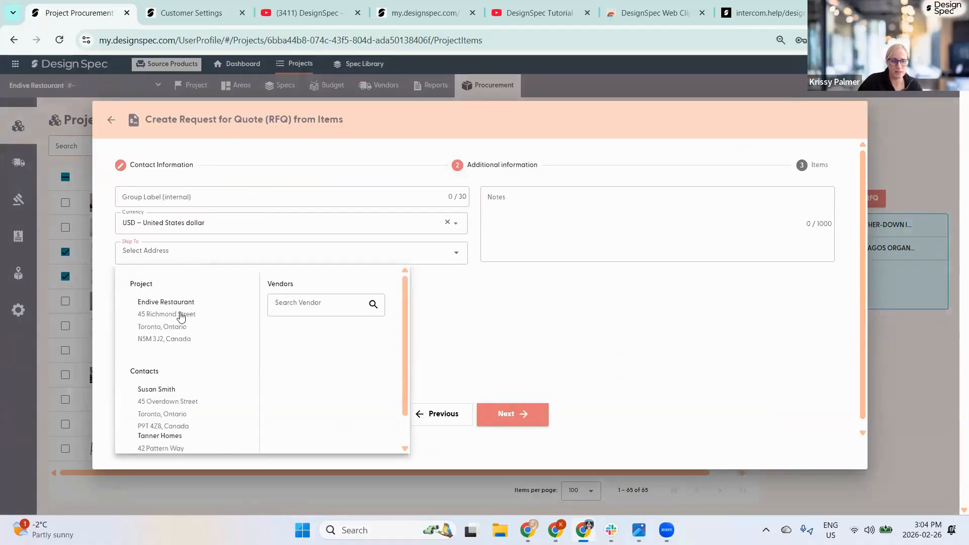
{"action": "left_click", "coordinate": [181, 303]}
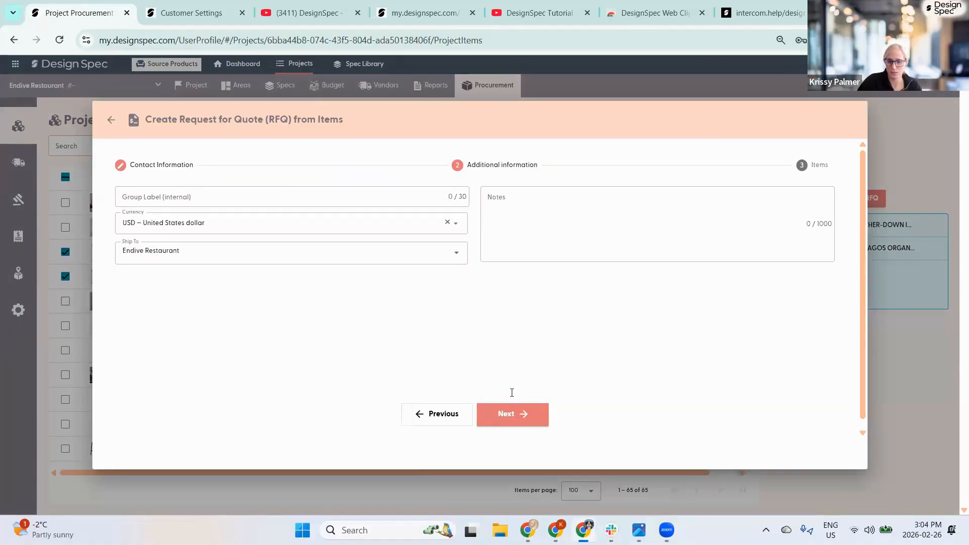
{"action": "left_click", "coordinate": [503, 414]}
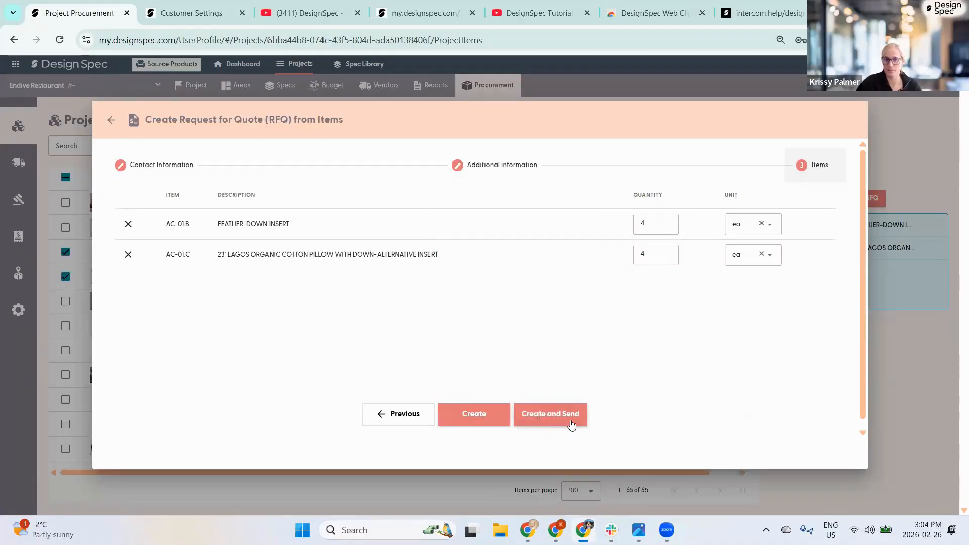
{"action": "left_click", "coordinate": [474, 415]}
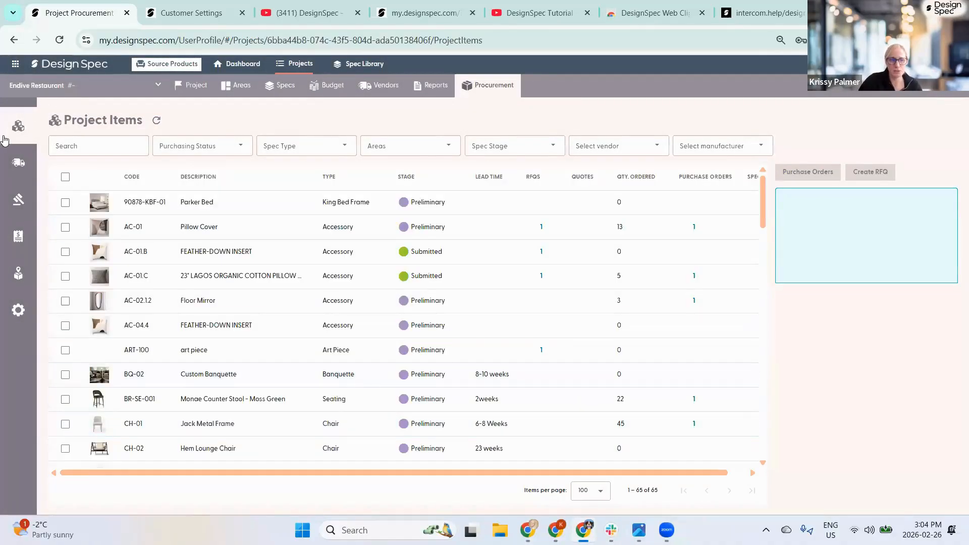
- Open the new Arhaus RFQ-00077 from Vendor Bidding and download it as a PDF
{"action": "mouse_move", "coordinate": [4, 140]}
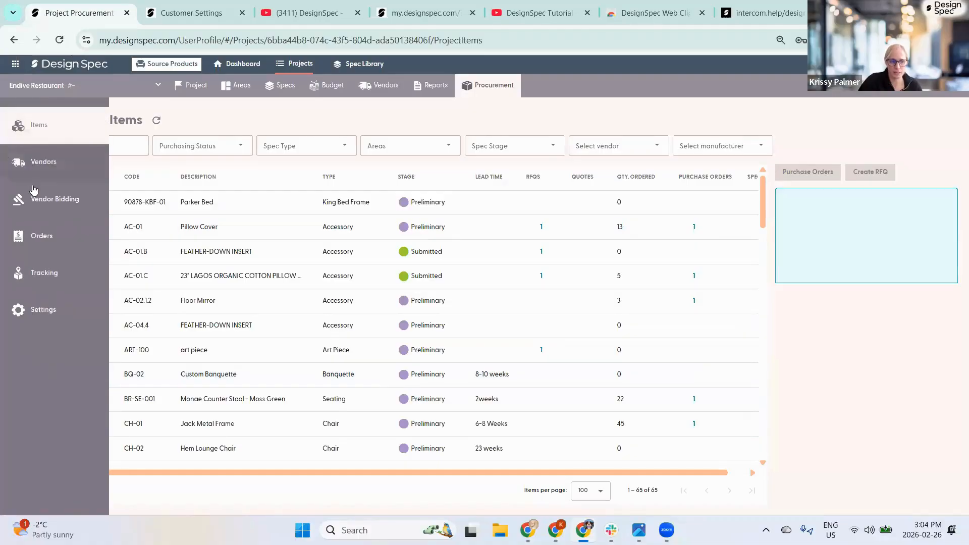
{"action": "left_click", "coordinate": [56, 200]}
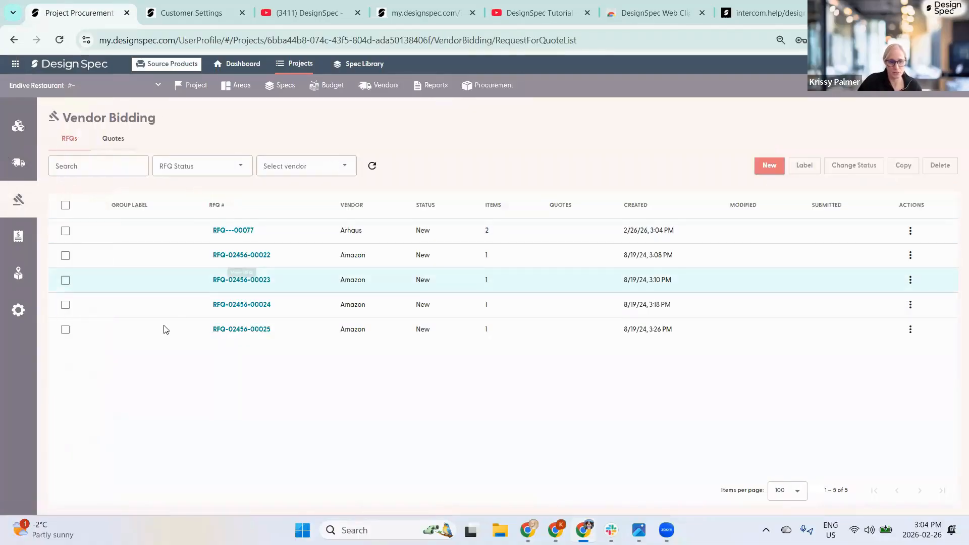
{"action": "left_click", "coordinate": [138, 329]}
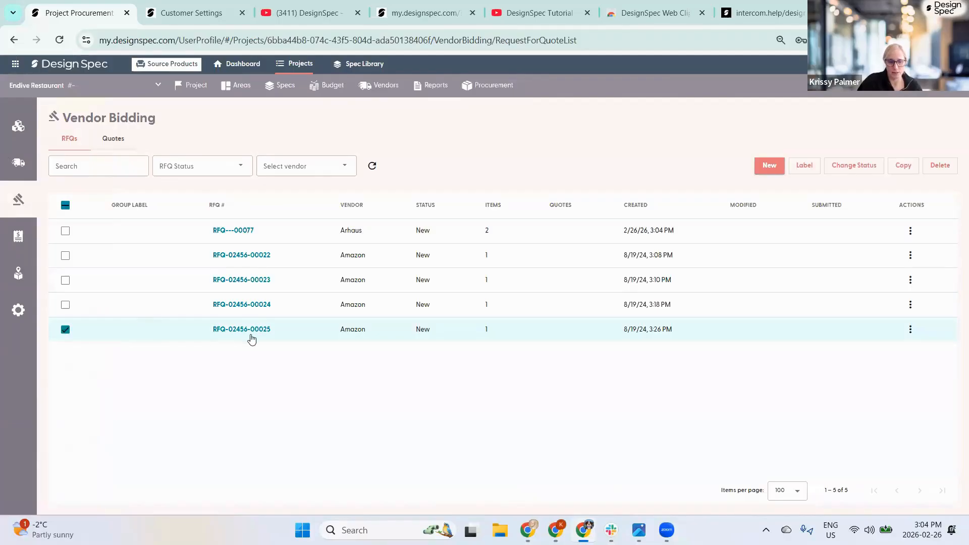
{"action": "left_click", "coordinate": [233, 231]}
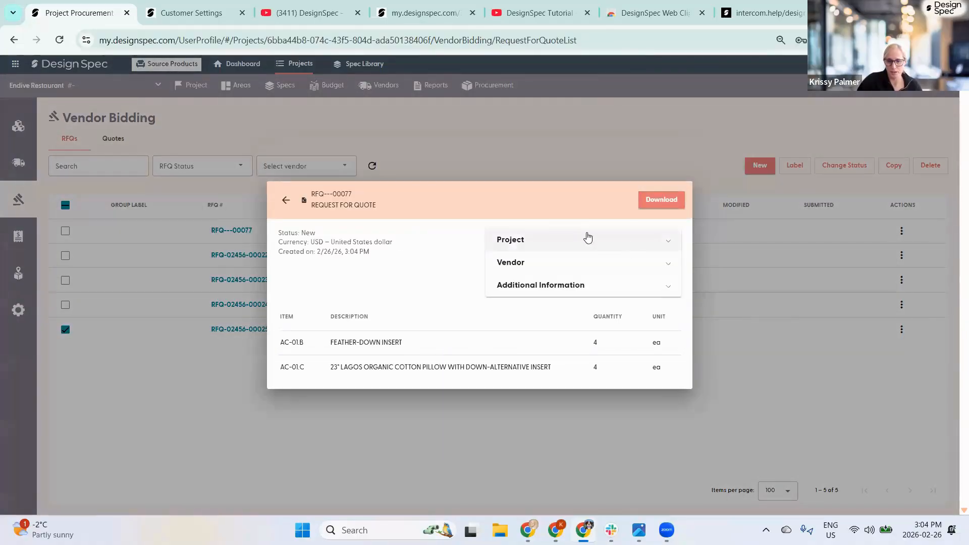
{"action": "left_click", "coordinate": [662, 200]}
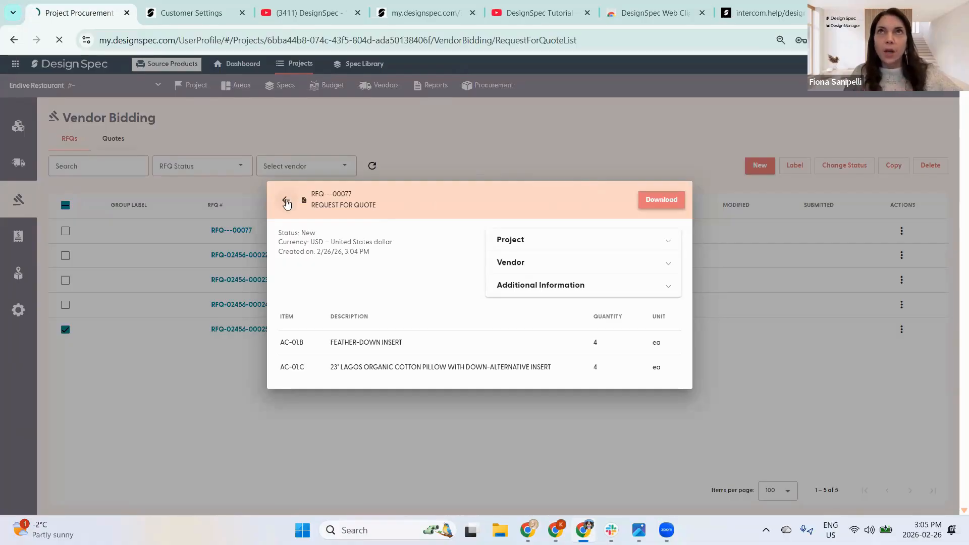
- Close the RFQ details and open the downloaded RFQ PDF
{"action": "left_click", "coordinate": [286, 204]}
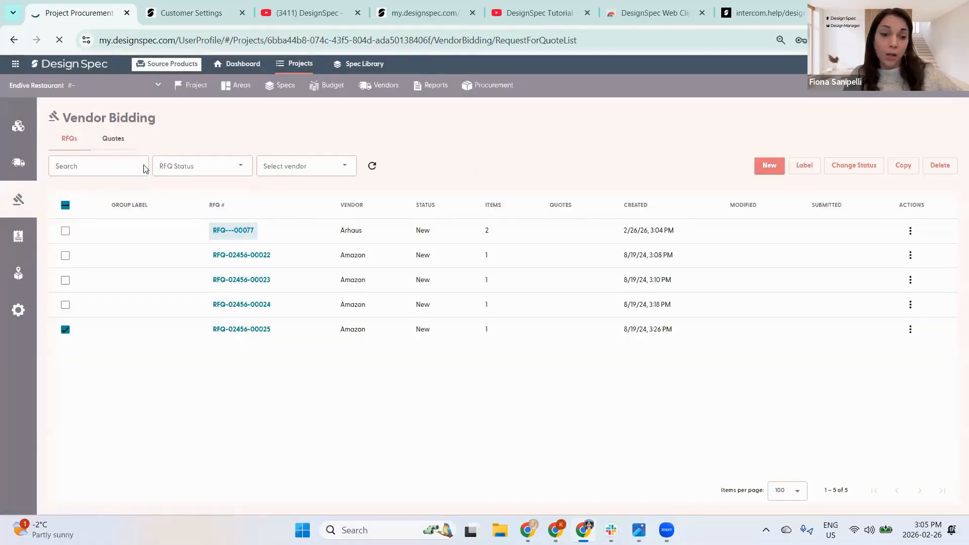
{"action": "left_click", "coordinate": [64, 208]}
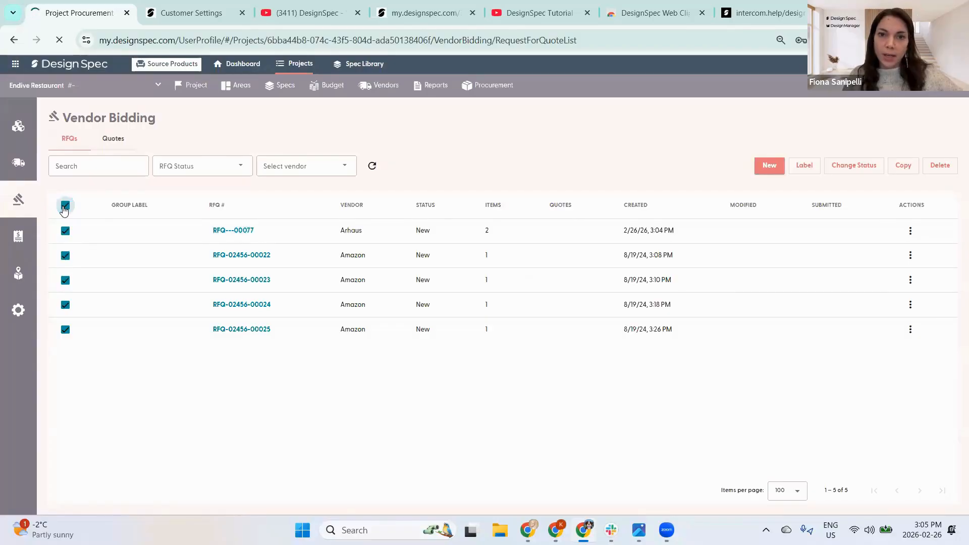
{"action": "left_click", "coordinate": [64, 208]}
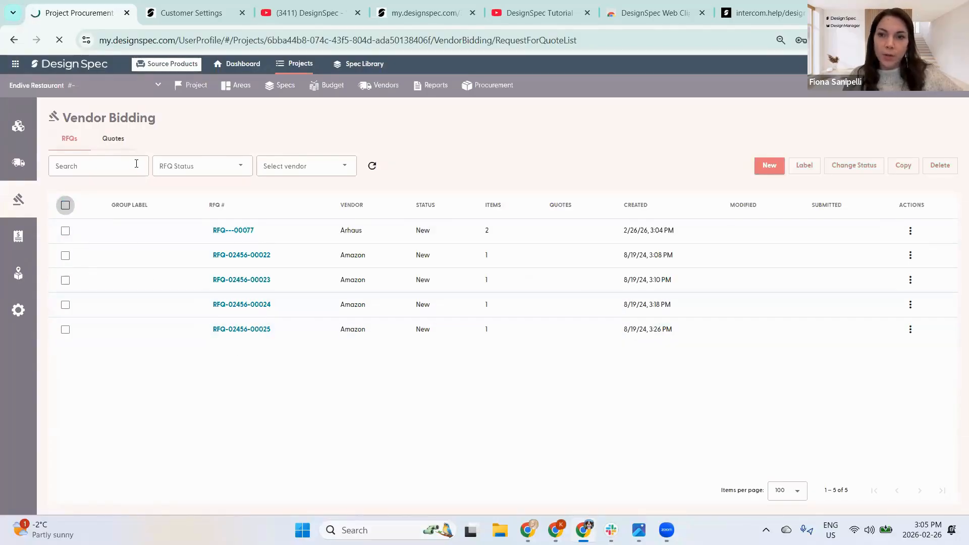
{"action": "left_click", "coordinate": [771, 72]}
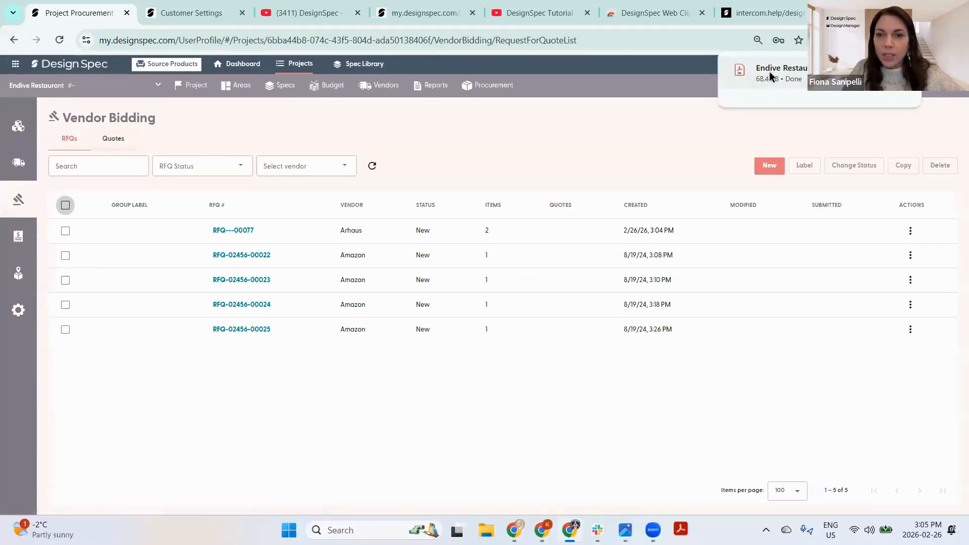
- Scroll through the two-page RFQ-00077 PDF in Acrobat, then switch back to DesignSpec
{"action": "left_click", "coordinate": [165, 68]}
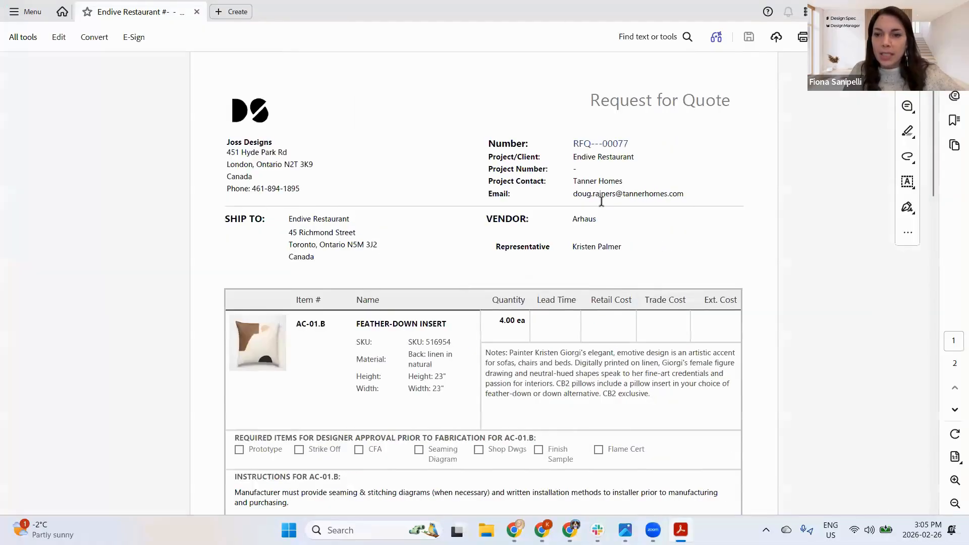
{"action": "scroll", "coordinate": [673, 197], "scroll_direction": "down", "scroll_amount": 9}
{"action": "scroll", "coordinate": [677, 207], "scroll_direction": "down", "scroll_amount": 8}
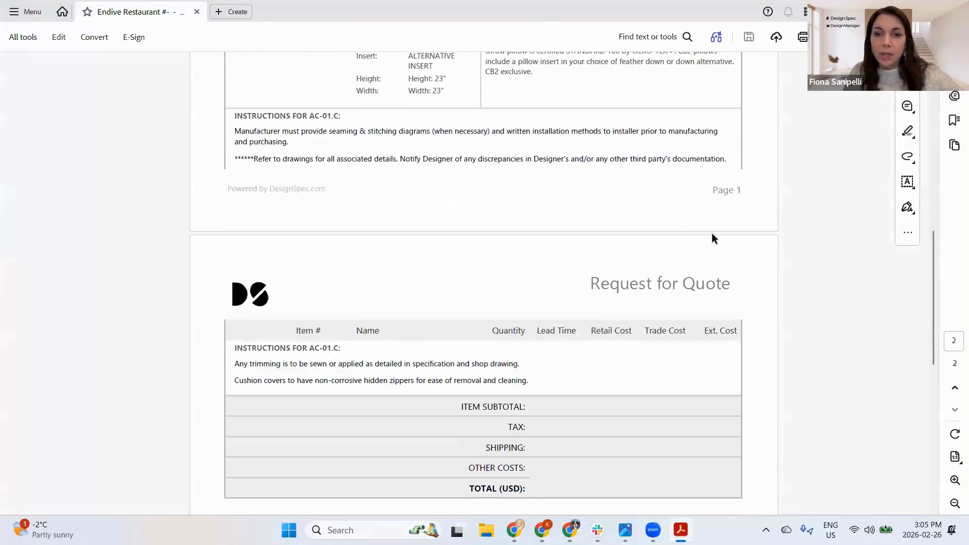
{"action": "scroll", "coordinate": [705, 234], "scroll_direction": "up", "scroll_amount": 7}
{"action": "scroll", "coordinate": [707, 226], "scroll_direction": "up", "scroll_amount": 10}
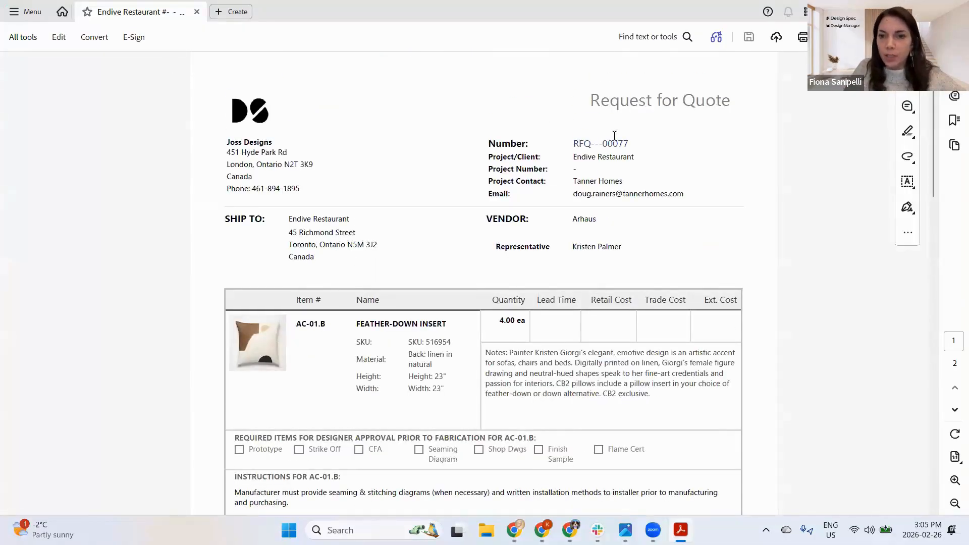
{"action": "key", "text": "alt+Tab"}
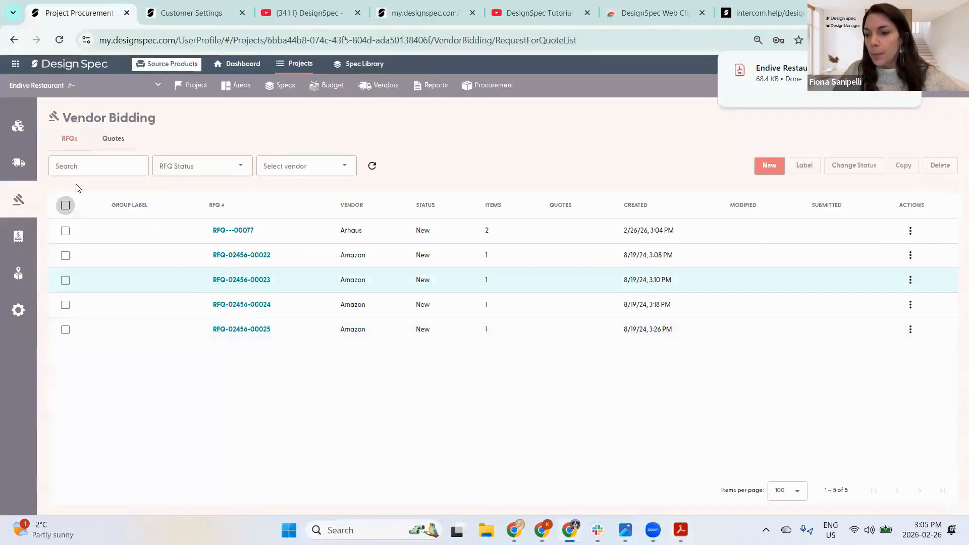
- Navigate from the company dashboard to the Hotel Hotel project's purchase orders
{"action": "left_click", "coordinate": [27, 236]}
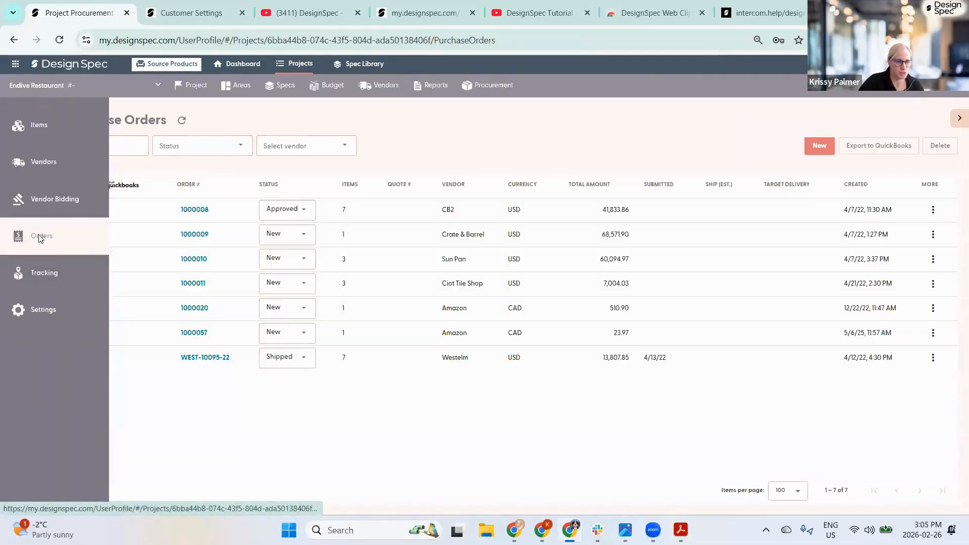
{"action": "left_click", "coordinate": [36, 86]}
{"action": "scroll", "coordinate": [93, 269], "scroll_direction": "down", "scroll_amount": 2}
{"action": "scroll", "coordinate": [94, 263], "scroll_direction": "up", "scroll_amount": 2}
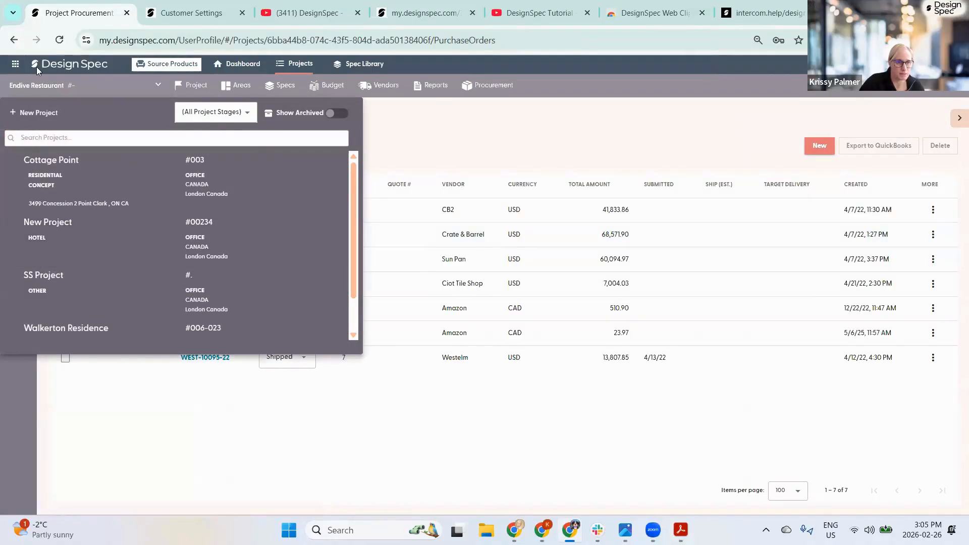
{"action": "left_click", "coordinate": [60, 64]}
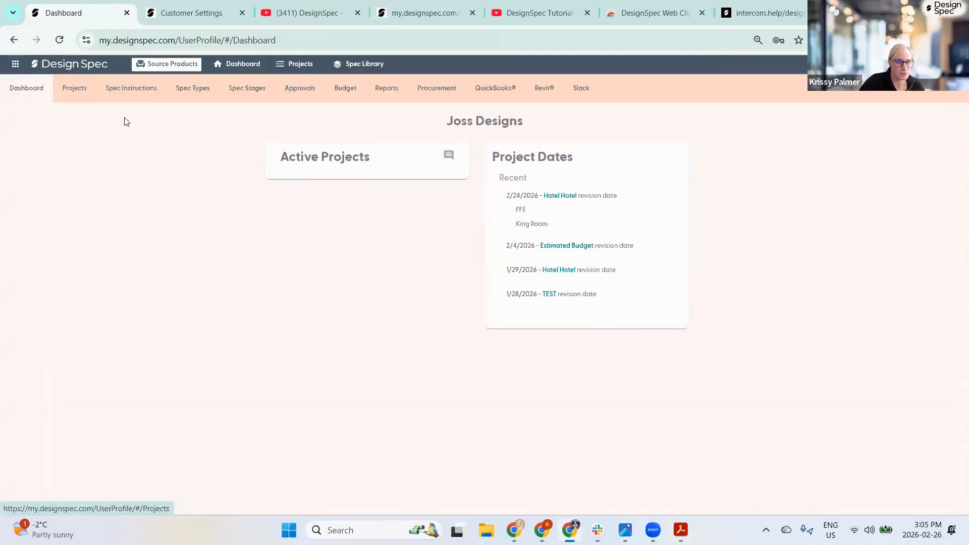
{"action": "left_click", "coordinate": [213, 366]}
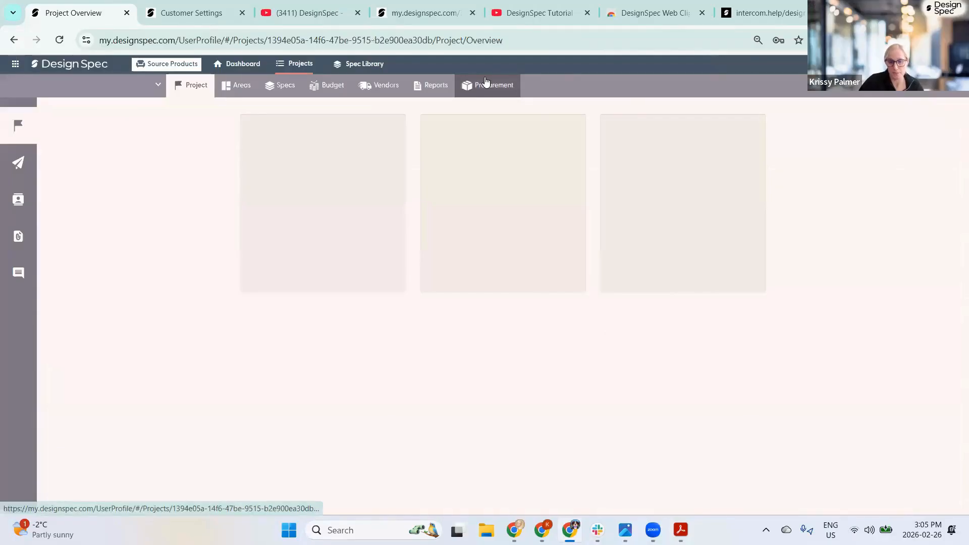
{"action": "left_click", "coordinate": [487, 86]}
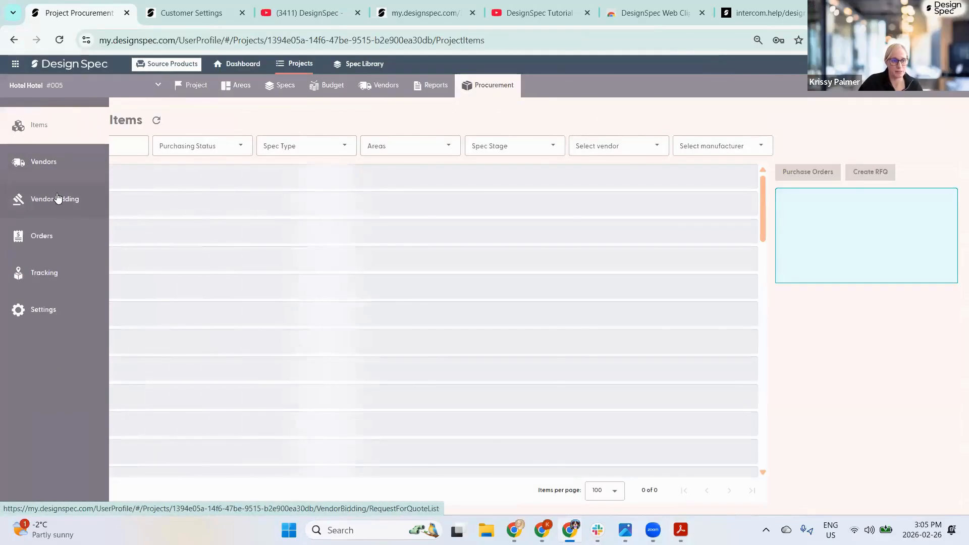
{"action": "left_click", "coordinate": [71, 234]}
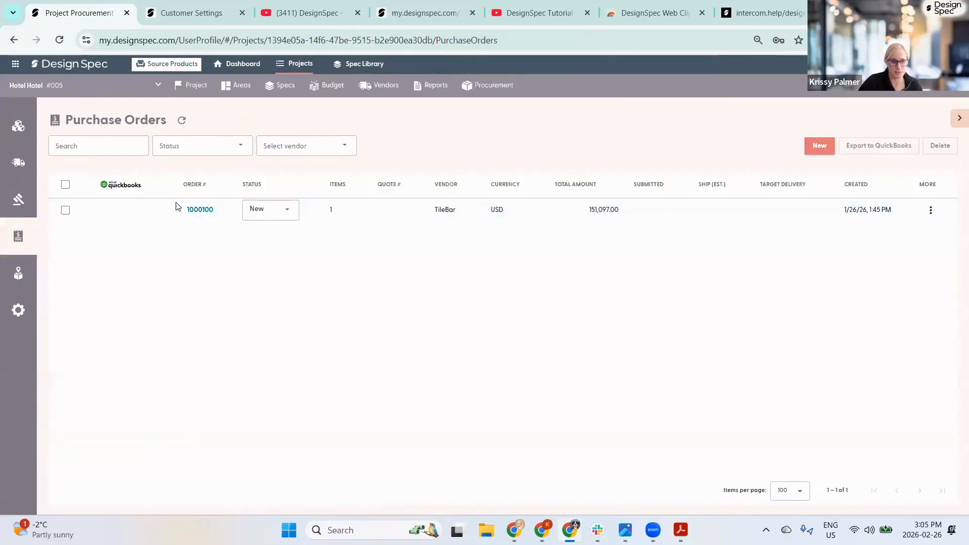
- Preview invoice IN248AAH.pdf on the TileBar purchase order, then return to the Purchase Orders list
{"action": "left_click", "coordinate": [200, 209]}
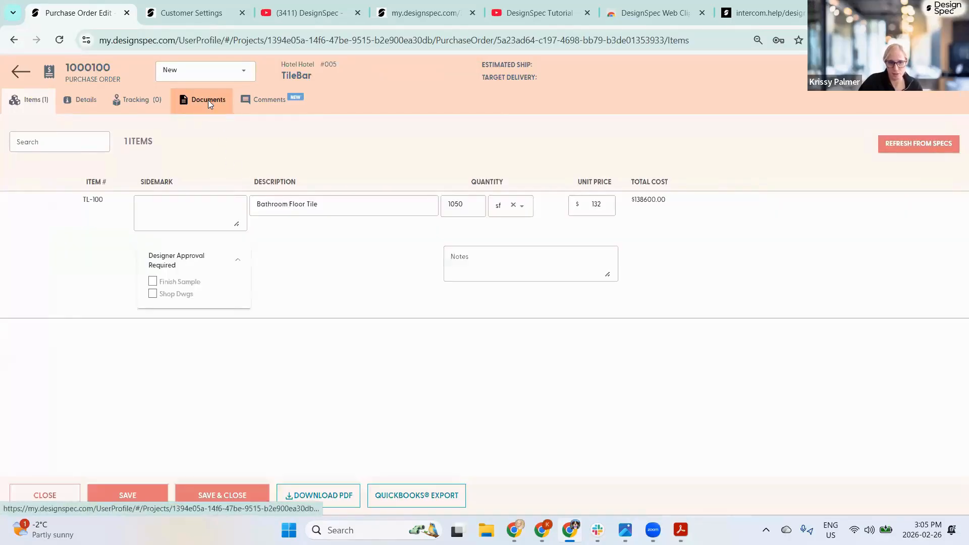
{"action": "left_click", "coordinate": [208, 101]}
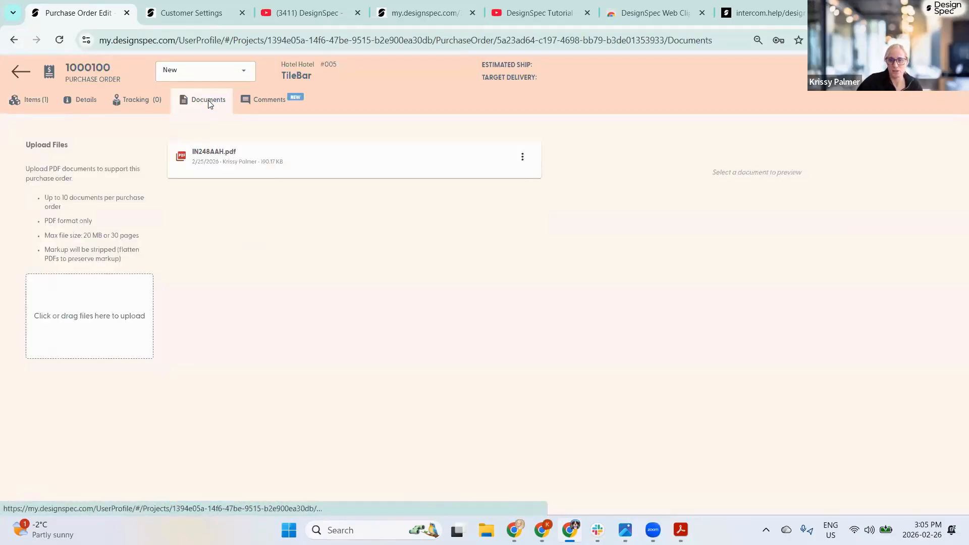
{"action": "left_click", "coordinate": [237, 152]}
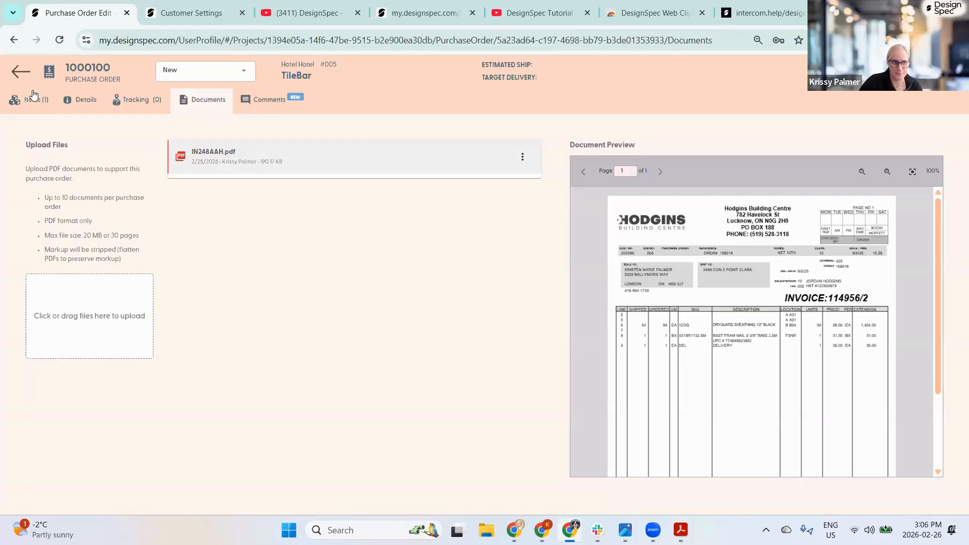
{"action": "left_click", "coordinate": [15, 73]}
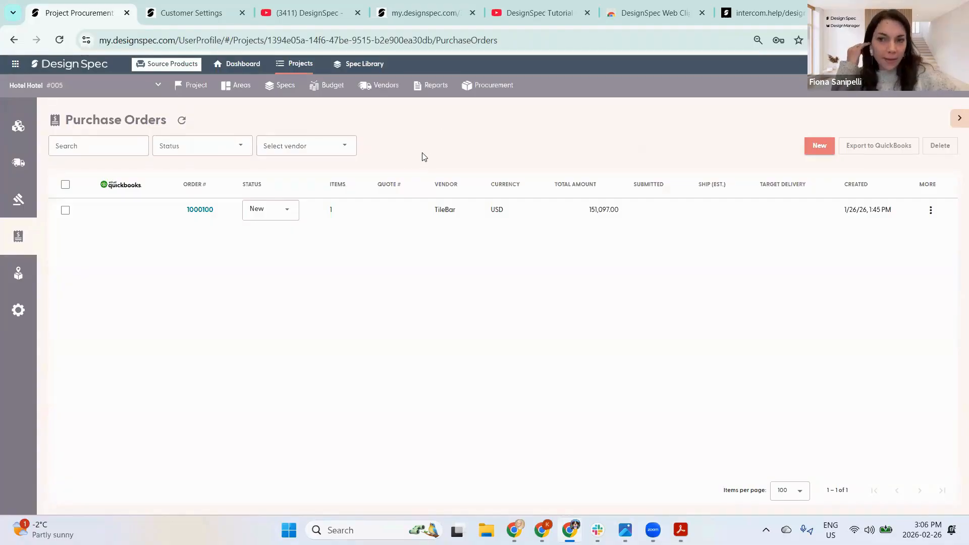
{"action": "left_click", "coordinate": [435, 85]}
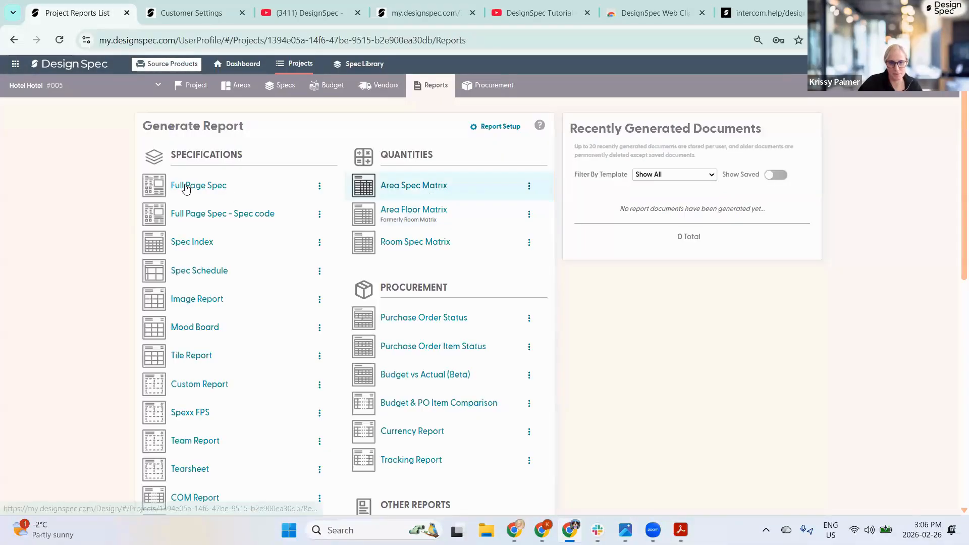
- Generate a Full Page Spec report filtered to spec CT-301 Colony Ottoman
{"action": "left_click", "coordinate": [187, 188]}
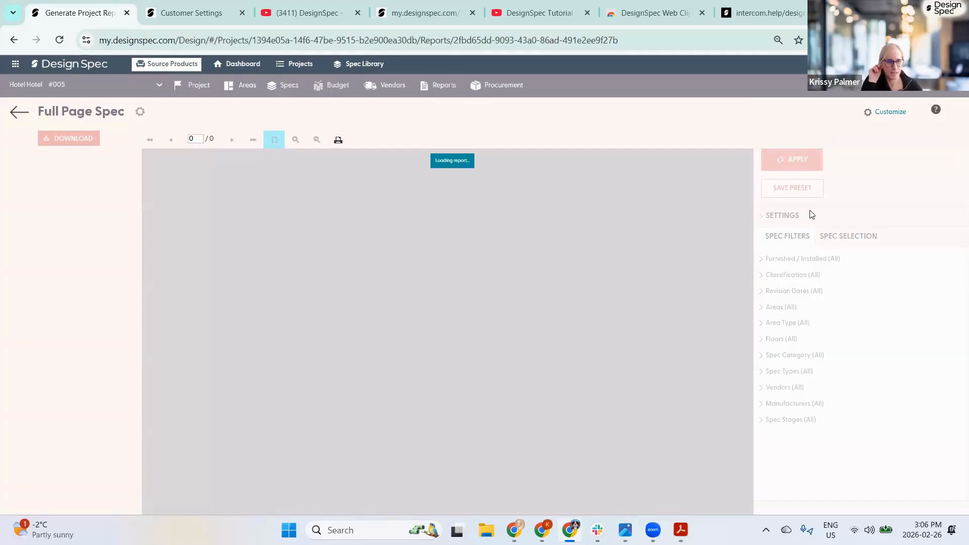
{"action": "left_click", "coordinate": [838, 239]}
{"action": "left_click", "coordinate": [804, 300]}
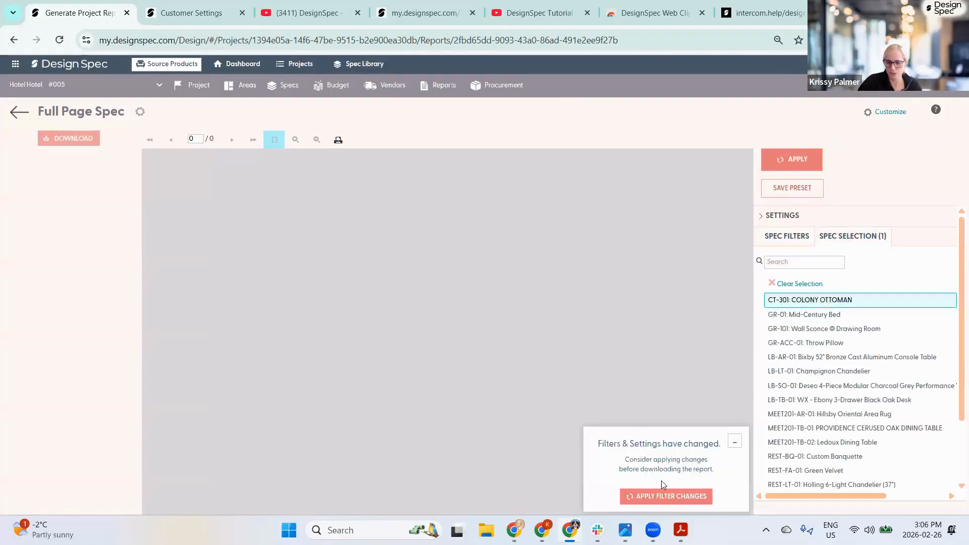
{"action": "left_click", "coordinate": [663, 497]}
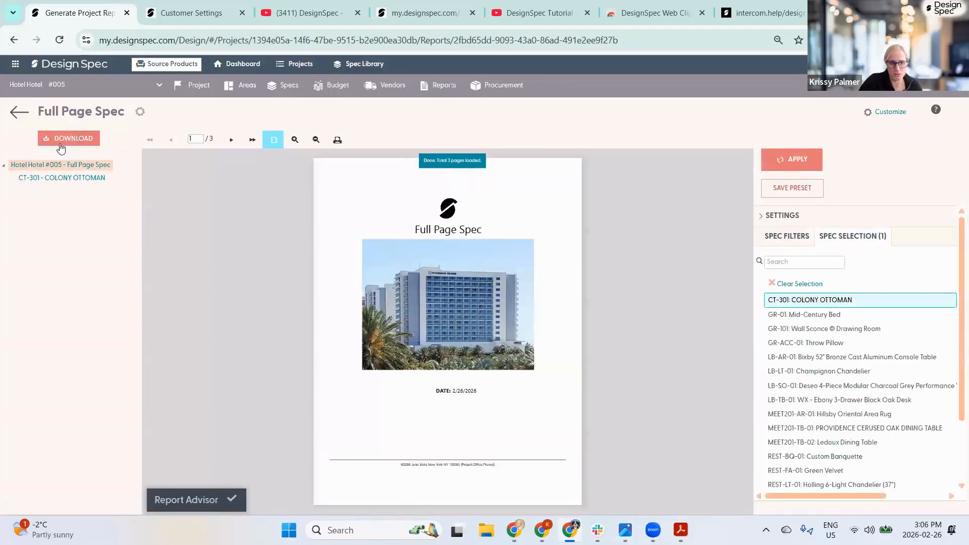
- Look at the report's download formats and start printing it
{"action": "left_click", "coordinate": [60, 139]}
{"action": "left_click", "coordinate": [60, 139]}
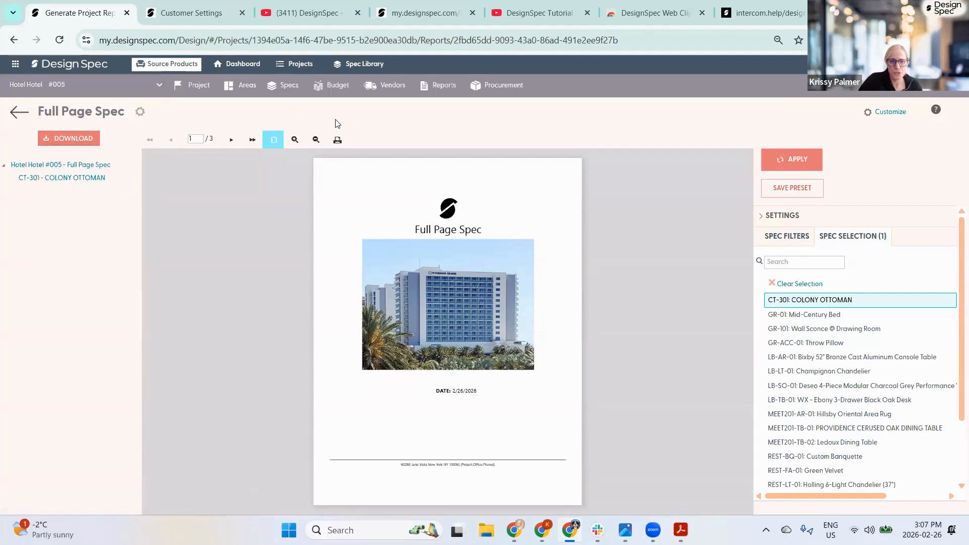
{"action": "left_click", "coordinate": [338, 140]}
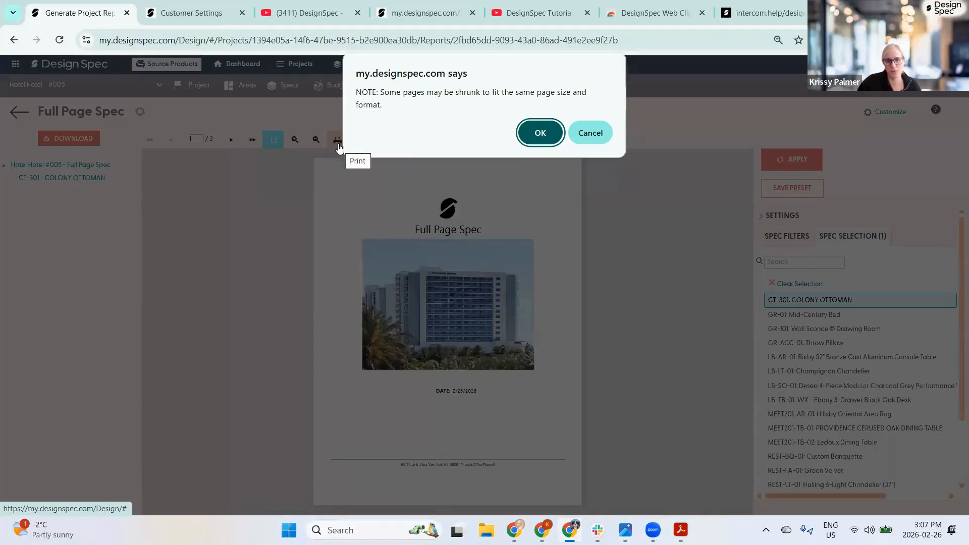
- Set the print to 4 pages per sheet, fitted to printable area, then cancel printing
{"action": "left_click", "coordinate": [537, 133]}
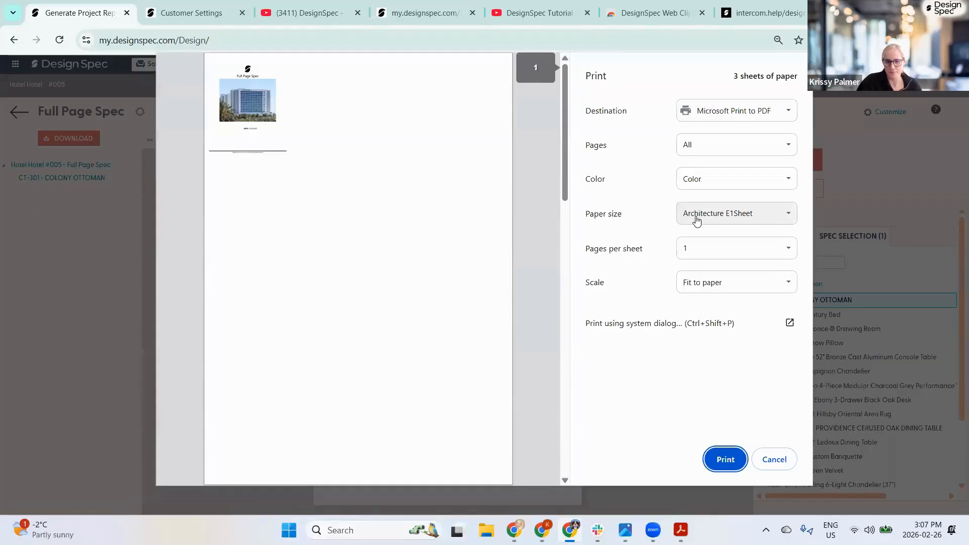
{"action": "left_click", "coordinate": [692, 251]}
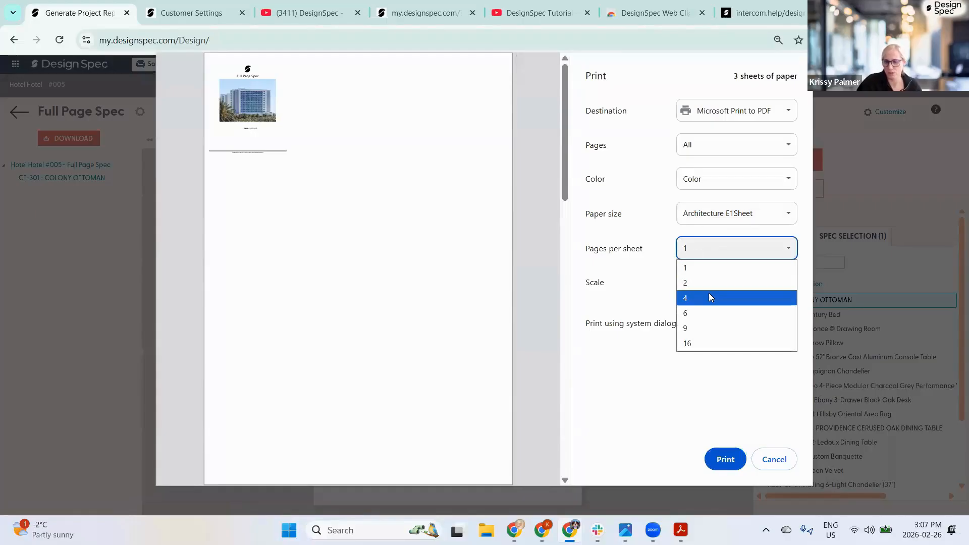
{"action": "left_click", "coordinate": [686, 299]}
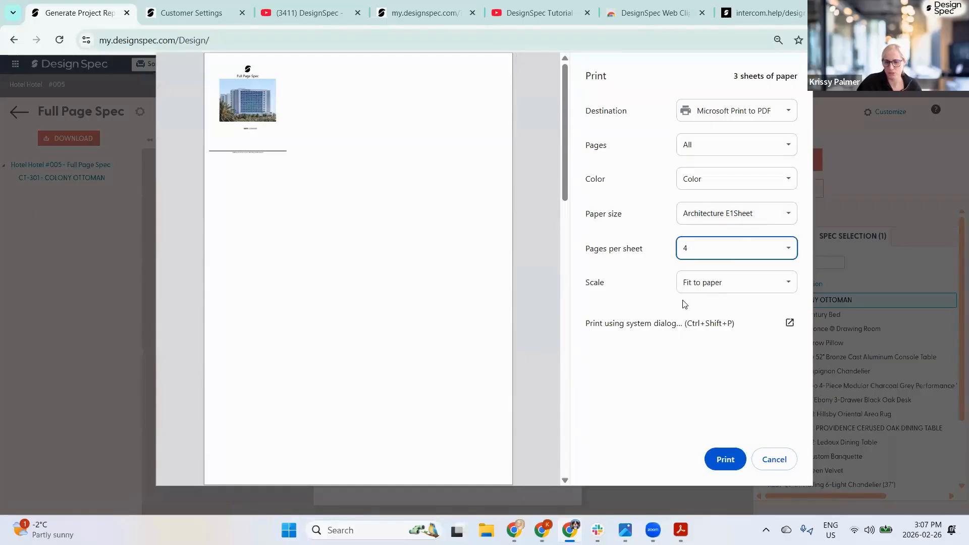
{"action": "left_click", "coordinate": [716, 282]}
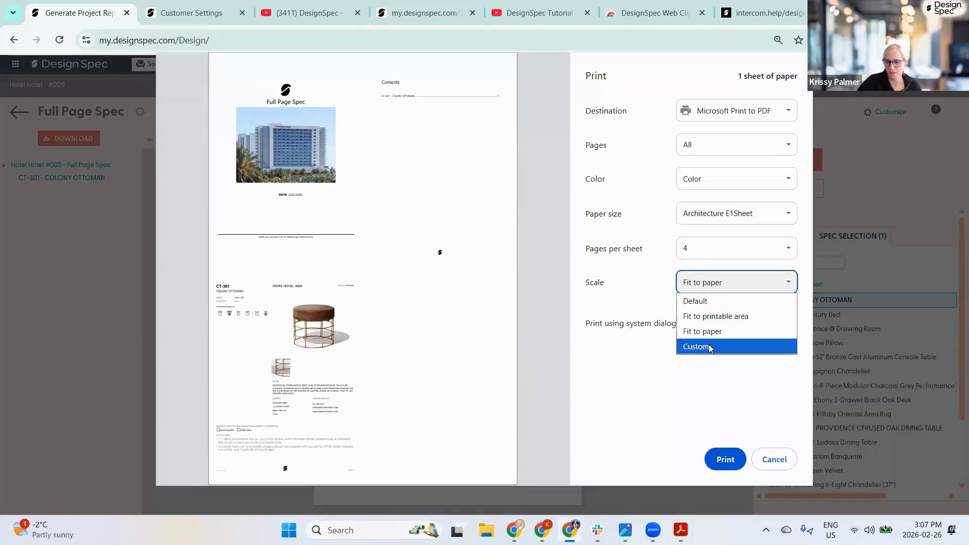
{"action": "left_click", "coordinate": [714, 317]}
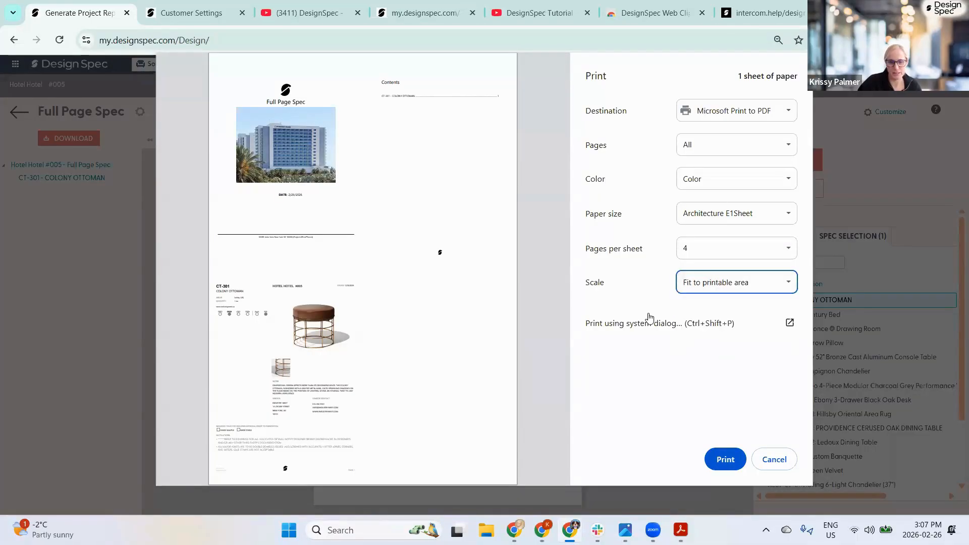
{"action": "left_click", "coordinate": [719, 283]}
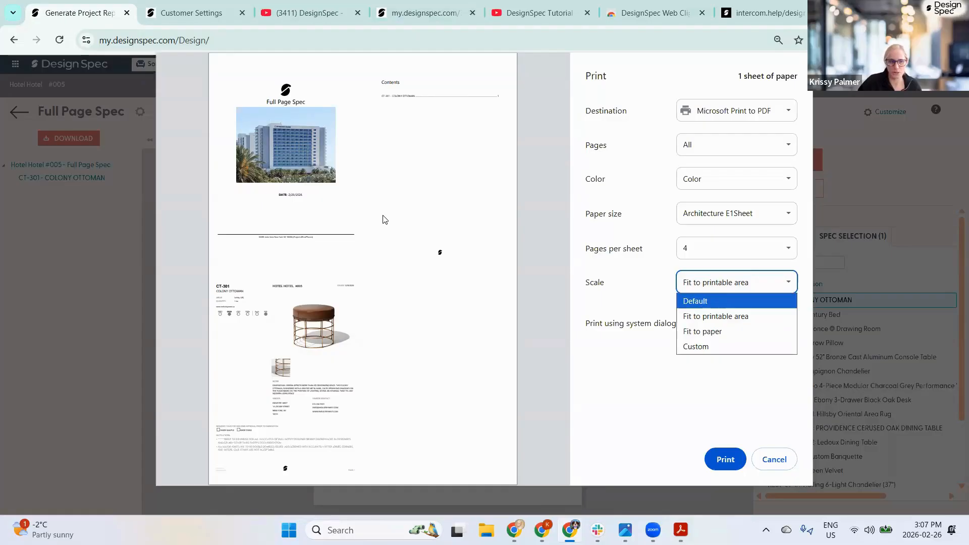
{"action": "left_click", "coordinate": [771, 461]}
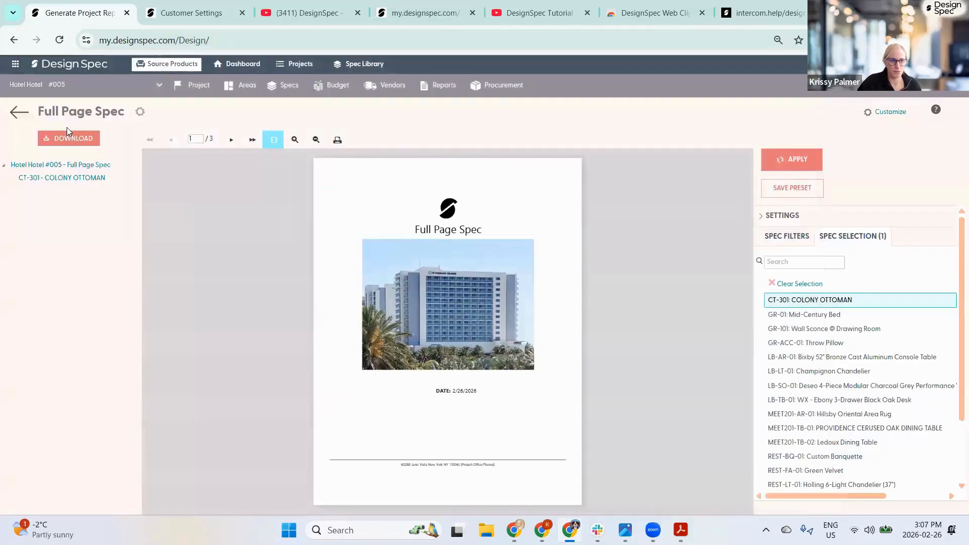
{"action": "left_click", "coordinate": [72, 140]}
- Review the report's export formats, then switch to the Hotel Hotel specs list
{"action": "left_click", "coordinate": [72, 140]}
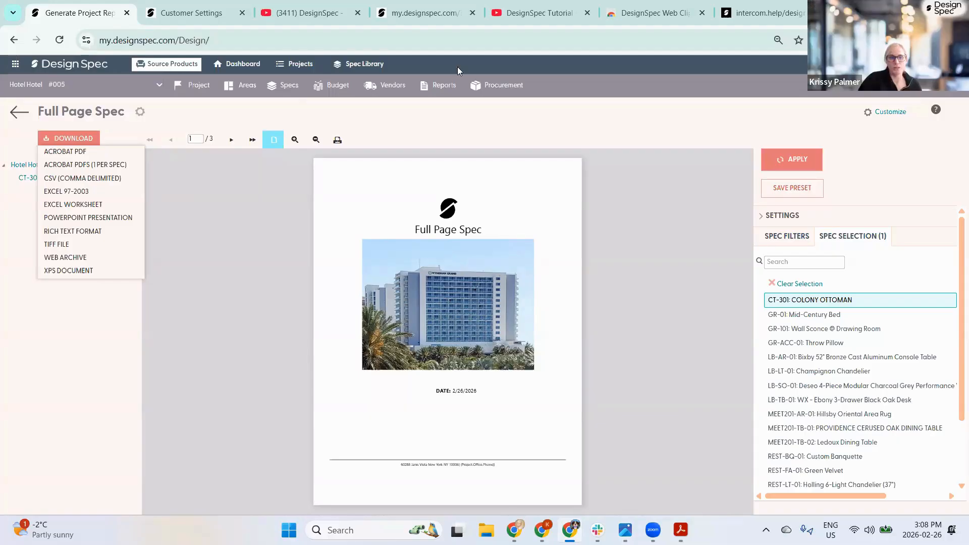
{"action": "left_click", "coordinate": [288, 87]}
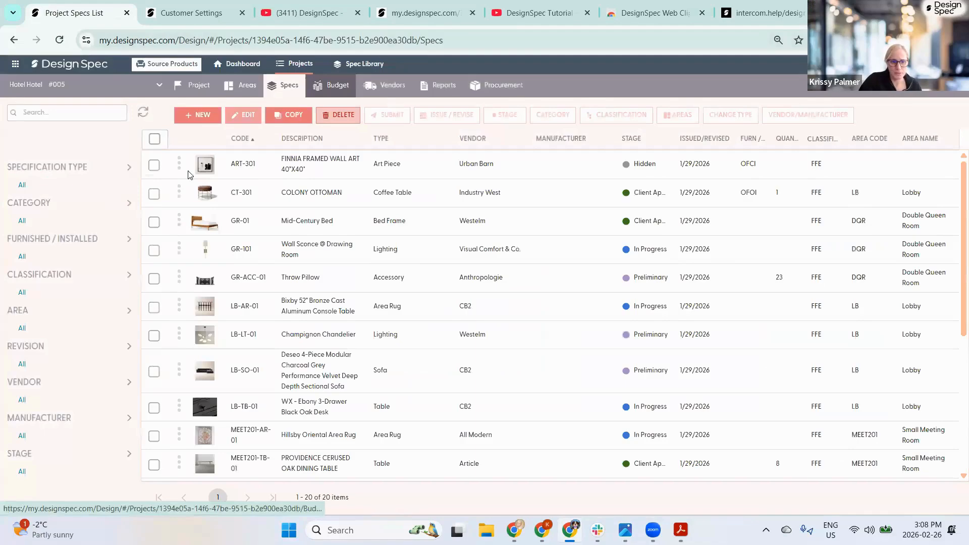
- Inspect ART-301 Finnia Framed Wall Art 40"X40" details, then go back and head to Reports
{"action": "left_click", "coordinate": [242, 164]}
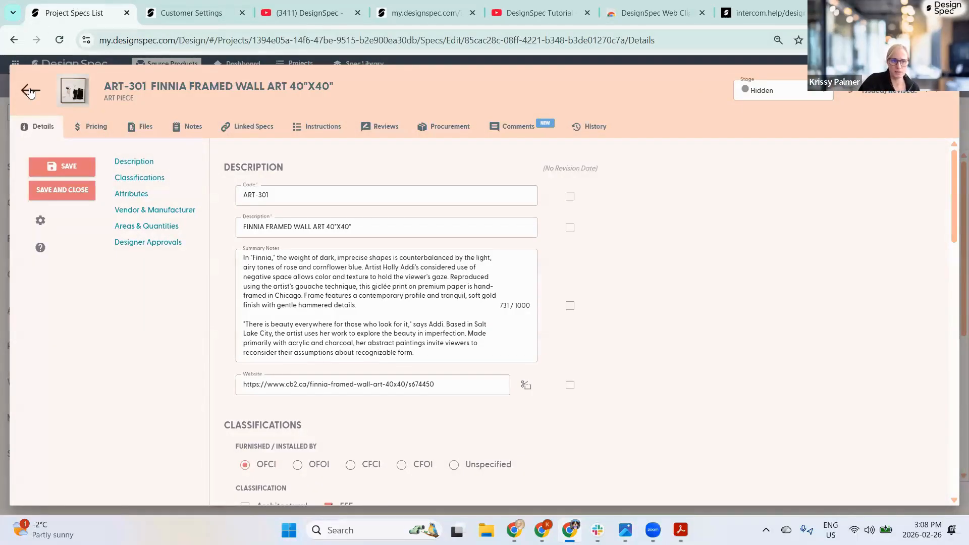
{"action": "left_click", "coordinate": [30, 90]}
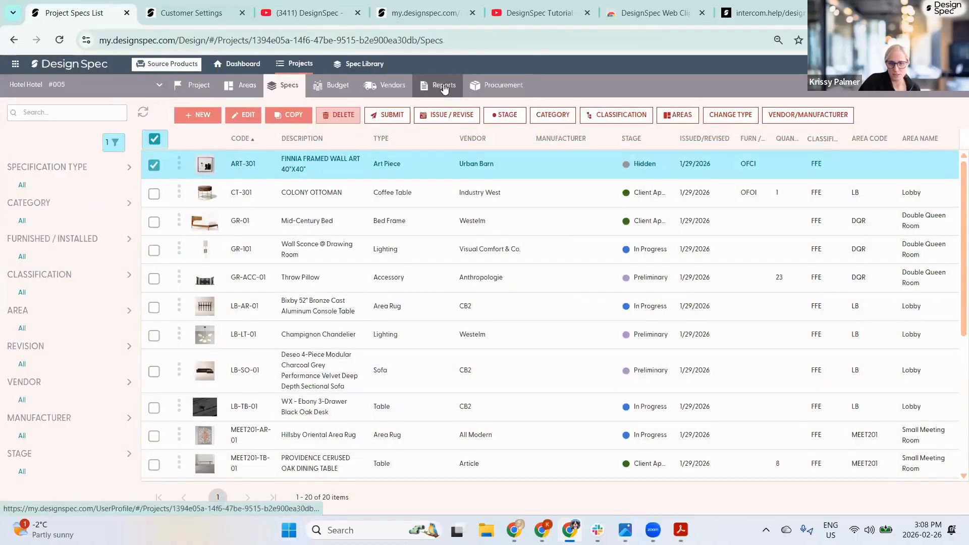
{"action": "left_click", "coordinate": [444, 88]}
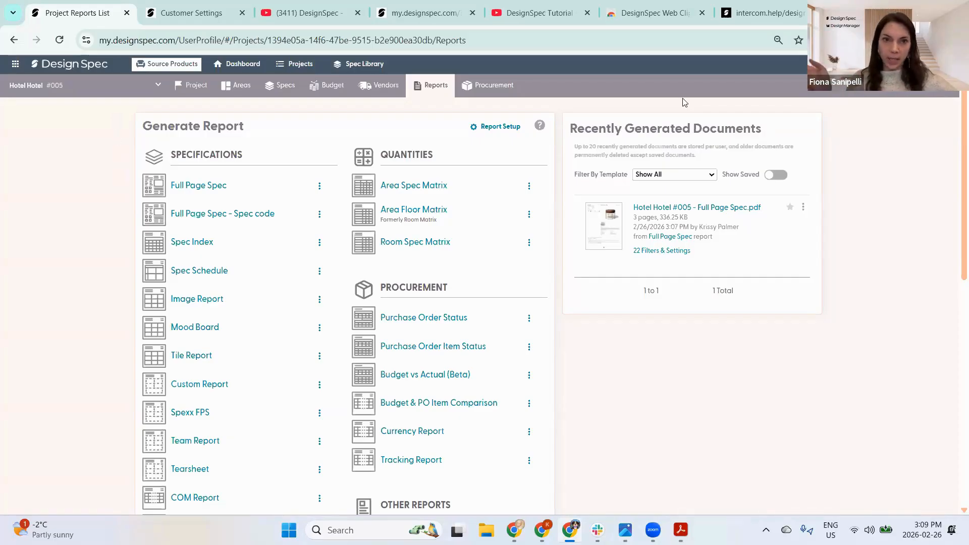
- Show Hotel Hotel's purchase orders, browse other projects without switching, then return to the overview
{"action": "left_click", "coordinate": [488, 87]}
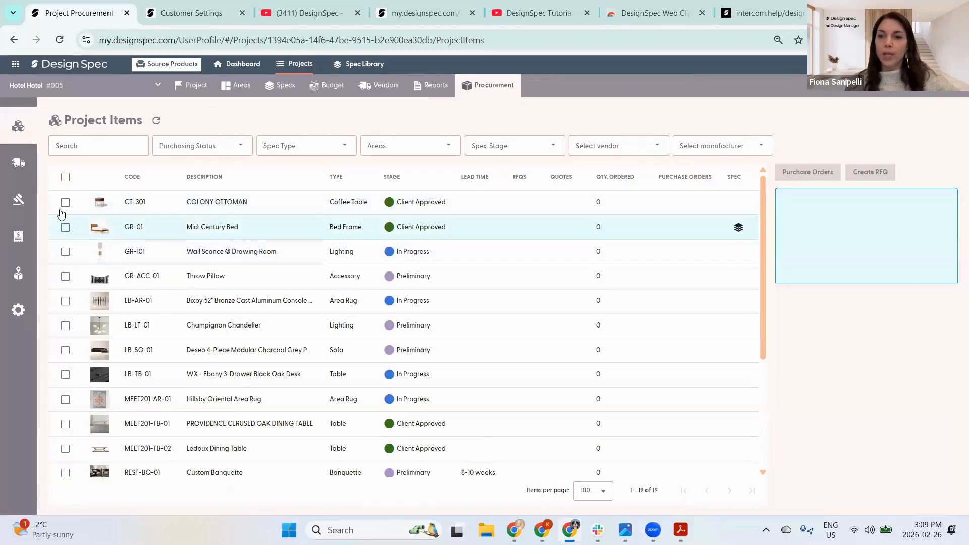
{"action": "left_click", "coordinate": [42, 234]}
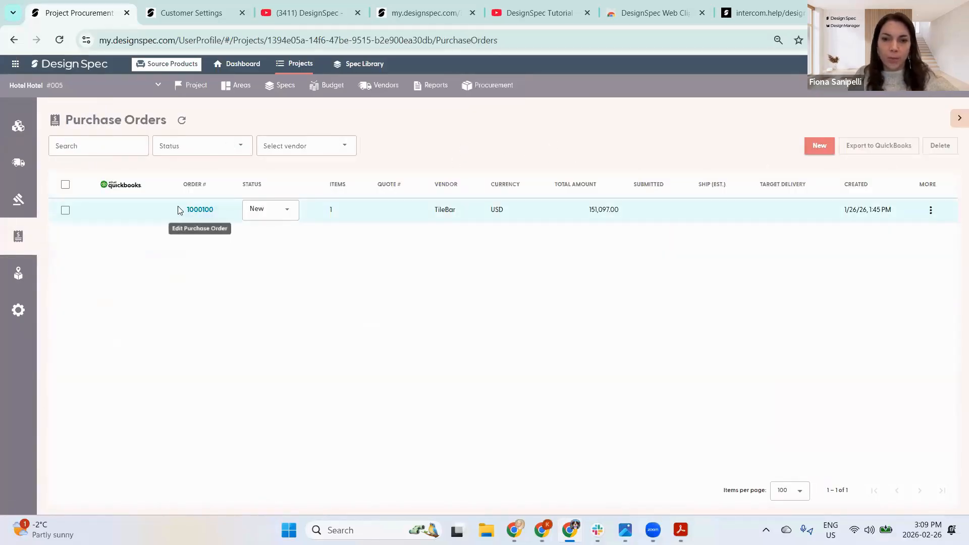
{"action": "left_click", "coordinate": [26, 86]}
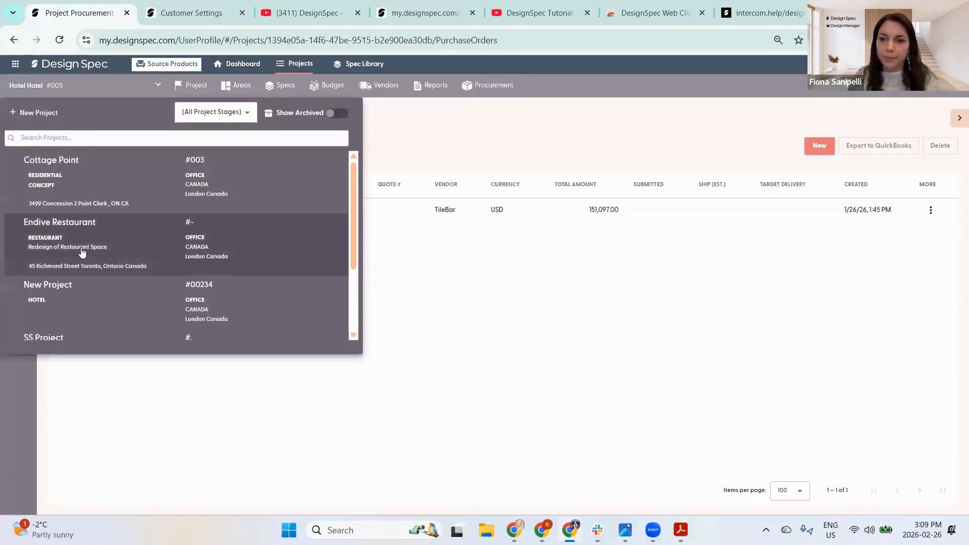
{"action": "scroll", "coordinate": [78, 265], "scroll_direction": "down", "scroll_amount": 1}
{"action": "scroll", "coordinate": [79, 265], "scroll_direction": "down", "scroll_amount": 1}
{"action": "scroll", "coordinate": [78, 262], "scroll_direction": "up", "scroll_amount": 2}
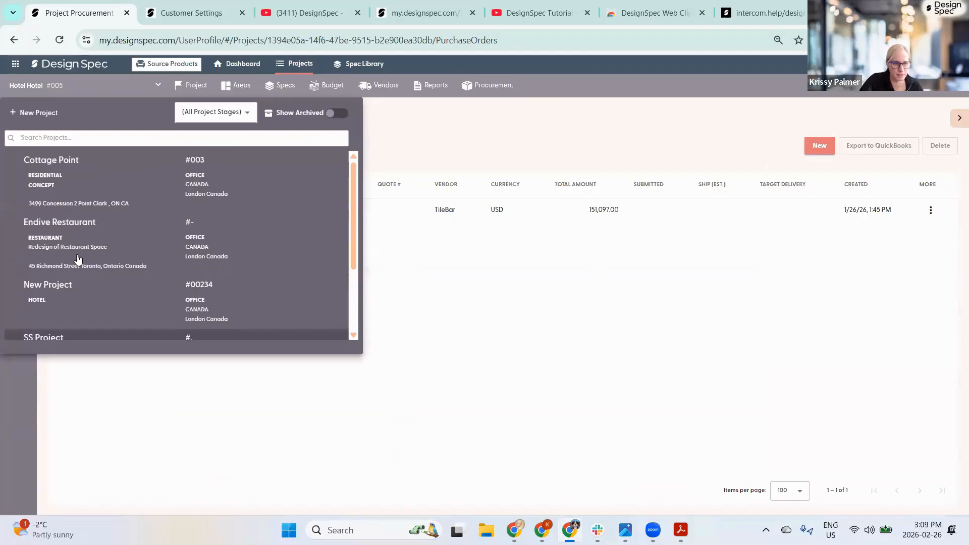
{"action": "left_click", "coordinate": [35, 85]}
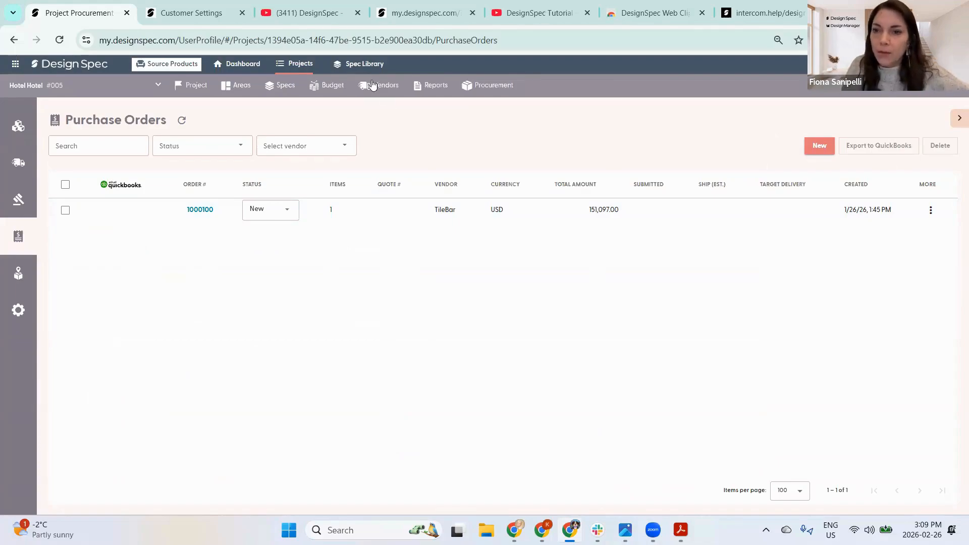
{"action": "left_click", "coordinate": [178, 88]}
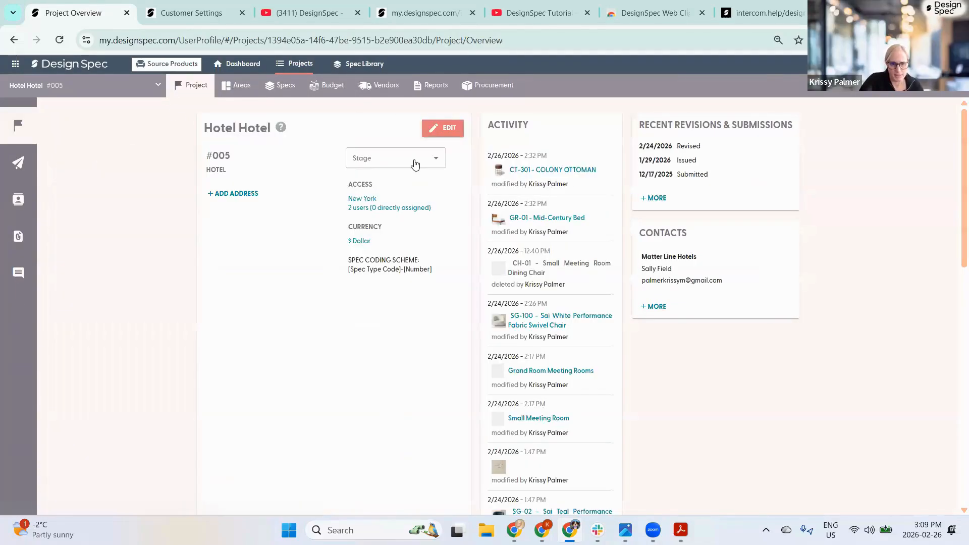
- Confirm in the project editor that Hotel Hotel's assigned office stays New York
{"action": "left_click", "coordinate": [443, 128]}
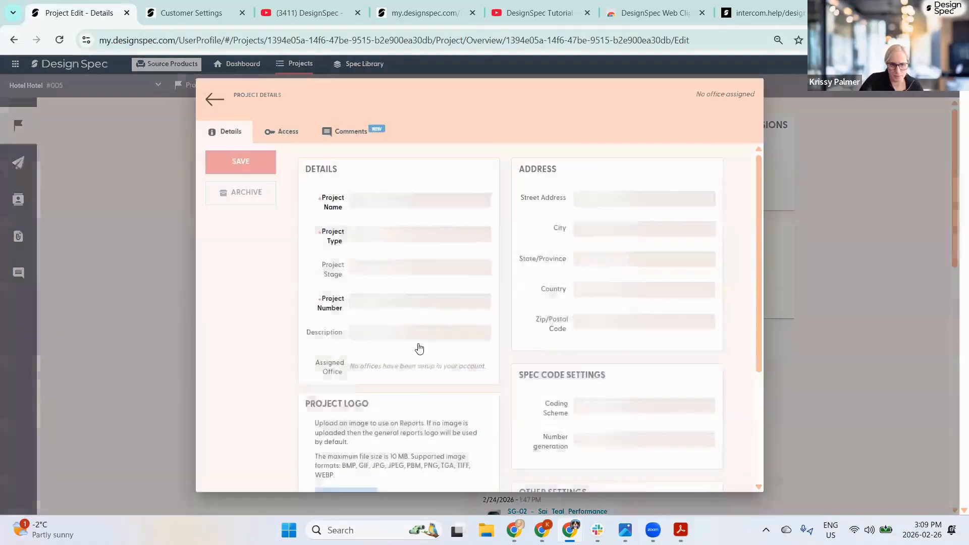
{"action": "left_click", "coordinate": [452, 407]}
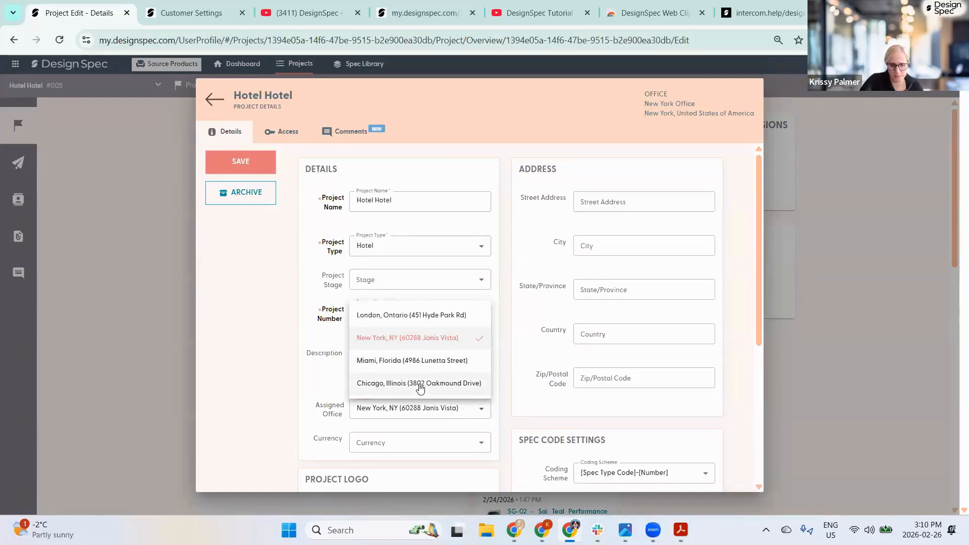
{"action": "left_click", "coordinate": [271, 381]}
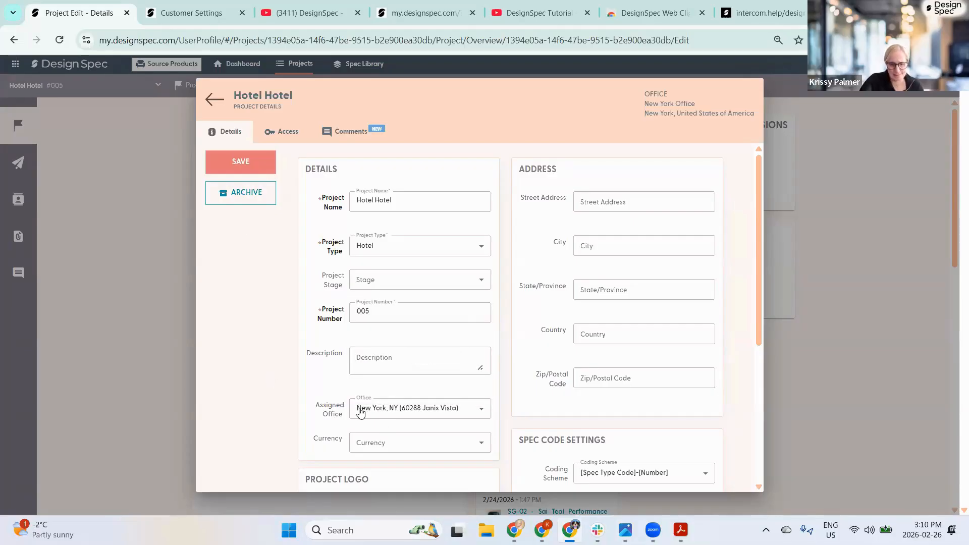
{"action": "left_click", "coordinate": [214, 99]}
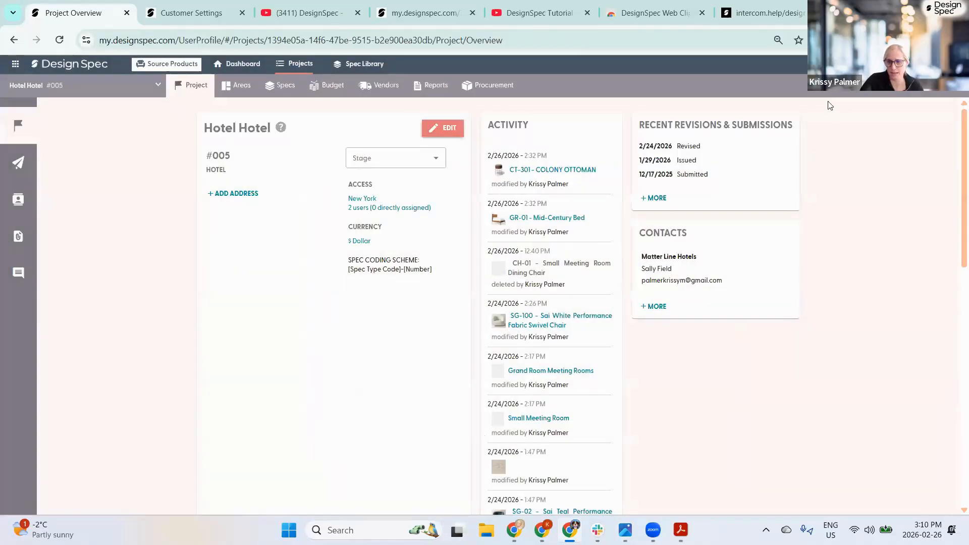
- Go to Customer Settings from the account menu to view the company's office addresses
{"action": "left_click", "coordinate": [864, 65]}
{"action": "left_click", "coordinate": [889, 132]}
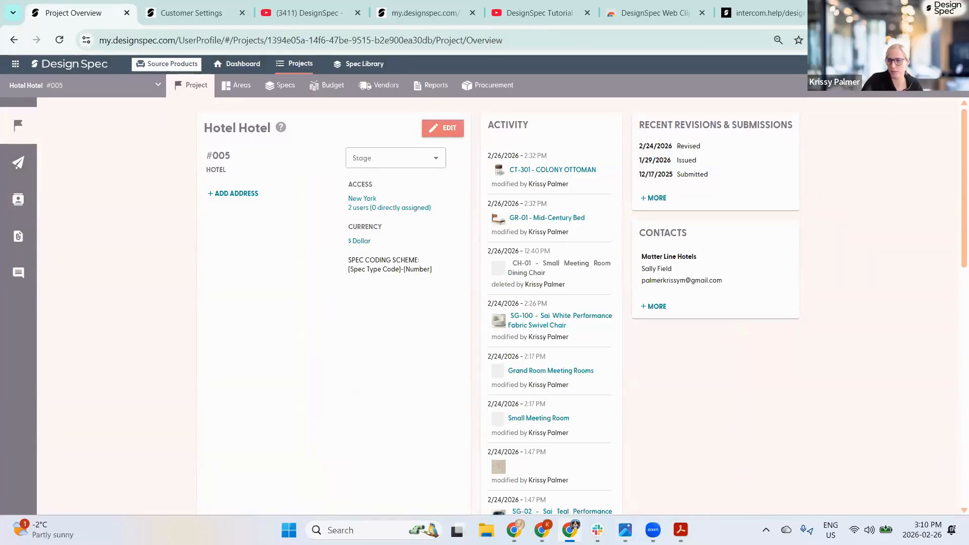
{"action": "left_click", "coordinate": [864, 65]}
{"action": "left_click", "coordinate": [889, 131]}
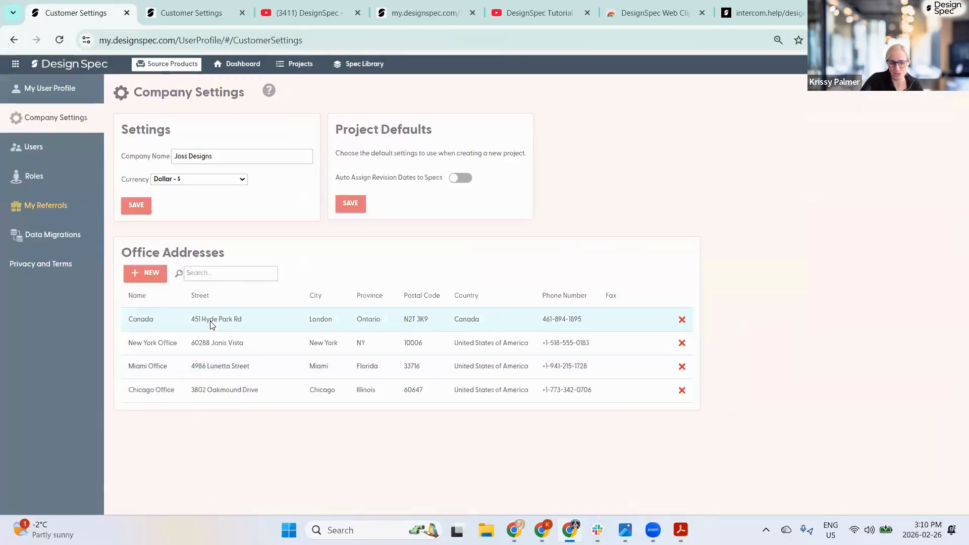
- Open Users in the settings sidebar to list Joss Designs' four users, offices and roles
{"action": "left_click", "coordinate": [31, 147]}
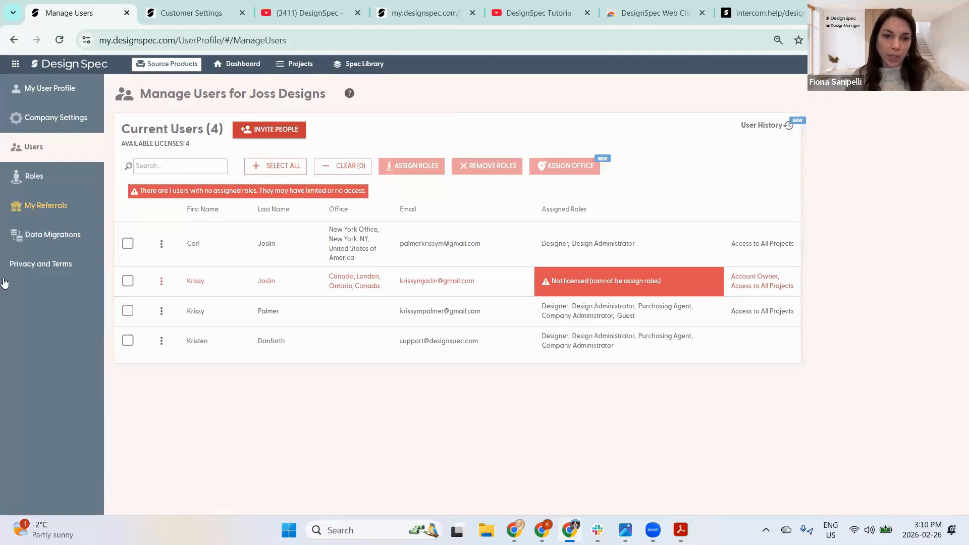
{"action": "left_click", "coordinate": [32, 180]}
- Select the Designer role and change its User And Role Management access from View to Edit
{"action": "left_click", "coordinate": [189, 216]}
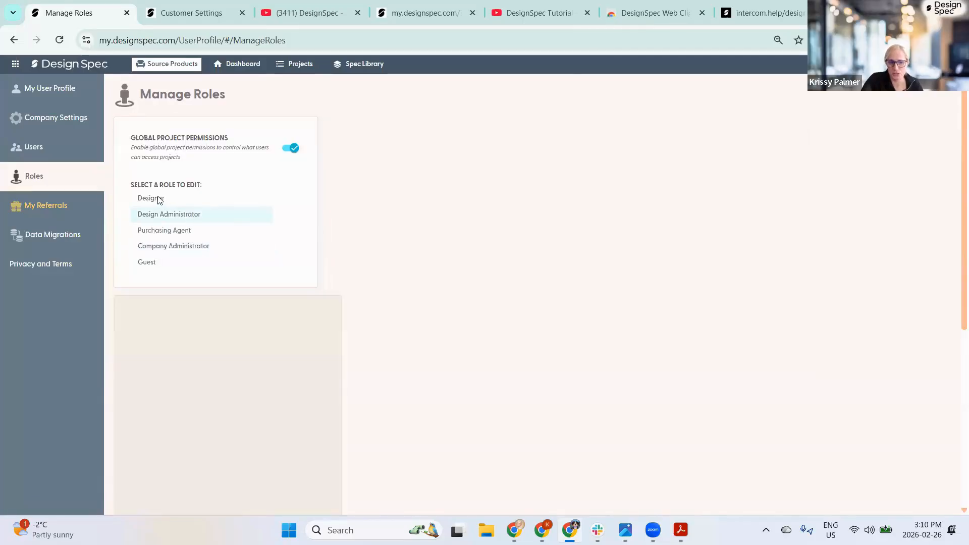
{"action": "left_click", "coordinate": [154, 199]}
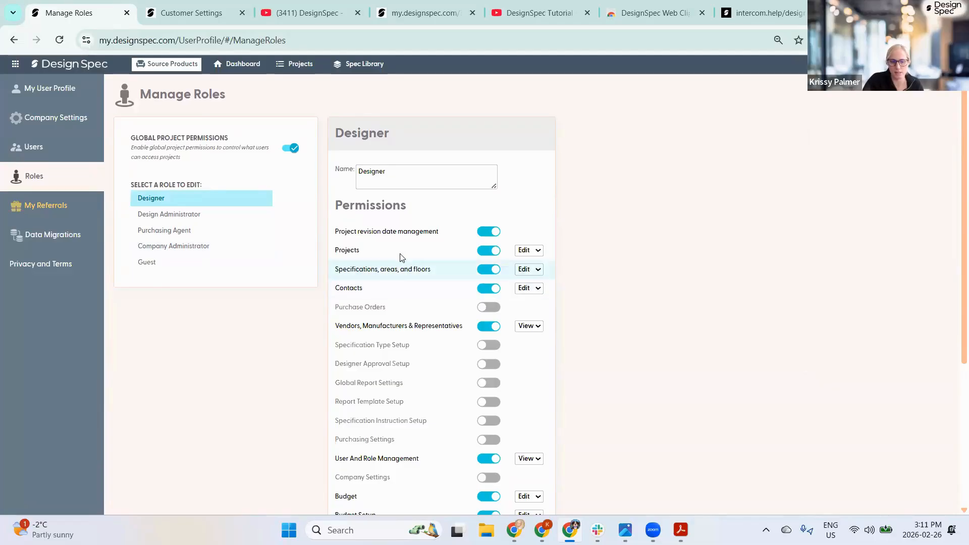
{"action": "scroll", "coordinate": [398, 250], "scroll_direction": "down", "scroll_amount": 1}
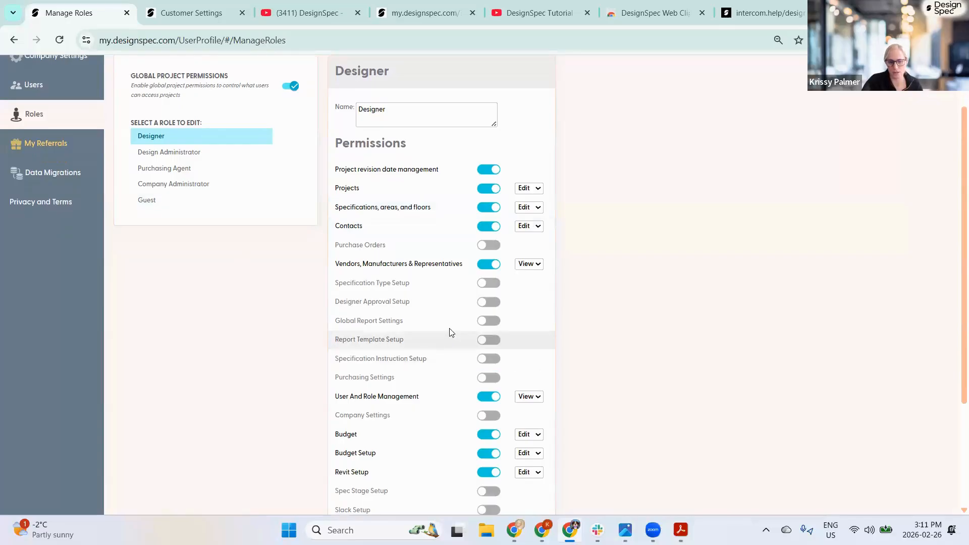
{"action": "scroll", "coordinate": [134, 174], "scroll_direction": "up", "scroll_amount": 1}
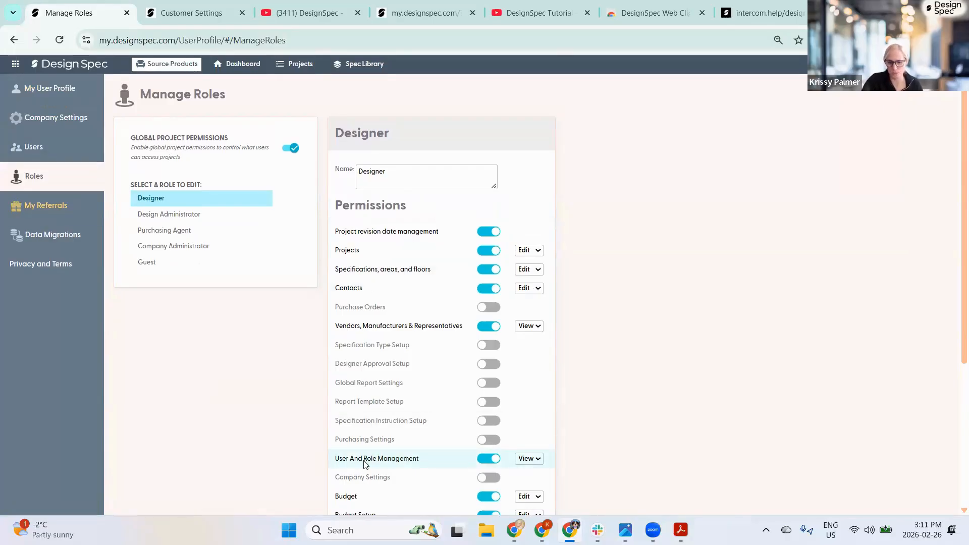
{"action": "left_click", "coordinate": [538, 460]}
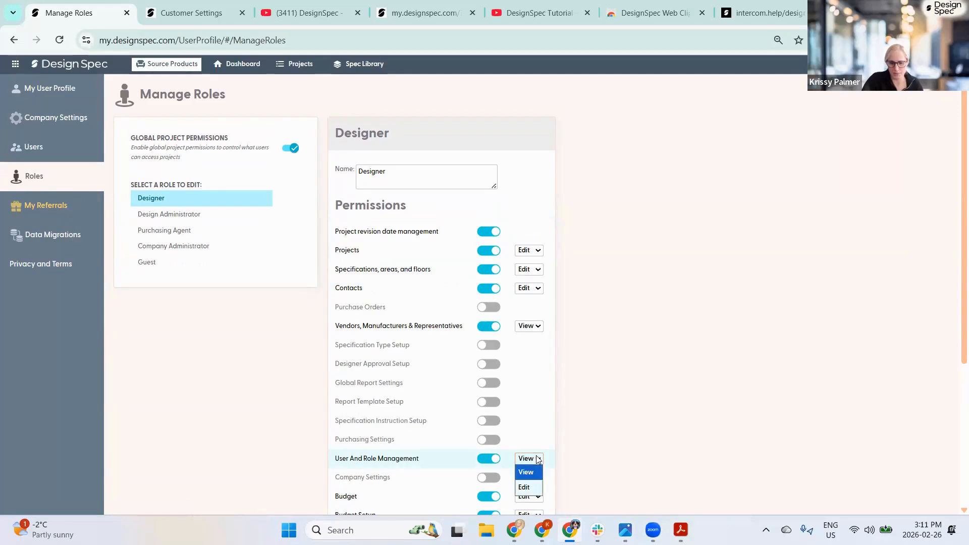
{"action": "left_click", "coordinate": [530, 489]}
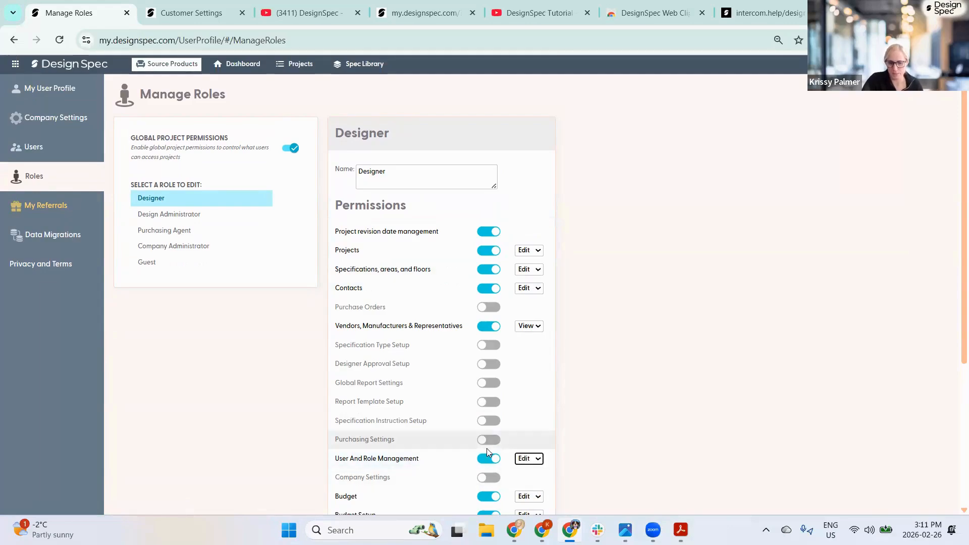
{"action": "left_click", "coordinate": [31, 147]}
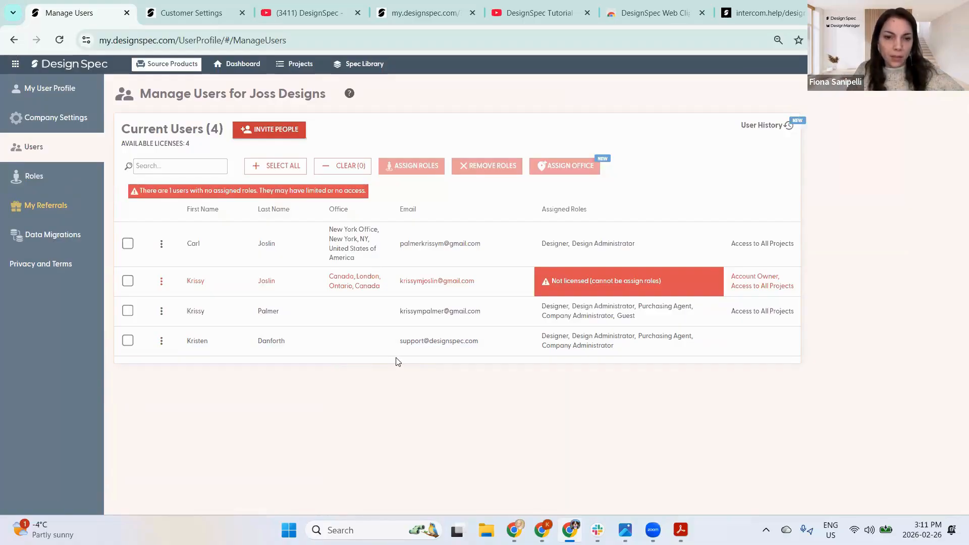
- Select two users and check the Assign and Remove Roles options without changing anything
{"action": "left_click", "coordinate": [162, 311]}
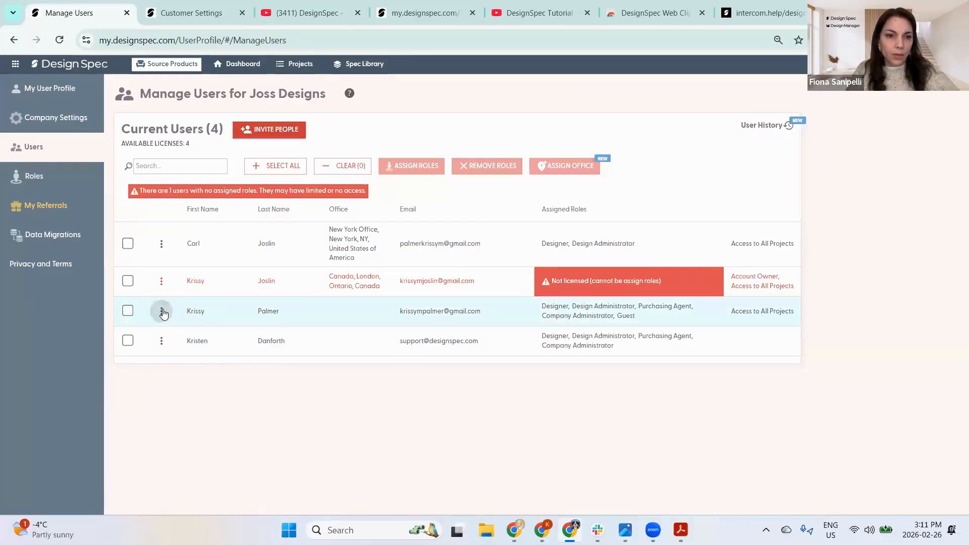
{"action": "left_click", "coordinate": [162, 313]}
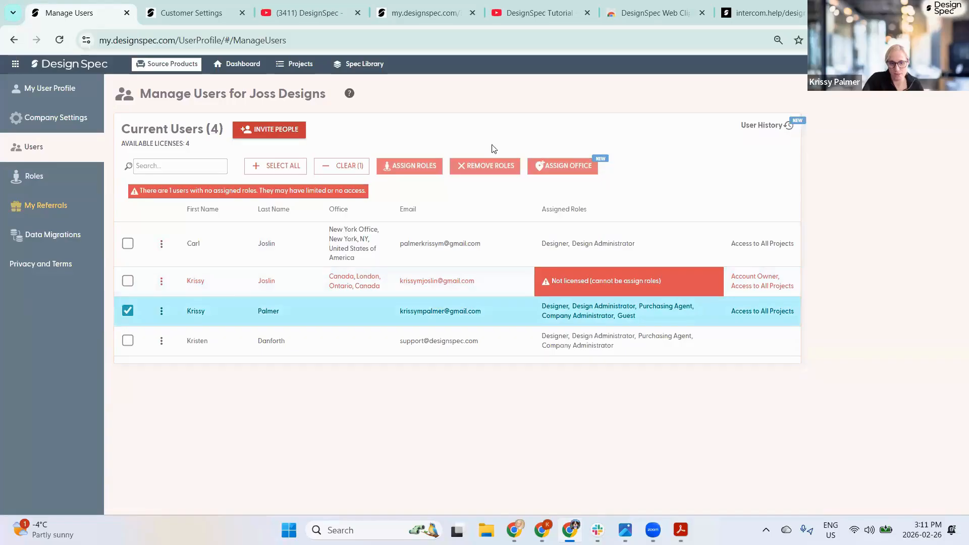
{"action": "left_click", "coordinate": [270, 282]}
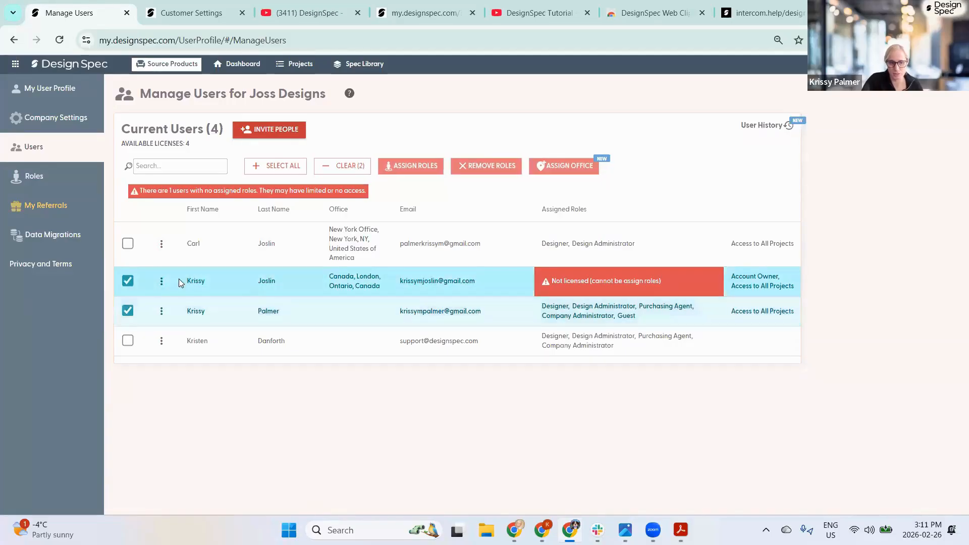
{"action": "left_click", "coordinate": [422, 172]}
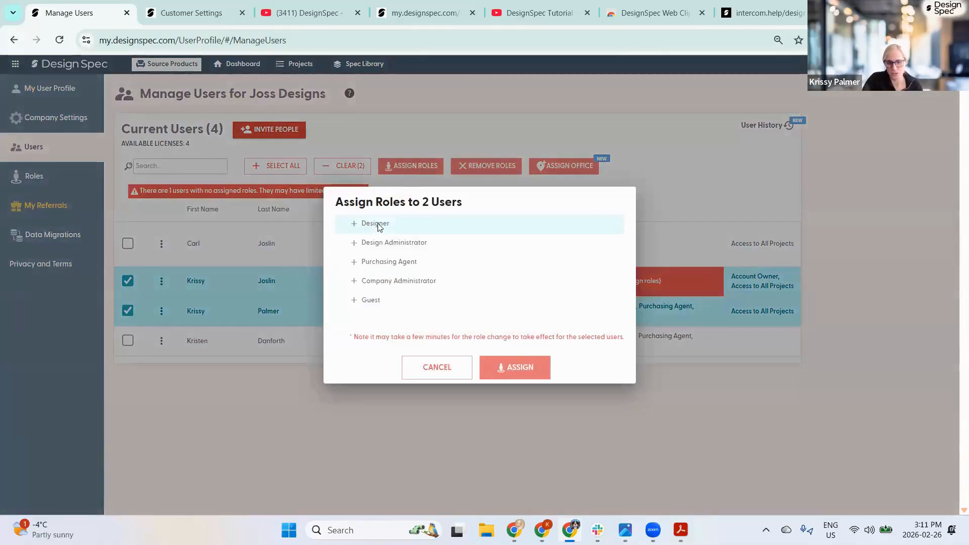
{"action": "left_click", "coordinate": [437, 367]}
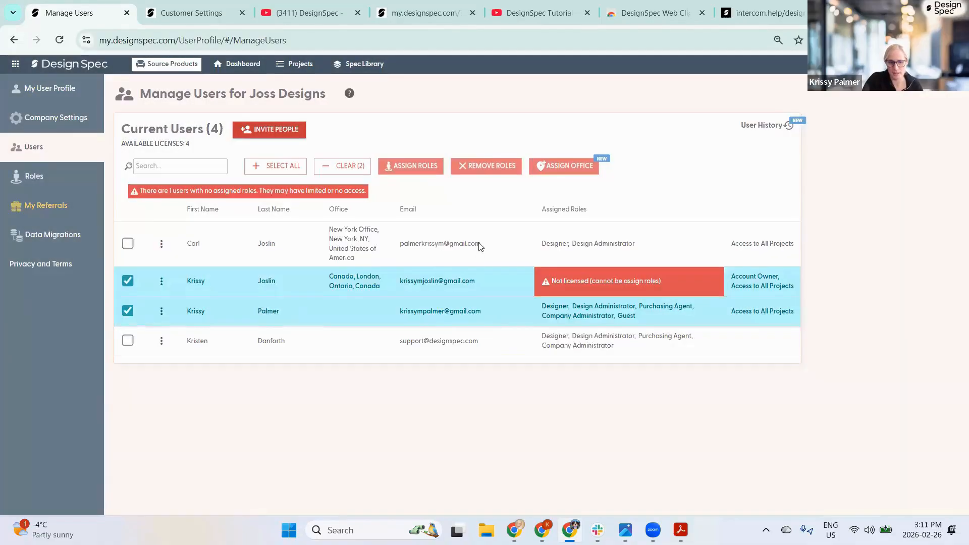
{"action": "left_click", "coordinate": [481, 167]}
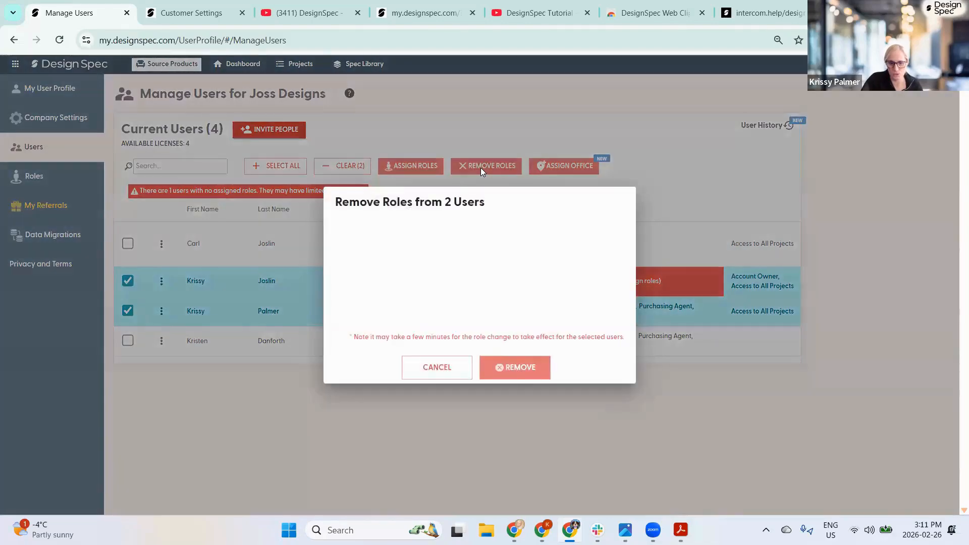
{"action": "left_click", "coordinate": [449, 367]}
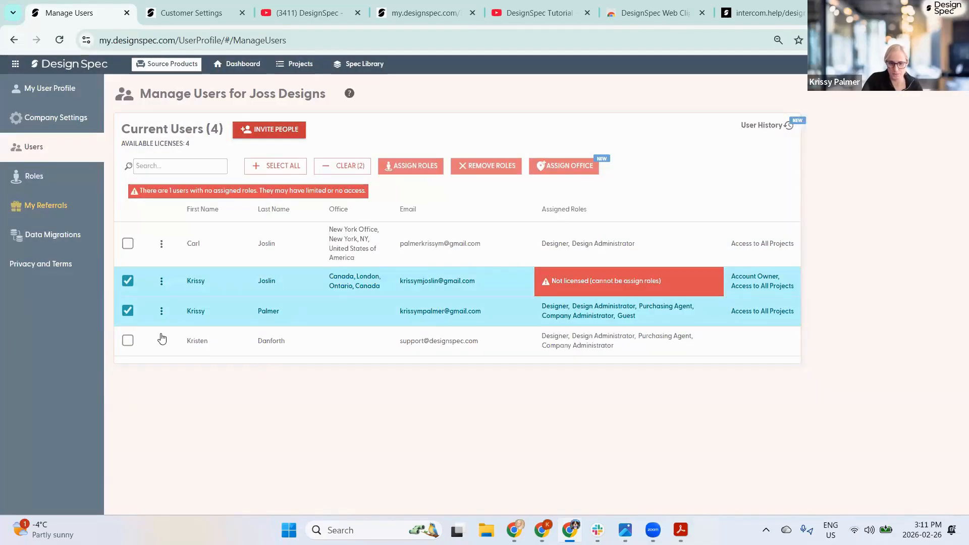
{"action": "left_click", "coordinate": [127, 311]}
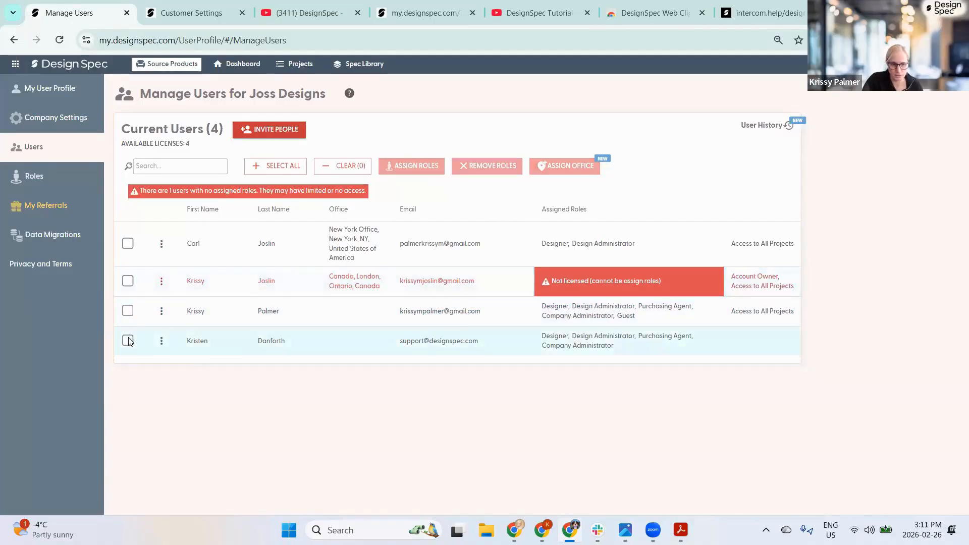
- Assign the last user in the list to the Canada, London office and confirm
{"action": "left_click", "coordinate": [127, 341]}
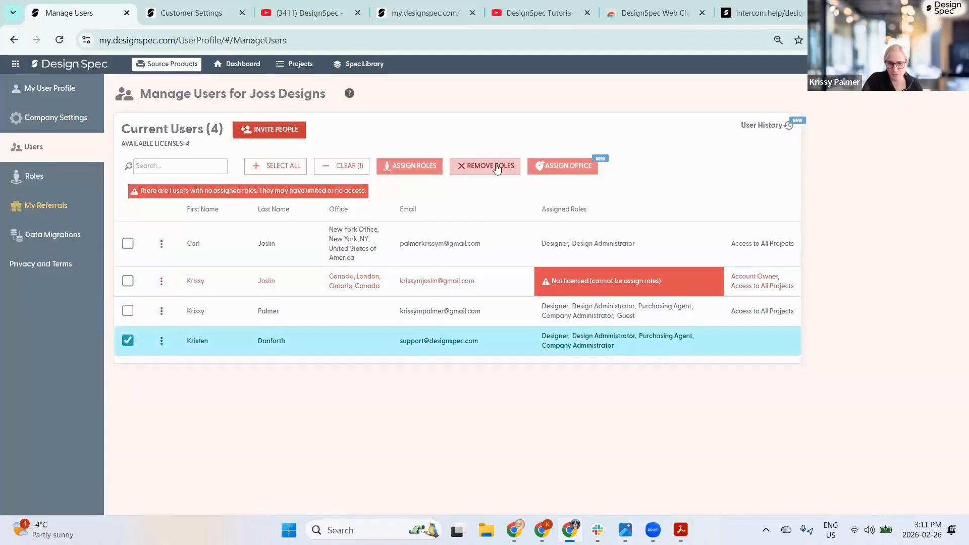
{"action": "left_click", "coordinate": [568, 167]}
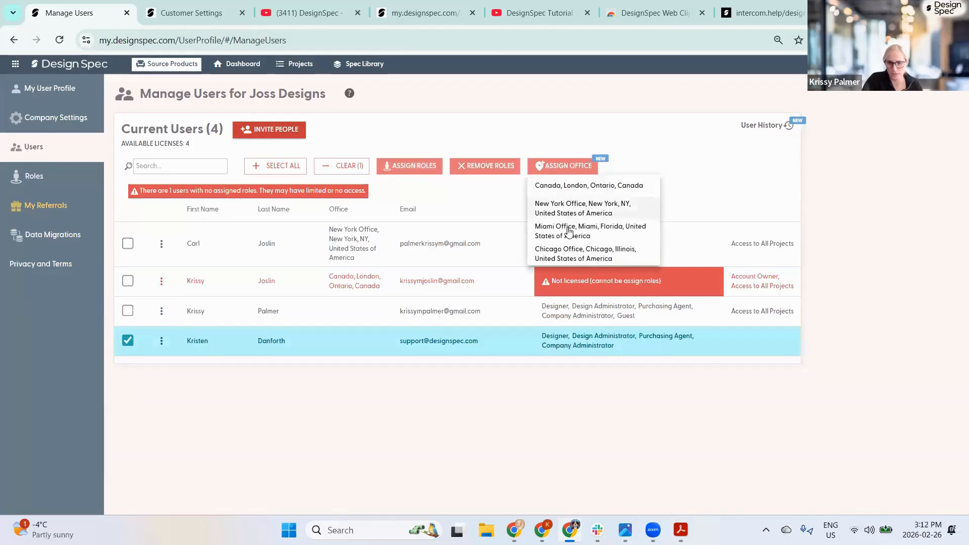
{"action": "left_click", "coordinate": [562, 188]}
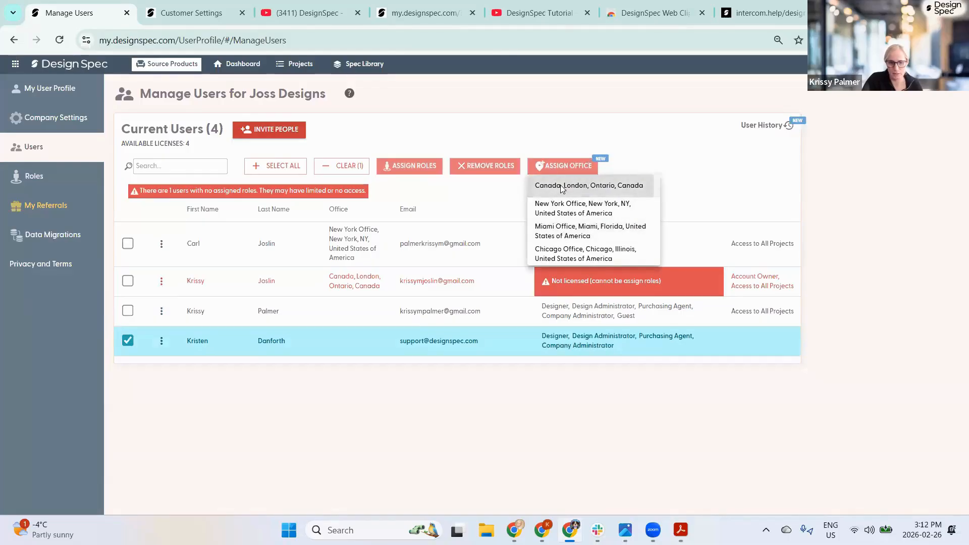
{"action": "left_click", "coordinate": [506, 327]}
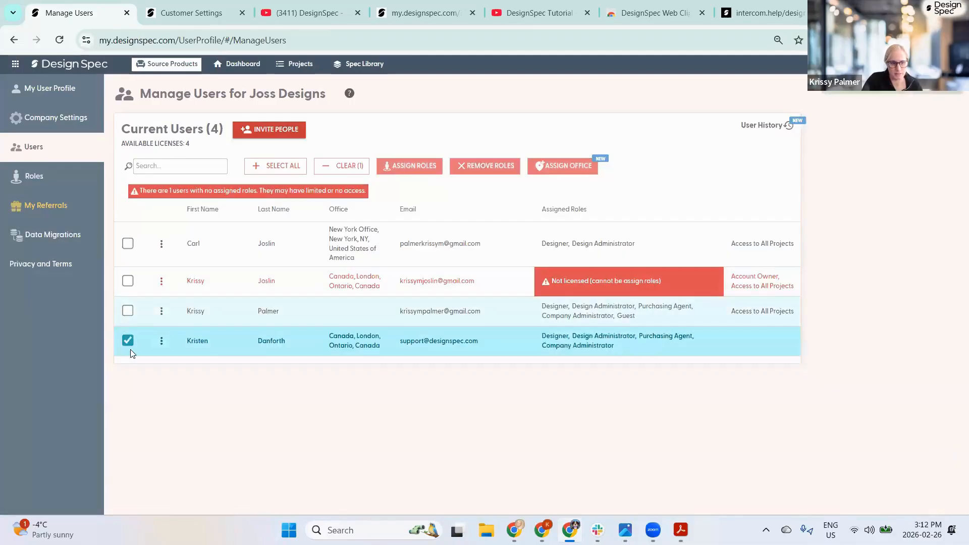
- Move the account owner to the New York Office and confirm
{"action": "left_click", "coordinate": [127, 281]}
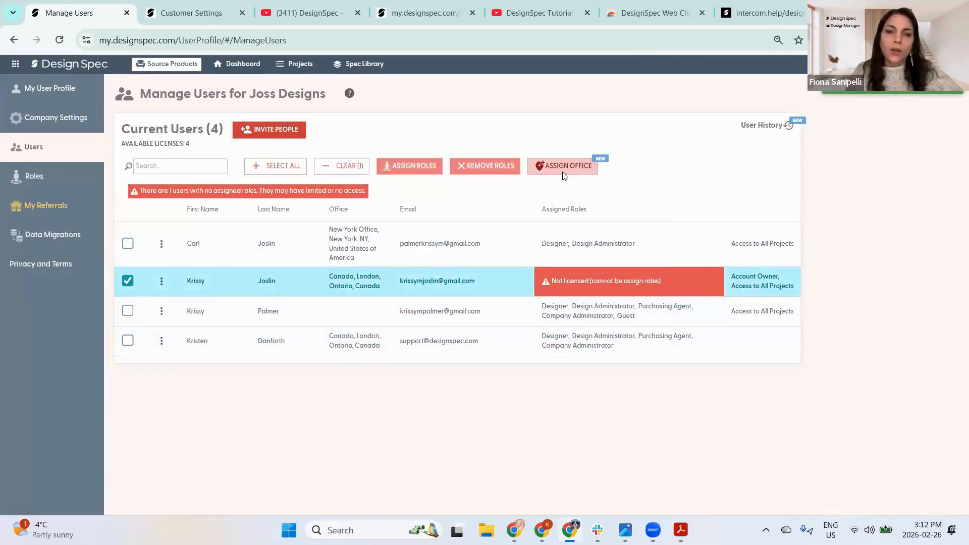
{"action": "left_click", "coordinate": [563, 166]}
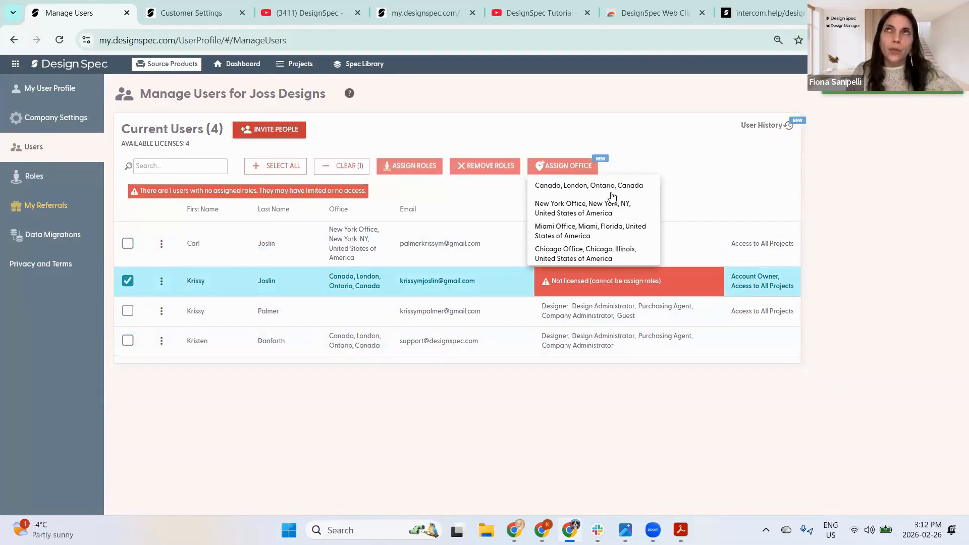
{"action": "left_click", "coordinate": [572, 207]}
{"action": "left_click", "coordinate": [515, 331]}
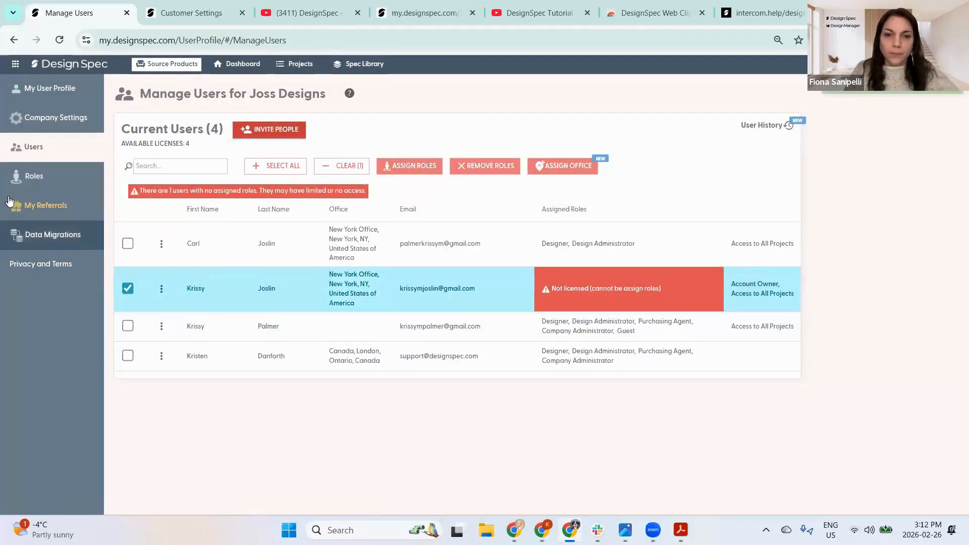
- Review the Designer role's permission toggles under Roles, then return to the company dashboard
{"action": "left_click", "coordinate": [34, 176]}
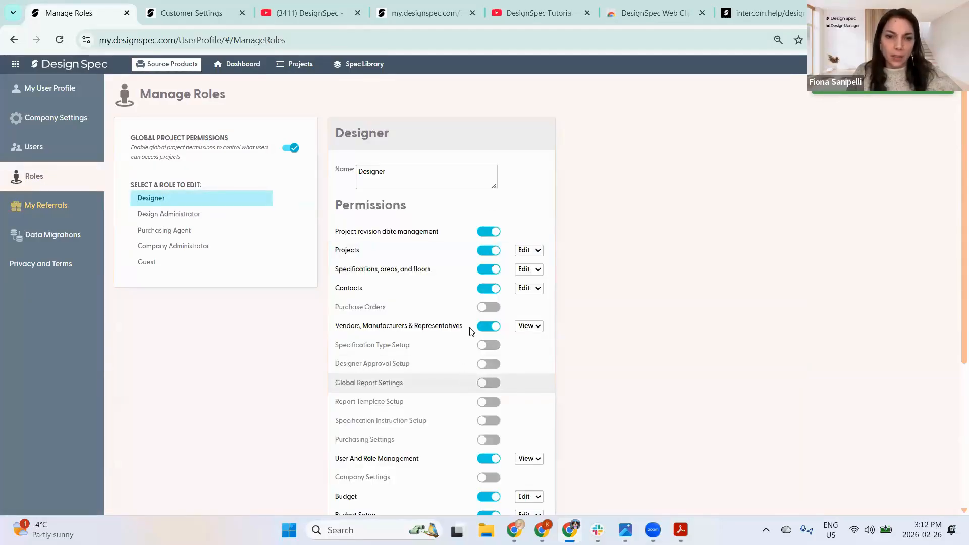
{"action": "scroll", "coordinate": [502, 237], "scroll_direction": "down", "scroll_amount": 4}
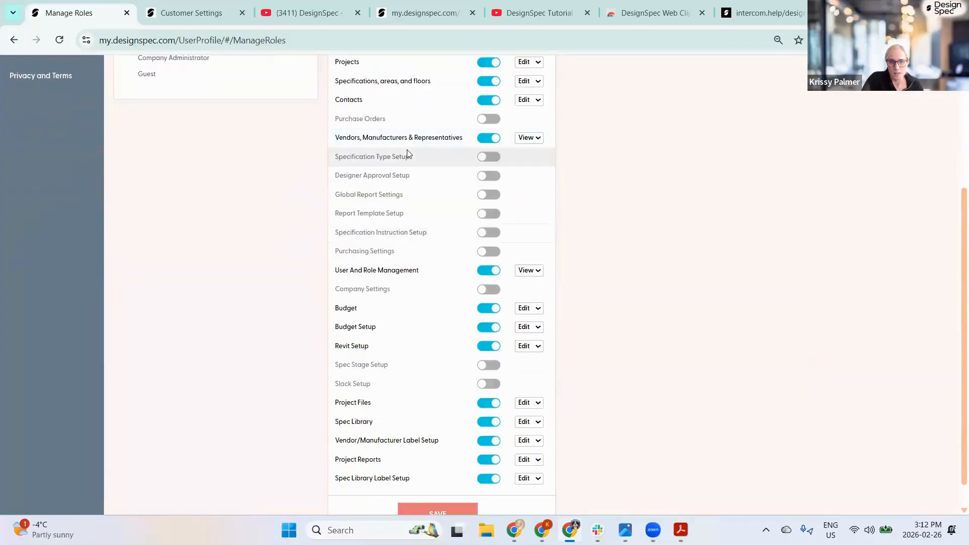
{"action": "scroll", "coordinate": [410, 151], "scroll_direction": "up", "scroll_amount": 1}
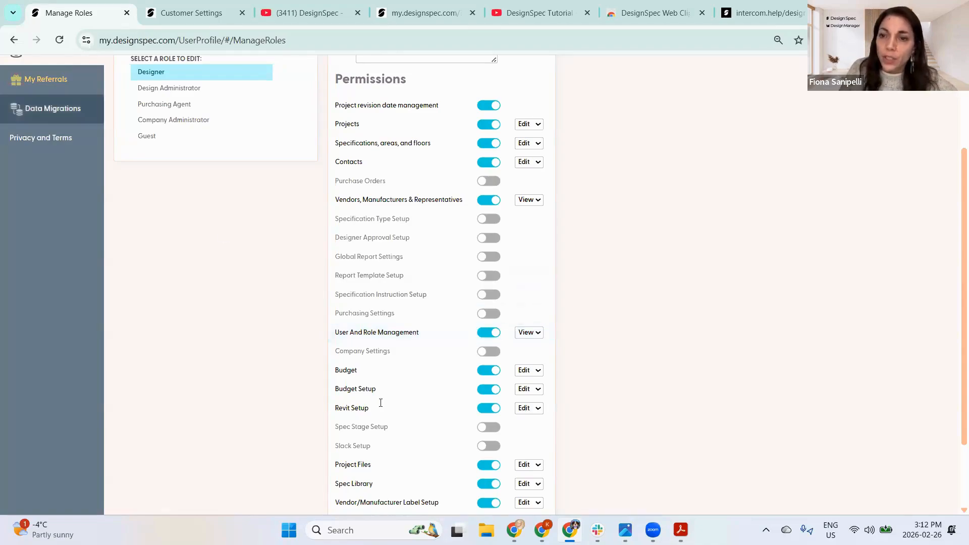
{"action": "scroll", "coordinate": [381, 402], "scroll_direction": "up", "scroll_amount": 3}
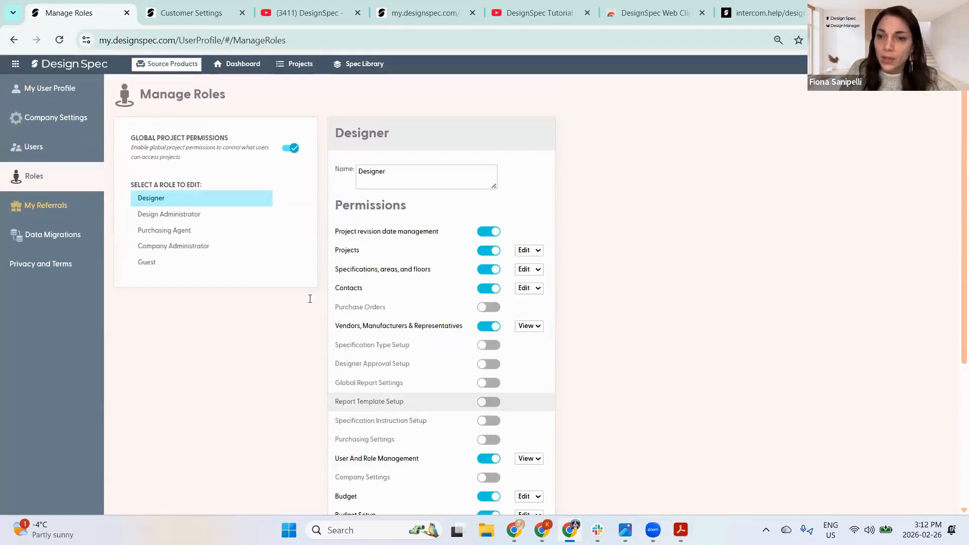
{"action": "left_click", "coordinate": [57, 66]}
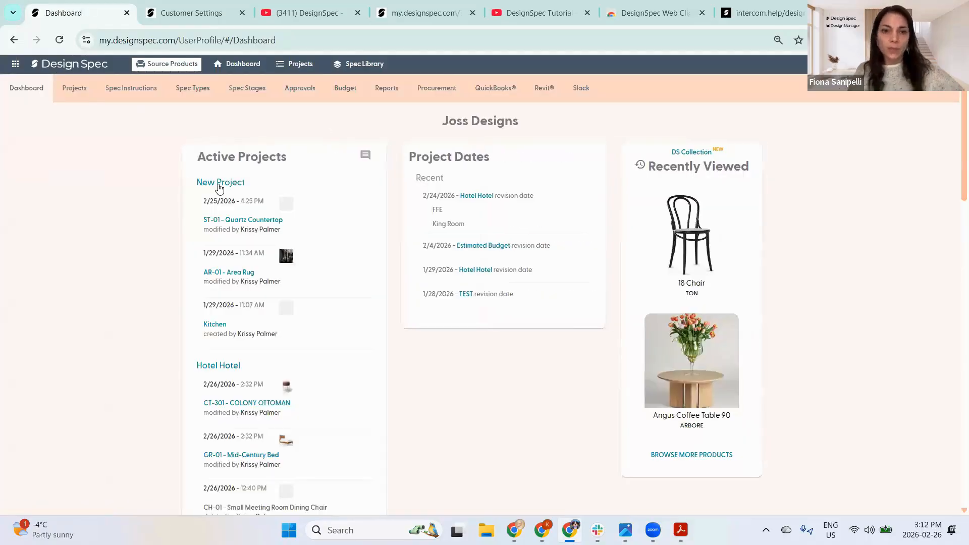
- Open the Hotel Hotel project's reports and start a Full Page Spec report
{"action": "left_click", "coordinate": [225, 367]}
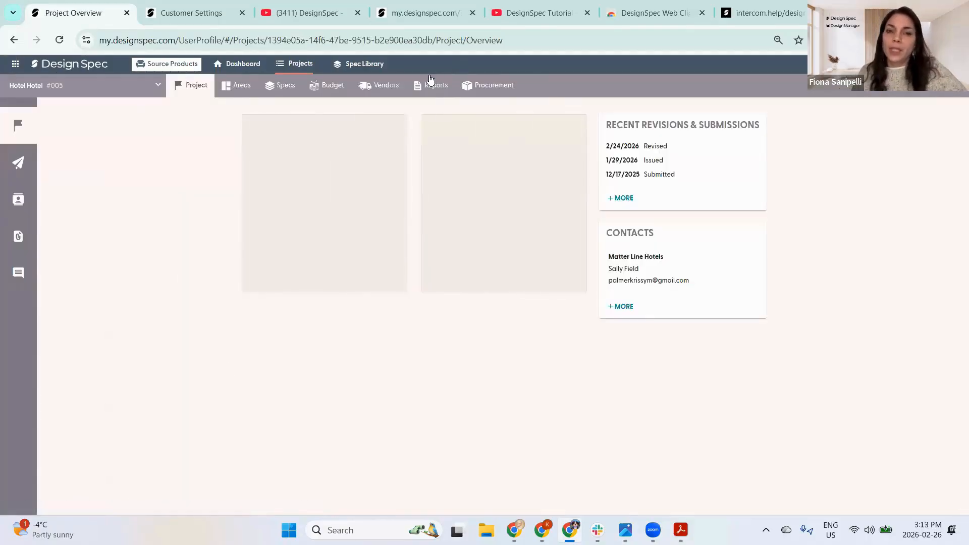
{"action": "left_click", "coordinate": [435, 86]}
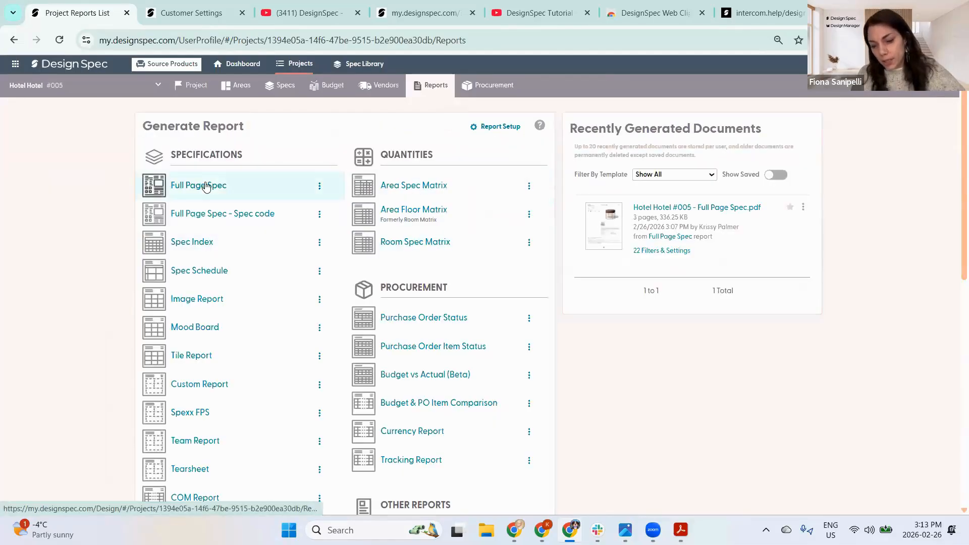
{"action": "left_click", "coordinate": [206, 186]}
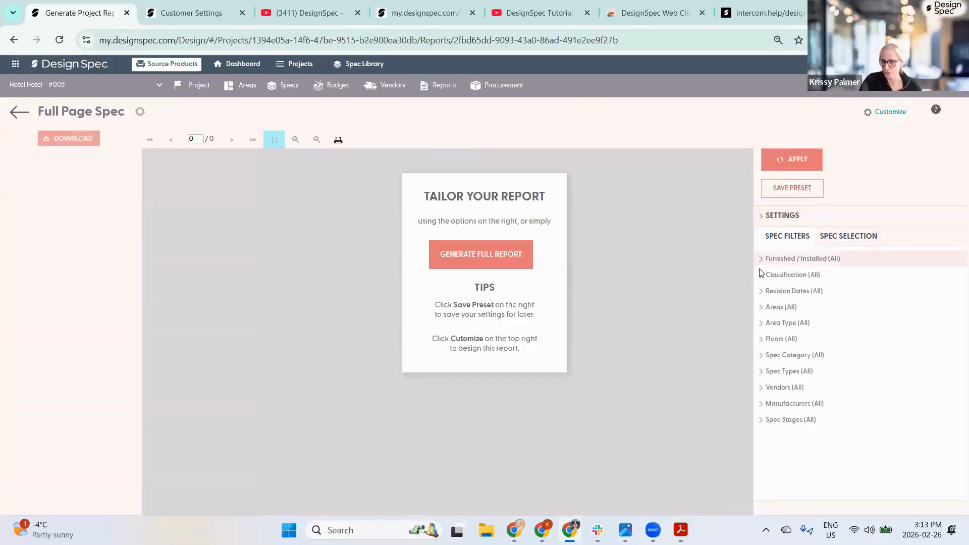
- Filter the report's Areas to Guestrooms (GR) only
{"action": "left_click", "coordinate": [771, 308]}
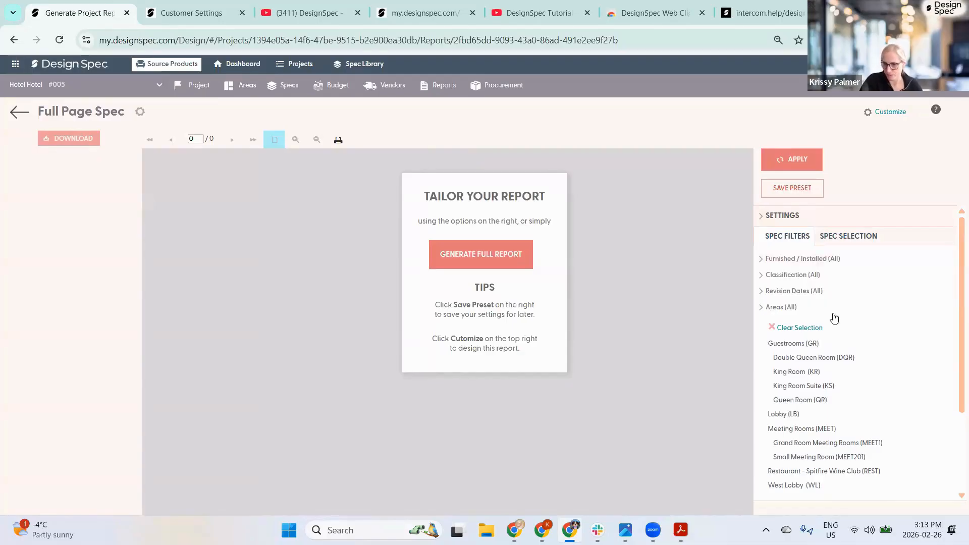
{"action": "scroll", "coordinate": [783, 307], "scroll_direction": "down", "scroll_amount": 1}
{"action": "scroll", "coordinate": [783, 306], "scroll_direction": "down", "scroll_amount": 1}
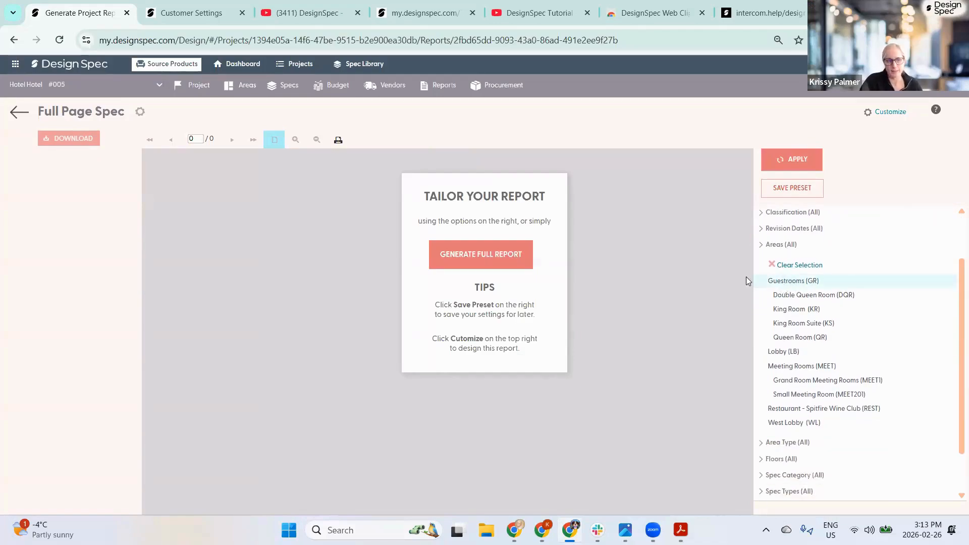
{"action": "left_click", "coordinate": [778, 285]}
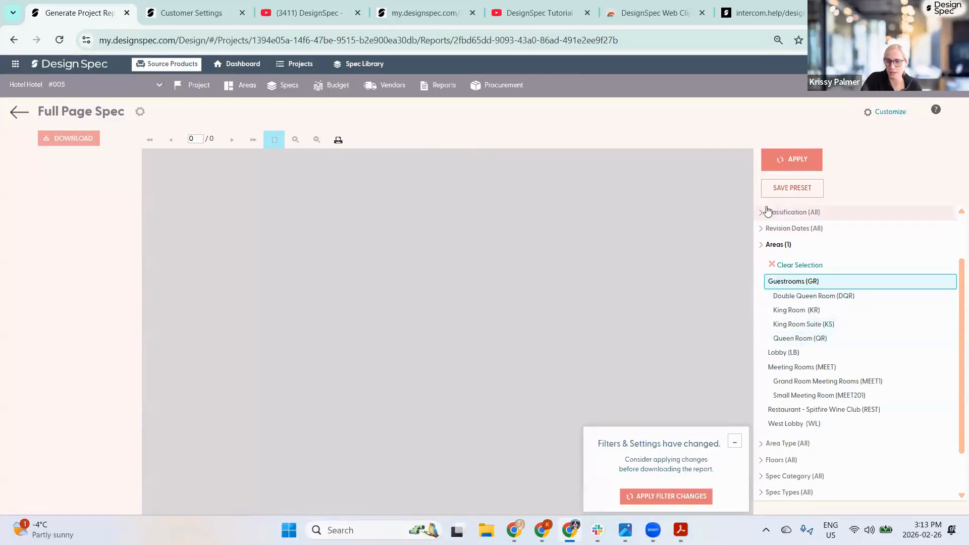
- In Settings, uncheck Highlight Revised Fields and Include Linked Specs (Ignoring Filters)
{"action": "scroll", "coordinate": [760, 216], "scroll_direction": "up", "scroll_amount": 3}
{"action": "left_click", "coordinate": [780, 215]}
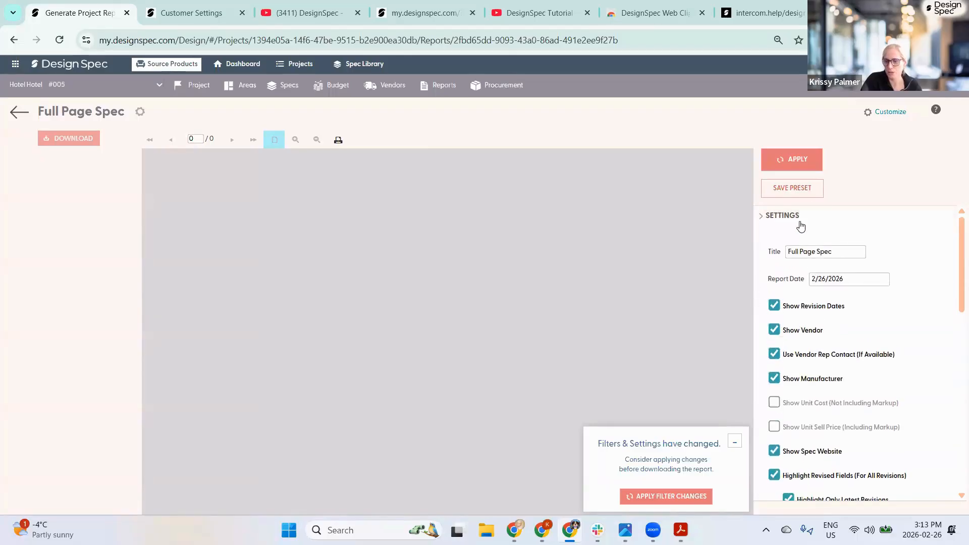
{"action": "scroll", "coordinate": [818, 247], "scroll_direction": "down", "scroll_amount": 4}
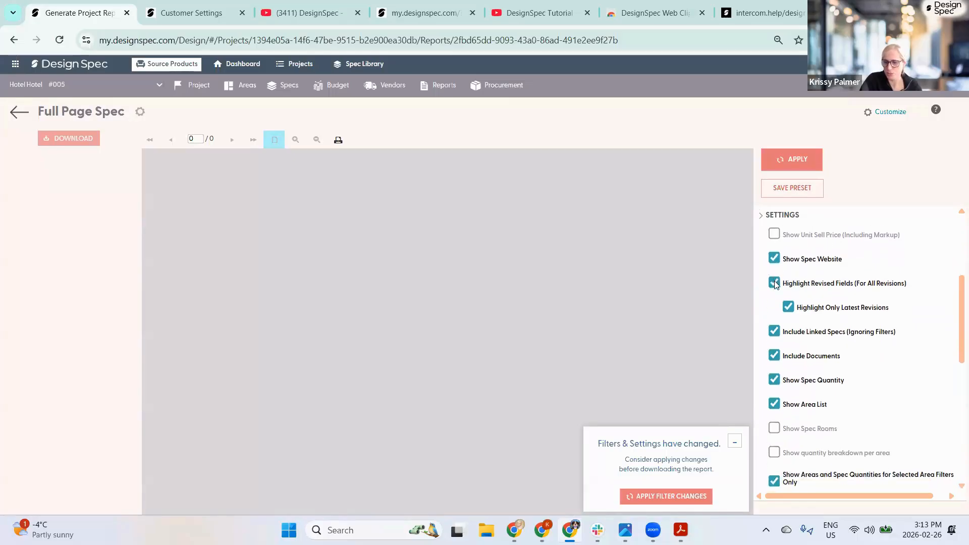
{"action": "left_click", "coordinate": [802, 285]}
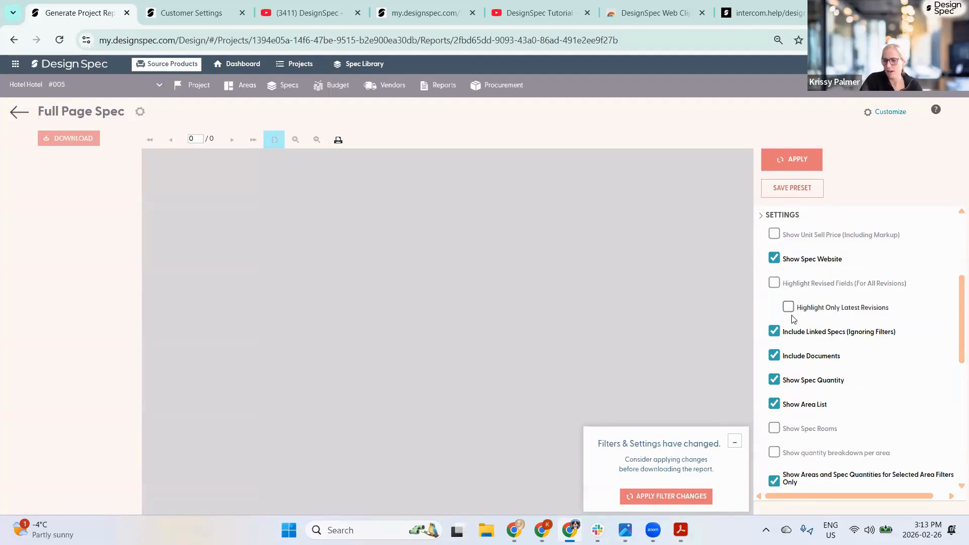
{"action": "scroll", "coordinate": [805, 269], "scroll_direction": "down", "scroll_amount": 1}
{"action": "scroll", "coordinate": [805, 269], "scroll_direction": "down", "scroll_amount": 1}
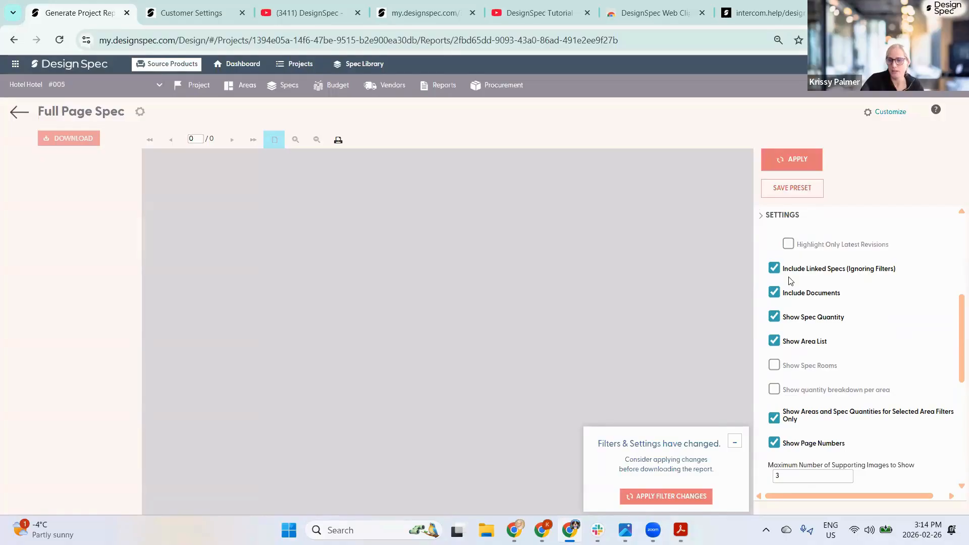
{"action": "left_click", "coordinate": [775, 270]}
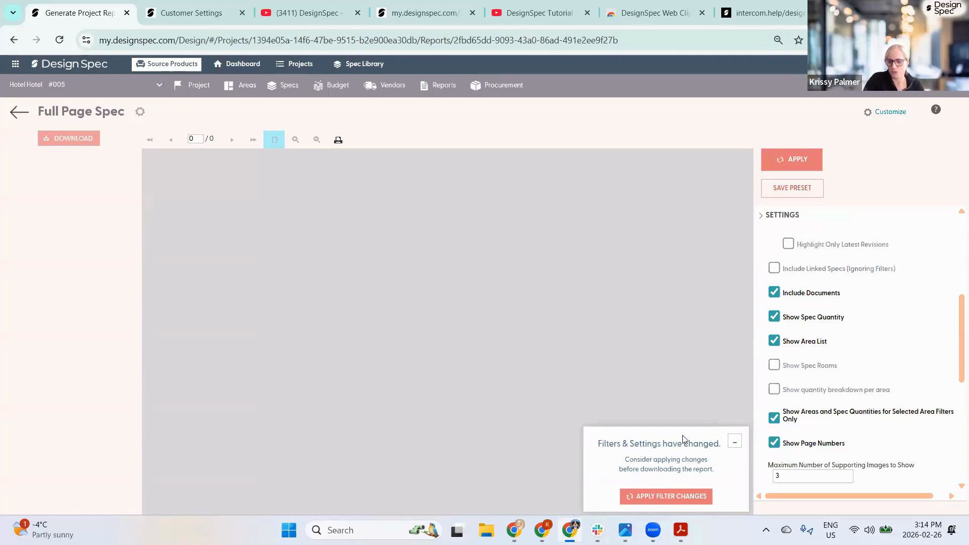
- Apply the filter changes to generate the 11-page Guestrooms Full Page Spec preview
{"action": "left_click", "coordinate": [663, 492]}
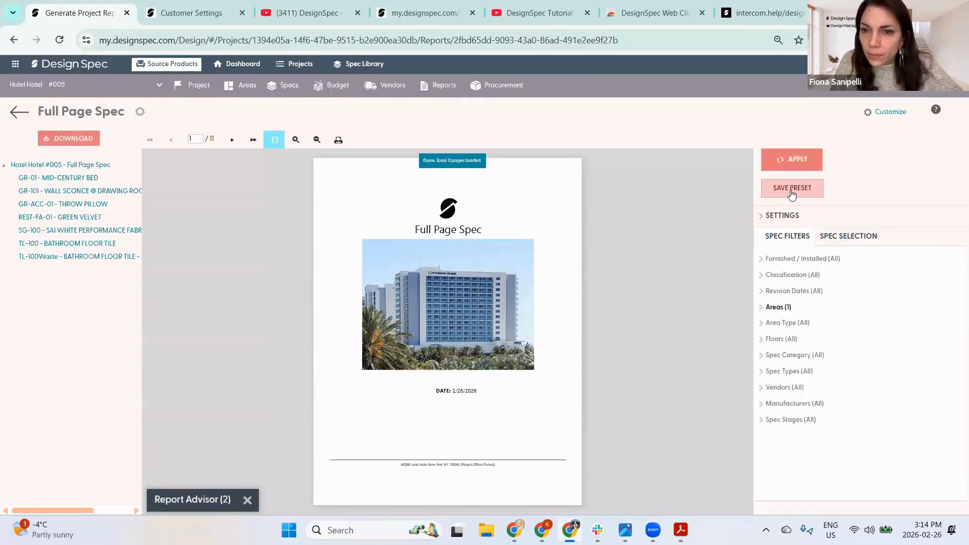
- Save the current report settings as a preset named 'Guestroom specification'
{"action": "left_click", "coordinate": [793, 192]}
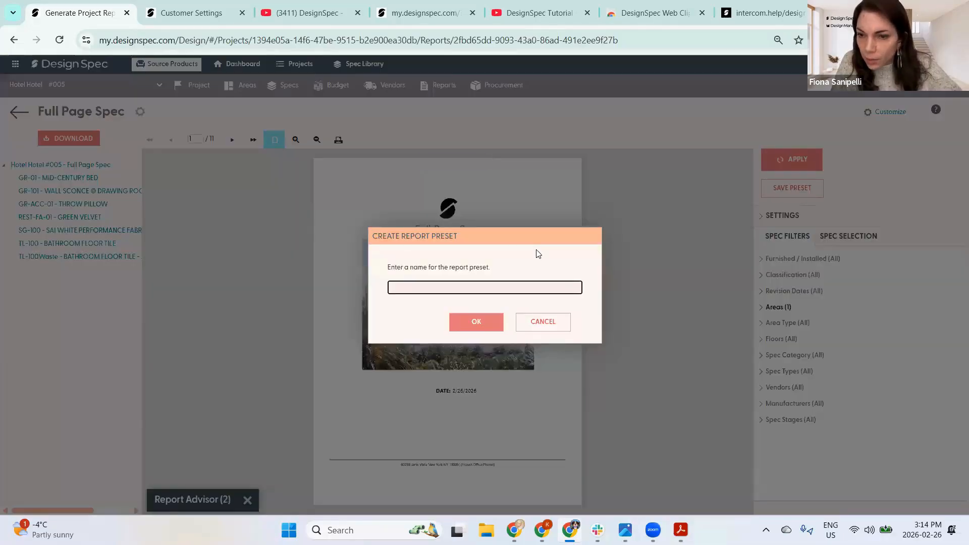
{"action": "type", "text": "Guest"}
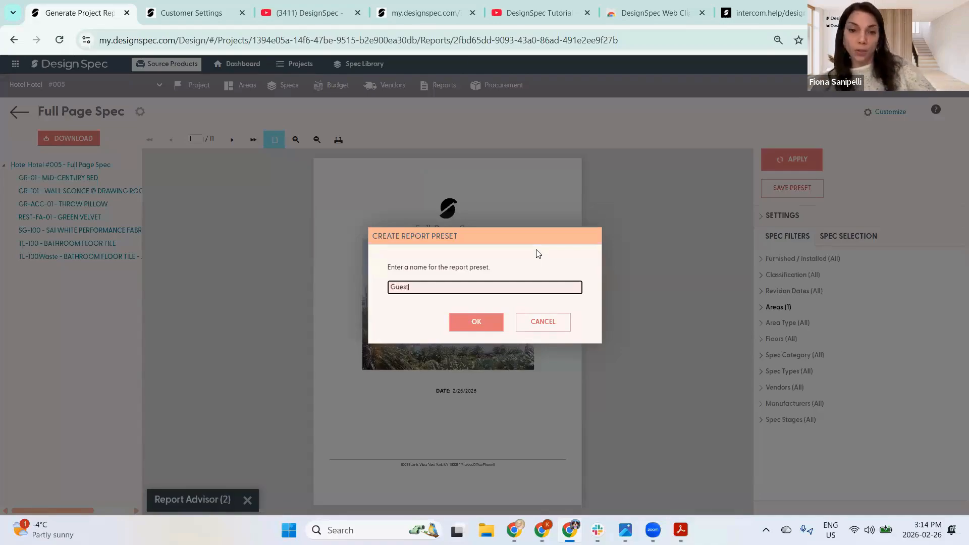
{"action": "type", "text": "room"}
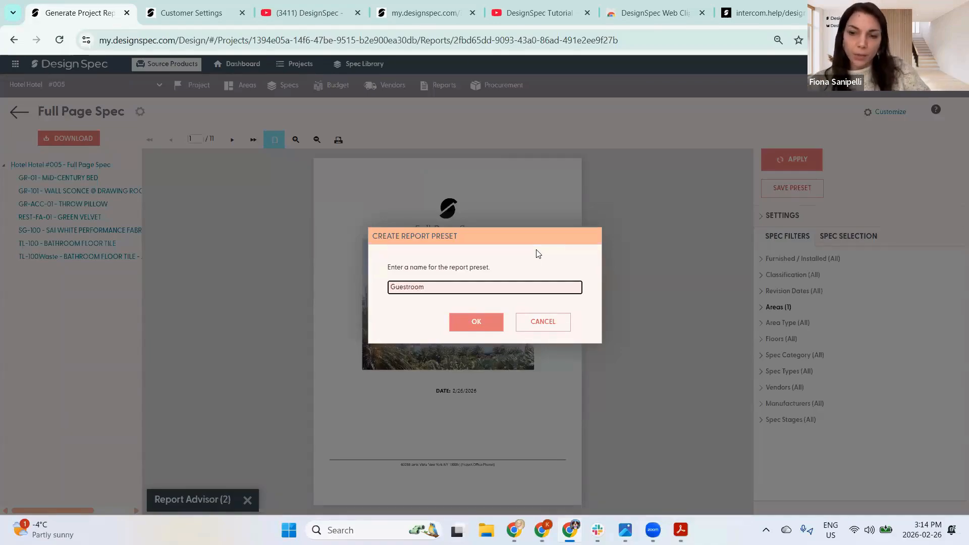
{"action": "type", "text": " specifications"}
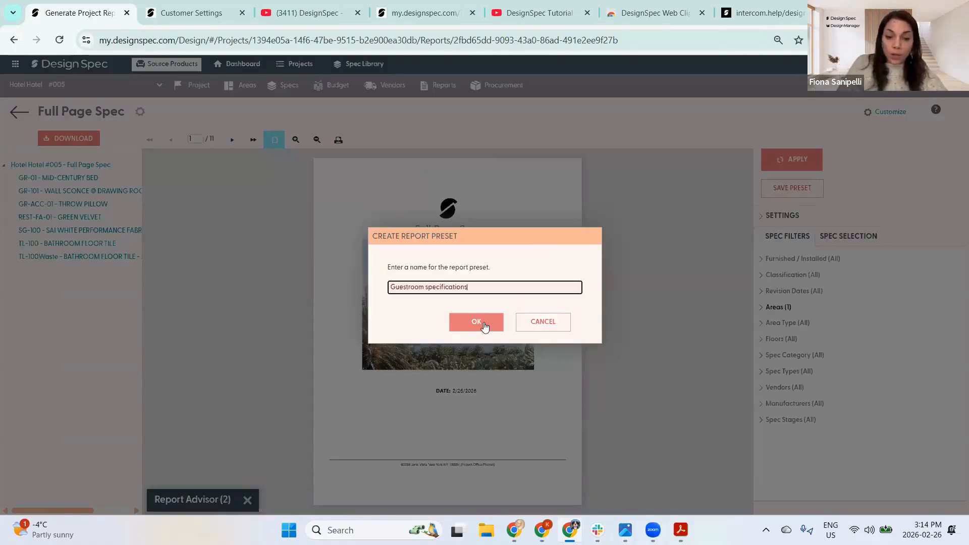
{"action": "left_click", "coordinate": [483, 322]}
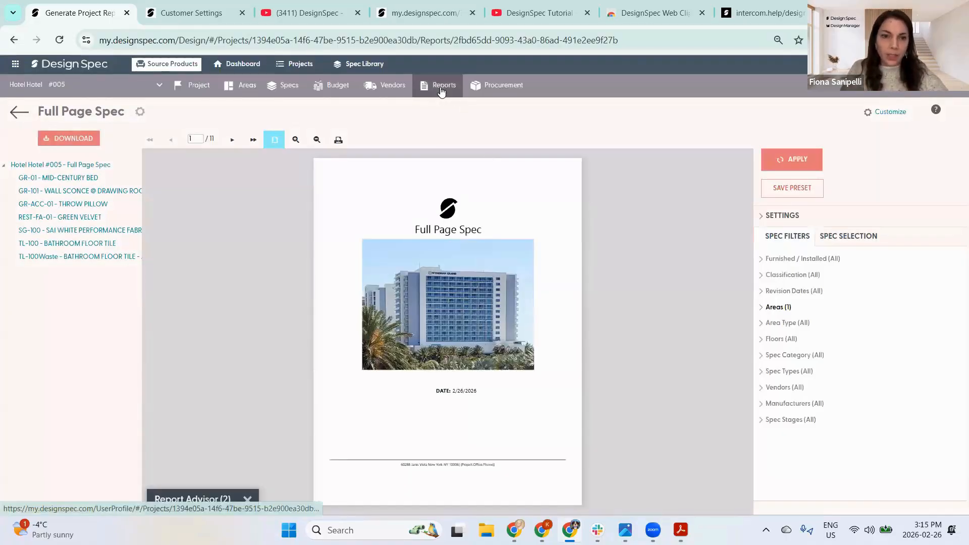
- Jump the preview to the Mid-Century Bed spec, then confirm the preset appears under Full Page Spec
{"action": "left_click", "coordinate": [69, 178]}
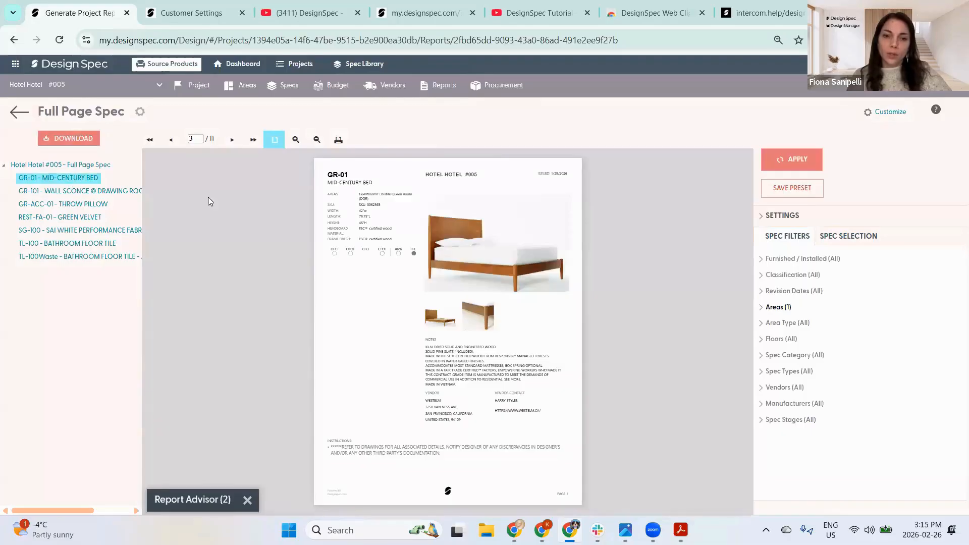
{"action": "left_click", "coordinate": [444, 86]}
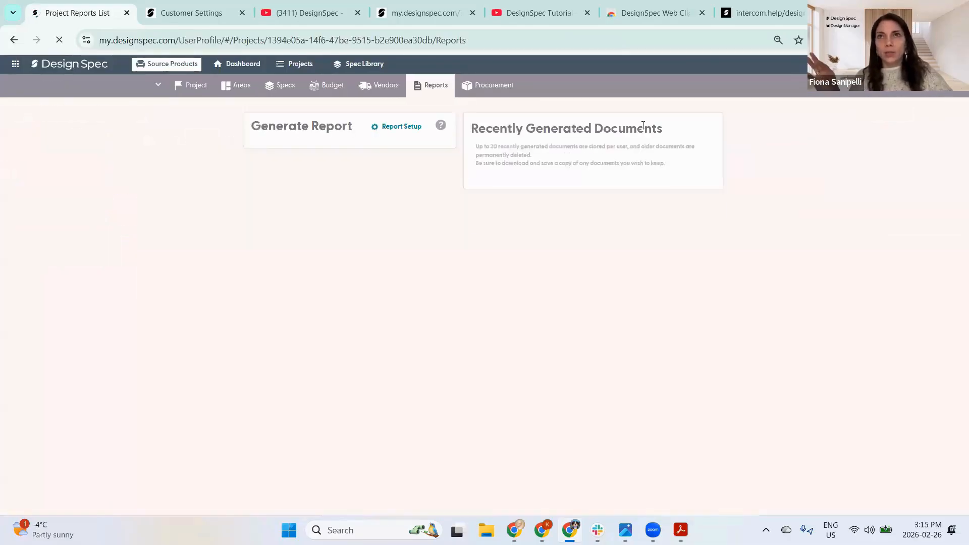
{"action": "mouse_move", "coordinate": [203, 187]}
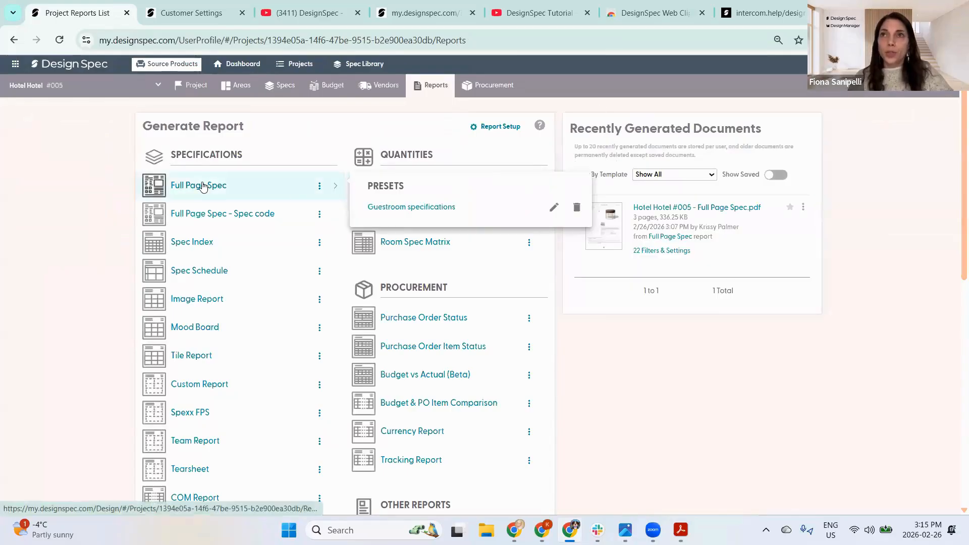